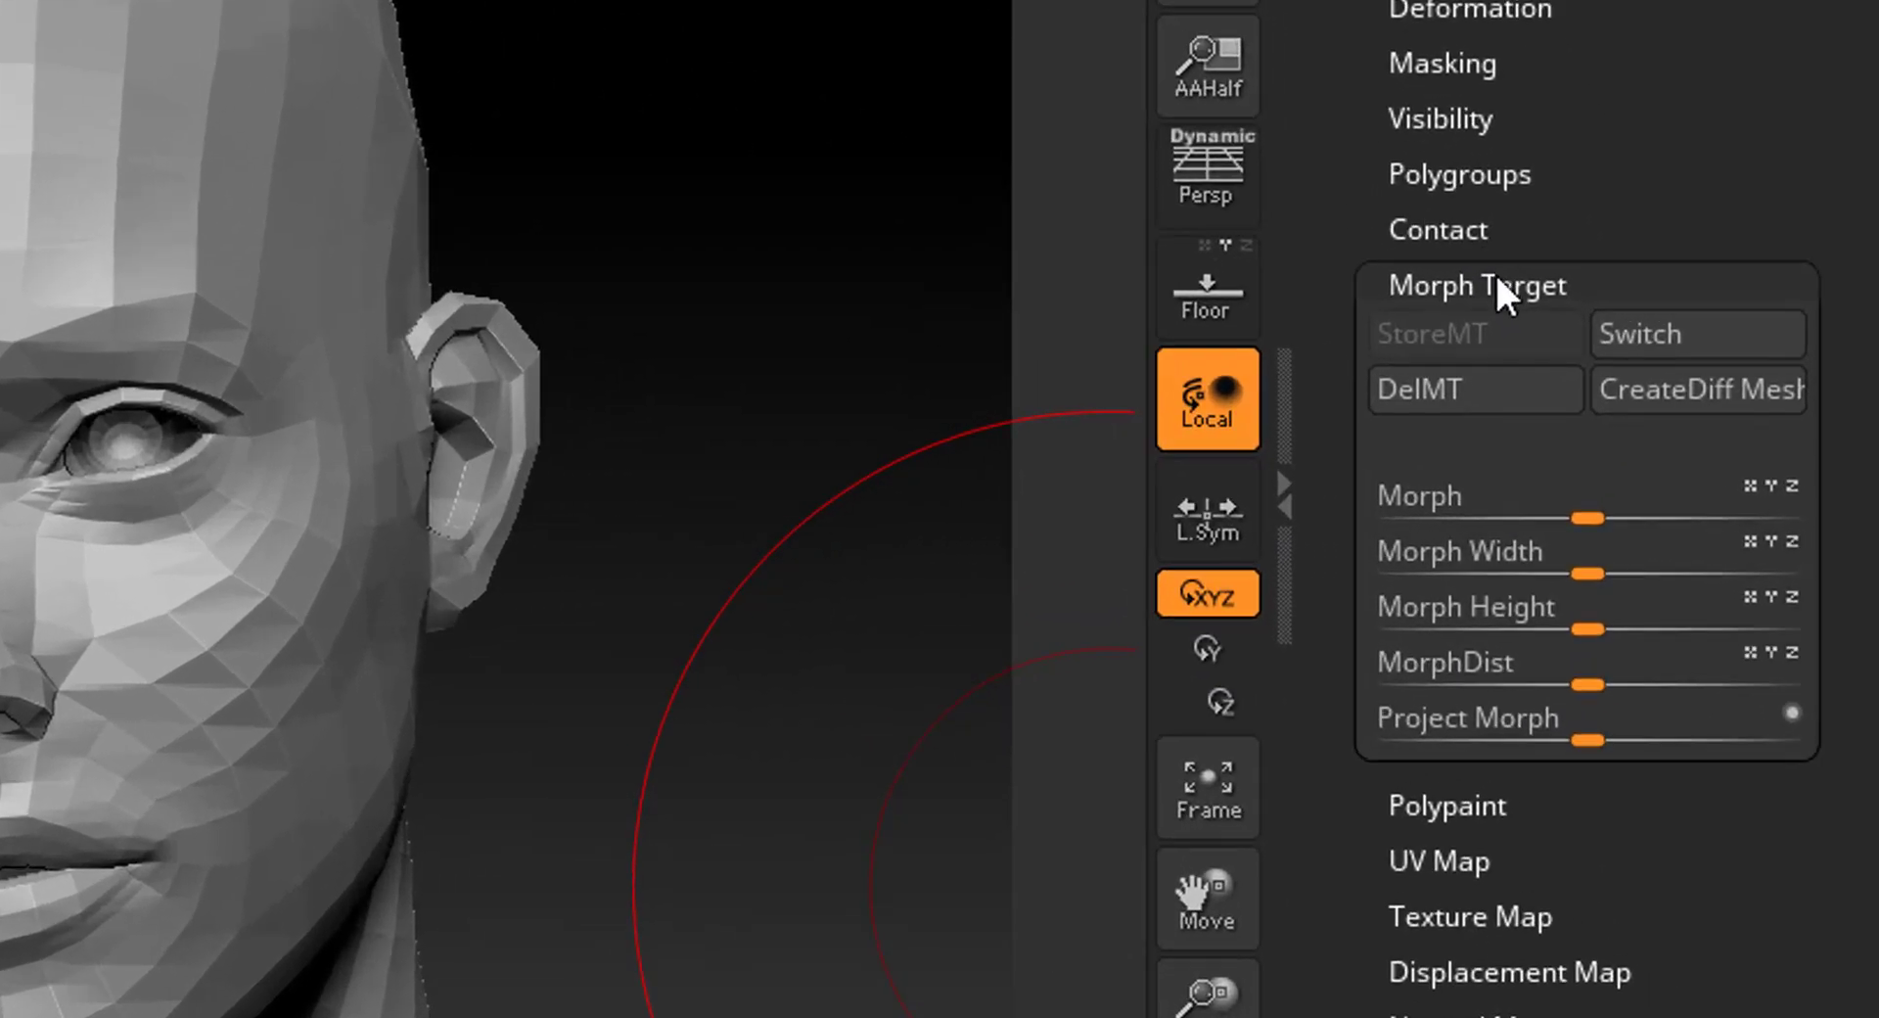
# - Delete the existing morph target and store the current low-resolution mesh as a new morph target
pyautogui.click(1496, 285)
pyautogui.click(1473, 284)
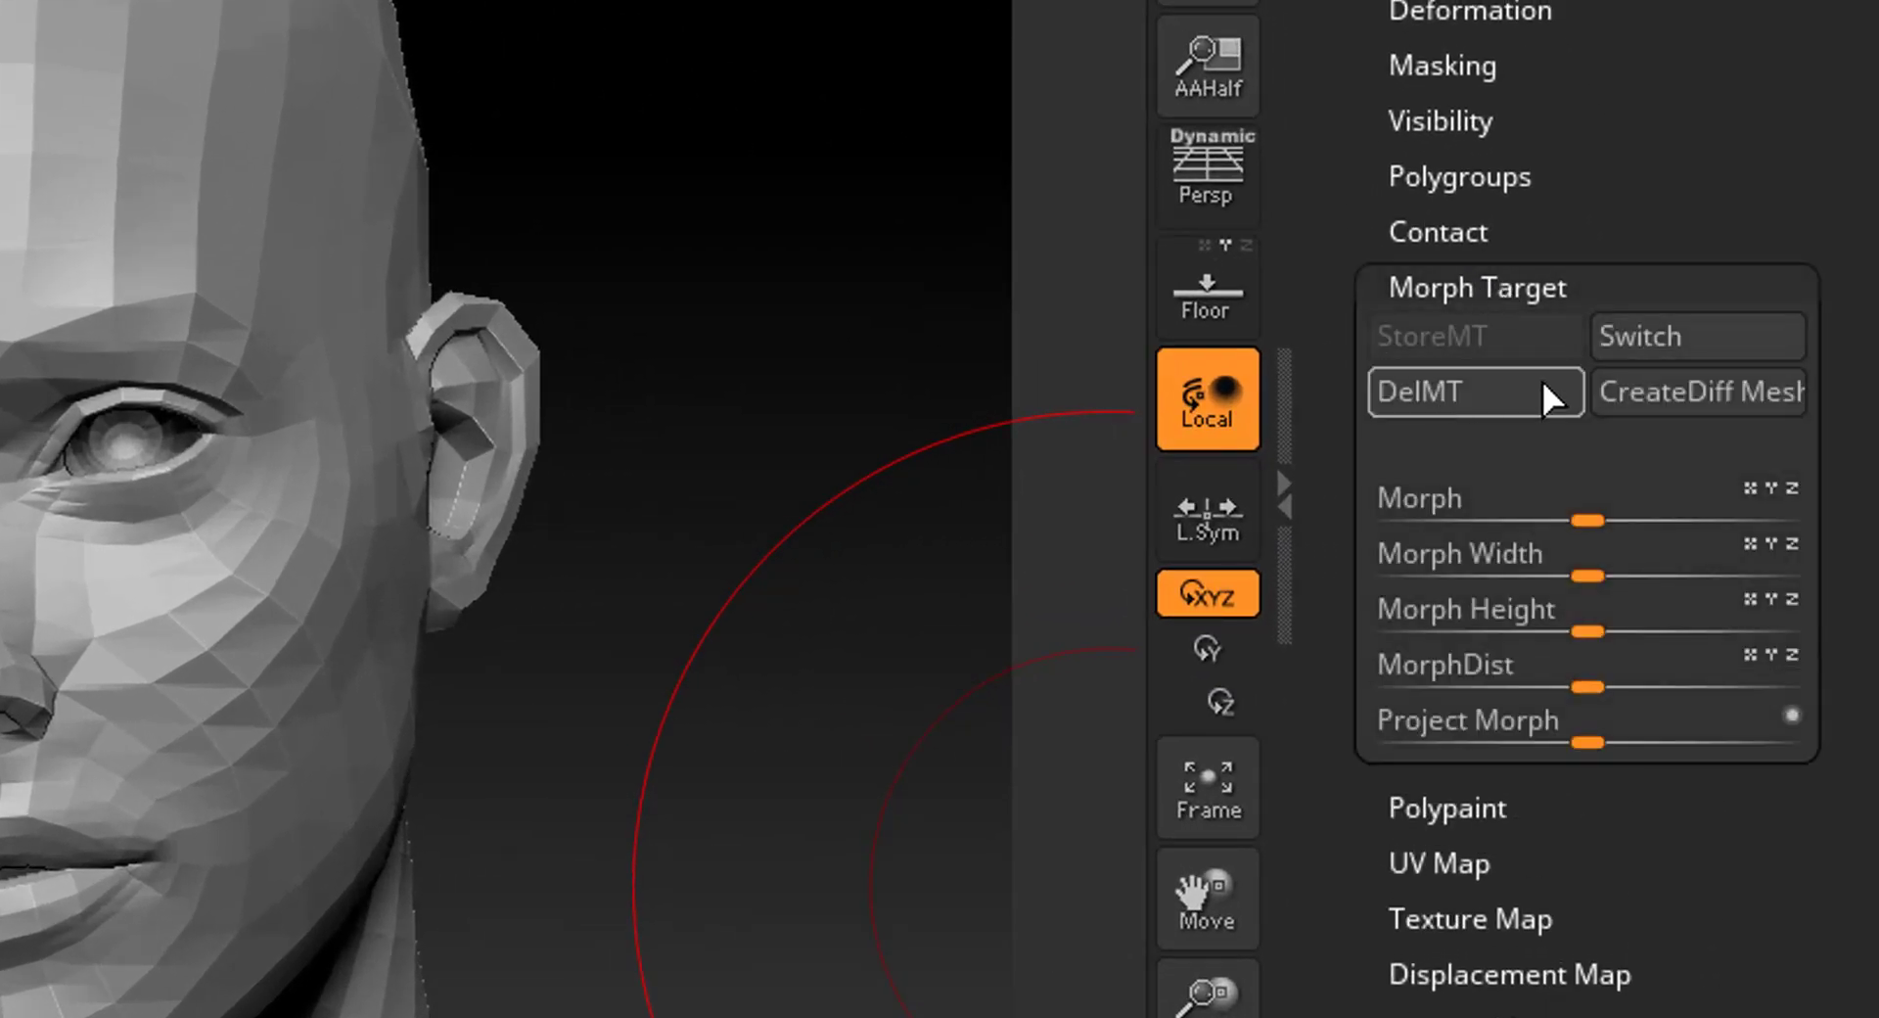
pyautogui.click(1467, 411)
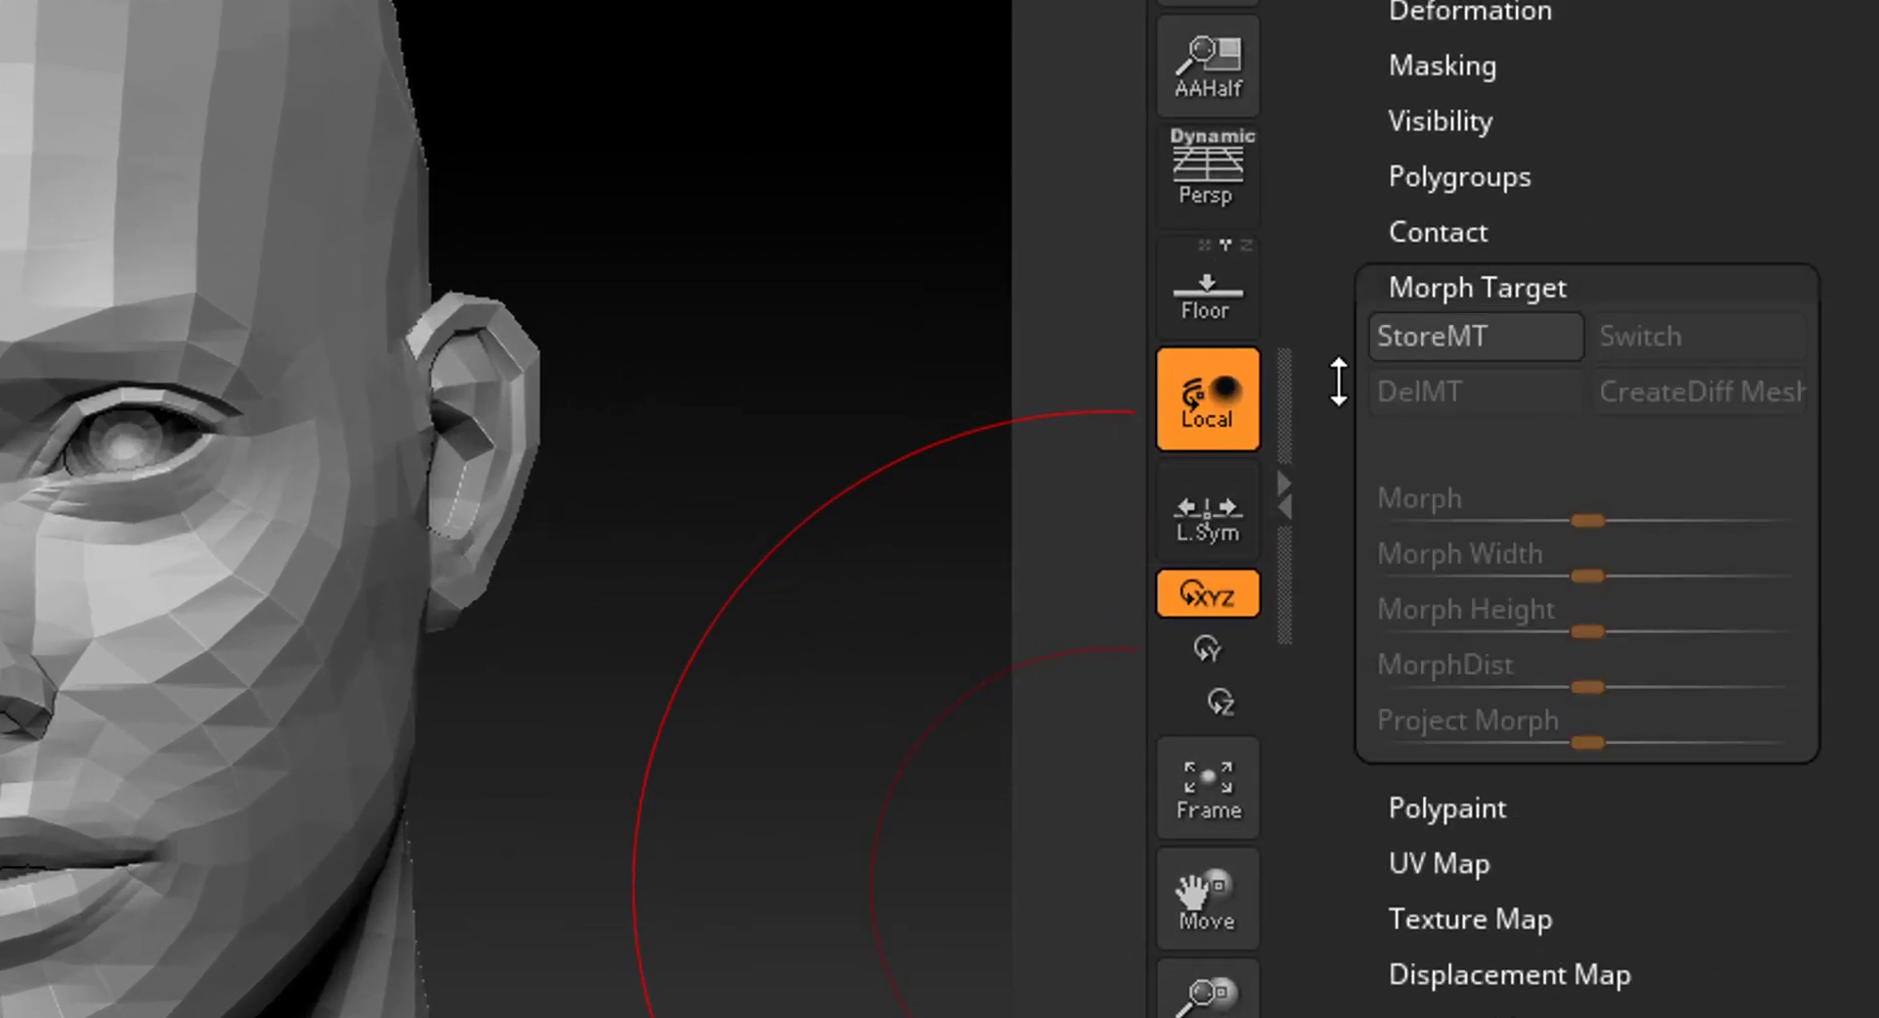
pyautogui.click(1425, 338)
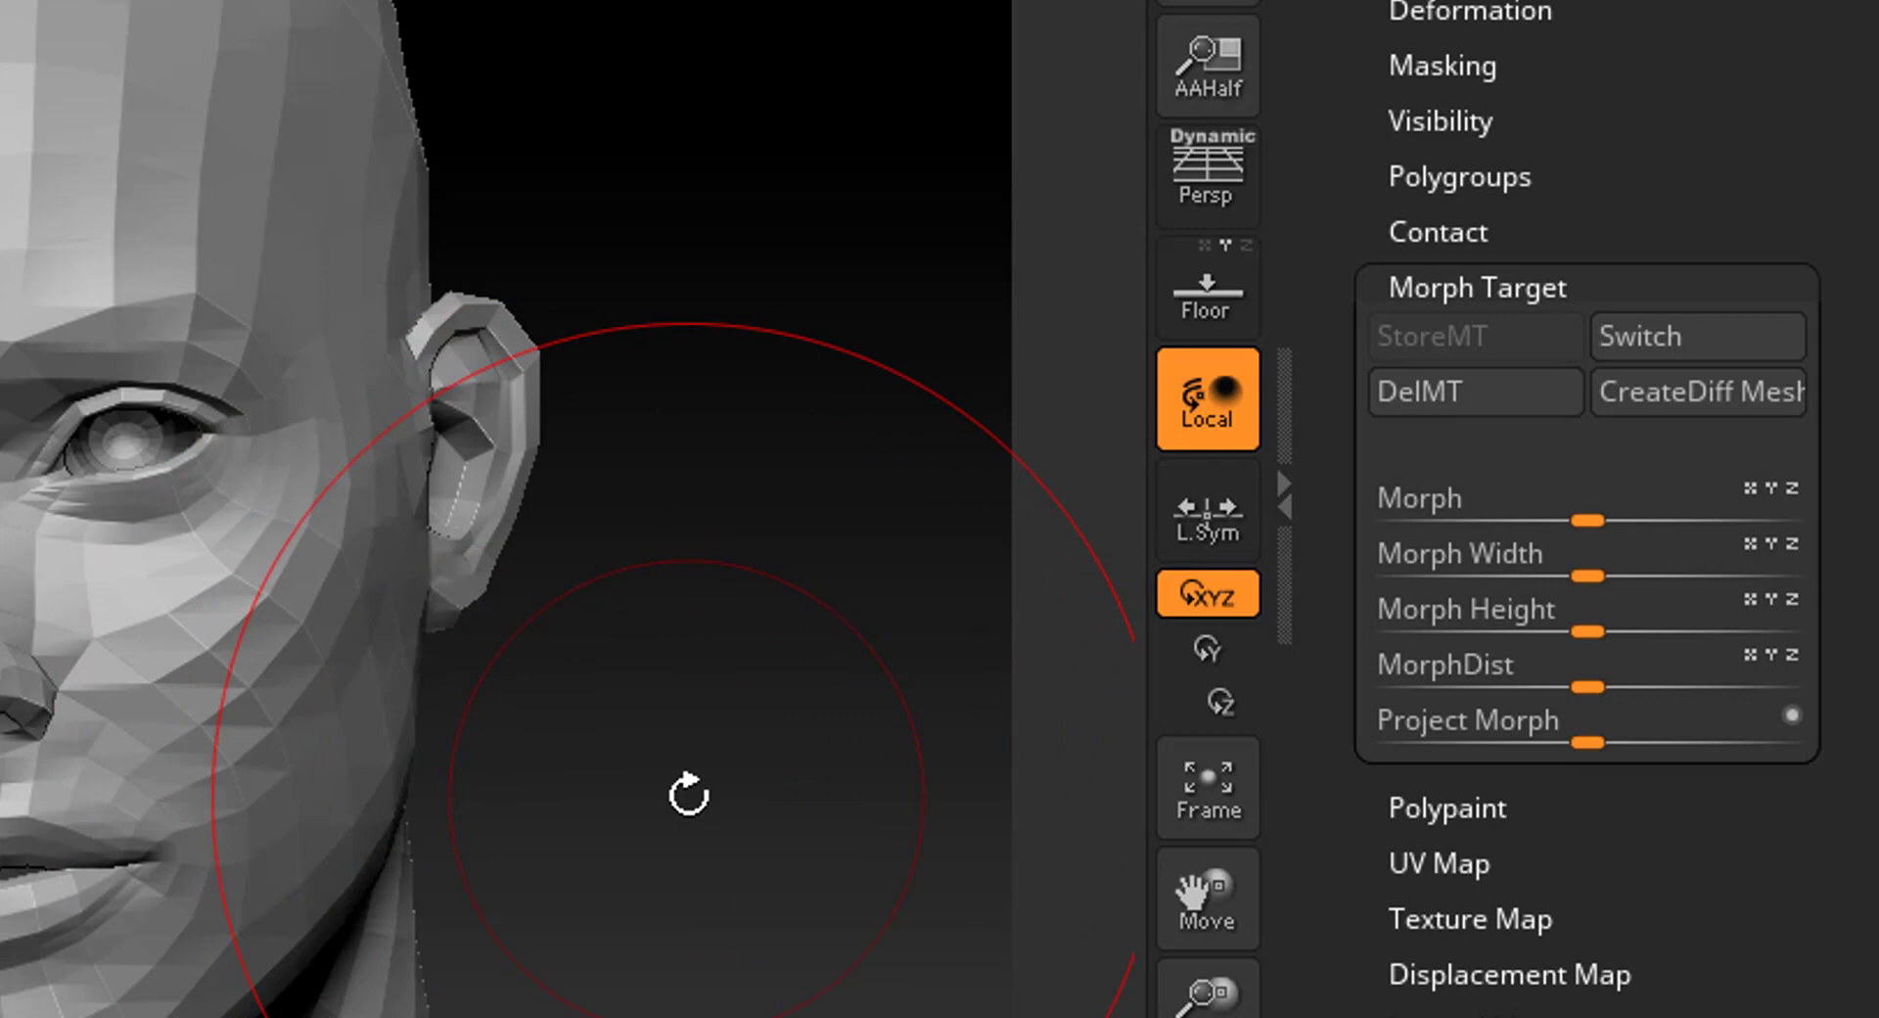
# - Divide the head mesh, return to its lowest subdivision level and try switching back to the stored morph target
pyautogui.hotkey('ctrl', 'd')
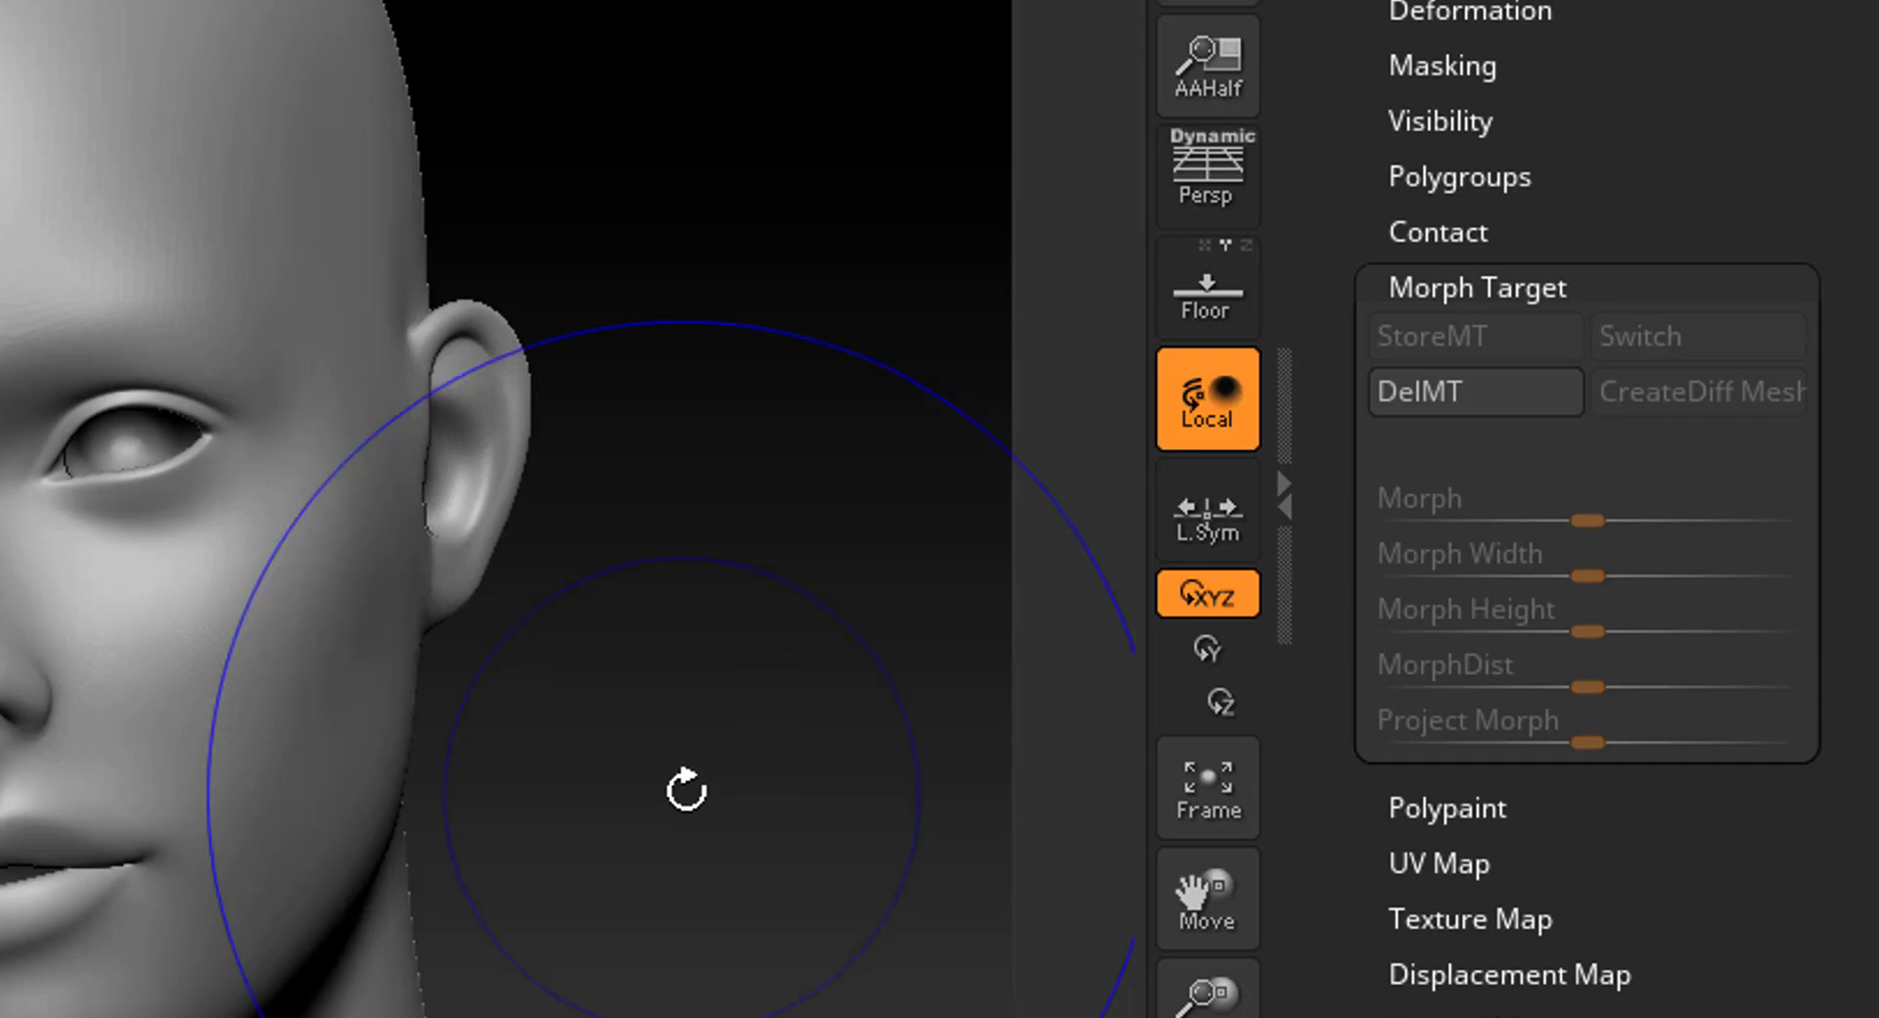
pyautogui.hotkey('shift', 'd')
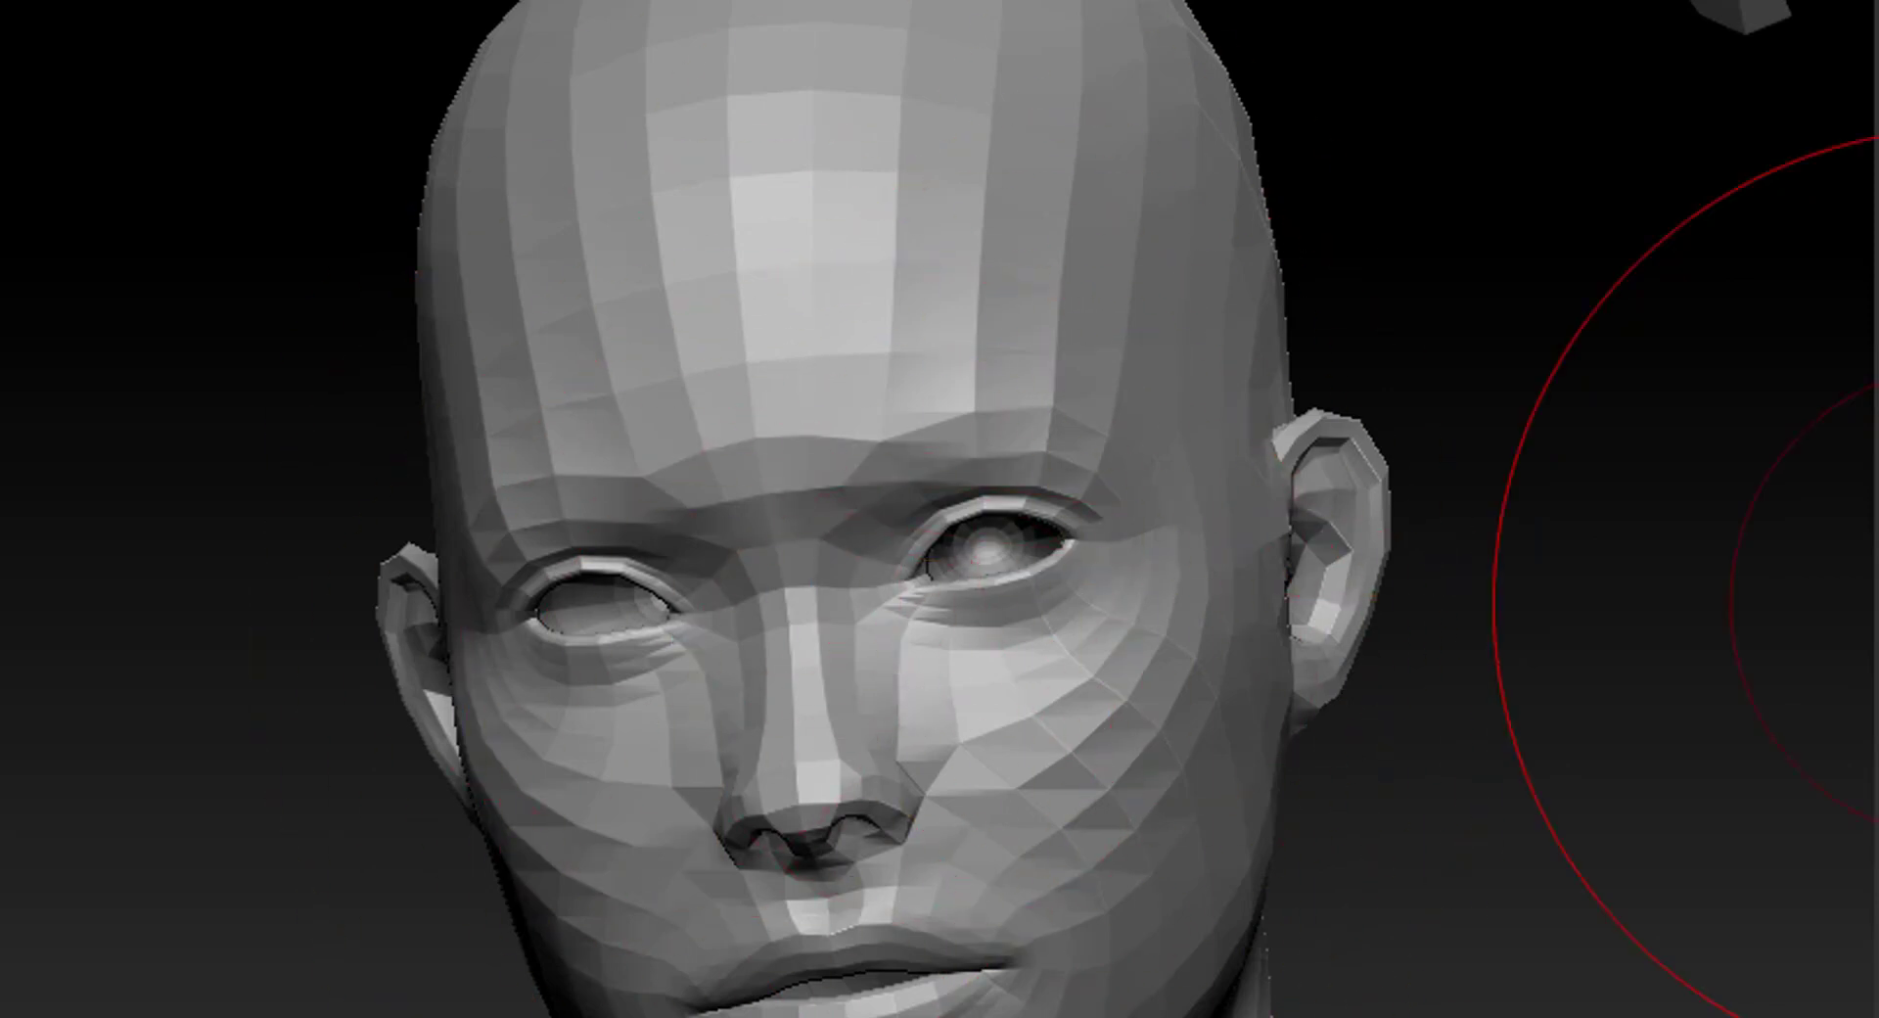
pyautogui.click(1877, 603)
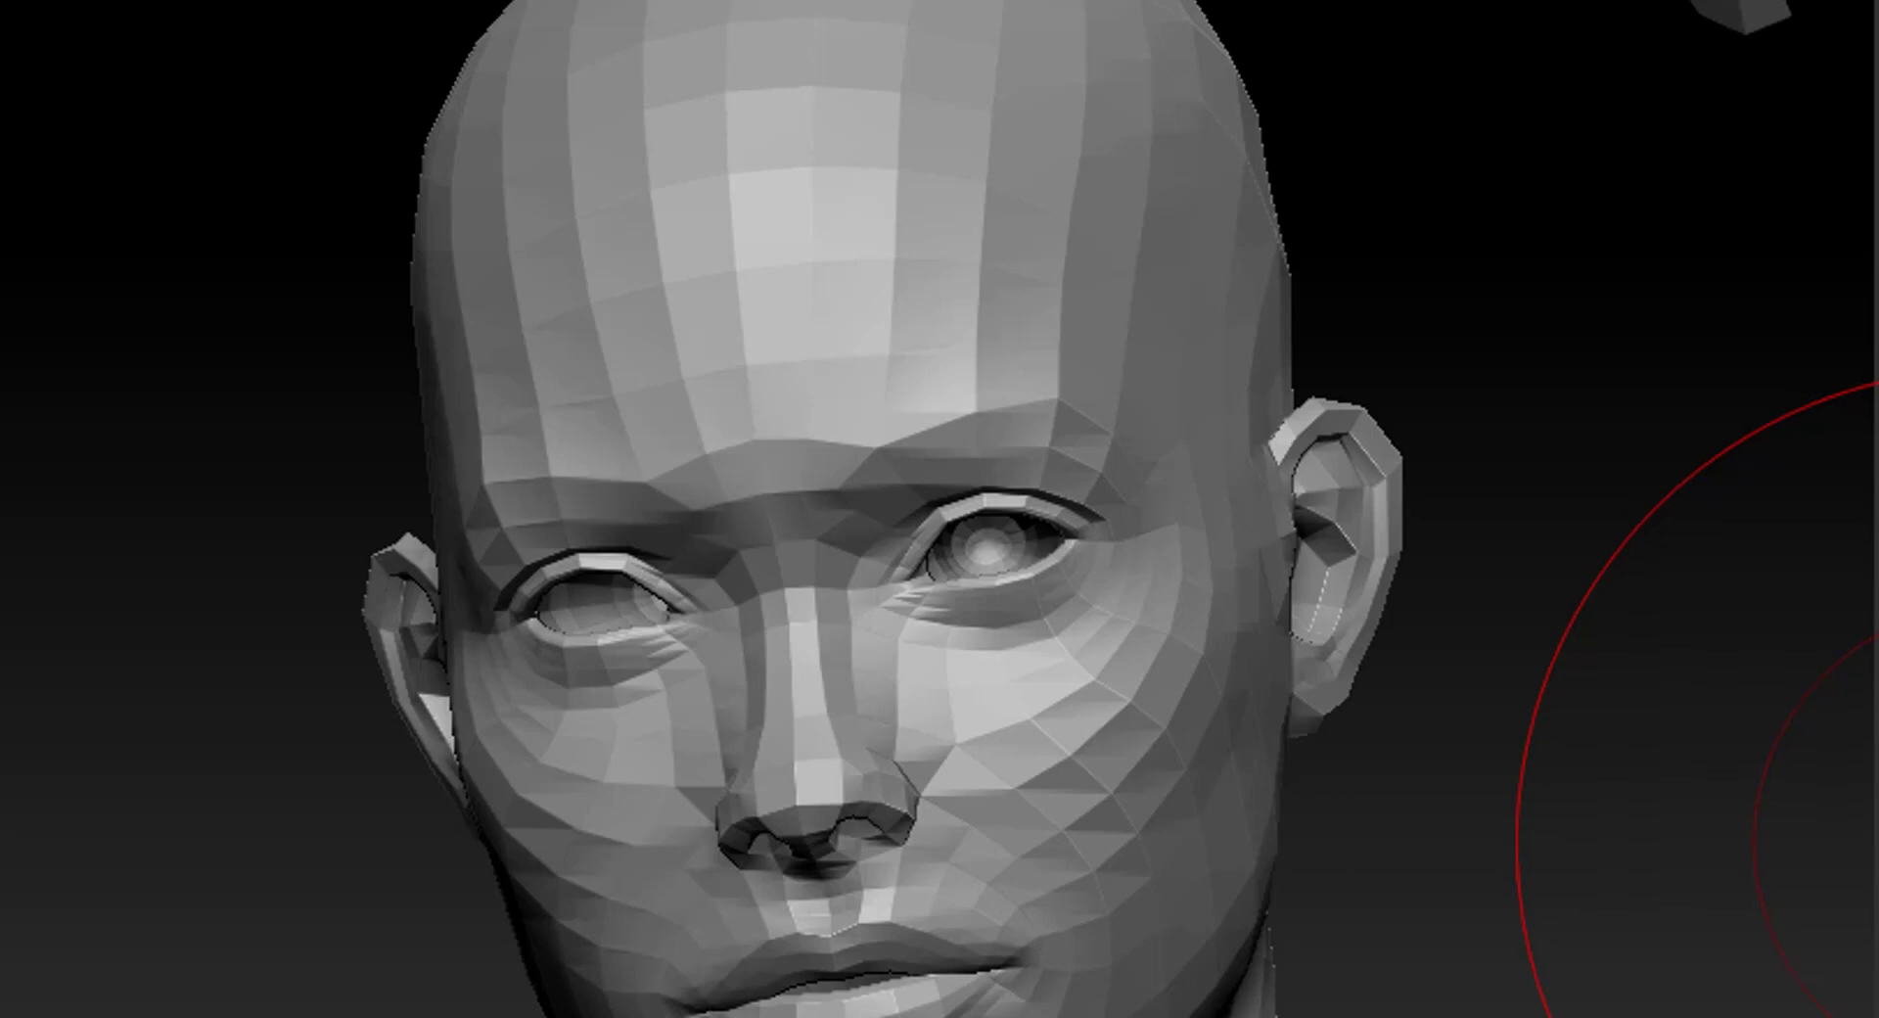
pyautogui.hotkey('ctrl', 'z')
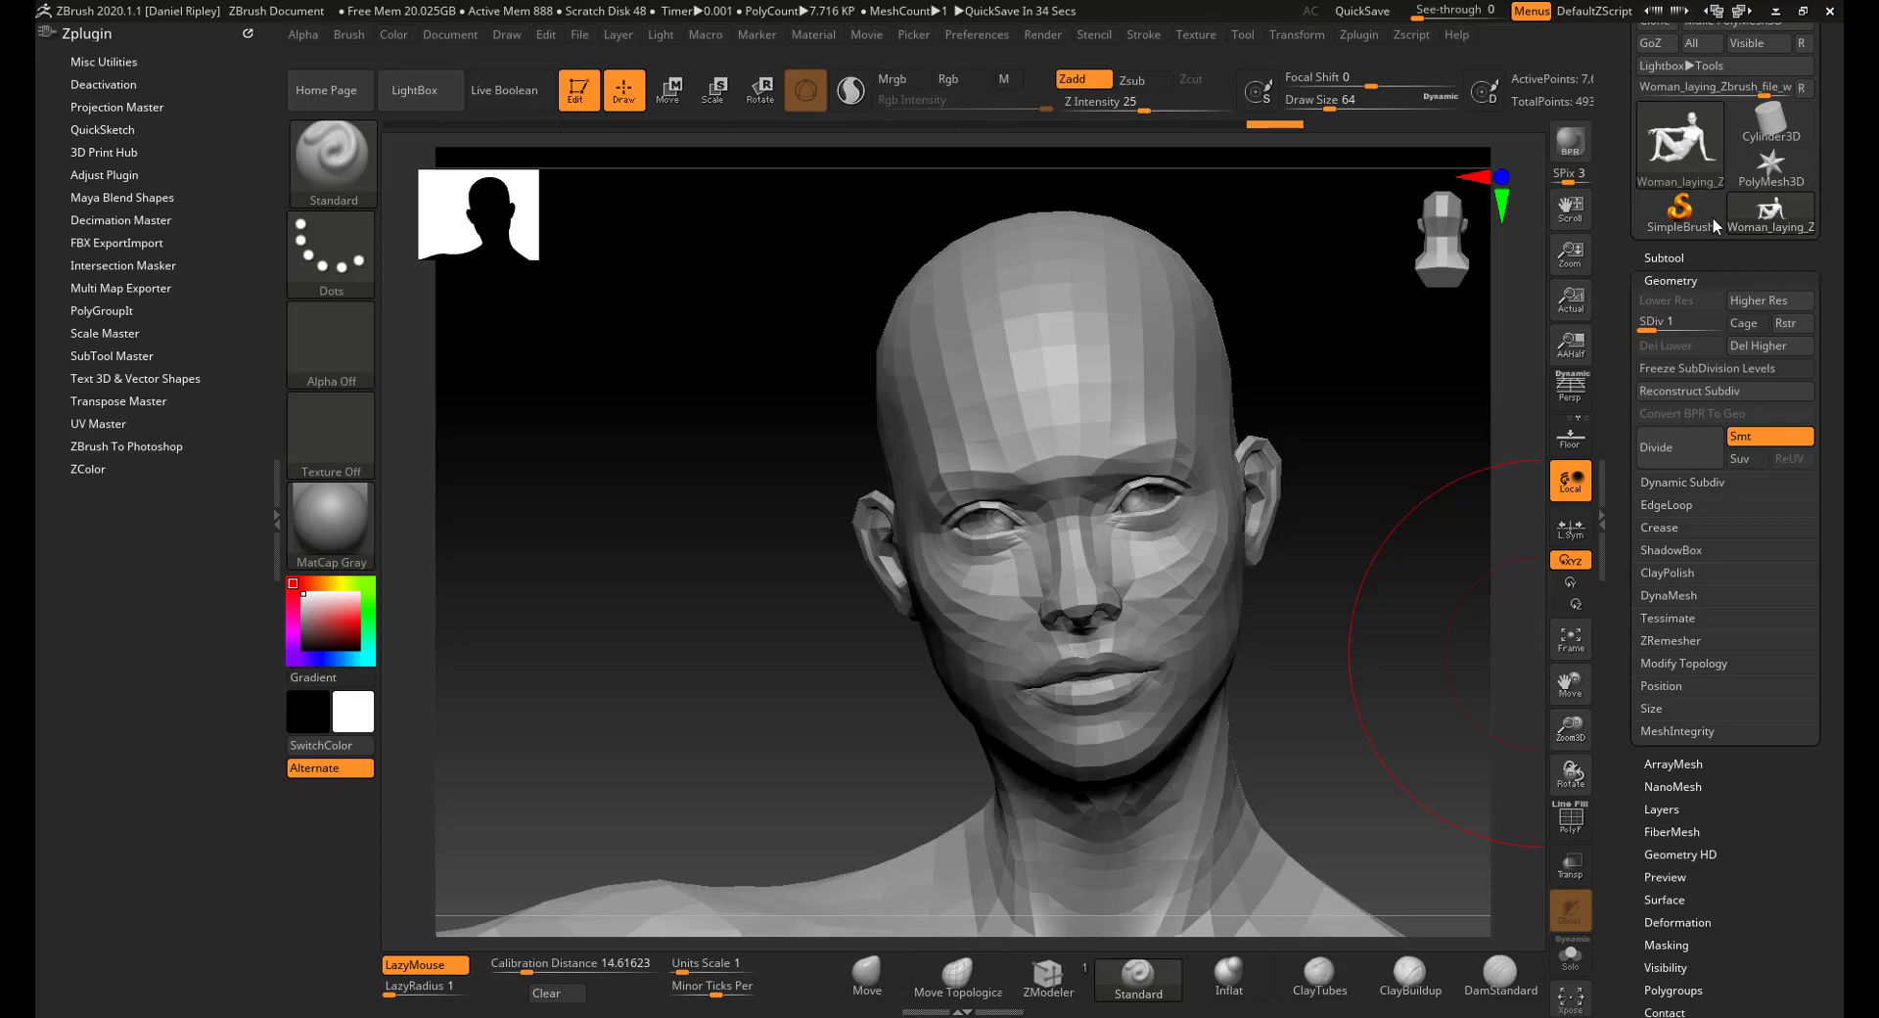
# - Examine the figure's subtool list, its geometry size values and the available deformation options, including Unify
pyautogui.click(1657, 258)
pyautogui.click(1657, 257)
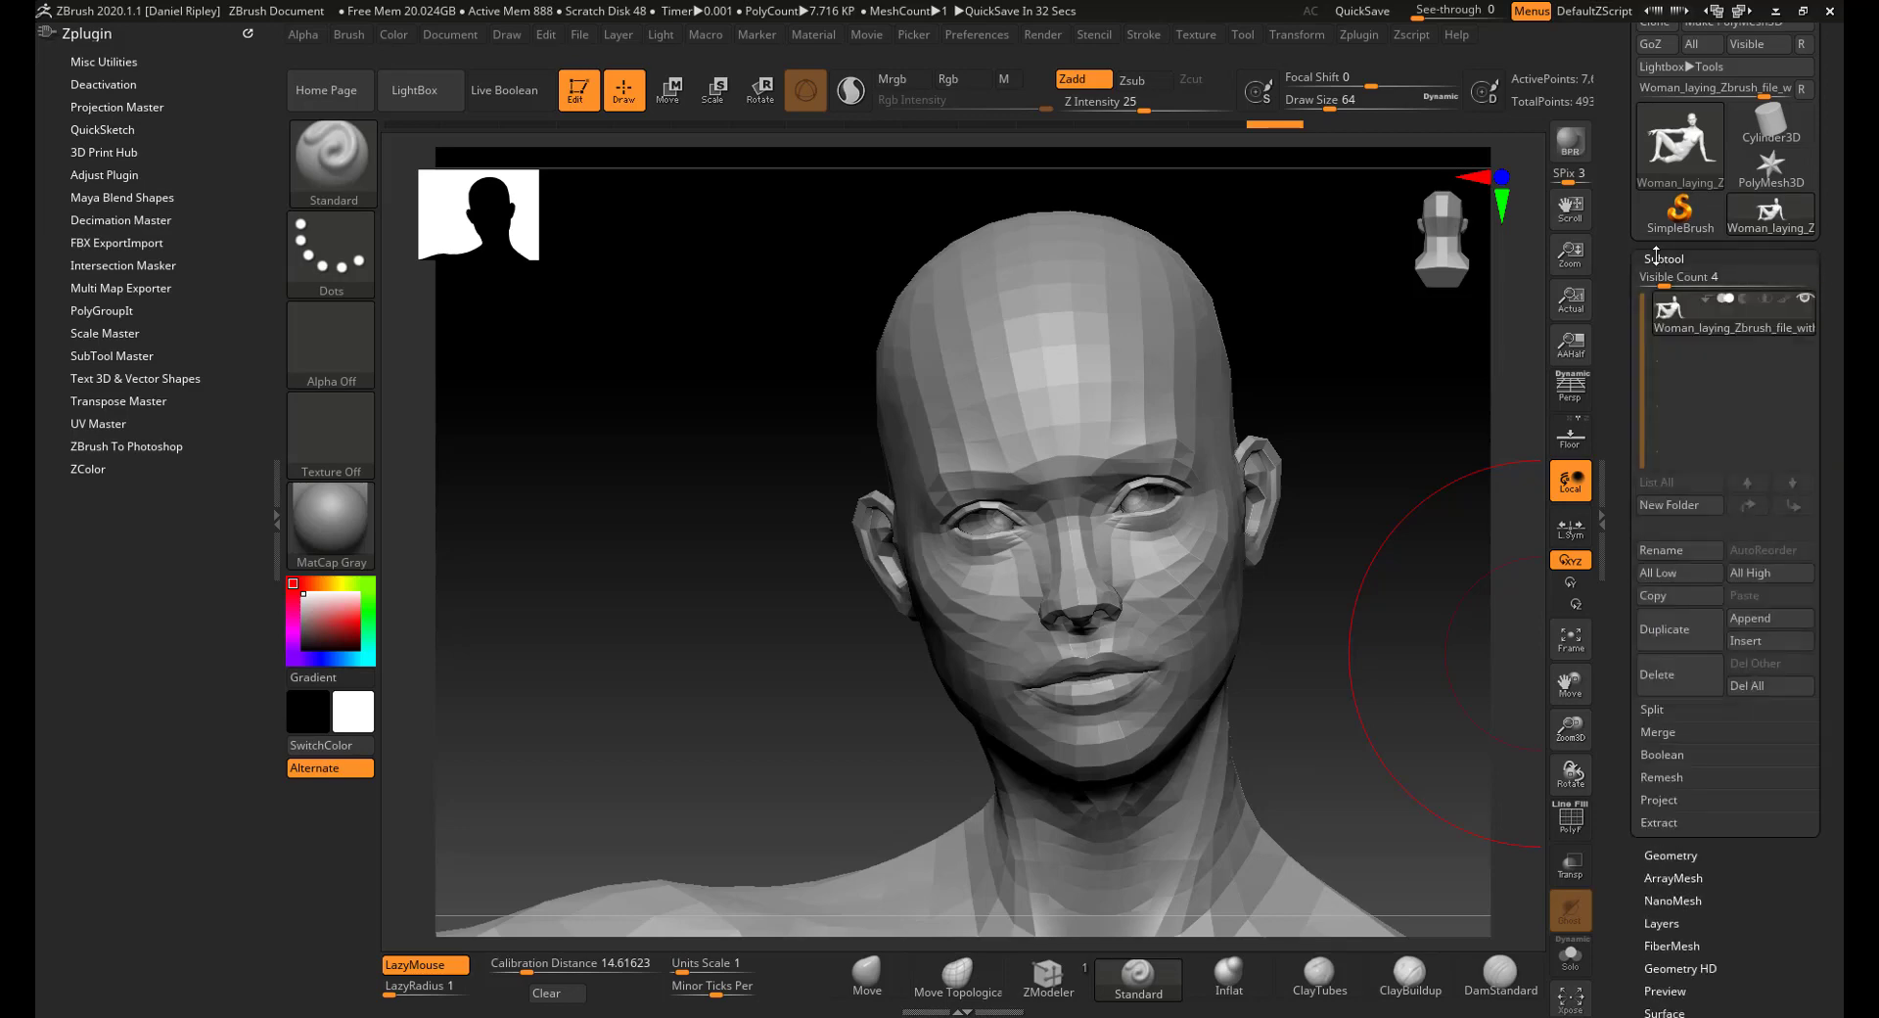
pyautogui.click(1659, 258)
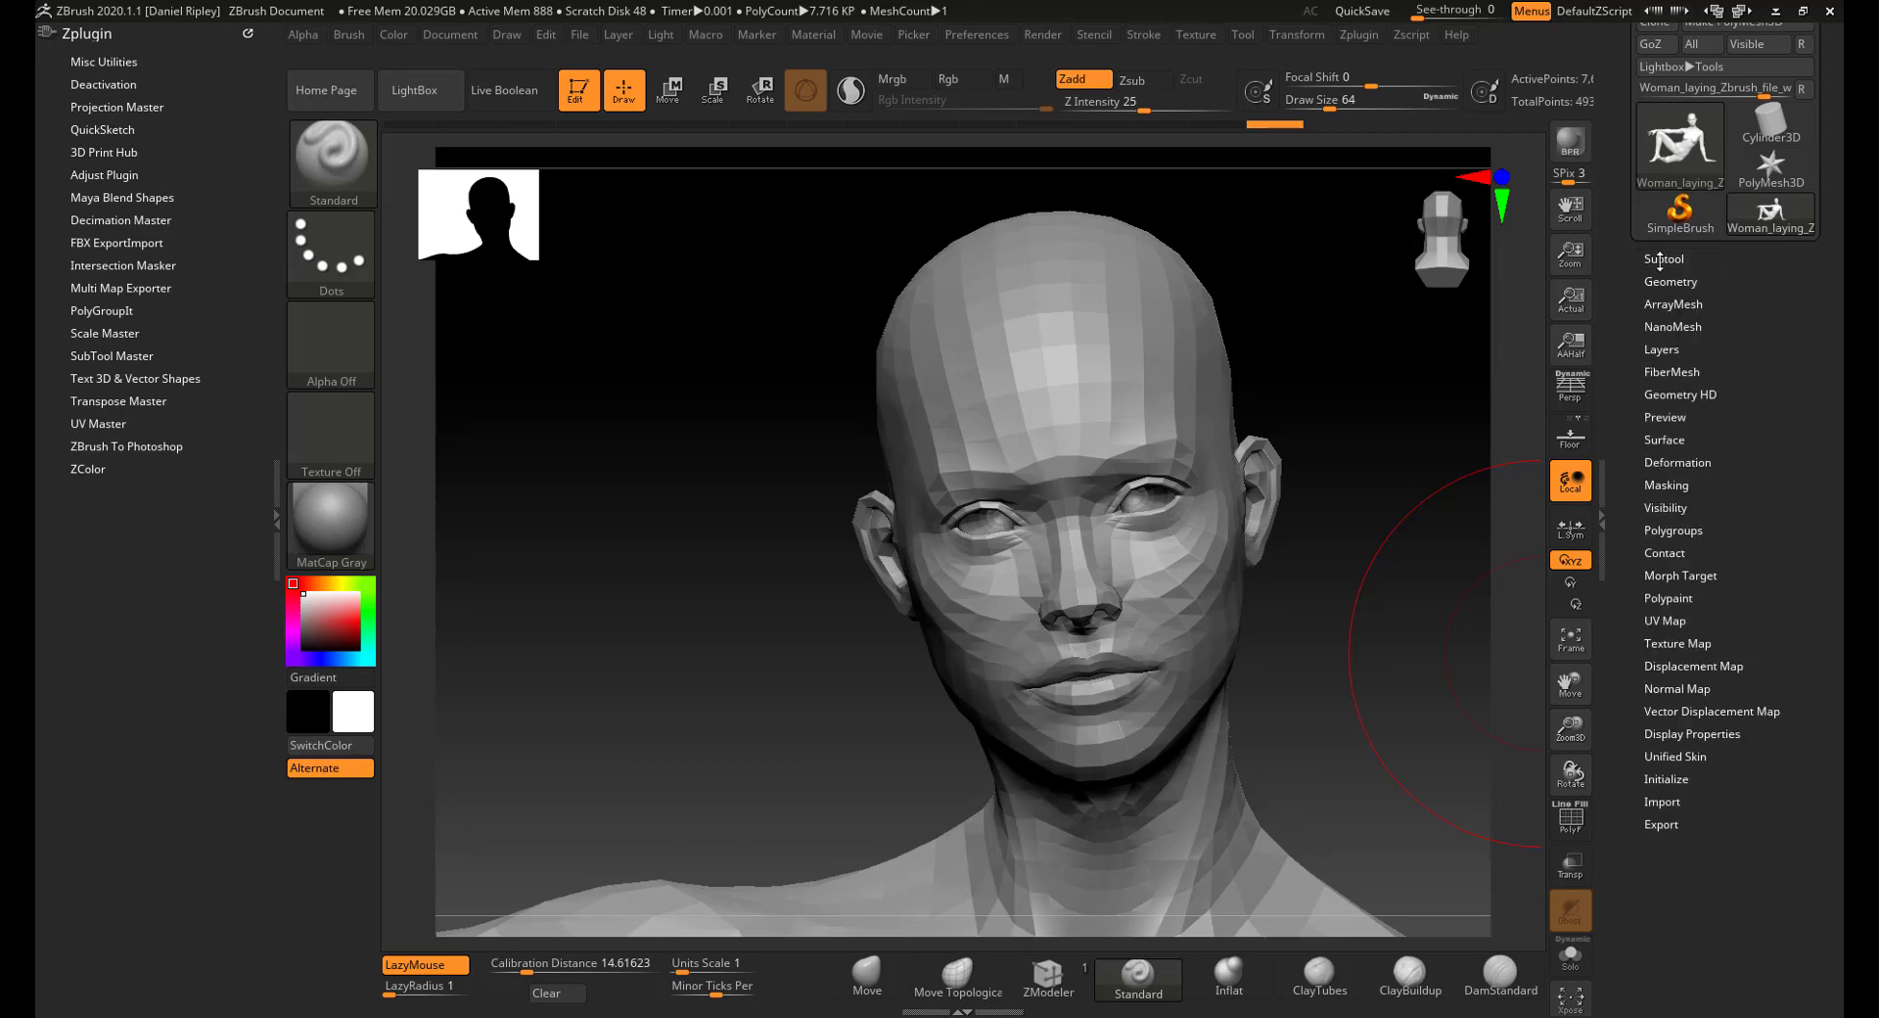
pyautogui.click(1670, 283)
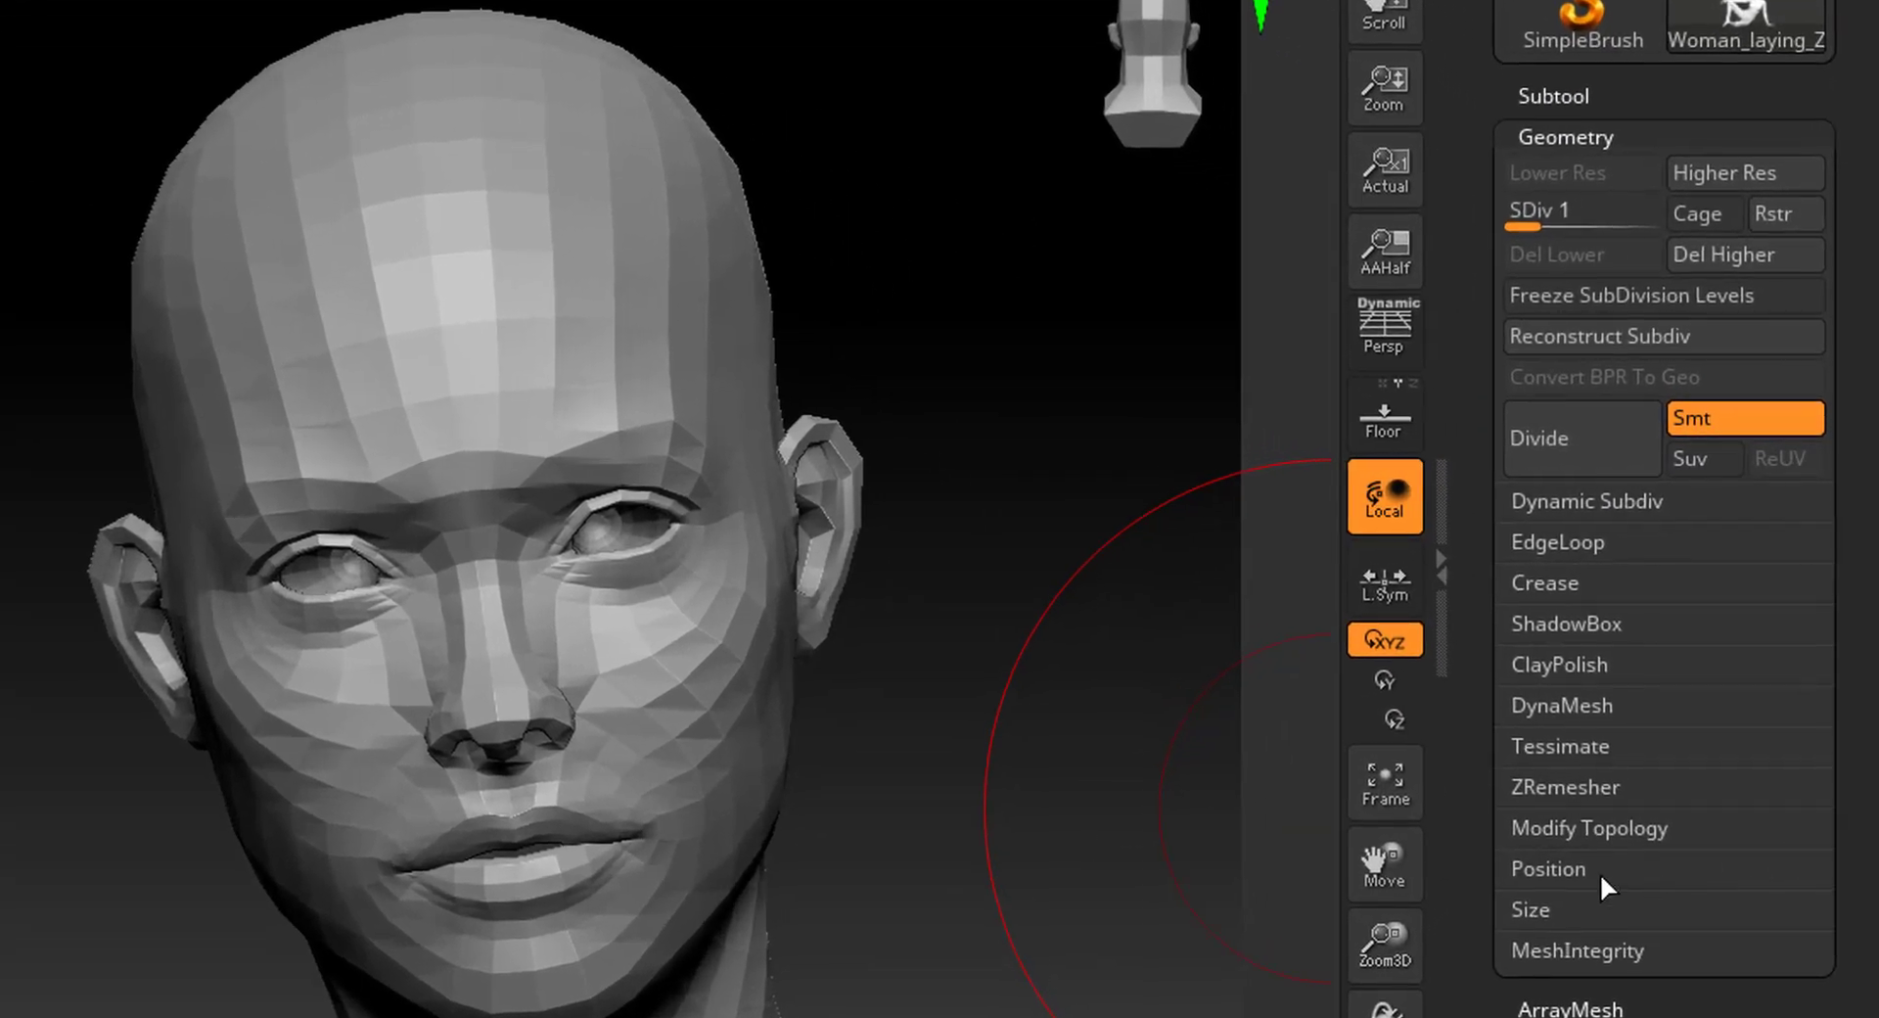
pyautogui.click(1540, 910)
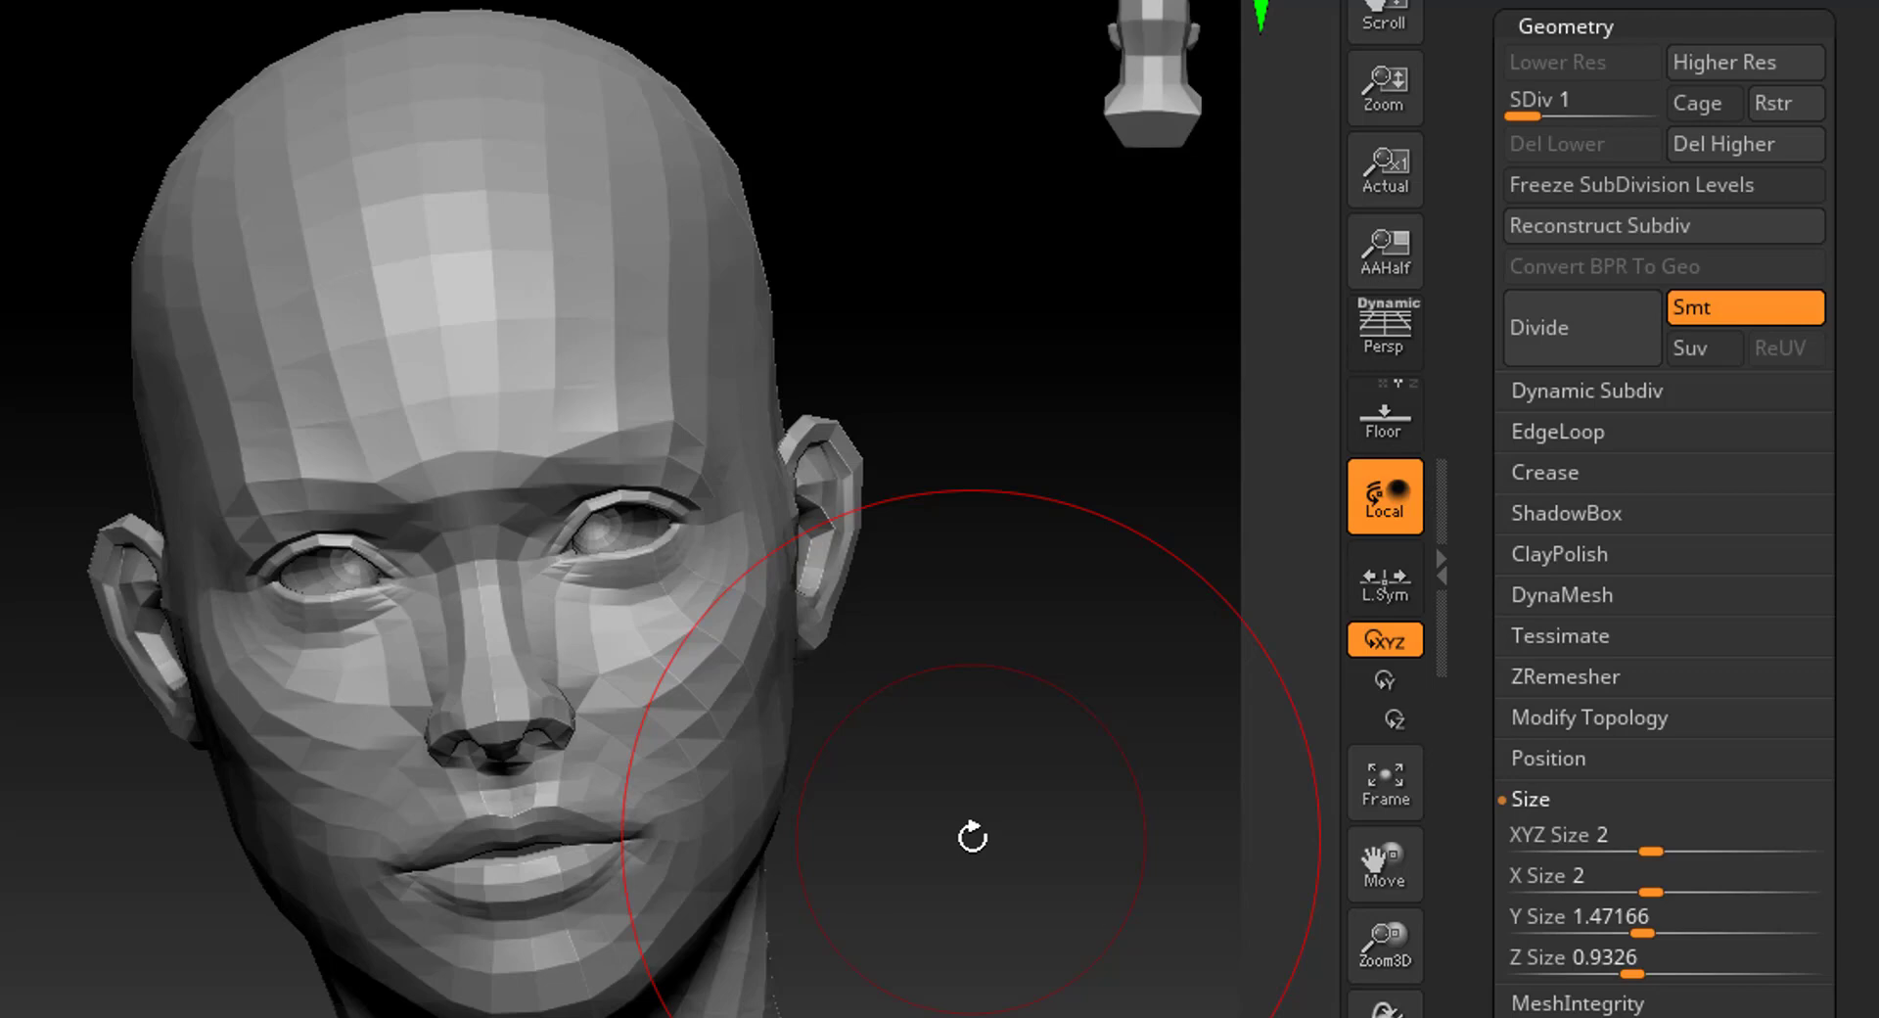
pyautogui.scroll(-5, 1734, 966)
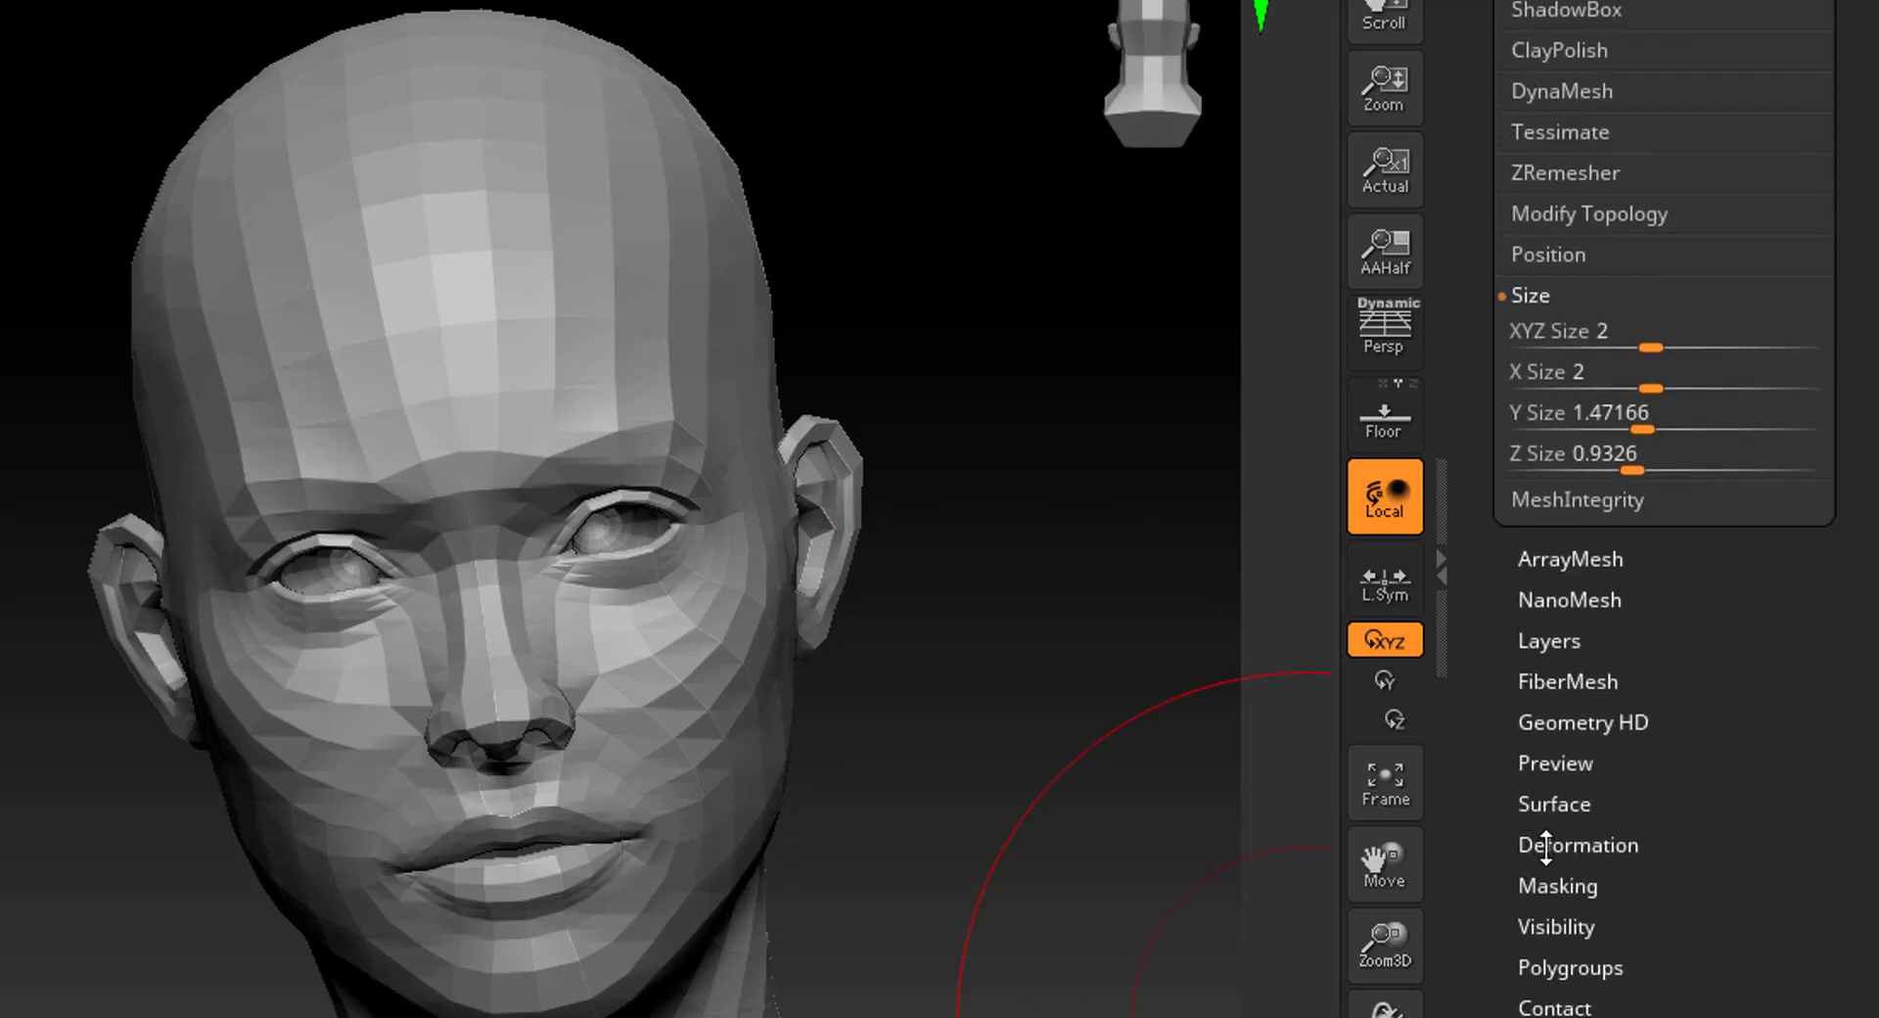
pyautogui.click(1544, 847)
pyautogui.moveTo(1851, 256); pyautogui.dragTo(1826, 496)
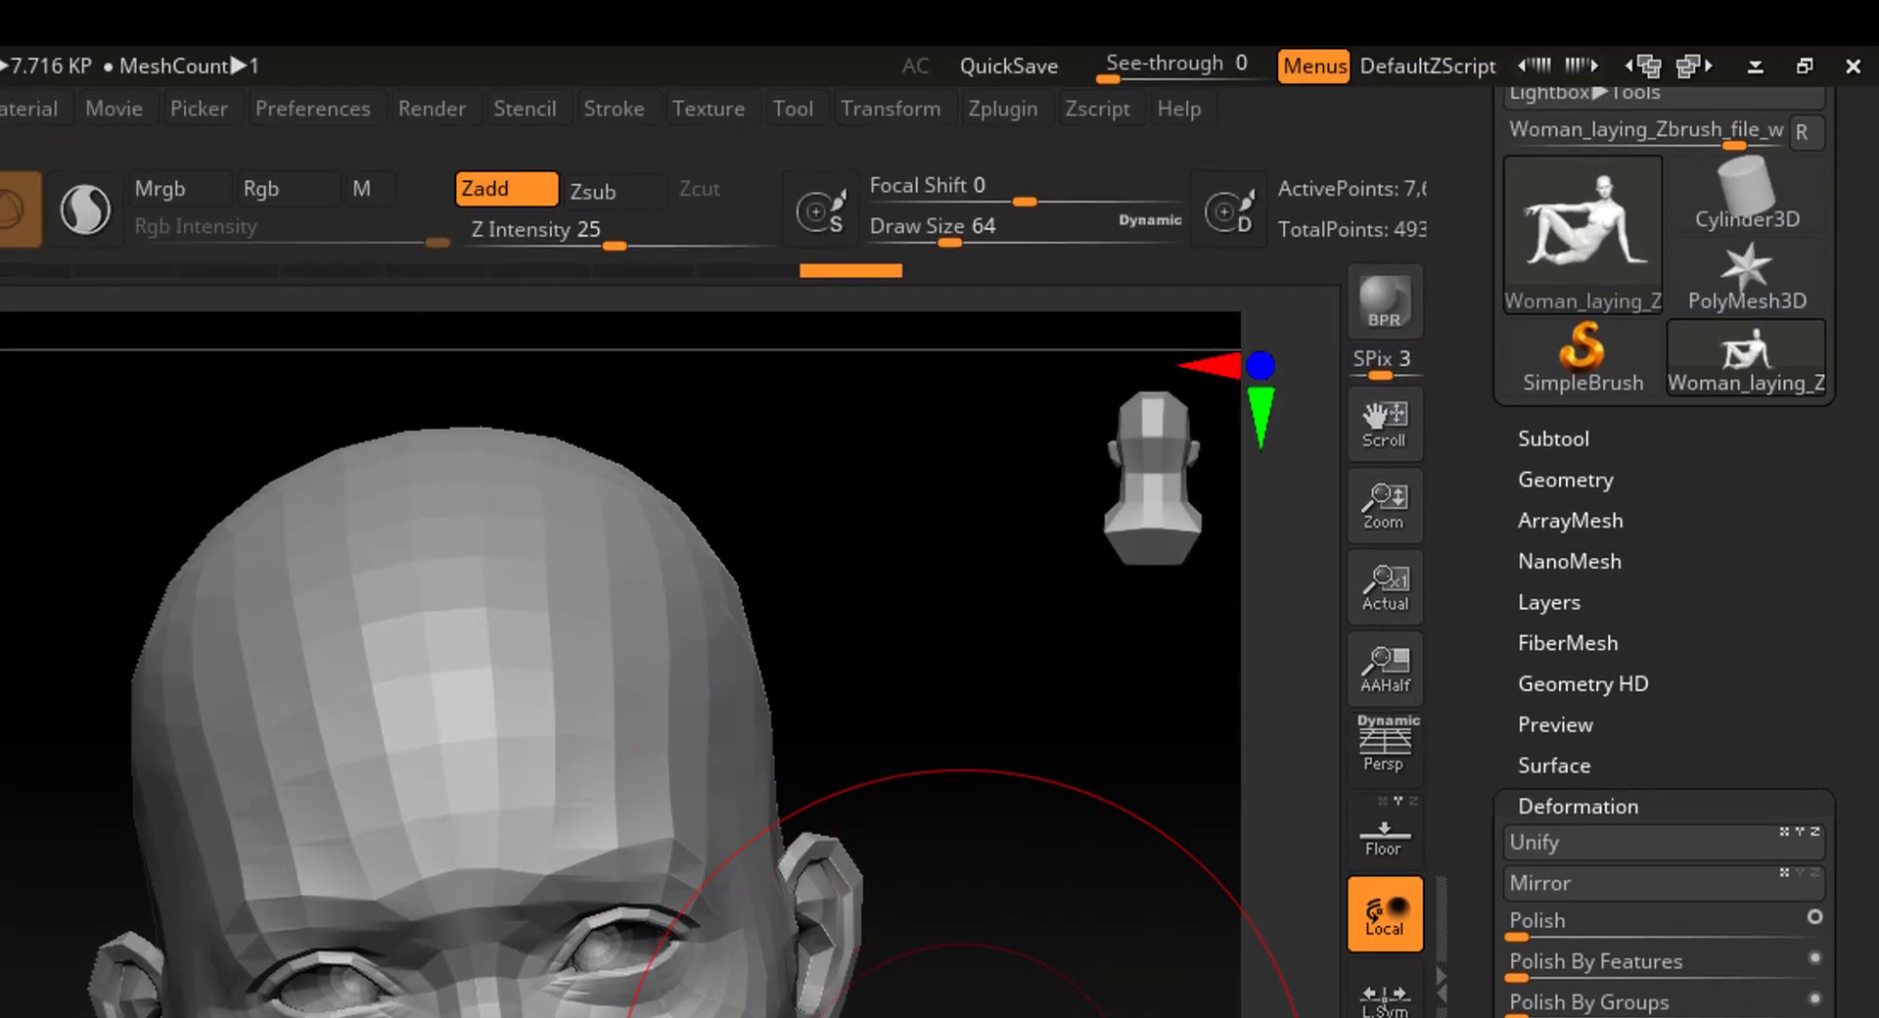
# - Dock the plugin list beside the canvas and open the Scale Master options
pyautogui.click(996, 116)
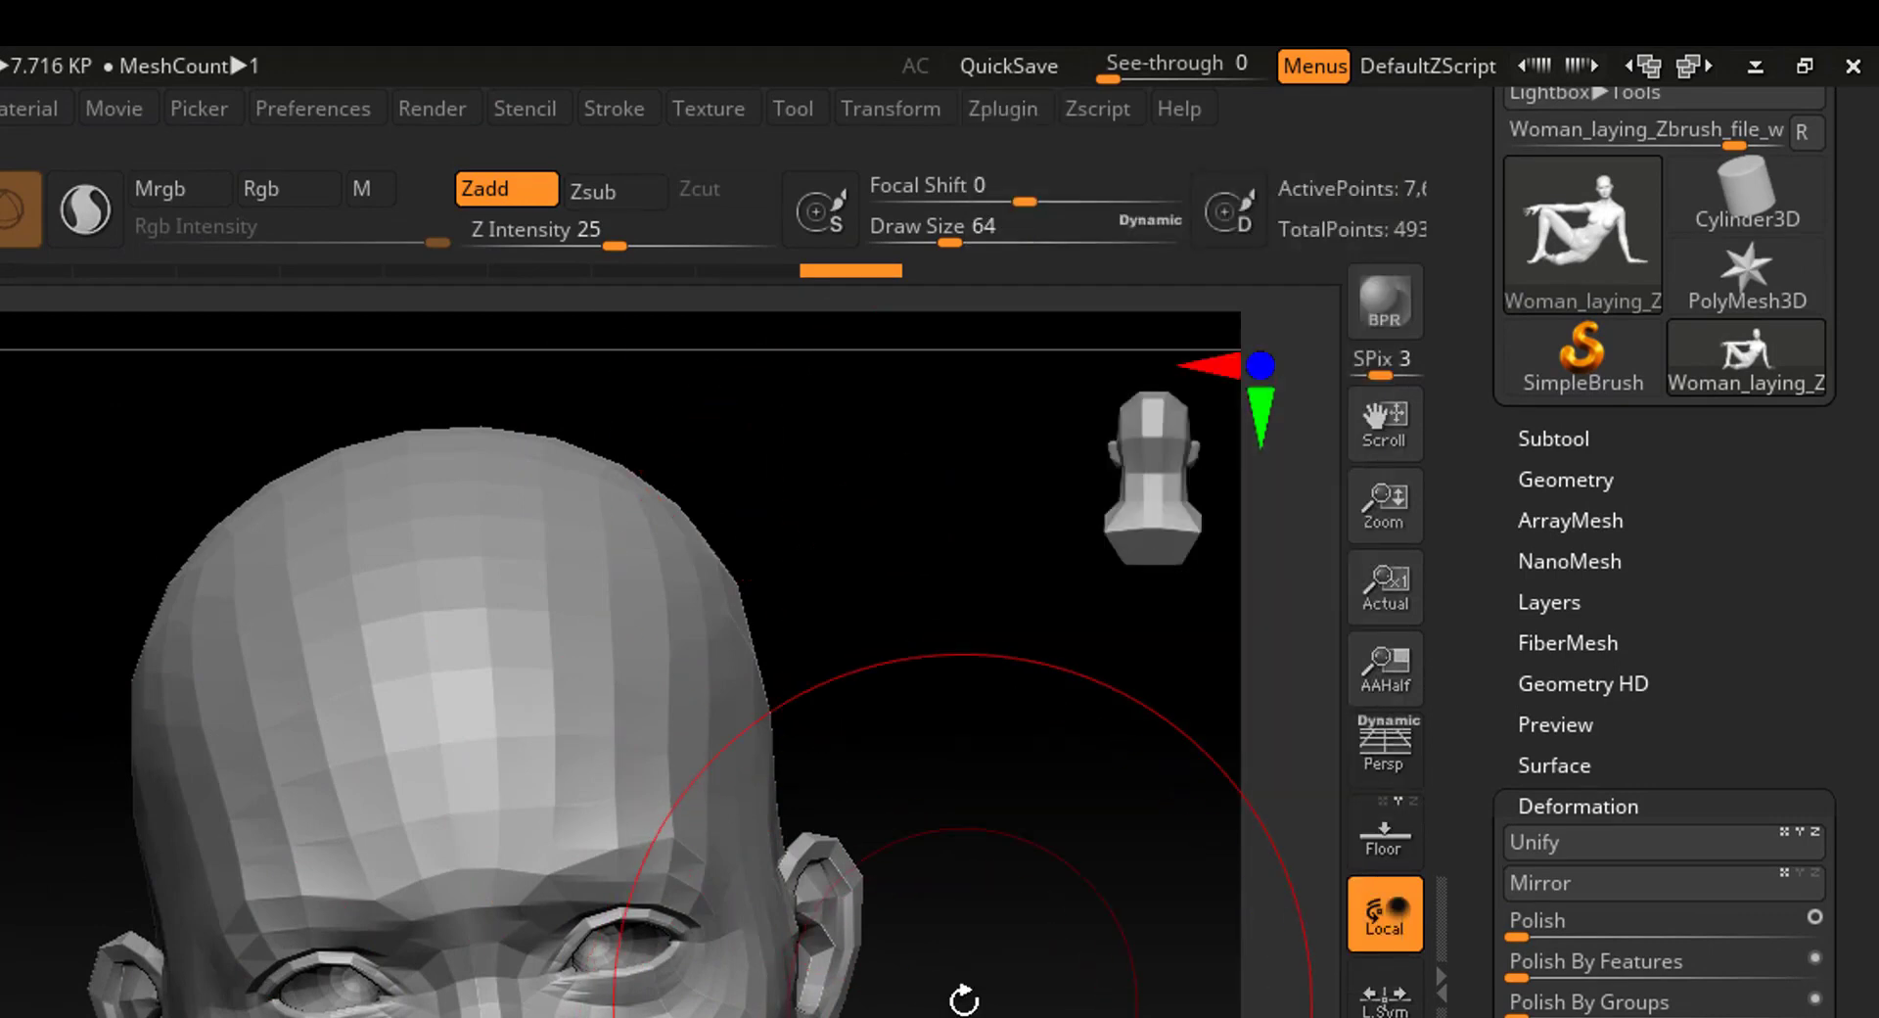
pyautogui.click(999, 111)
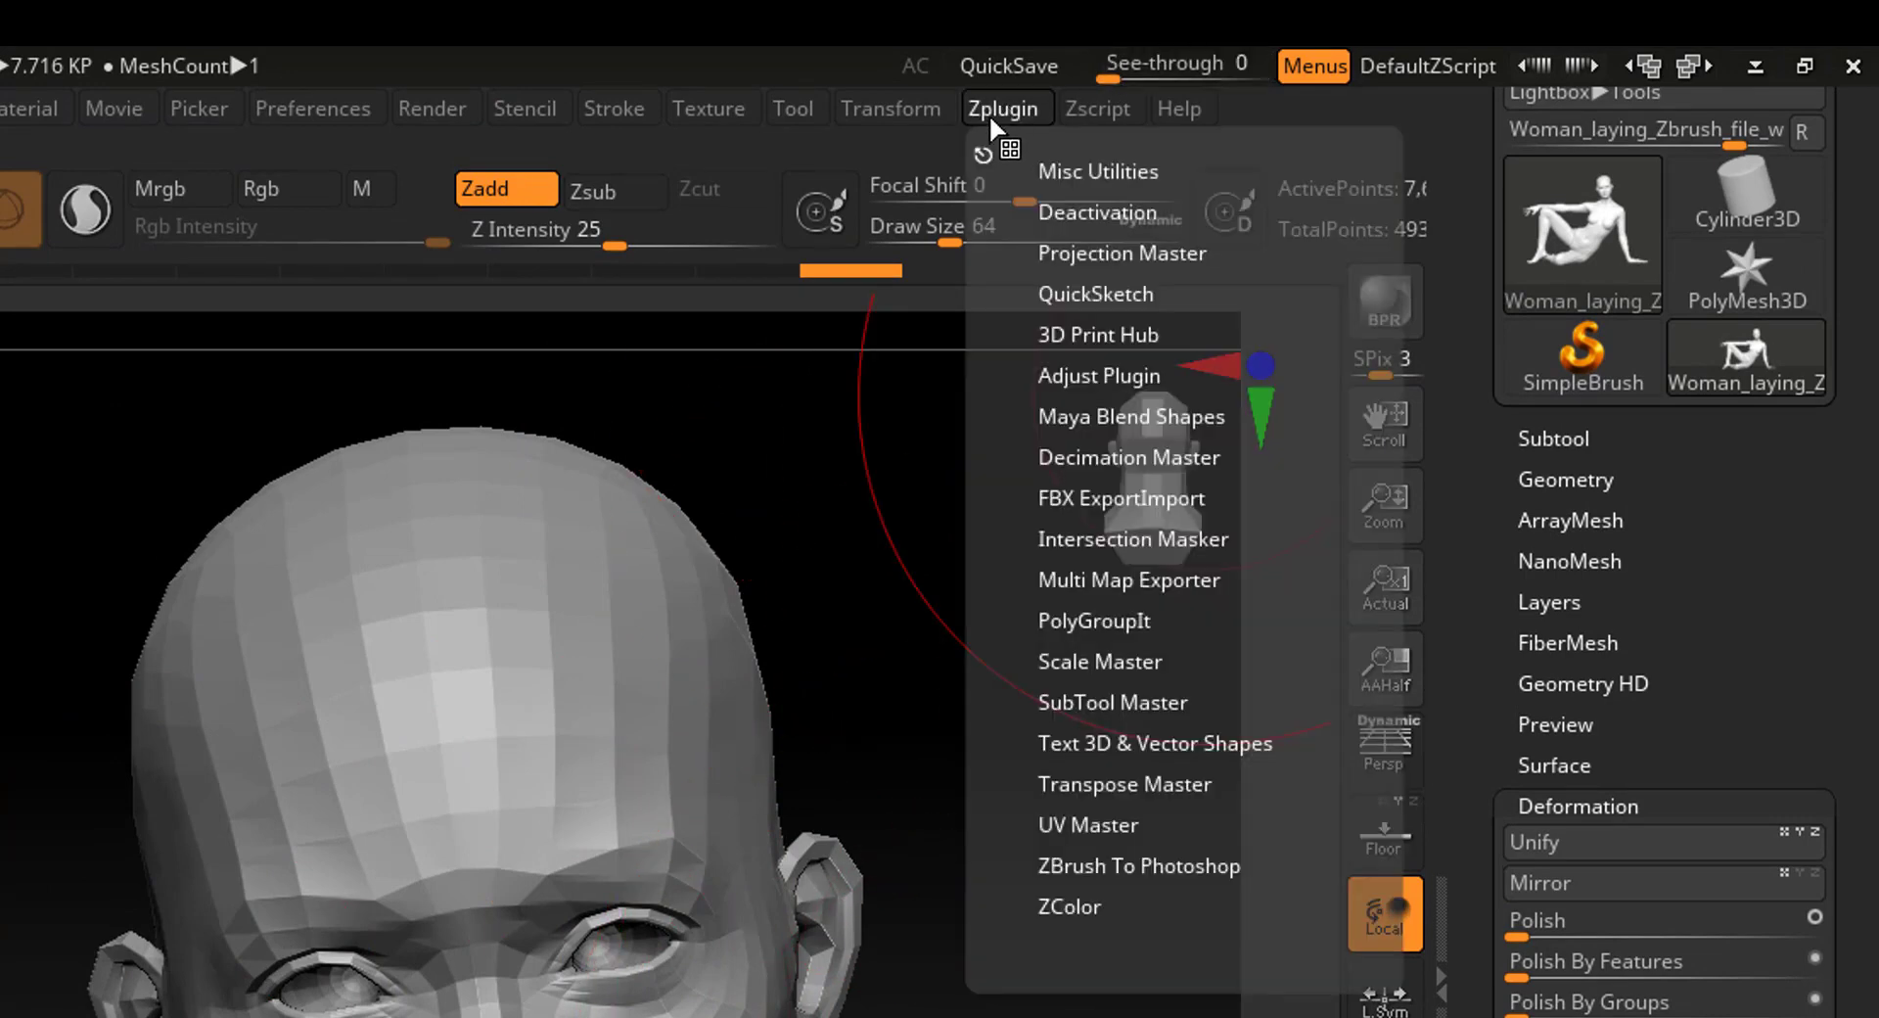
pyautogui.click(983, 153)
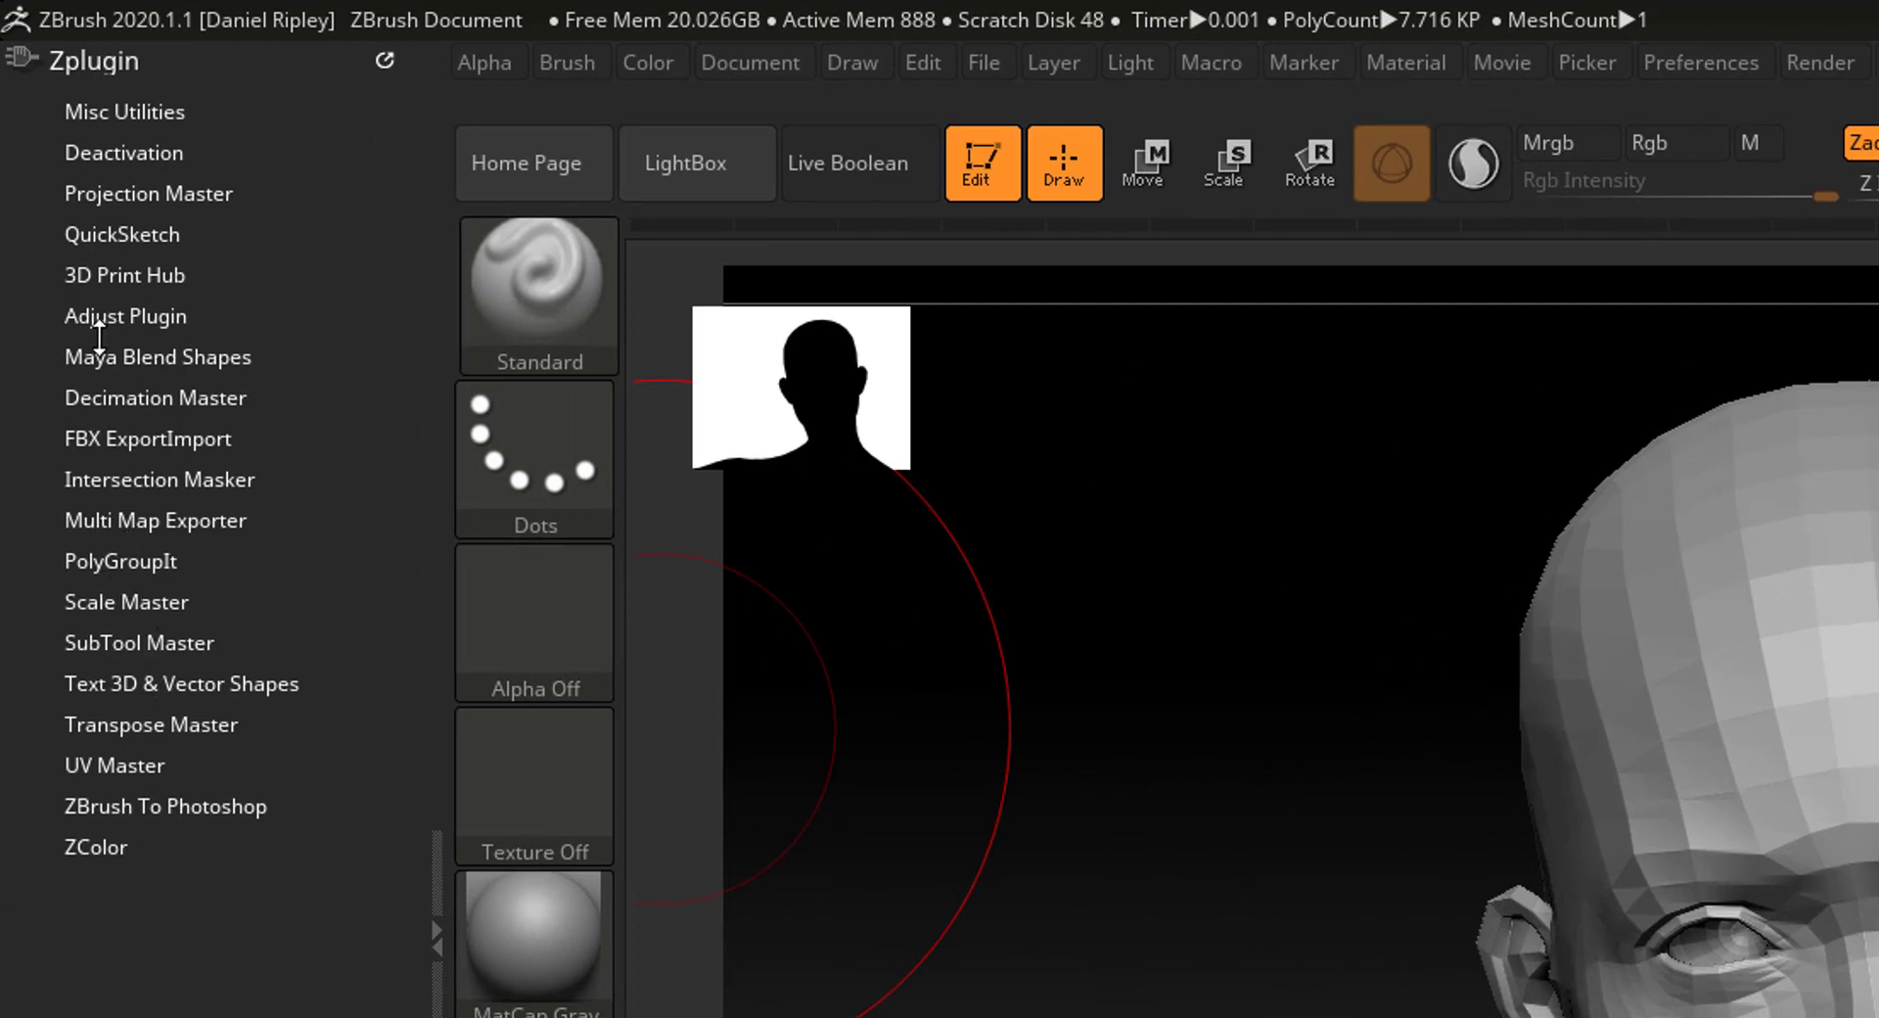
pyautogui.click(181, 724)
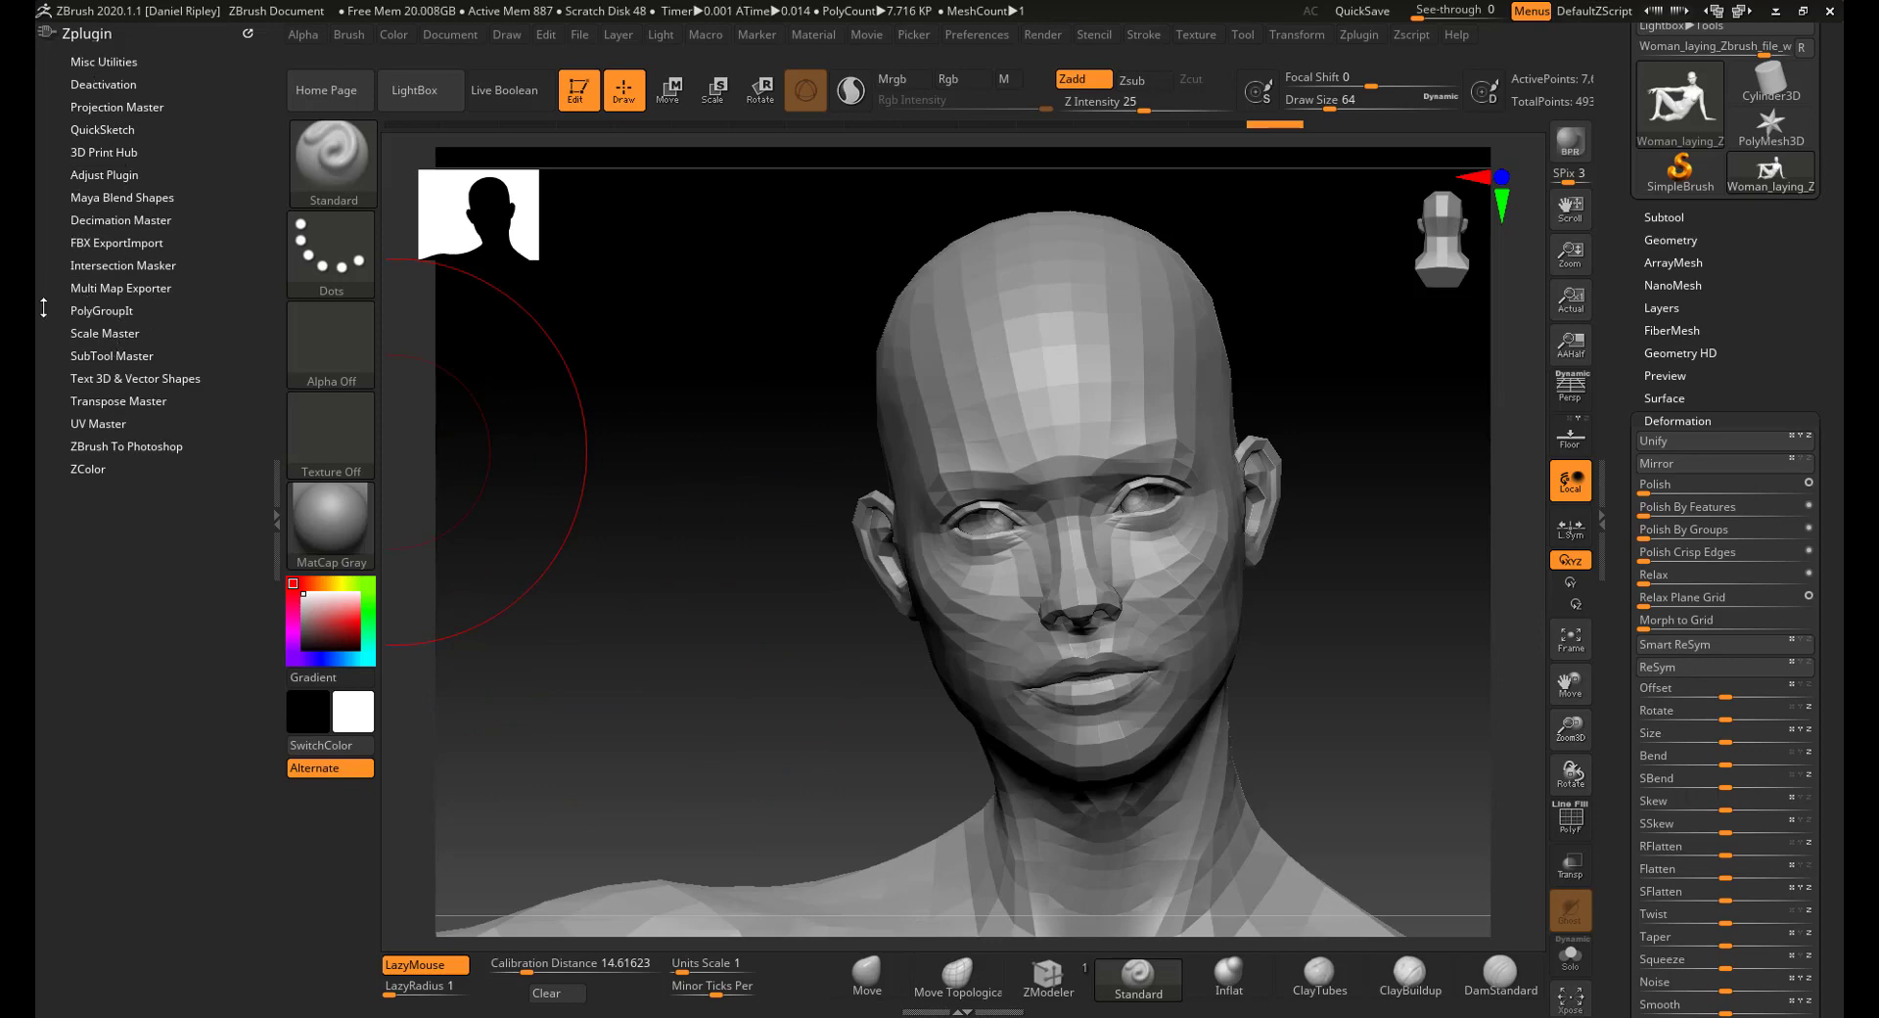
pyautogui.click(93, 334)
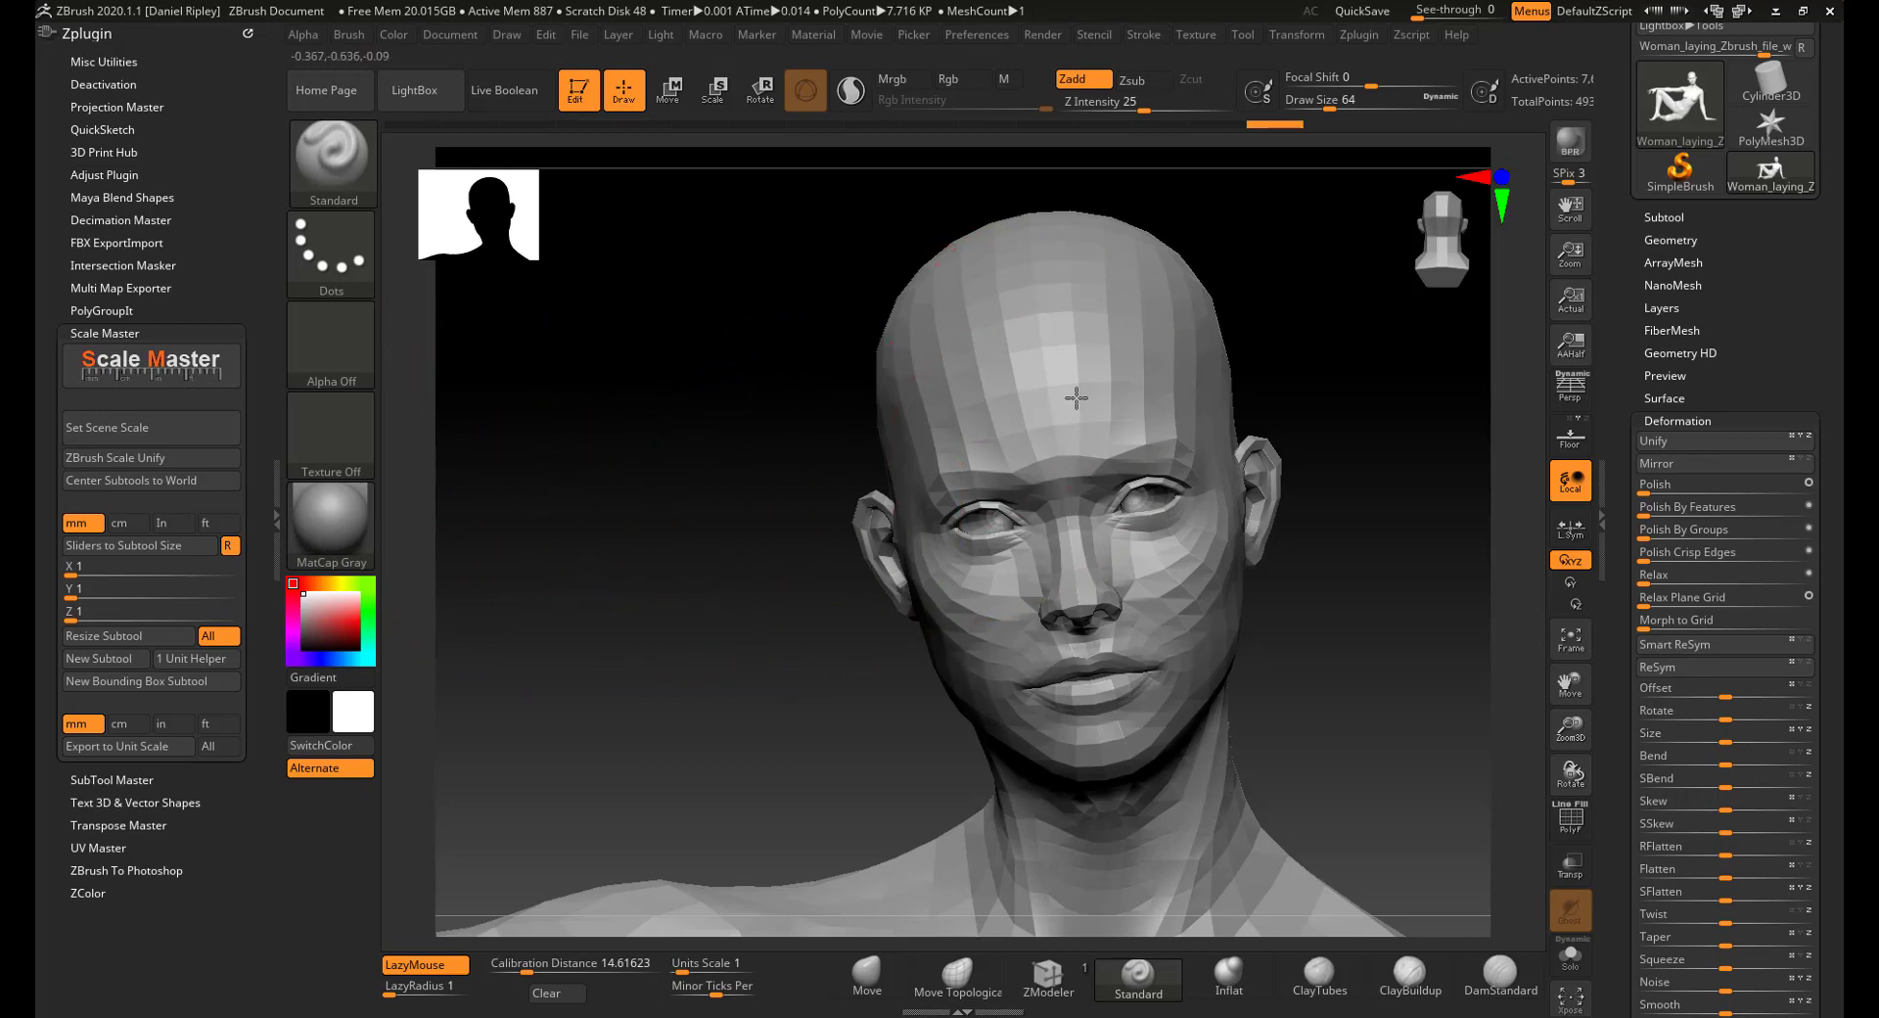
# - Set the brush's draw size to 4
pyautogui.press('space')
pyautogui.moveTo(1077, 397)
pyautogui.mouseDown()
pyautogui.moveTo(1104, 400)
pyautogui.moveTo(1048, 406)
pyautogui.mouseUp()
pyautogui.press('space')
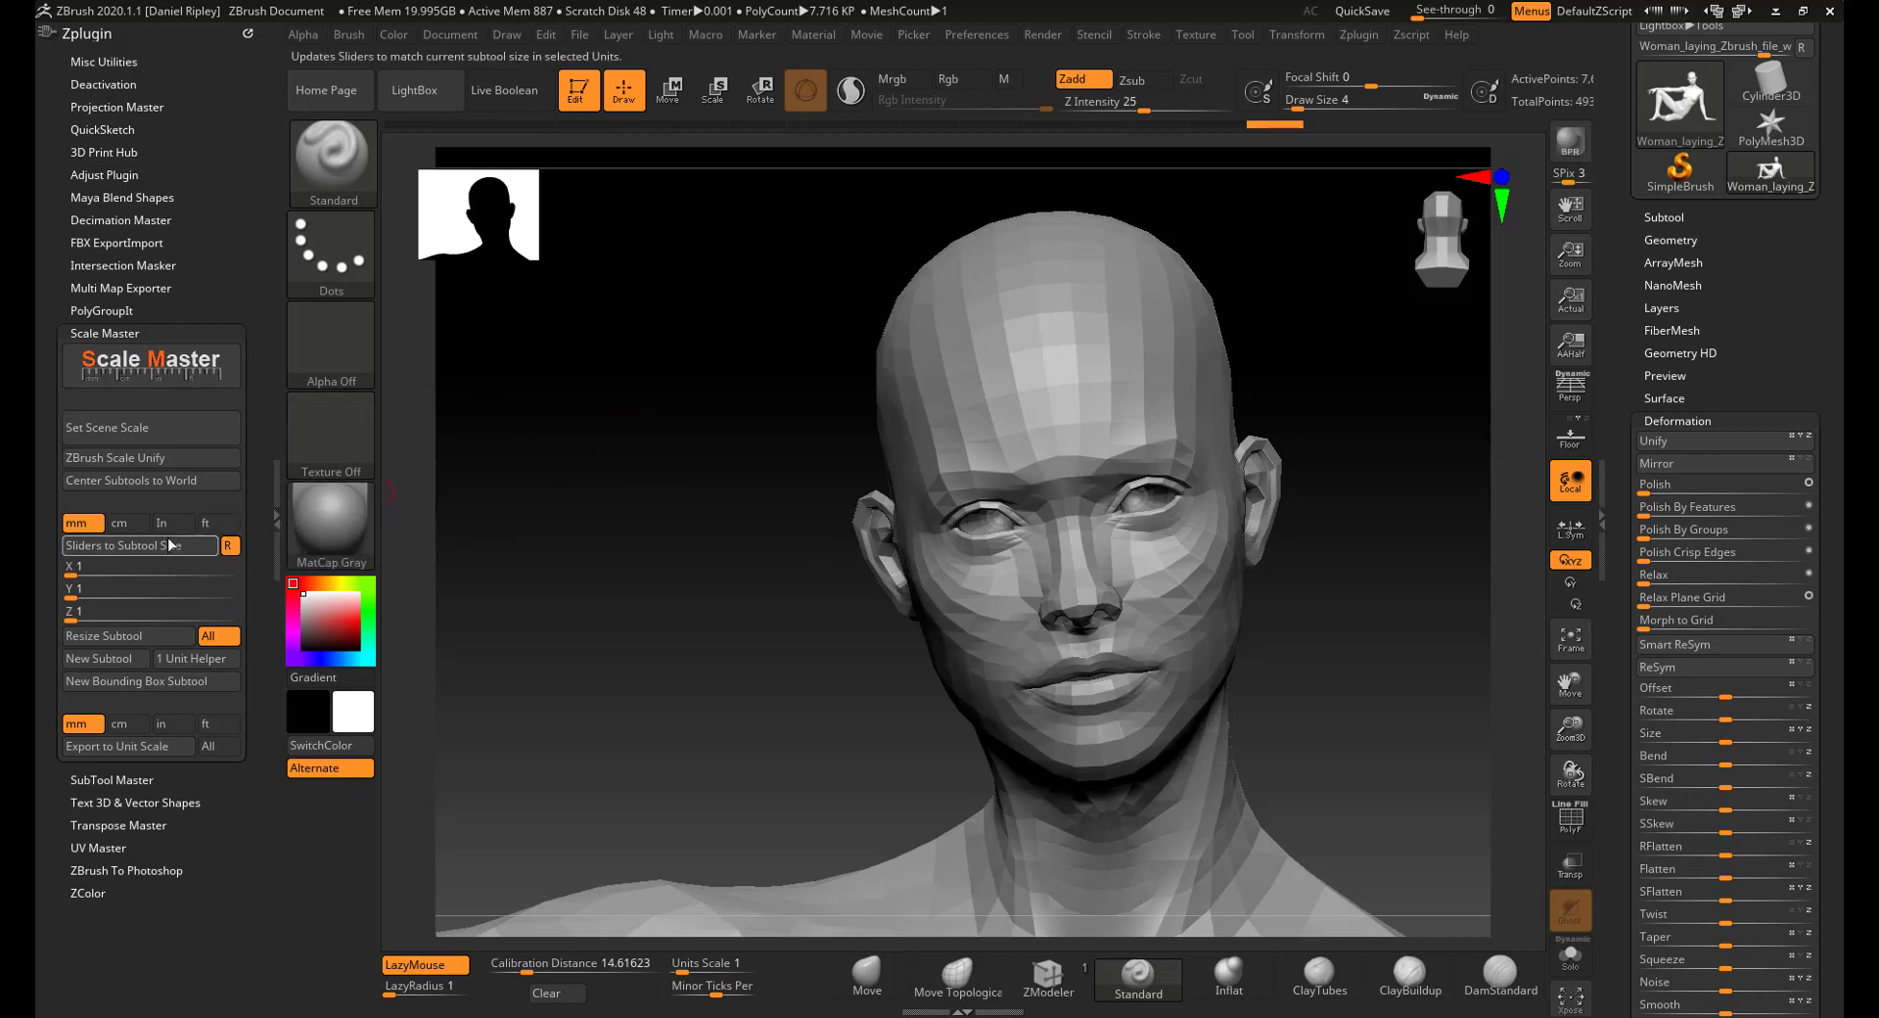
# - Examine the drawing preferences for the maximum brush size and Dynamic Brush Scale alongside the brush's draw size
pyautogui.click(981, 36)
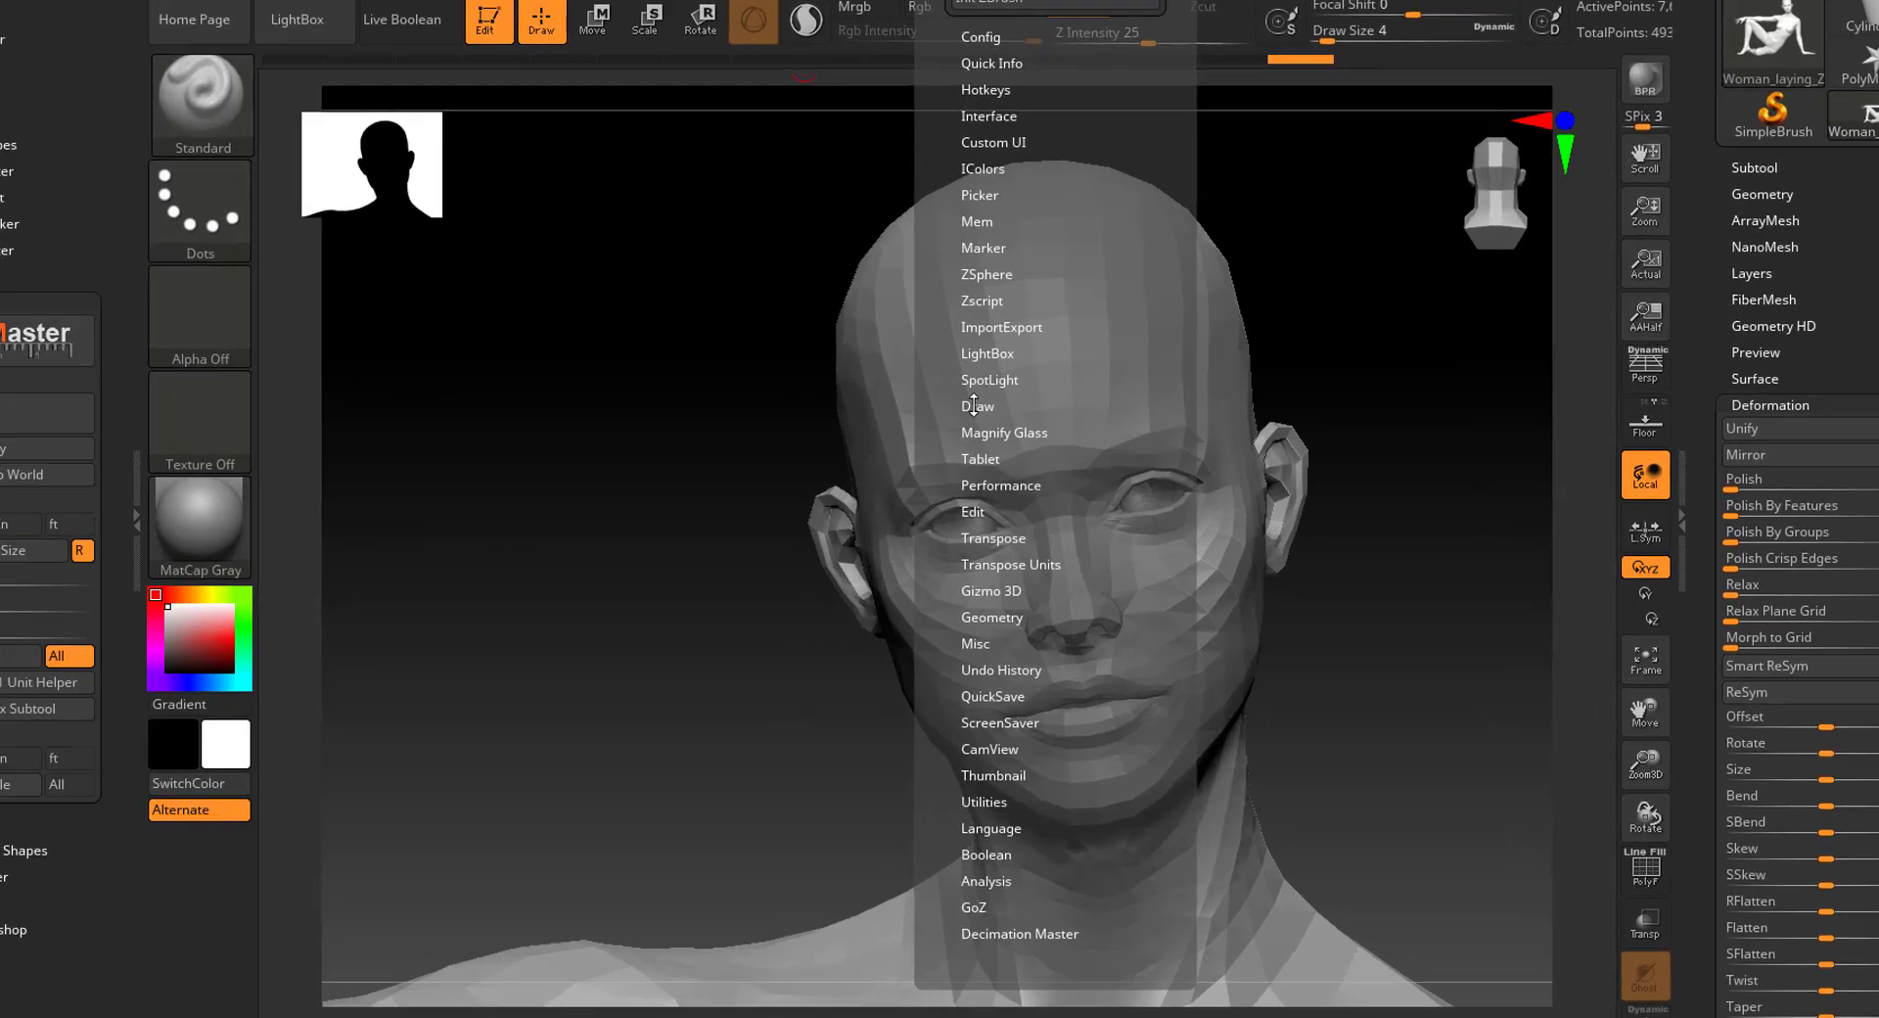
pyautogui.click(998, 422)
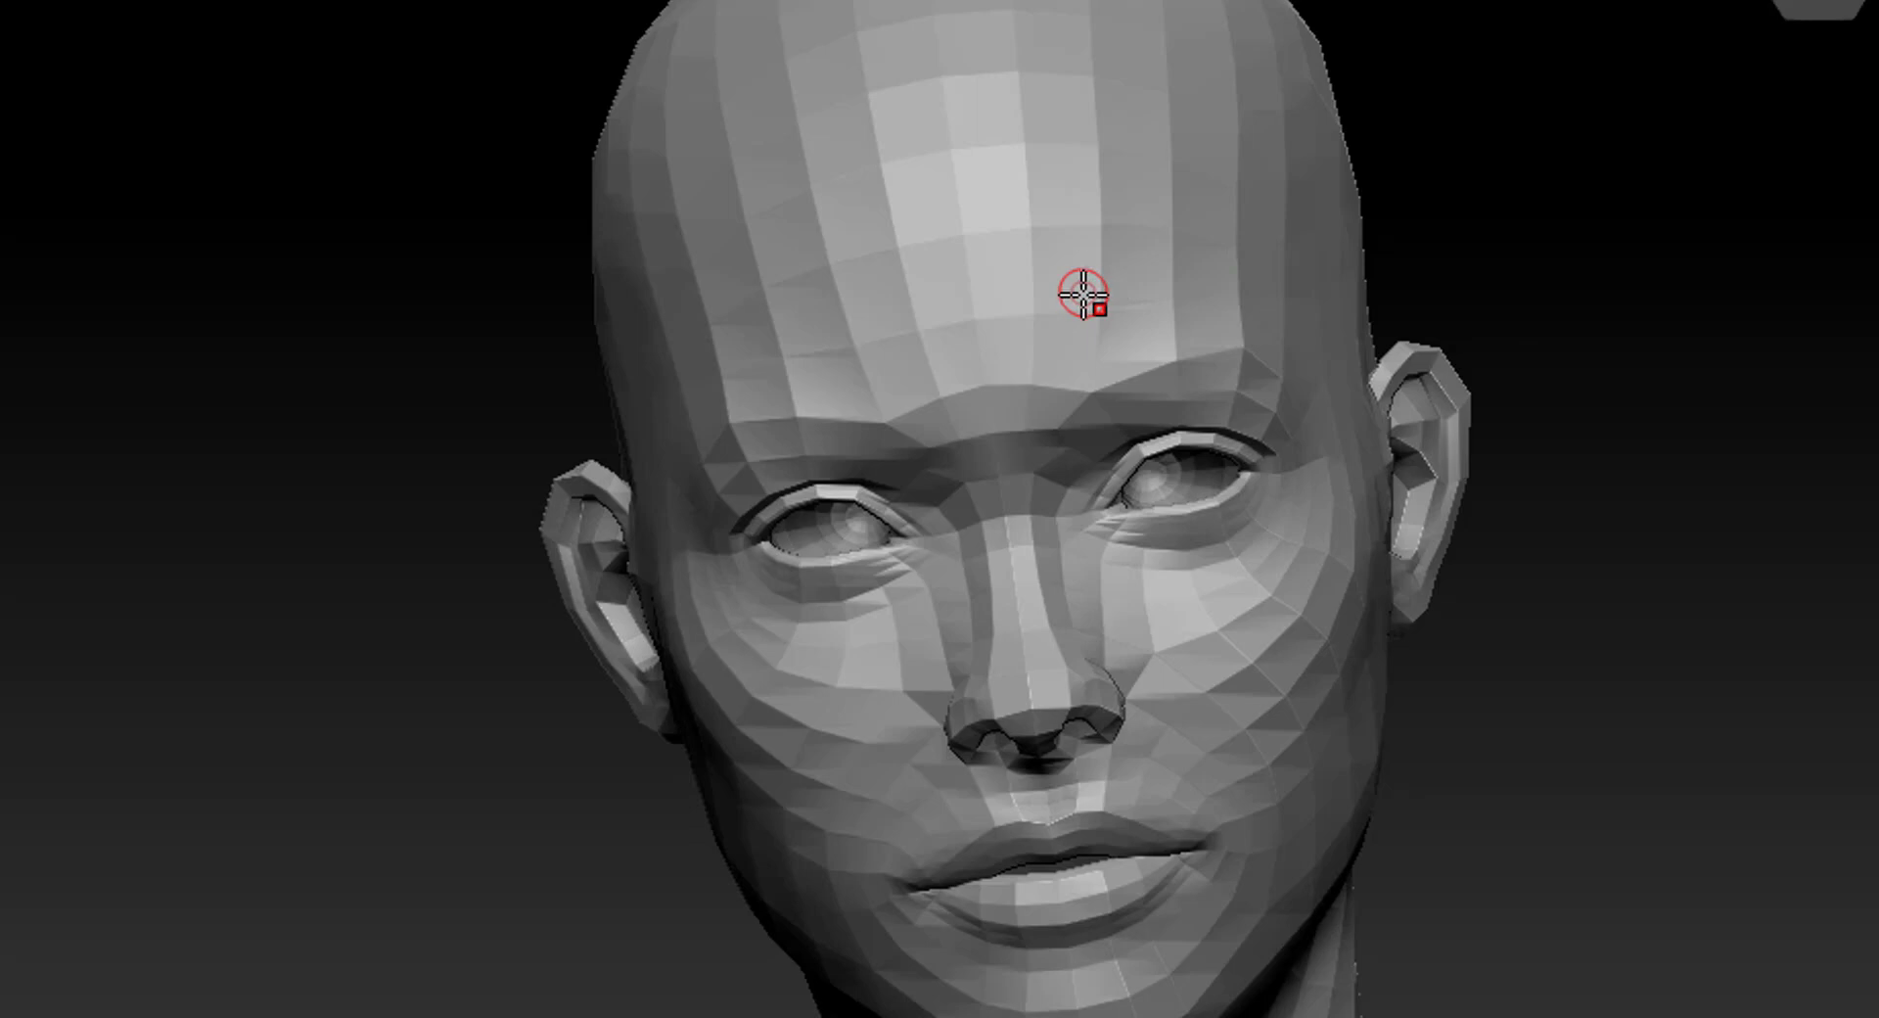
pyautogui.press('space')
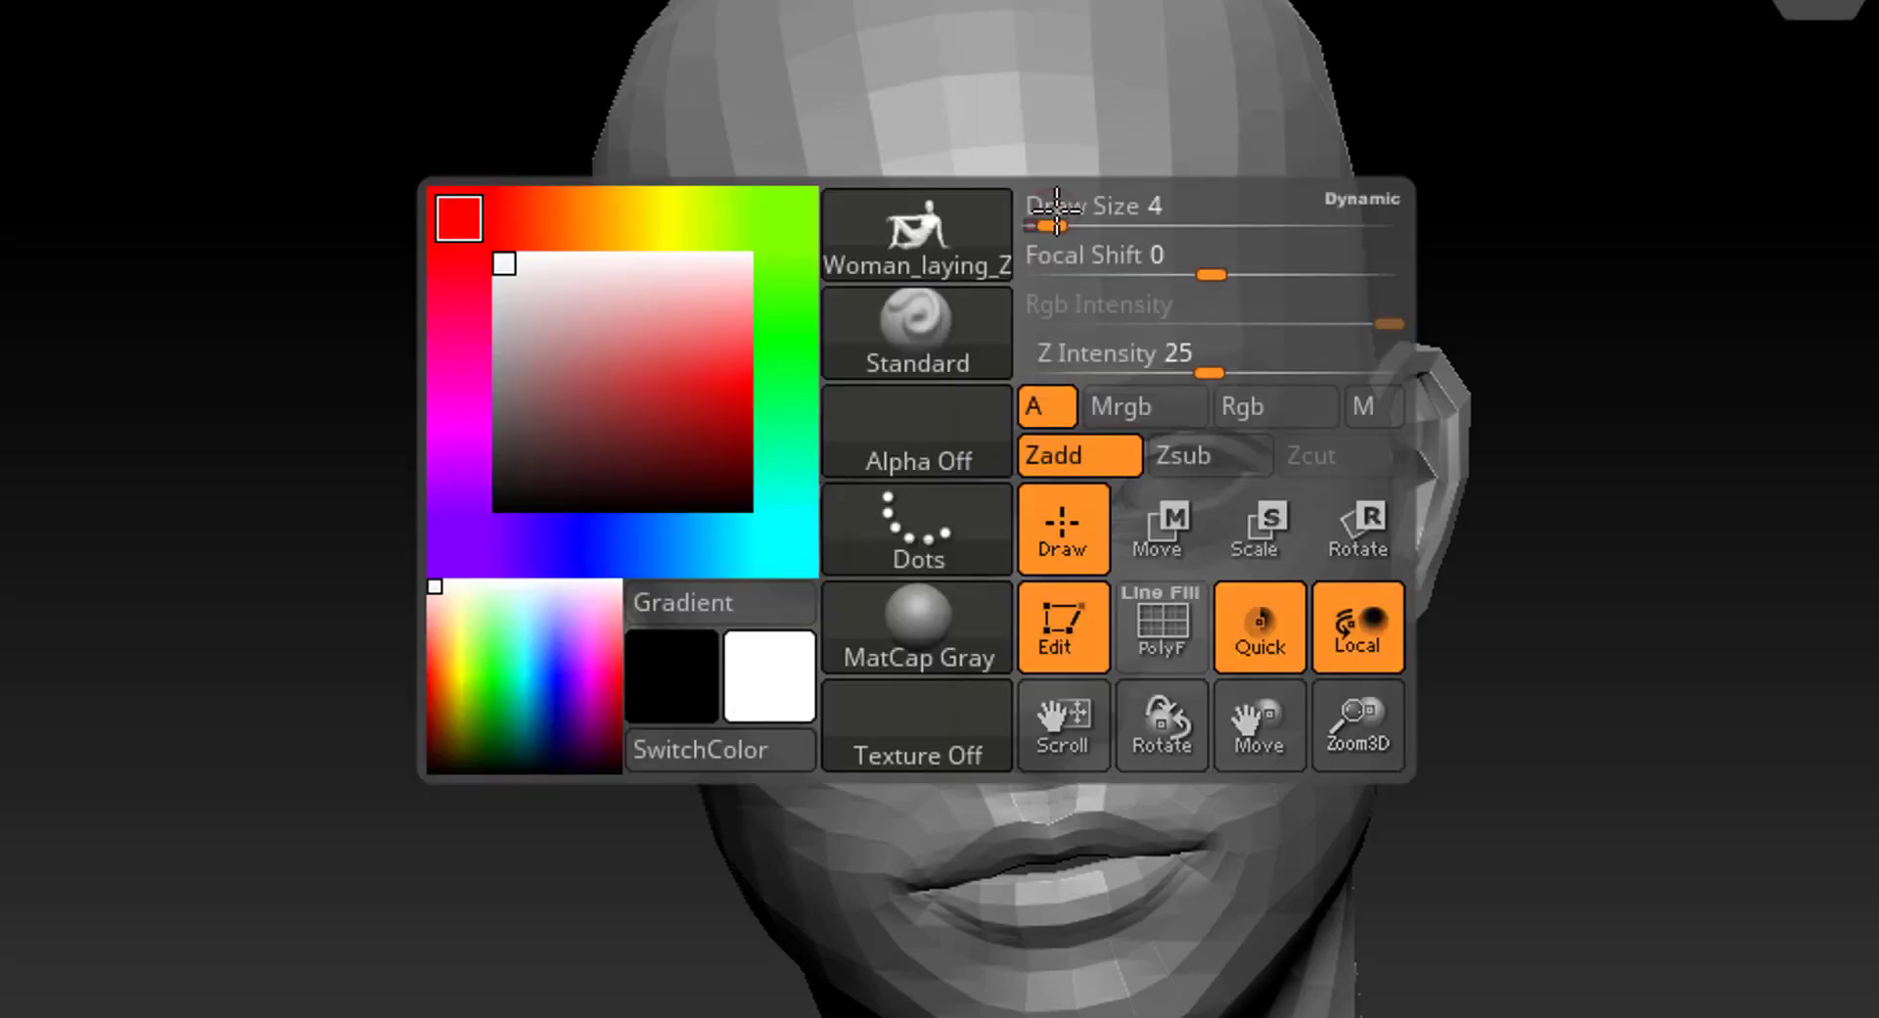
pyautogui.moveTo(1057, 210)
pyautogui.mouseDown()
pyautogui.moveTo(1095, 221)
pyautogui.moveTo(1060, 223)
pyautogui.moveTo(1052, 256)
pyautogui.mouseUp()
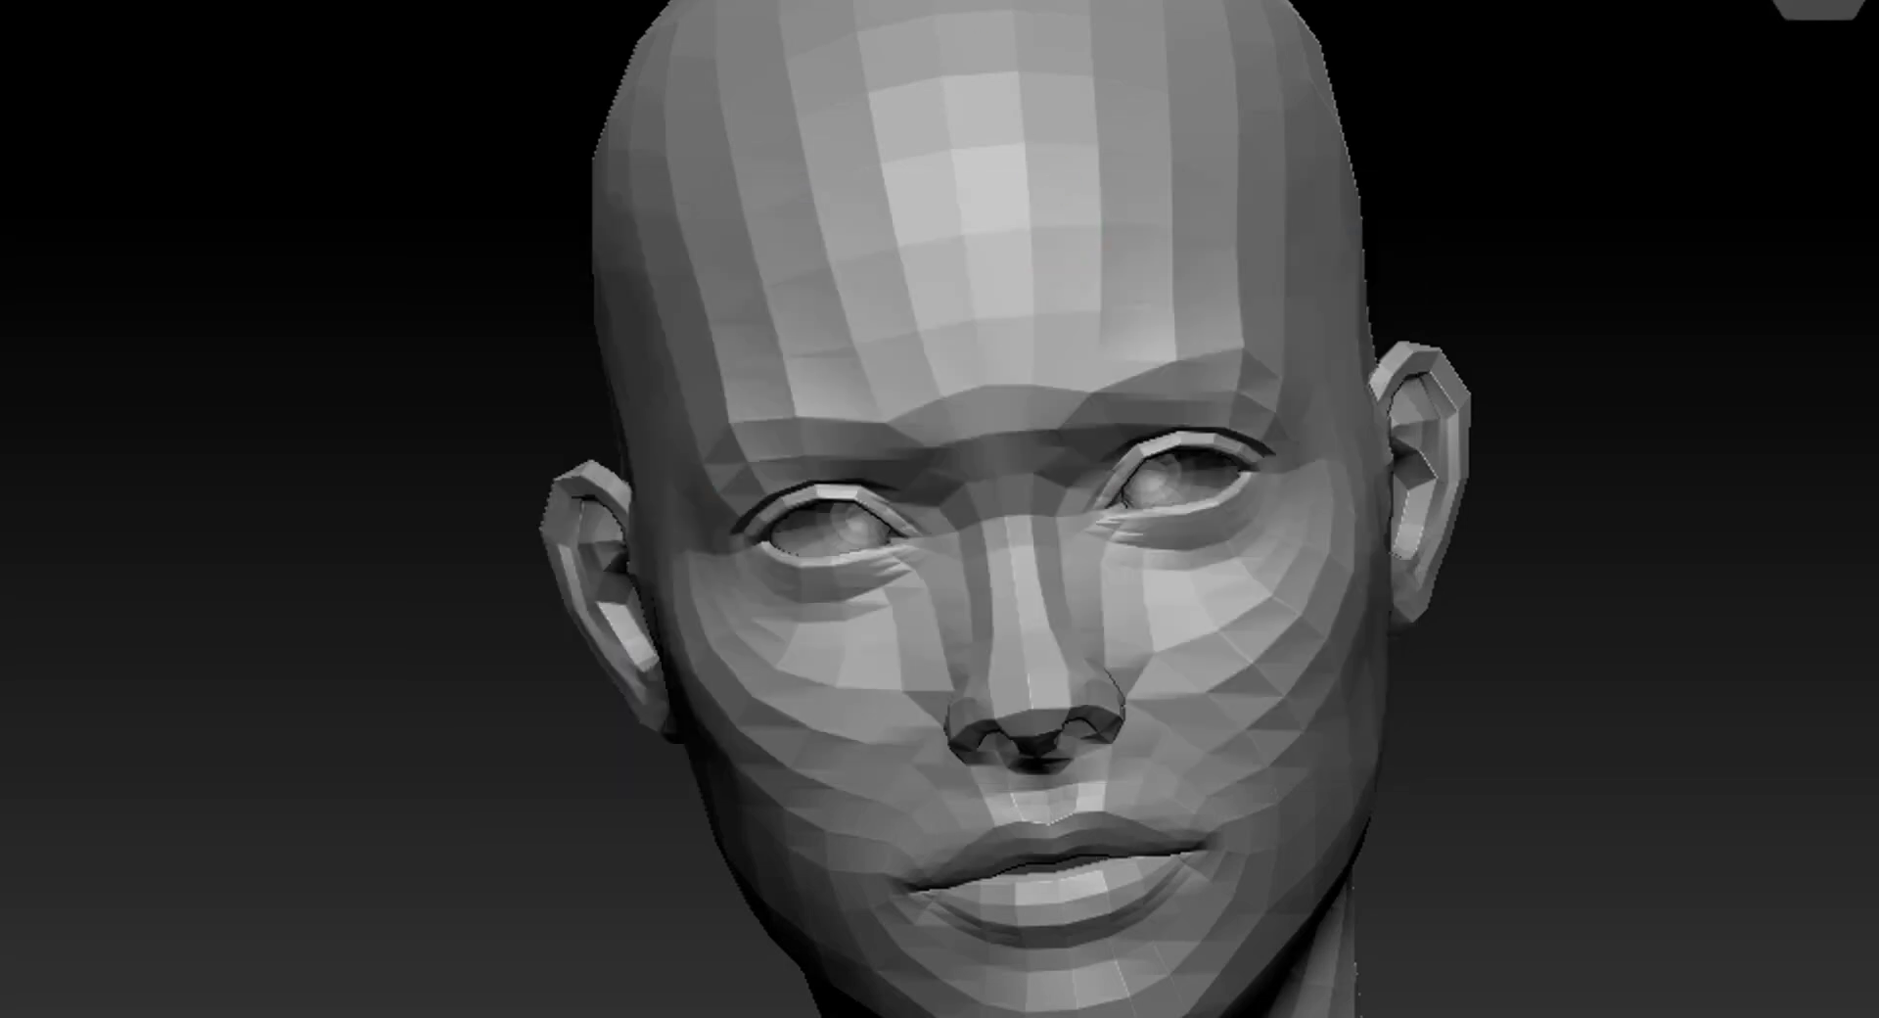
pyautogui.moveTo(1076, 0)
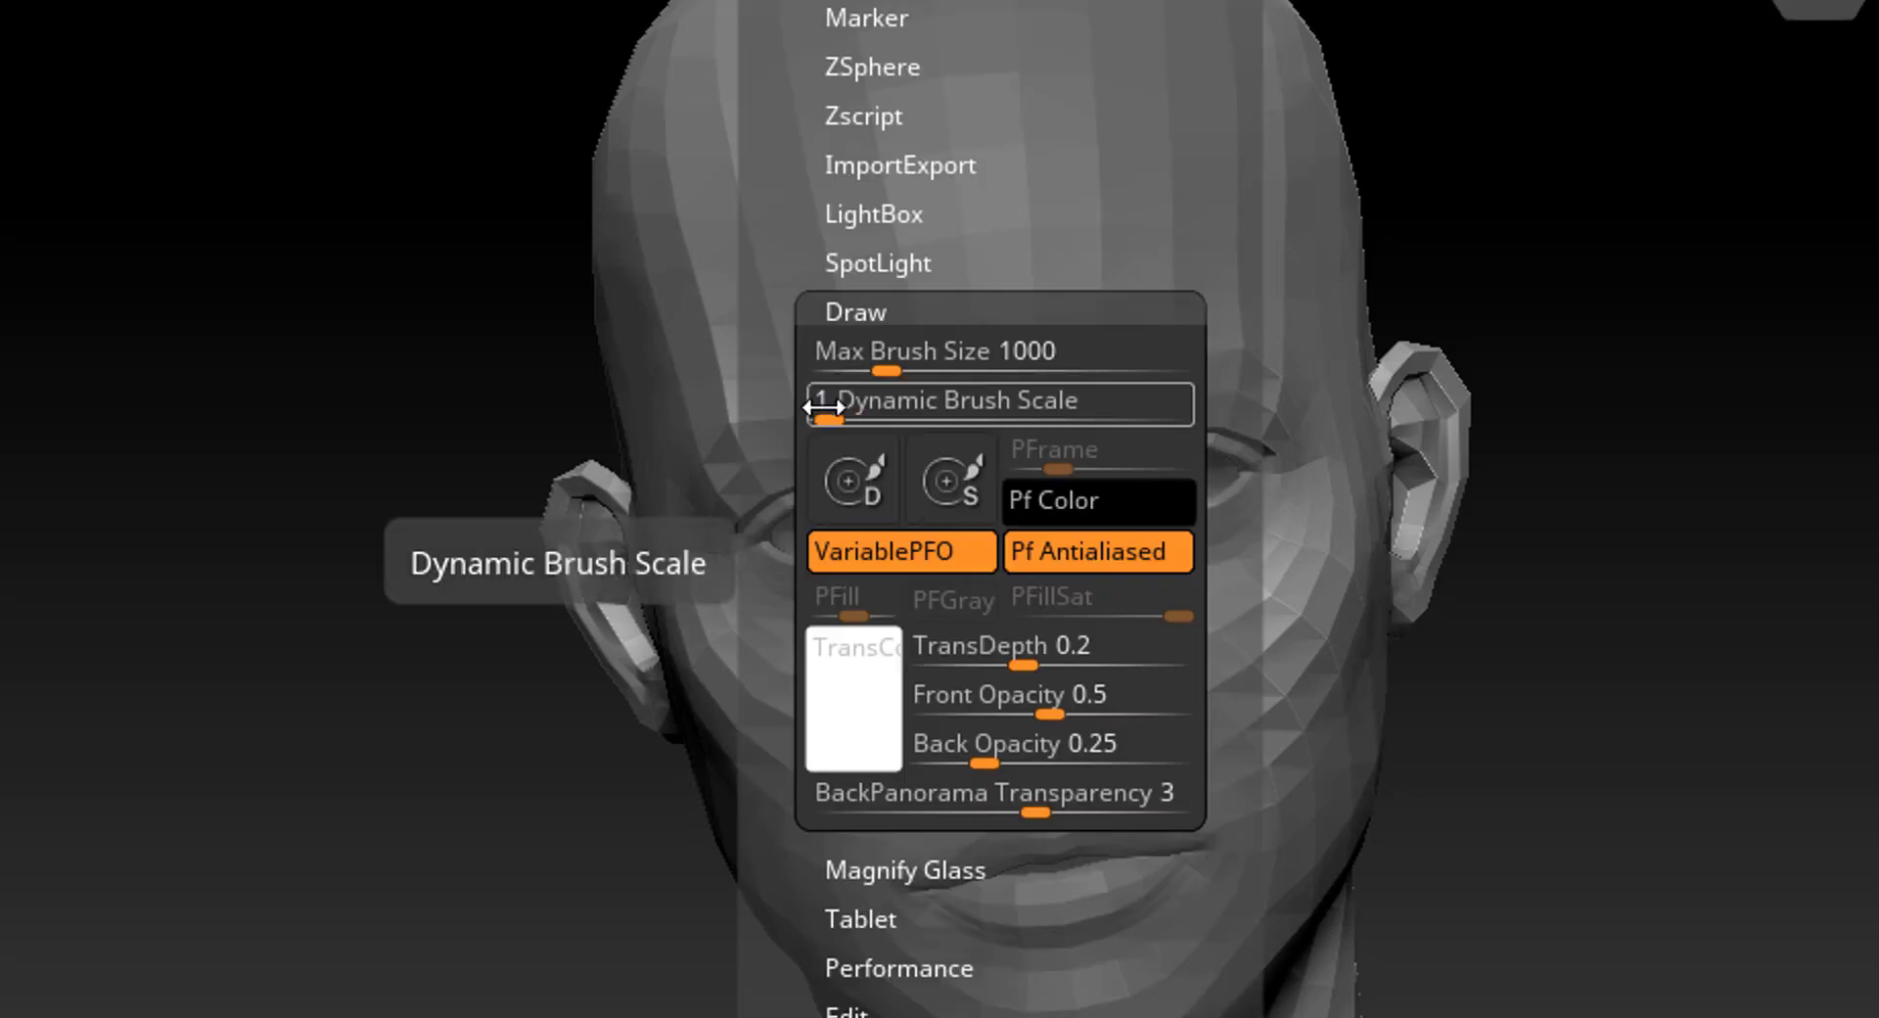
pyautogui.click(853, 311)
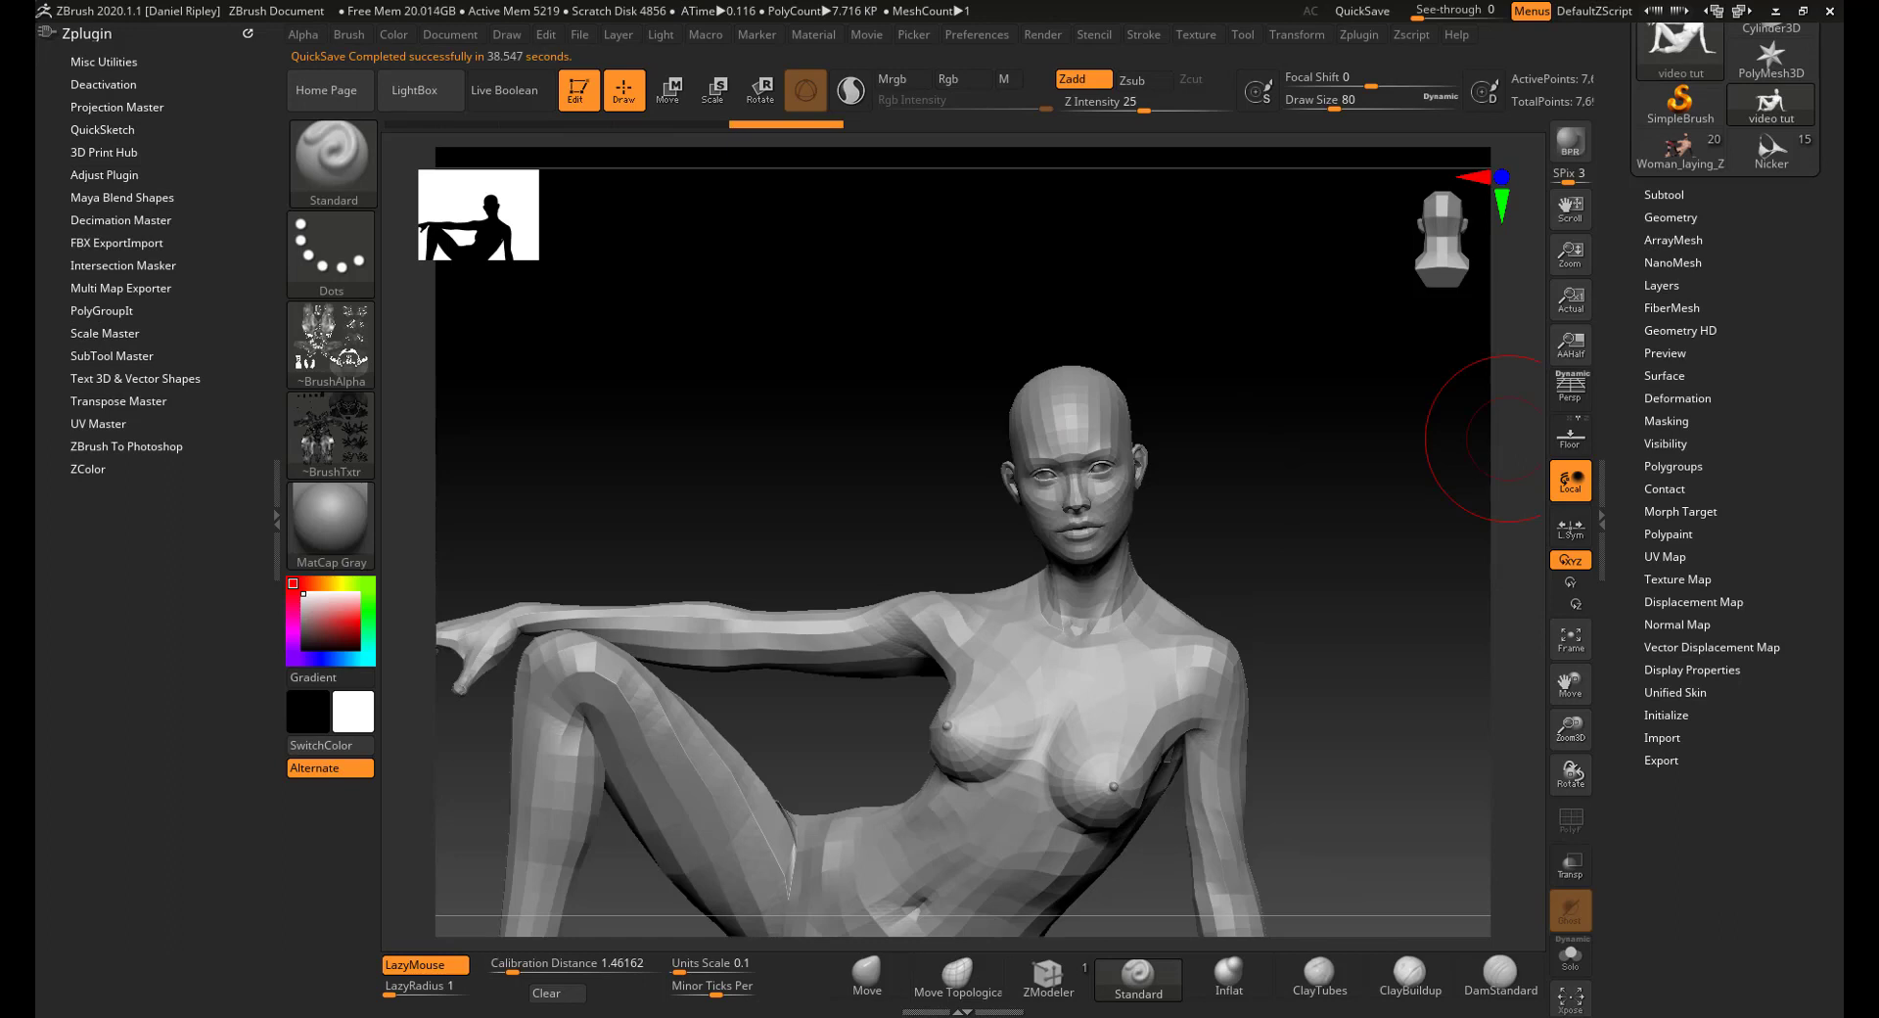
# - Check the full figure's XYZ geometry size and its export scale and offset values
pyautogui.click(1670, 217)
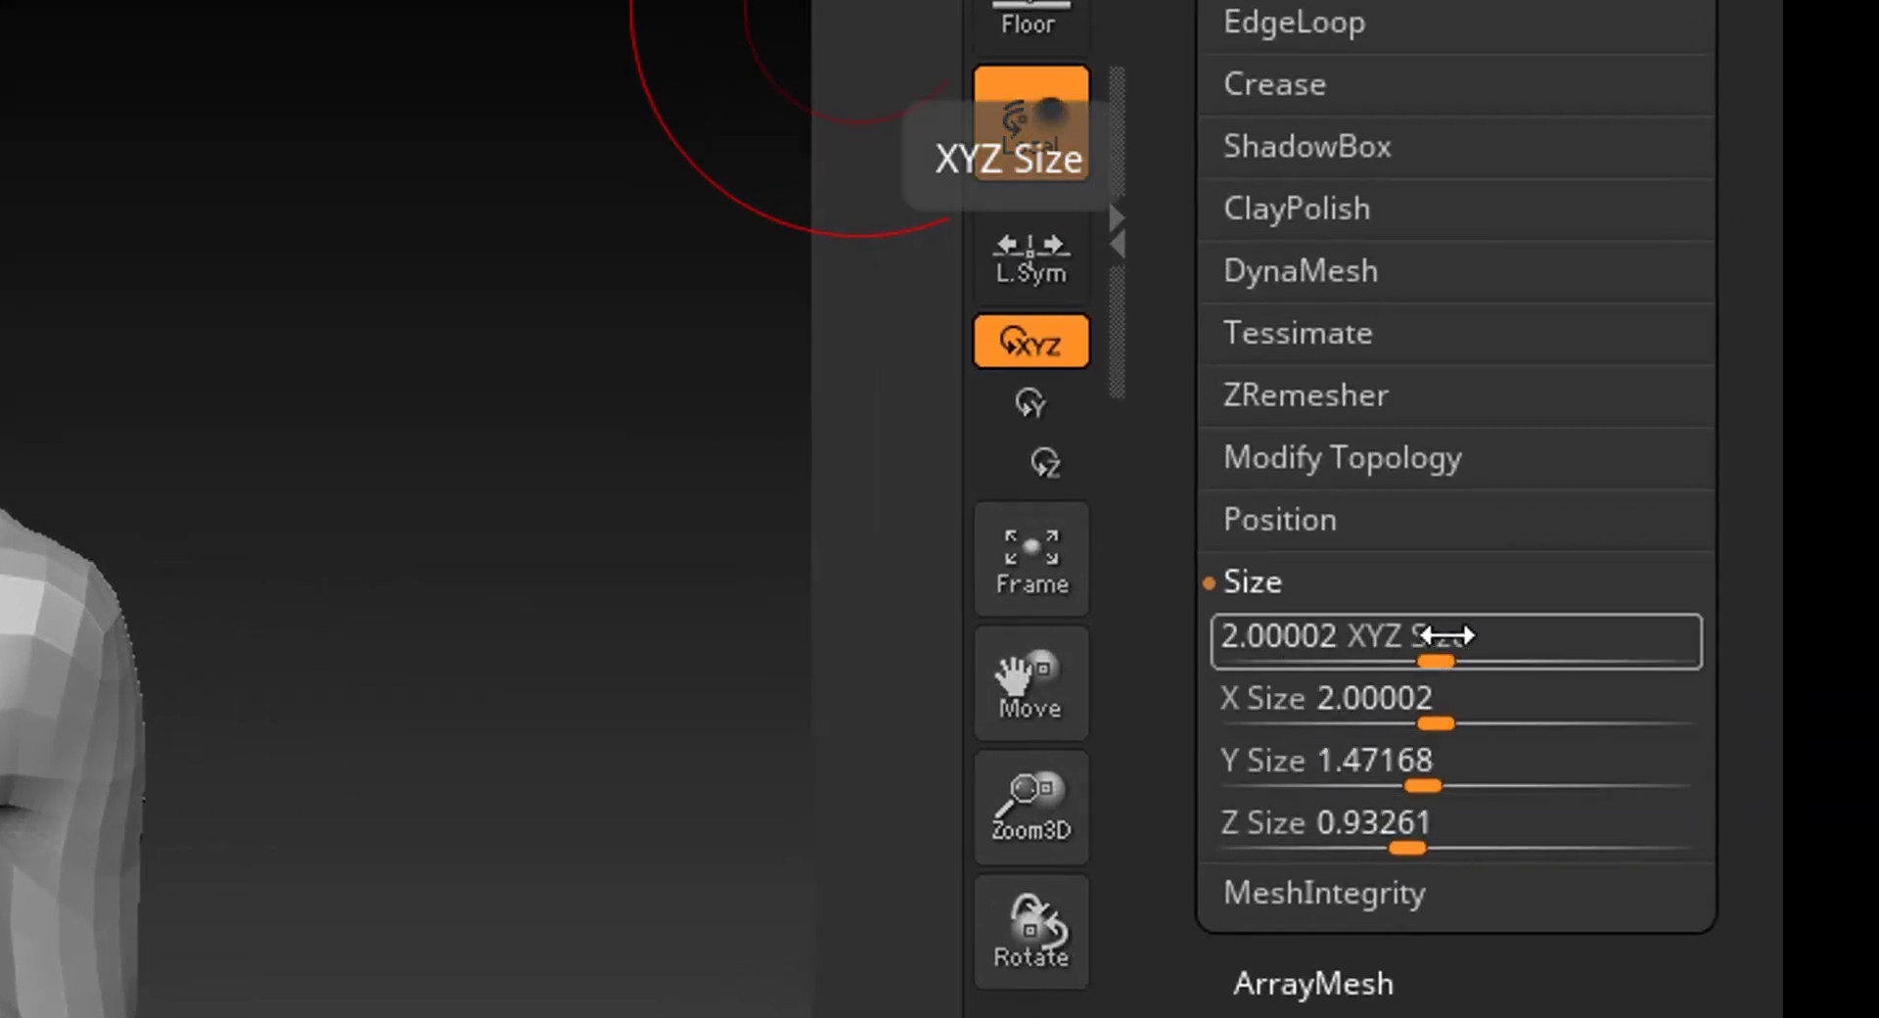
pyautogui.click(1312, 0)
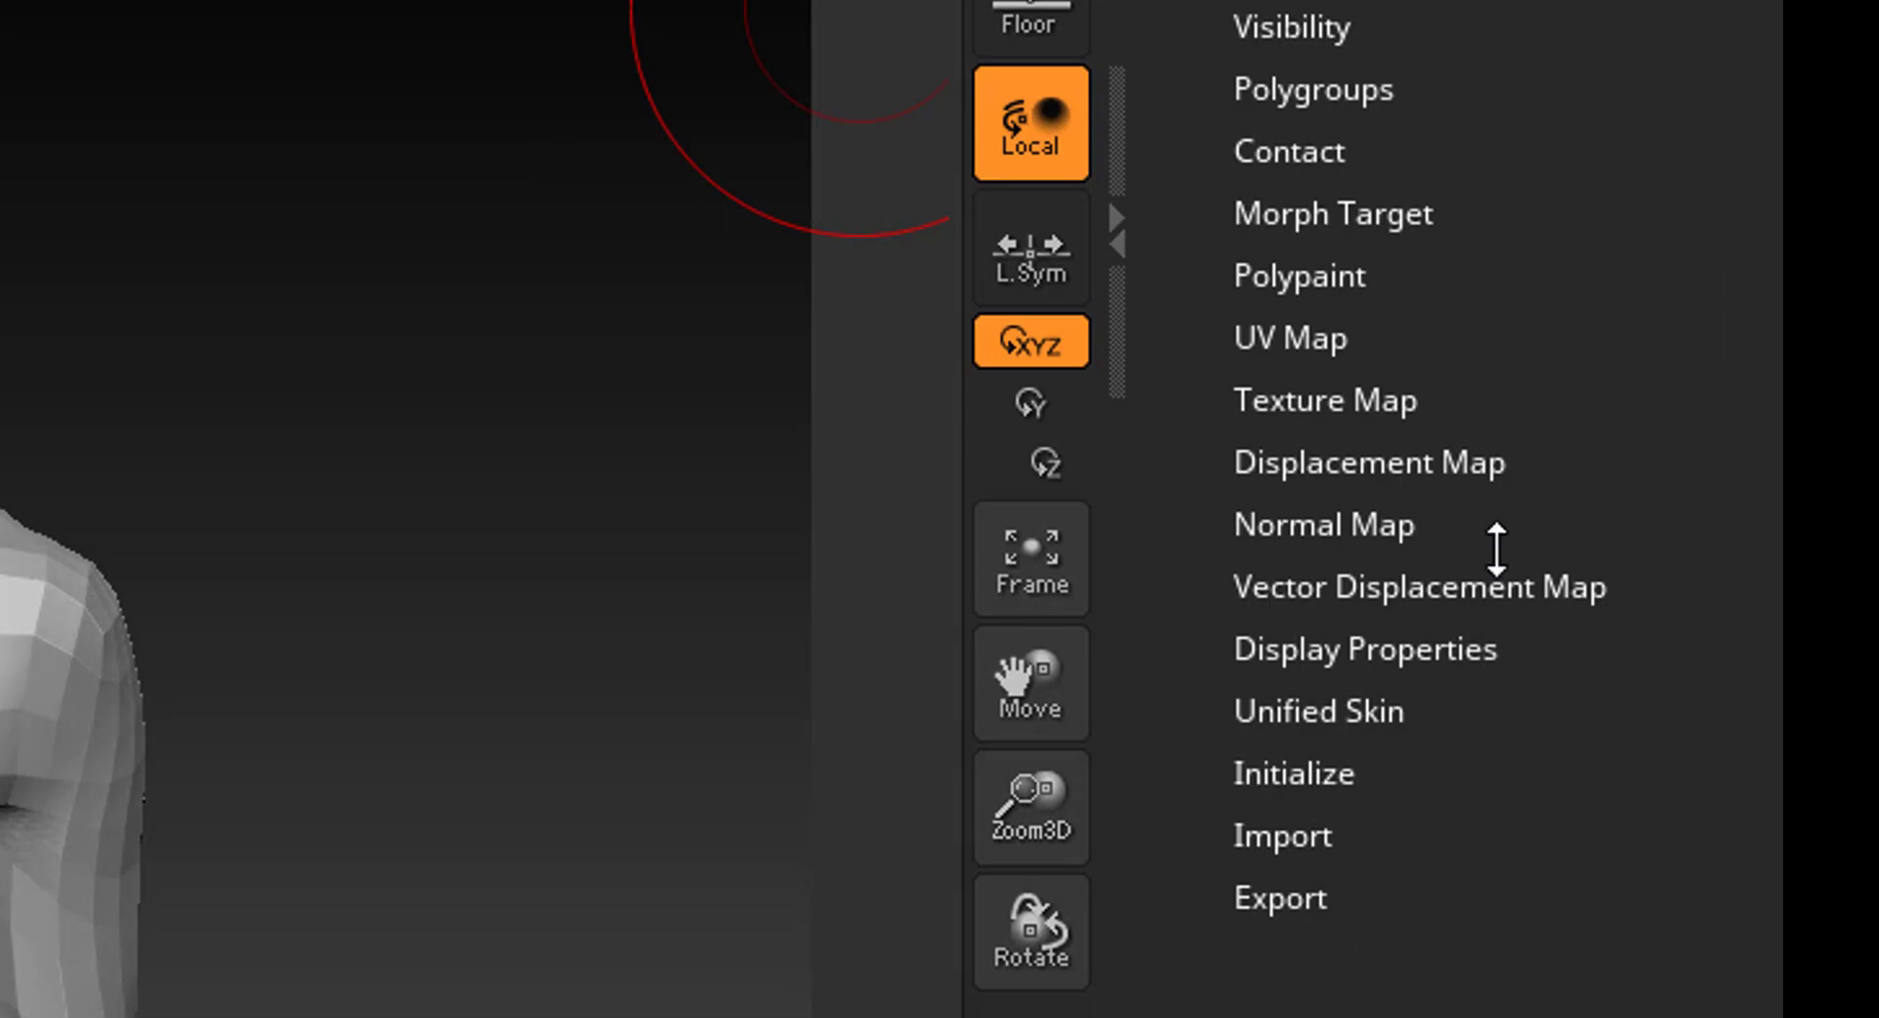
pyautogui.click(1292, 898)
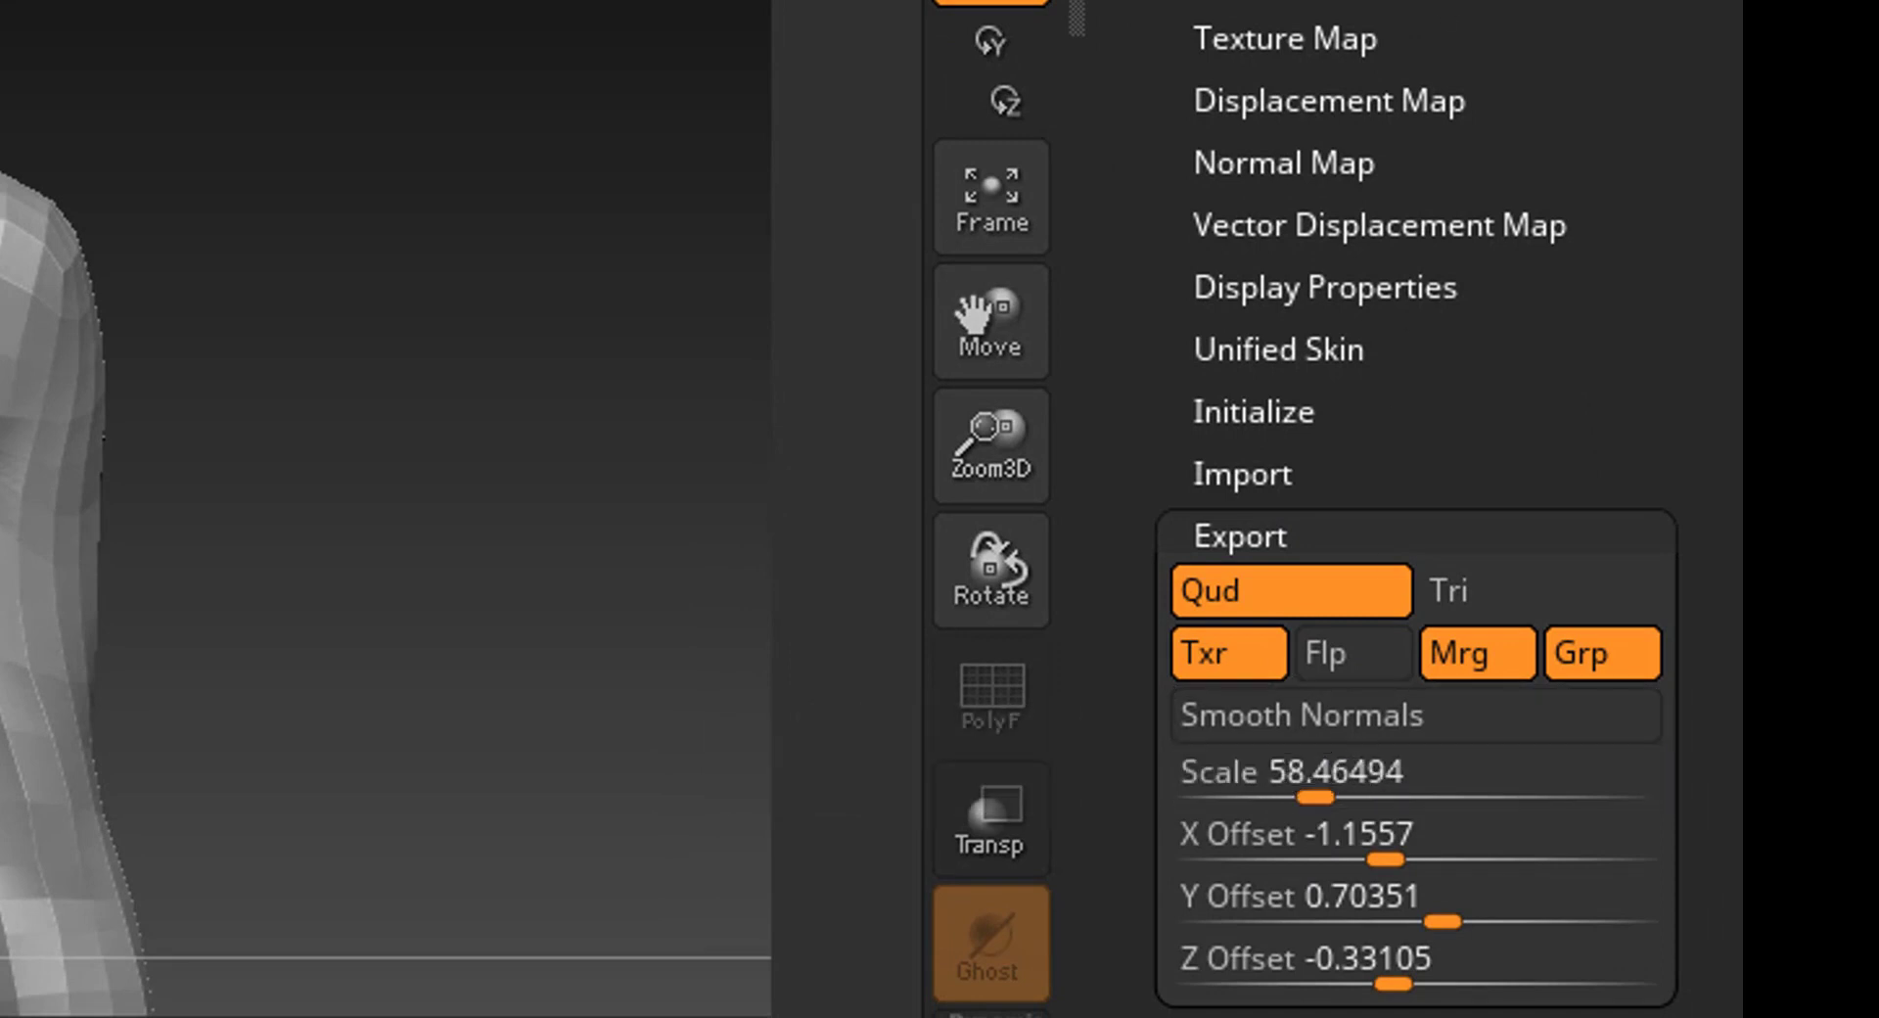
pyautogui.moveTo(442, 96); pyautogui.dragTo(450, 81)
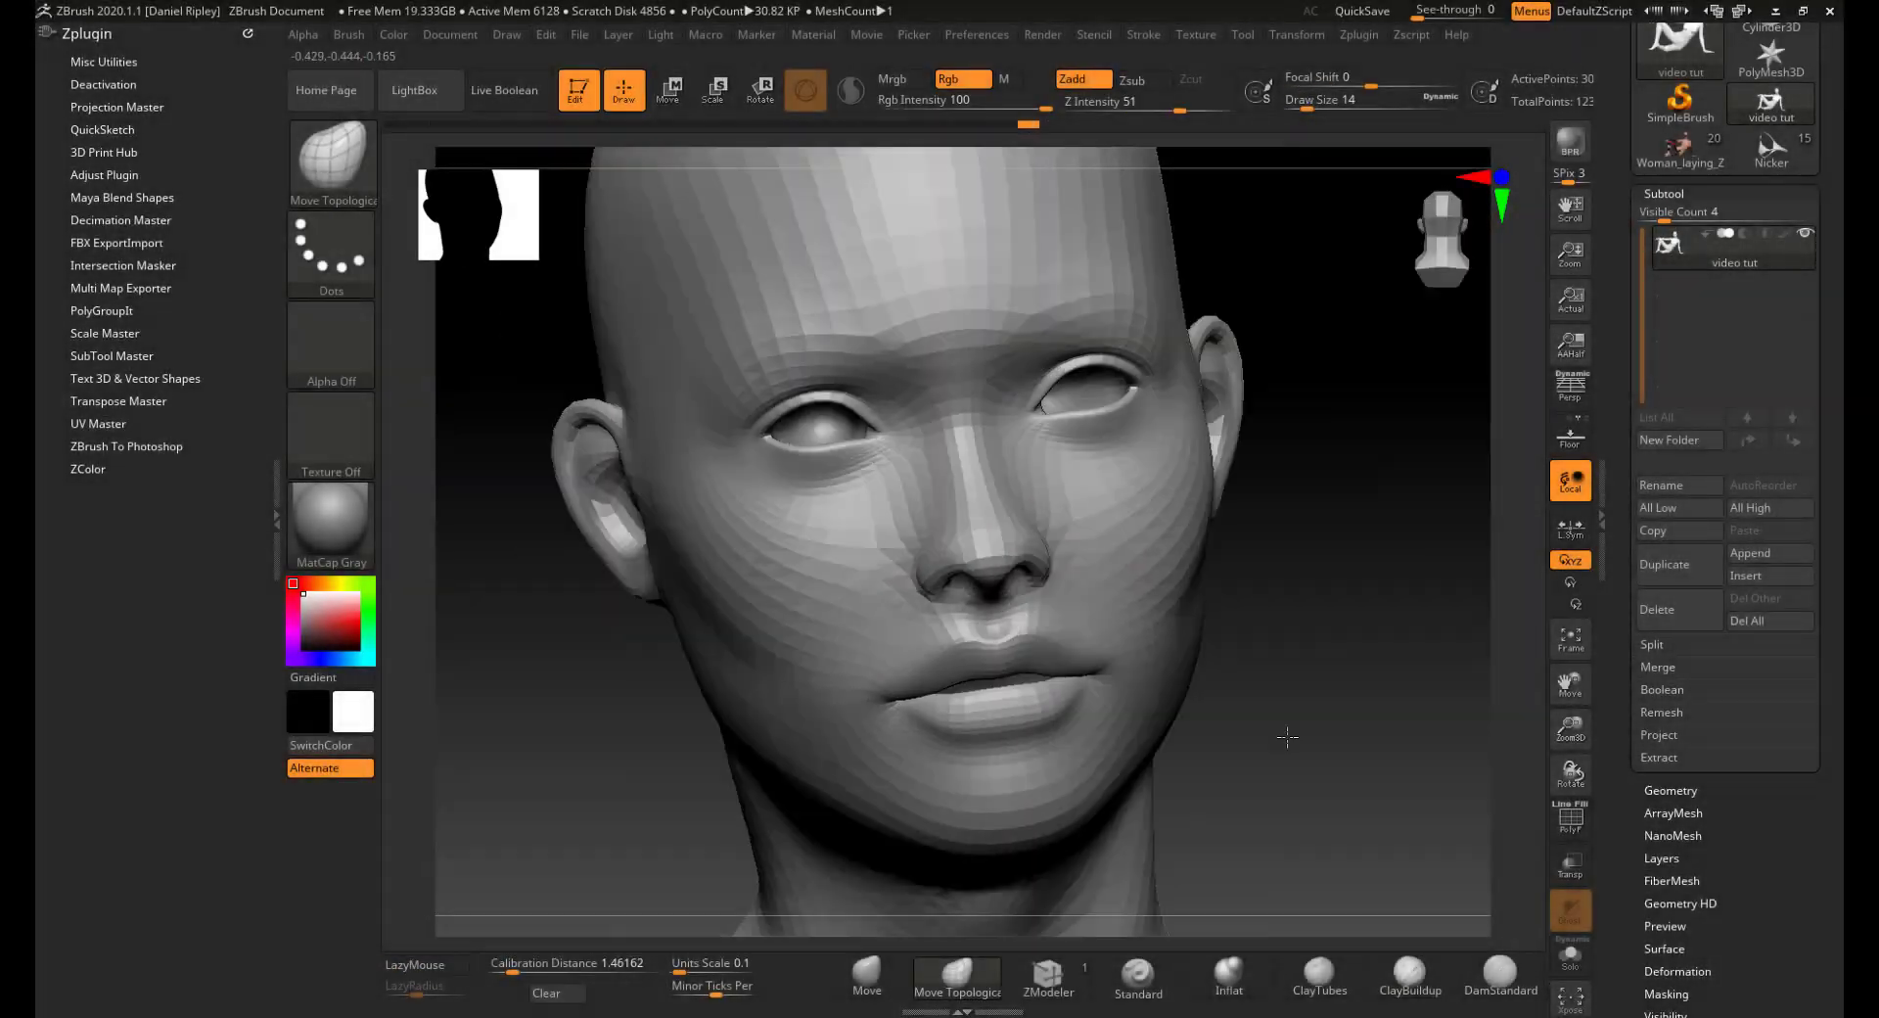
# - Sculpt and smooth the chin and lower face, alternating the ClayBuildup, Move Topological and DamStandard brushes
pyautogui.moveTo(1273, 548); pyautogui.dragTo(1413, 554)
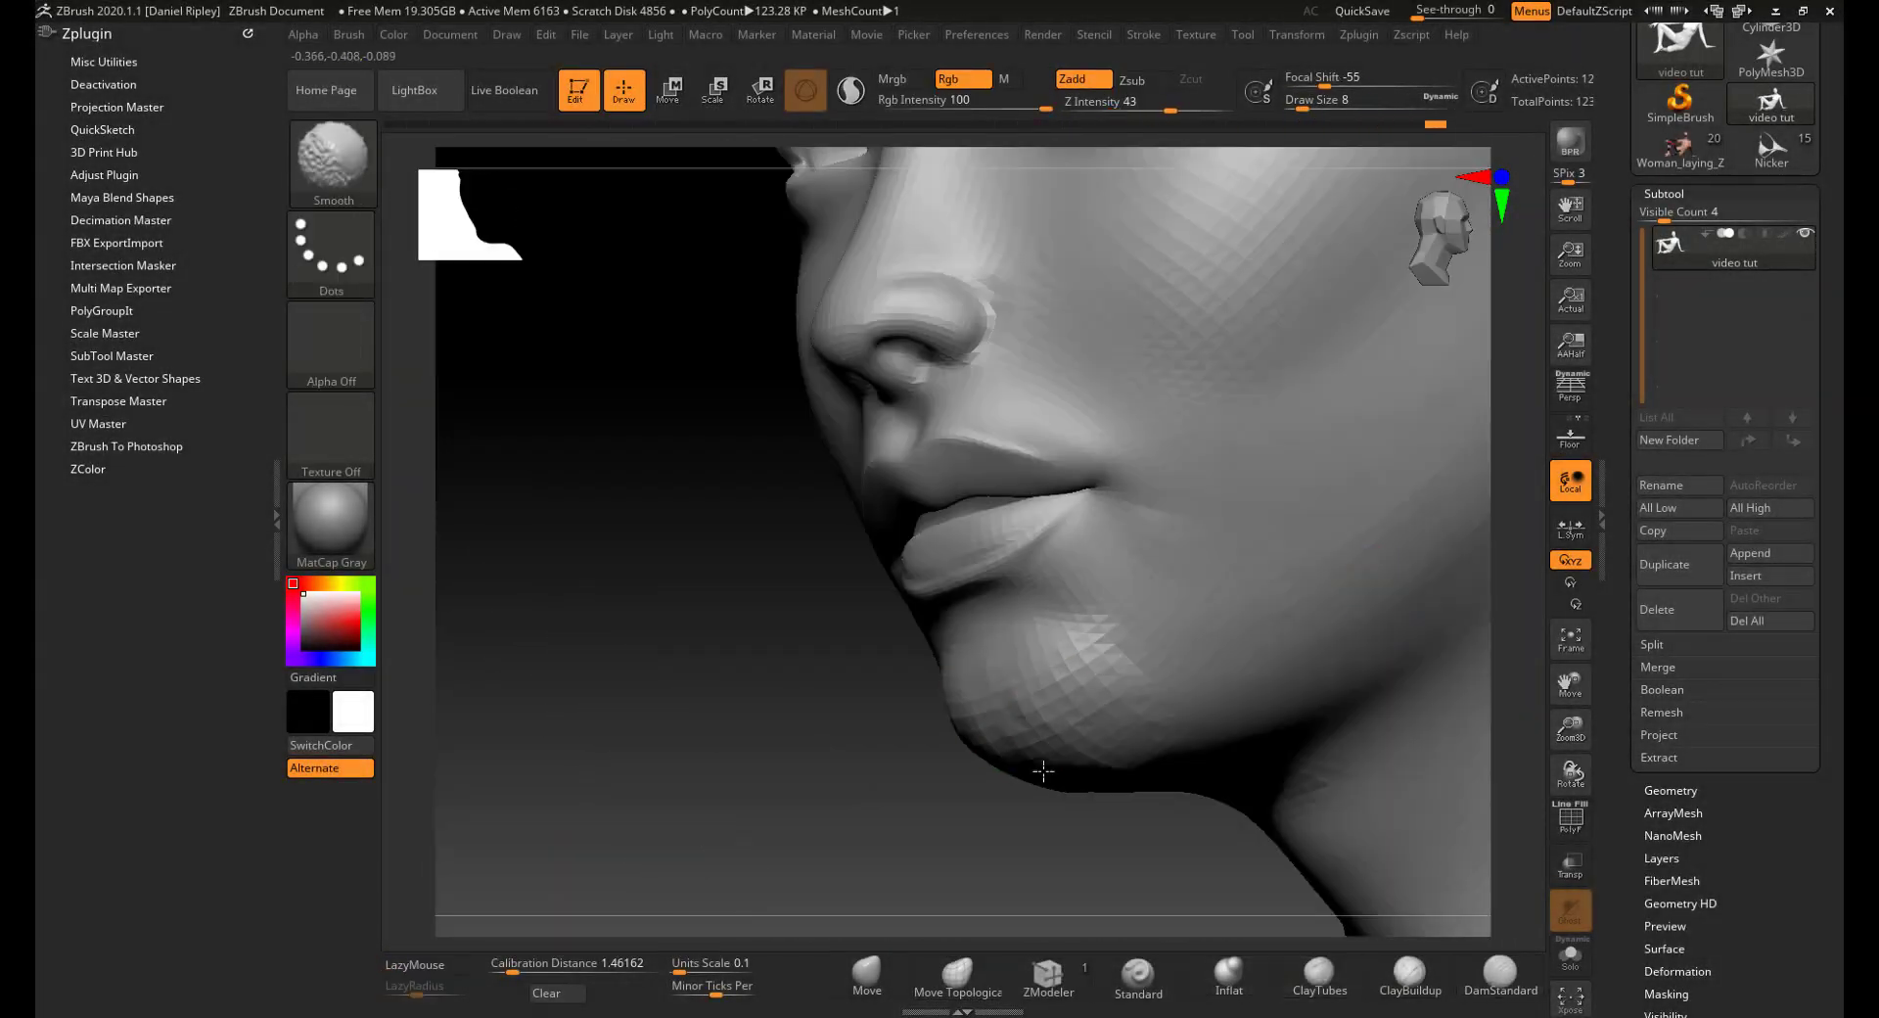
pyautogui.moveTo(1041, 773)
pyautogui.mouseDown(button='right')
pyautogui.moveTo(890, 587)
pyautogui.moveTo(1069, 446)
pyautogui.moveTo(1330, 406)
pyautogui.moveTo(860, 251)
pyautogui.moveTo(1301, 394)
pyautogui.moveTo(1147, 720)
pyautogui.moveTo(1259, 838)
pyautogui.moveTo(718, 566)
pyautogui.moveTo(574, 470)
pyautogui.moveTo(791, 663)
pyautogui.moveTo(761, 558)
pyautogui.moveTo(675, 676)
pyautogui.moveTo(767, 721)
pyautogui.moveTo(734, 618)
pyautogui.moveTo(806, 743)
pyautogui.moveTo(754, 473)
pyautogui.moveTo(931, 298)
pyautogui.moveTo(868, 720)
pyautogui.moveTo(1003, 481)
pyautogui.moveTo(936, 633)
pyautogui.moveTo(783, 686)
pyautogui.moveTo(860, 752)
pyautogui.moveTo(1368, 621)
pyautogui.moveTo(1072, 421)
pyautogui.moveTo(940, 587)
pyautogui.moveTo(828, 431)
pyautogui.moveTo(973, 470)
pyautogui.moveTo(956, 608)
pyautogui.moveTo(881, 665)
pyautogui.moveTo(912, 706)
pyautogui.mouseUp(button='right')
pyautogui.click(1410, 976)
pyautogui.click(957, 976)
pyautogui.click(1409, 976)
pyautogui.click(957, 976)
pyautogui.click(1409, 976)
pyautogui.click(957, 976)
pyautogui.click(1500, 976)
pyautogui.moveTo(1126, 621); pyautogui.dragTo(1363, 679, button='right')
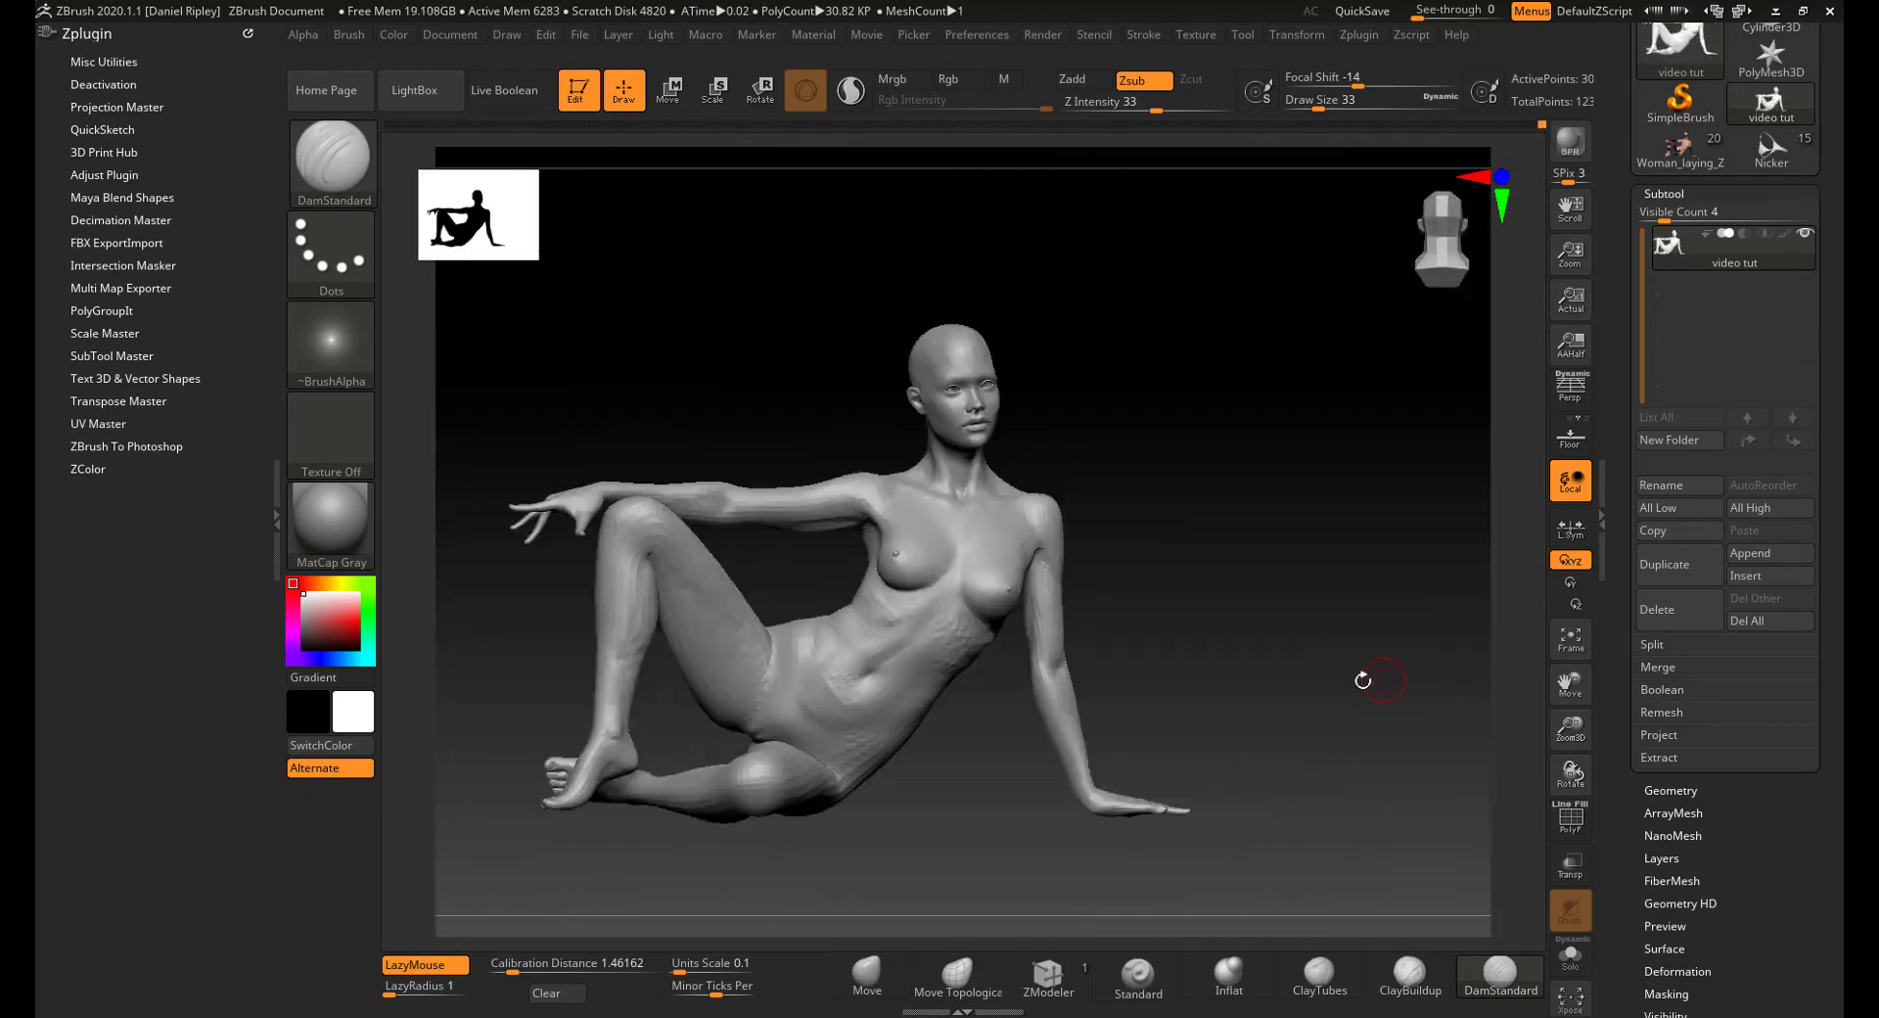
# - Create a new sculpting layer on the figure and name it volume1
pyautogui.click(1661, 858)
pyautogui.click(1656, 553)
pyautogui.click(1703, 542)
pyautogui.write('volume1')
pyautogui.press('Return')
# - Build up and smooth the muscle forms of the figure's back with the ClayBuildup and Move Topological brushes
pyautogui.click(1410, 976)
pyautogui.moveTo(1440, 390)
pyautogui.mouseDown(button='right')
pyautogui.moveTo(1187, 574)
pyautogui.moveTo(839, 579)
pyautogui.moveTo(839, 655)
pyautogui.moveTo(988, 554)
pyautogui.moveTo(881, 509)
pyautogui.moveTo(864, 444)
pyautogui.mouseUp(button='right')
pyautogui.keyDown('shift'); pyautogui.moveTo(864, 445); pyautogui.dragTo(802, 453); pyautogui.keyUp('shift')
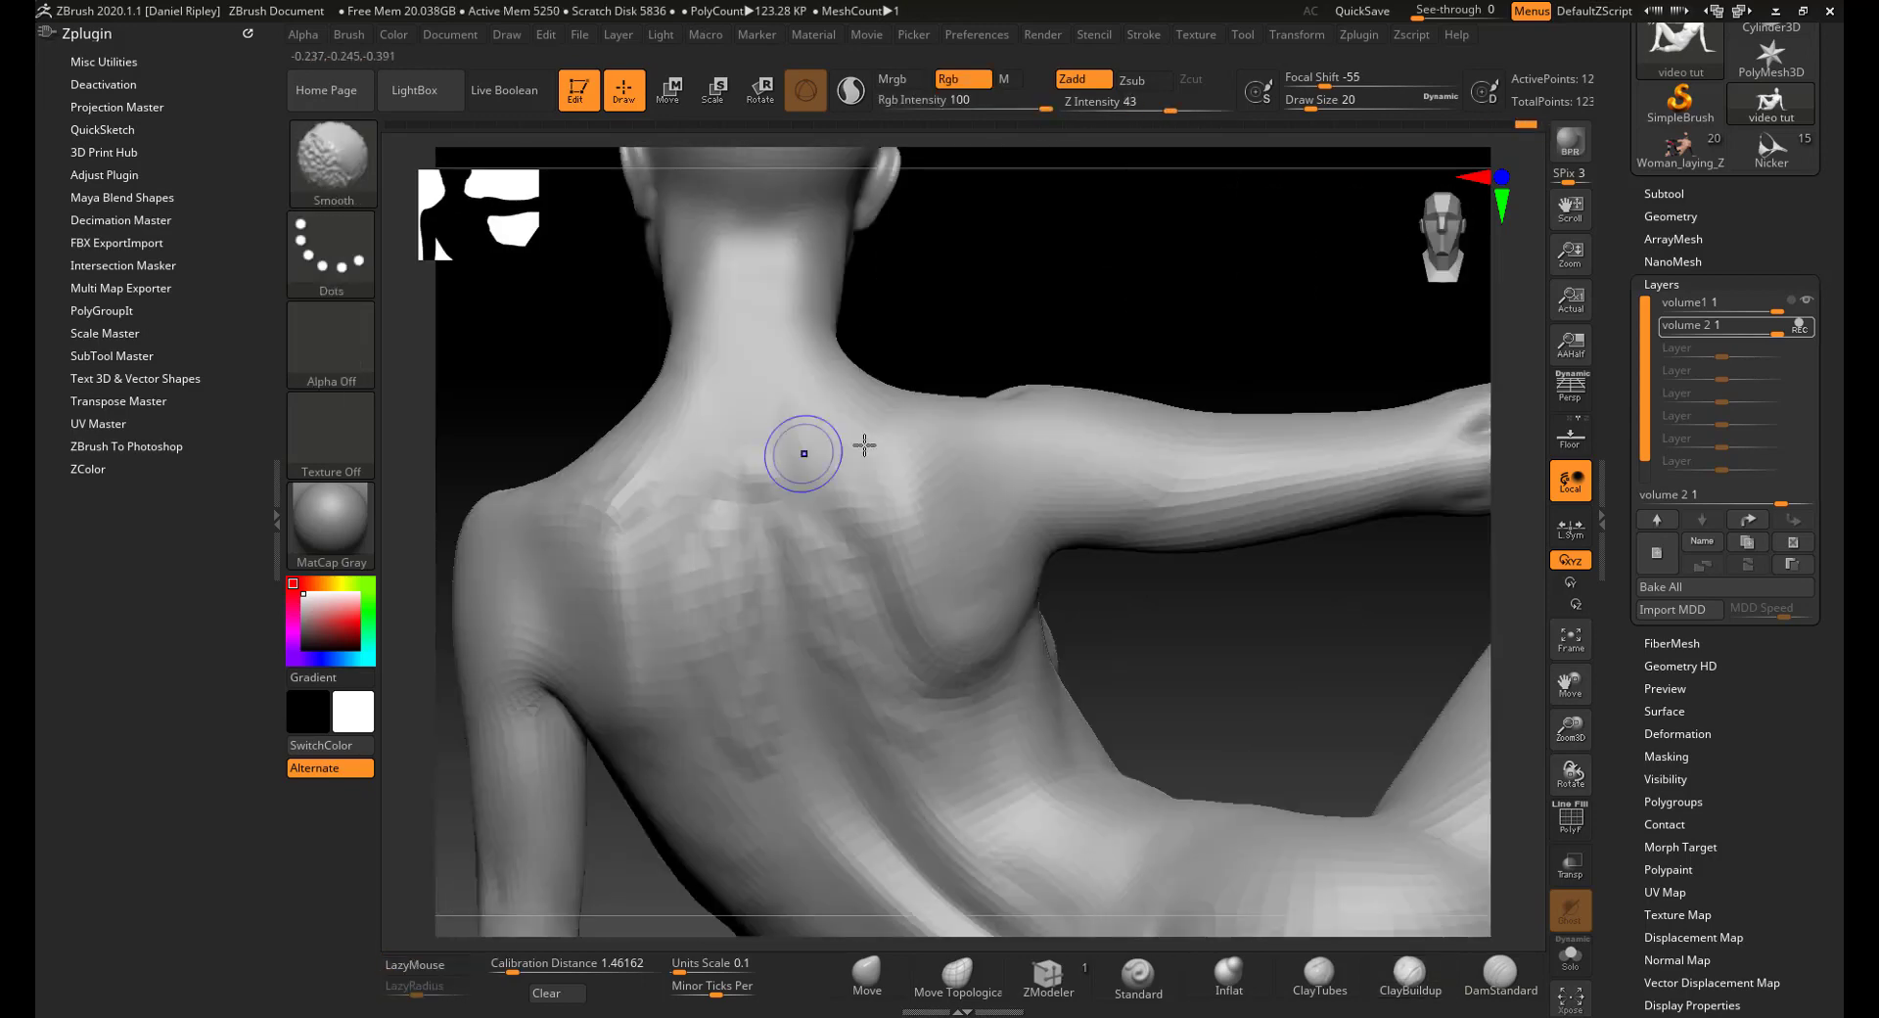
pyautogui.moveTo(802, 453)
pyautogui.mouseDown(button='right')
pyautogui.moveTo(949, 378)
pyautogui.moveTo(978, 598)
pyautogui.moveTo(1036, 503)
pyautogui.mouseUp(button='right')
pyautogui.click(958, 976)
pyautogui.click(1410, 976)
pyautogui.moveTo(1175, 587)
pyautogui.mouseDown(button='right')
pyautogui.moveTo(959, 509)
pyautogui.moveTo(1096, 587)
pyautogui.mouseUp(button='right')
# - Refine the body's forms by alternating the DamStandard and Inflat brushes
pyautogui.click(1500, 976)
pyautogui.moveTo(902, 874); pyautogui.dragTo(847, 812)
pyautogui.click(1229, 976)
pyautogui.moveTo(979, 686)
pyautogui.mouseDown(button='right')
pyautogui.moveTo(921, 587)
pyautogui.moveTo(819, 763)
pyautogui.moveTo(881, 548)
pyautogui.mouseUp(button='right')
pyautogui.click(1499, 976)
pyautogui.moveTo(1174, 686)
pyautogui.mouseDown(button='right')
pyautogui.moveTo(1257, 621)
pyautogui.moveTo(979, 548)
pyautogui.moveTo(1405, 708)
pyautogui.moveTo(968, 522)
pyautogui.moveTo(1175, 607)
pyautogui.mouseUp(button='right')
# - Add a third sculpting layer and rework the face with the ClayBuildup and Move brushes, smoothing around the lips
pyautogui.click(1656, 553)
pyautogui.click(1410, 976)
pyautogui.click(867, 976)
pyautogui.click(1410, 976)
pyautogui.press('b')
pyautogui.press('i')
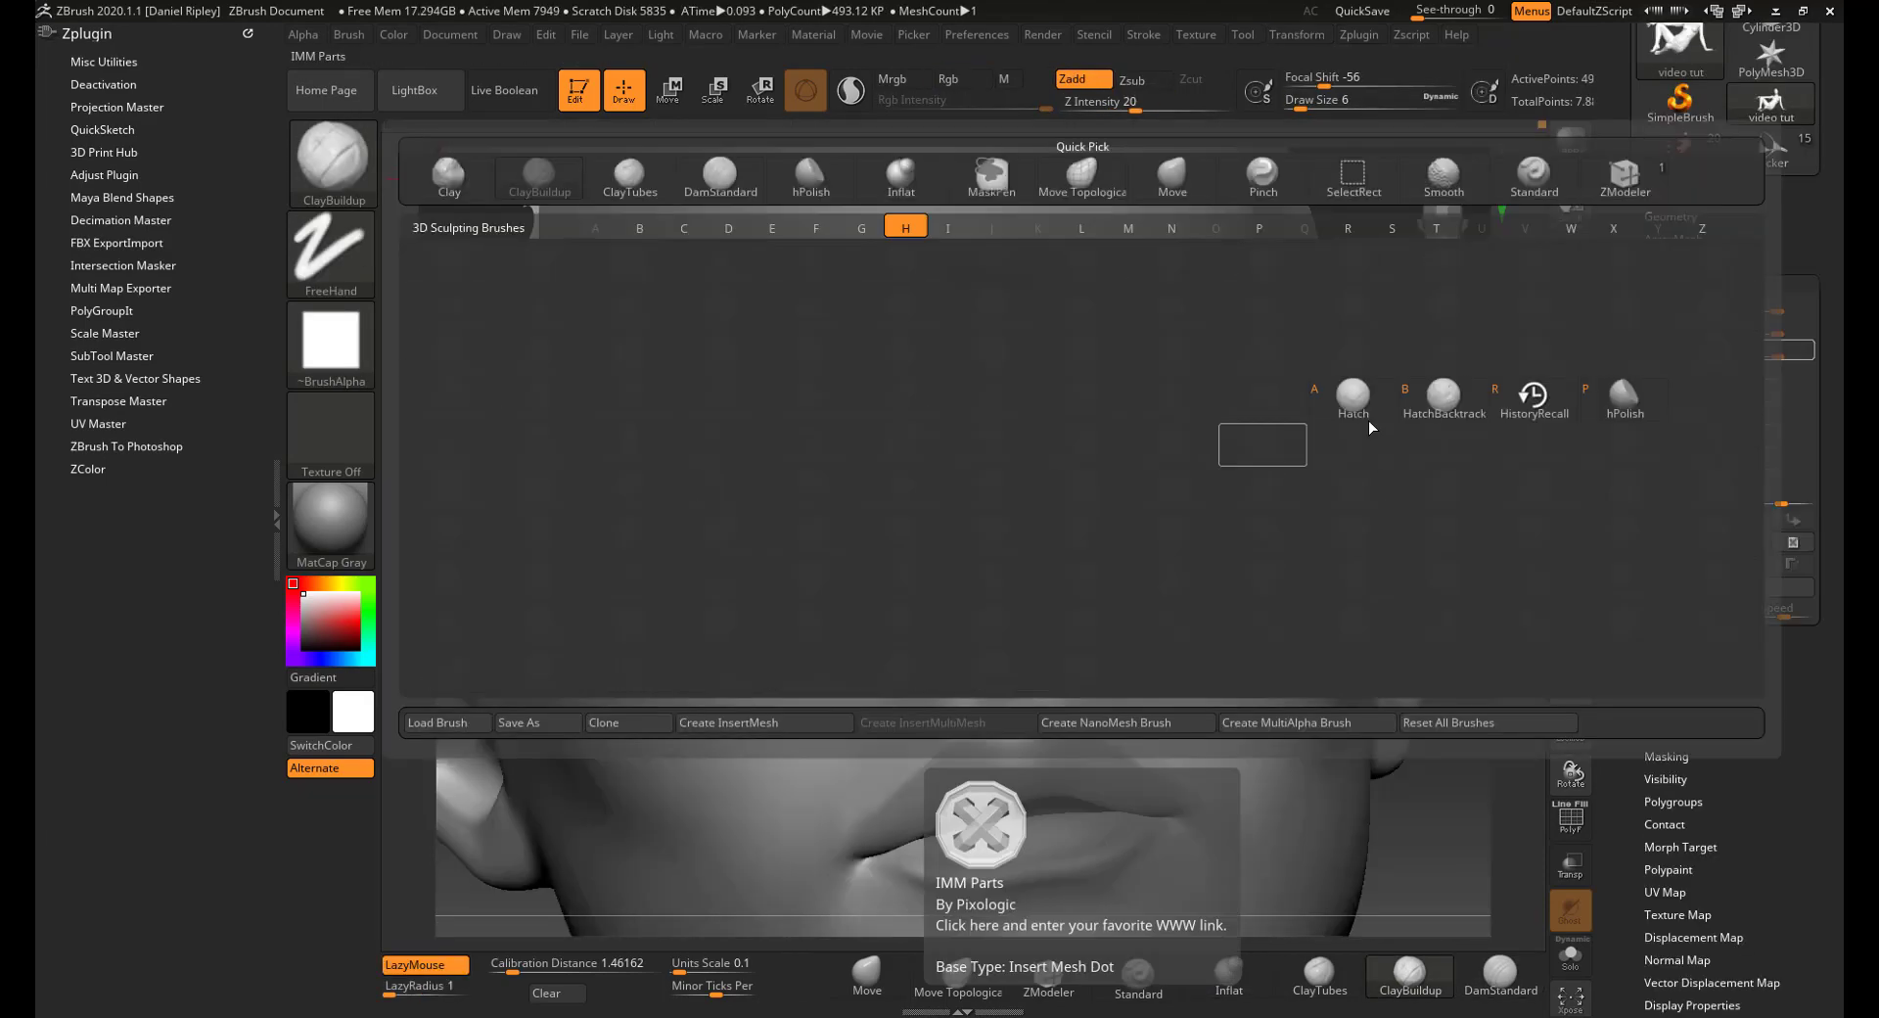
pyautogui.moveTo(1367, 423)
pyautogui.mouseDown(button='right')
pyautogui.moveTo(1355, 883)
pyautogui.moveTo(860, 684)
pyautogui.moveTo(960, 772)
pyautogui.mouseUp(button='right')
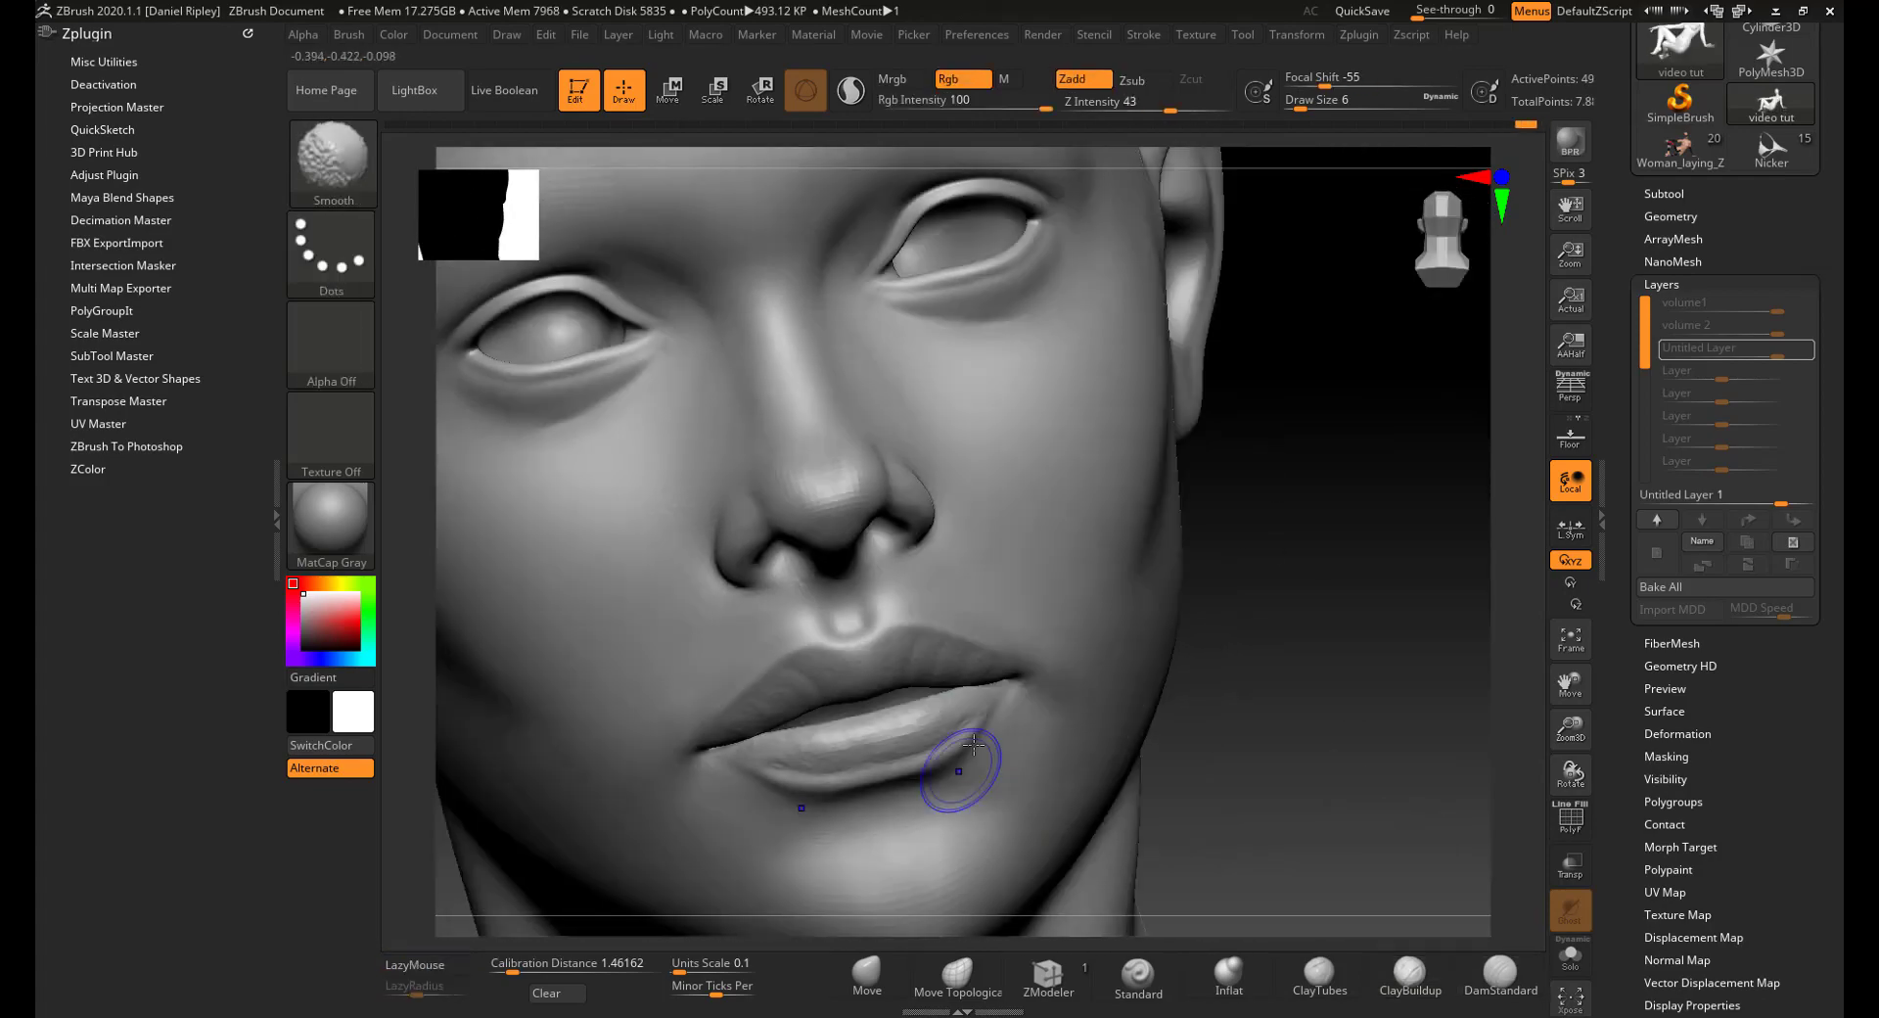
# - Adjust the facial forms further with the Move, ClayBuildup and Move Topological brushes
pyautogui.click(867, 976)
pyautogui.click(1410, 976)
pyautogui.moveTo(1370, 783)
pyautogui.mouseDown(button='right')
pyautogui.moveTo(1166, 712)
pyautogui.moveTo(1066, 519)
pyautogui.moveTo(1015, 474)
pyautogui.moveTo(1334, 663)
pyautogui.moveTo(1115, 745)
pyautogui.moveTo(1397, 906)
pyautogui.moveTo(1175, 743)
pyautogui.moveTo(1309, 701)
pyautogui.moveTo(1273, 832)
pyautogui.mouseUp(button='right')
pyautogui.click(957, 976)
# - Rework the face around the eyes at a lower subdivision level, using the DamStandard brush
pyautogui.hotkey('shift', 'd')
pyautogui.hotkey('shift', 'd')
pyautogui.press('d')
pyautogui.press('d')
pyautogui.hotkey('shift', 'd')
pyautogui.moveTo(1321, 705)
pyautogui.mouseDown(button='right')
pyautogui.moveTo(1077, 685)
pyautogui.moveTo(1321, 705)
pyautogui.mouseUp(button='right')
pyautogui.click(1501, 976)
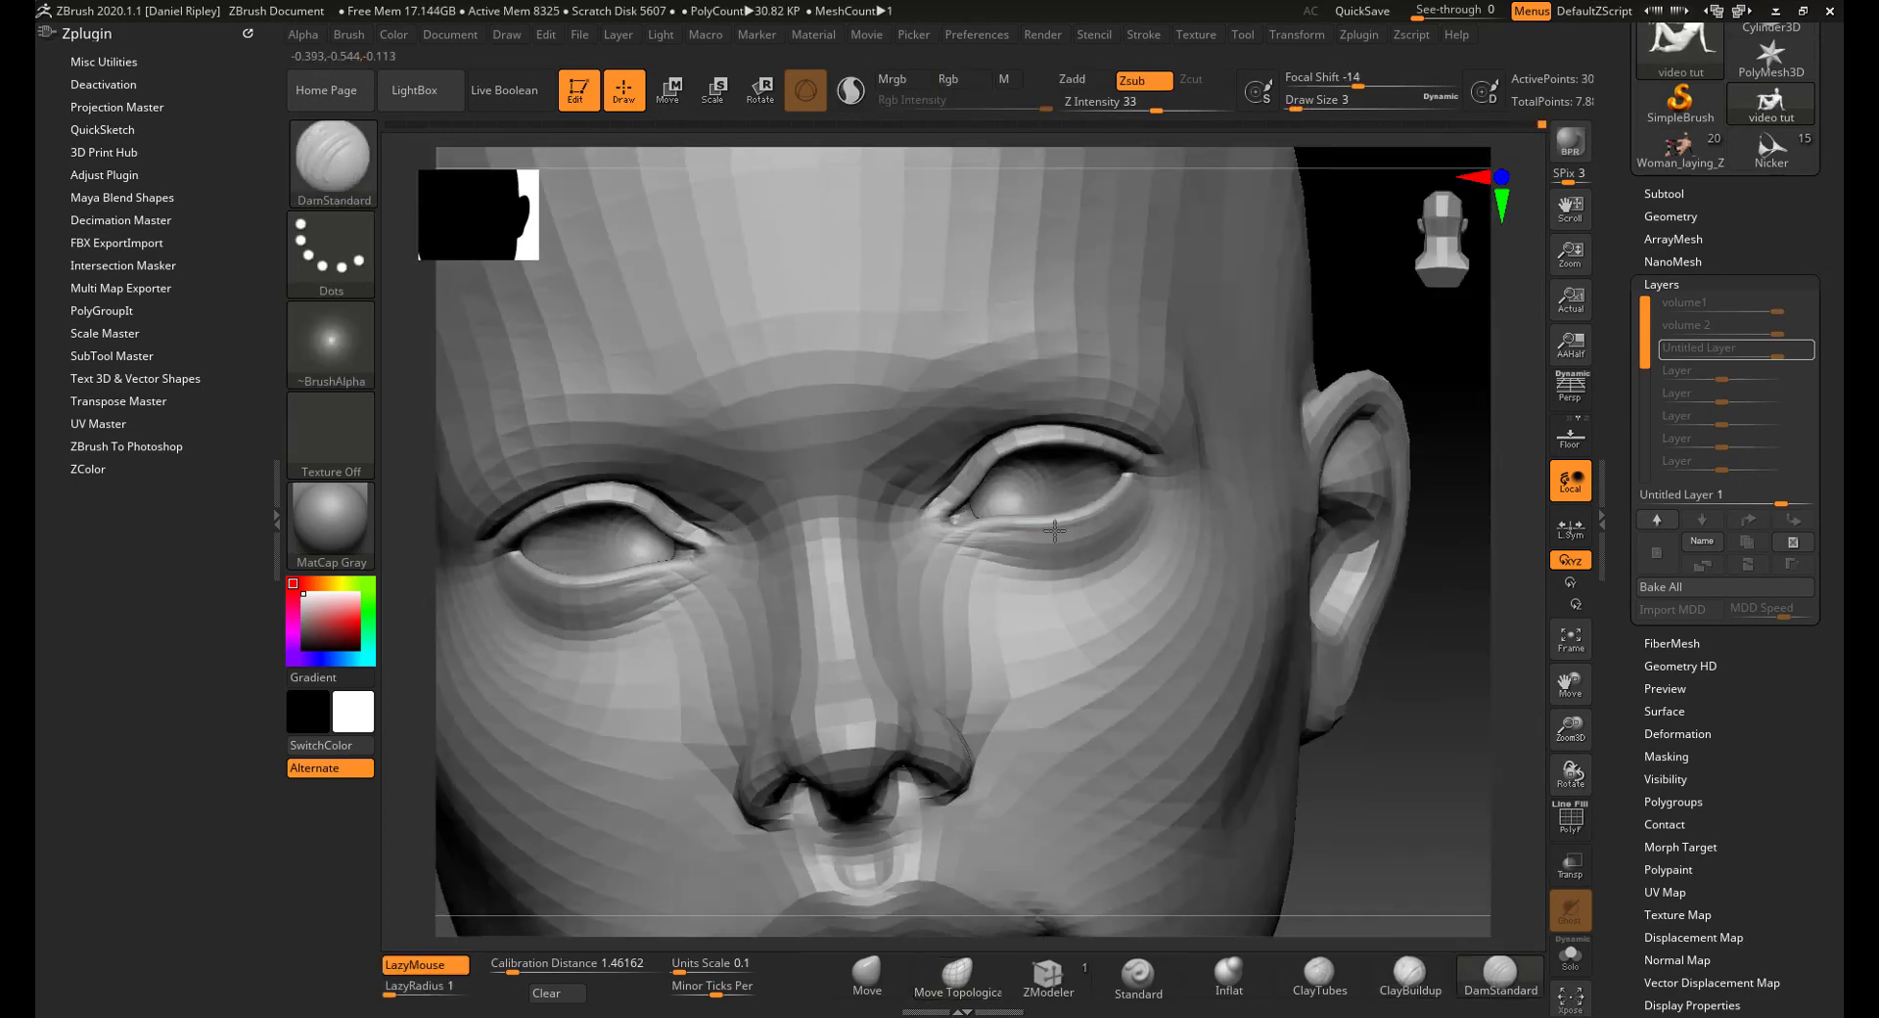
# - Build up the brow and eye area with the ClayBuildup brush at a higher subdivision level
pyautogui.click(1410, 976)
pyautogui.moveTo(1370, 783); pyautogui.dragTo(1321, 763, button='right')
pyautogui.moveTo(1409, 881)
pyautogui.keyDown('alt'); pyautogui.mouseDown()
pyautogui.moveTo(1390, 744)
pyautogui.moveTo(1273, 685)
pyautogui.mouseUp(); pyautogui.keyUp('alt')
pyautogui.press('d')
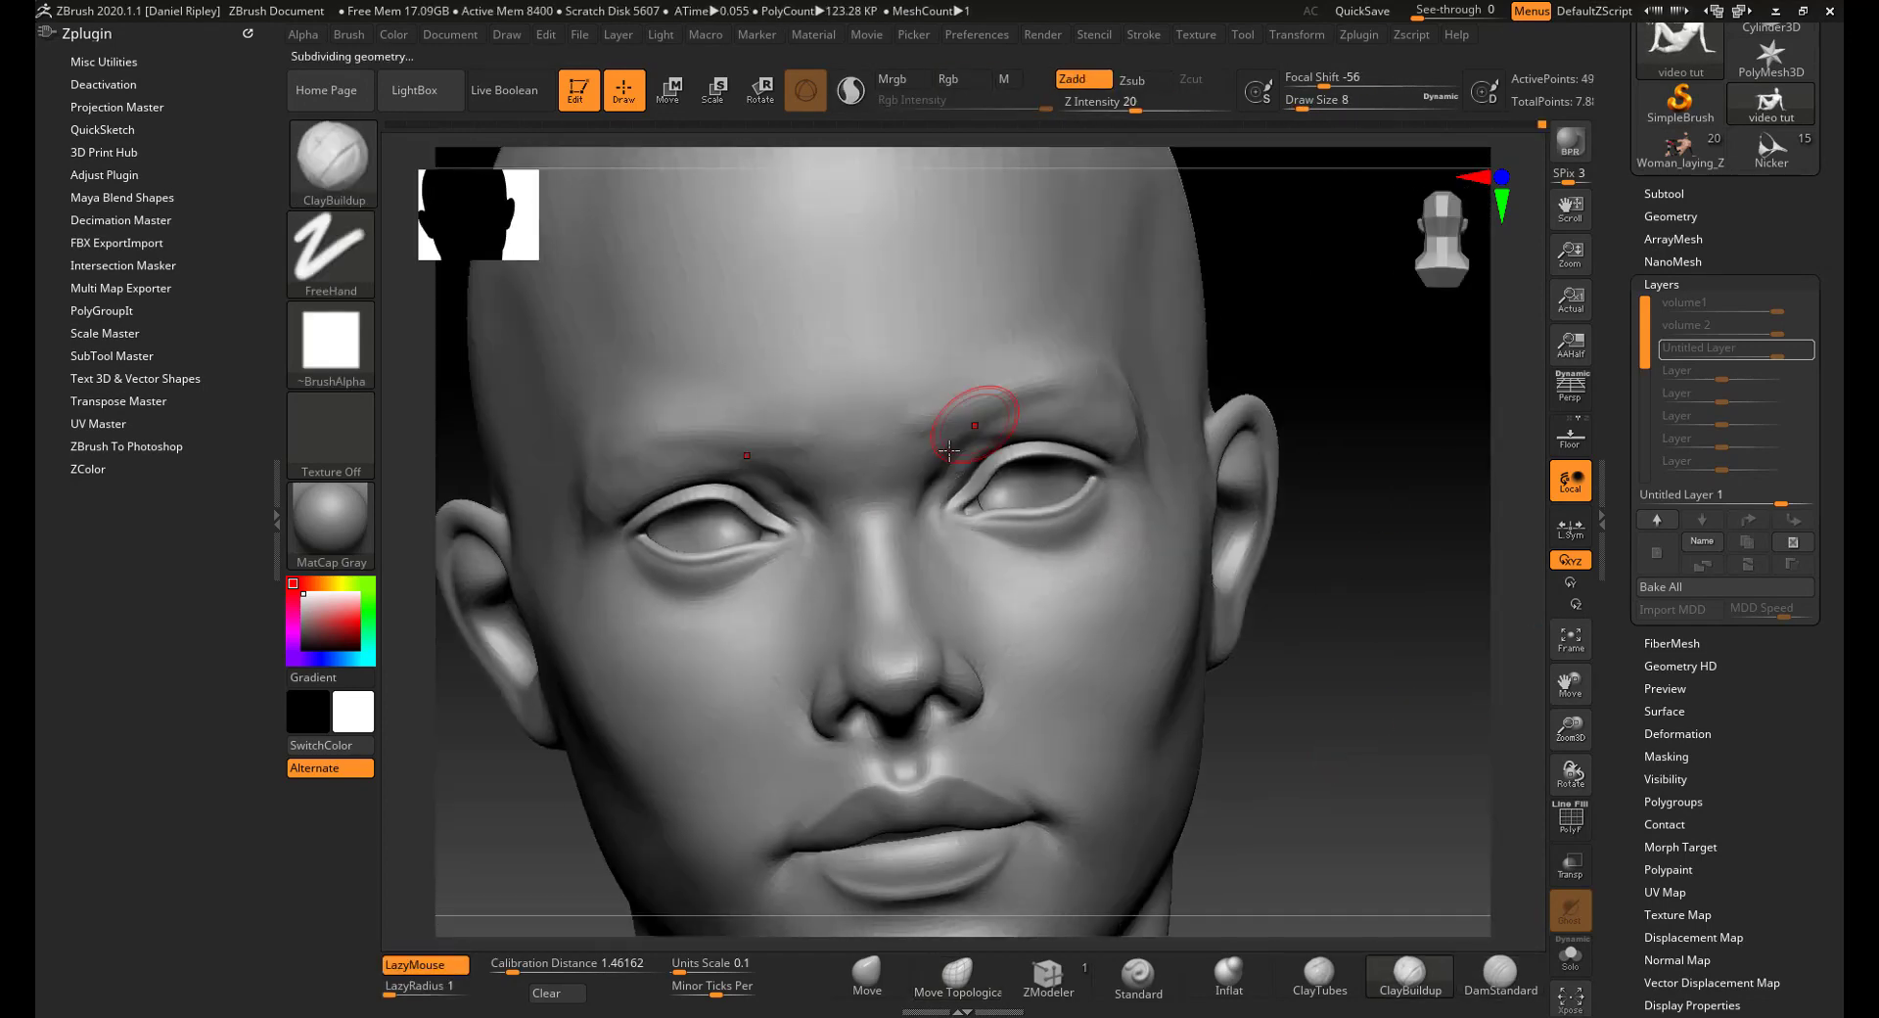
pyautogui.moveTo(1390, 744)
pyautogui.keyDown('alt'); pyautogui.mouseDown()
pyautogui.moveTo(1405, 938)
pyautogui.moveTo(1341, 715)
pyautogui.mouseUp(); pyautogui.keyUp('alt')
pyautogui.moveTo(1390, 842)
pyautogui.keyDown('alt'); pyautogui.mouseDown()
pyautogui.moveTo(1371, 744)
pyautogui.moveTo(1312, 744)
pyautogui.mouseUp(); pyautogui.keyUp('alt')
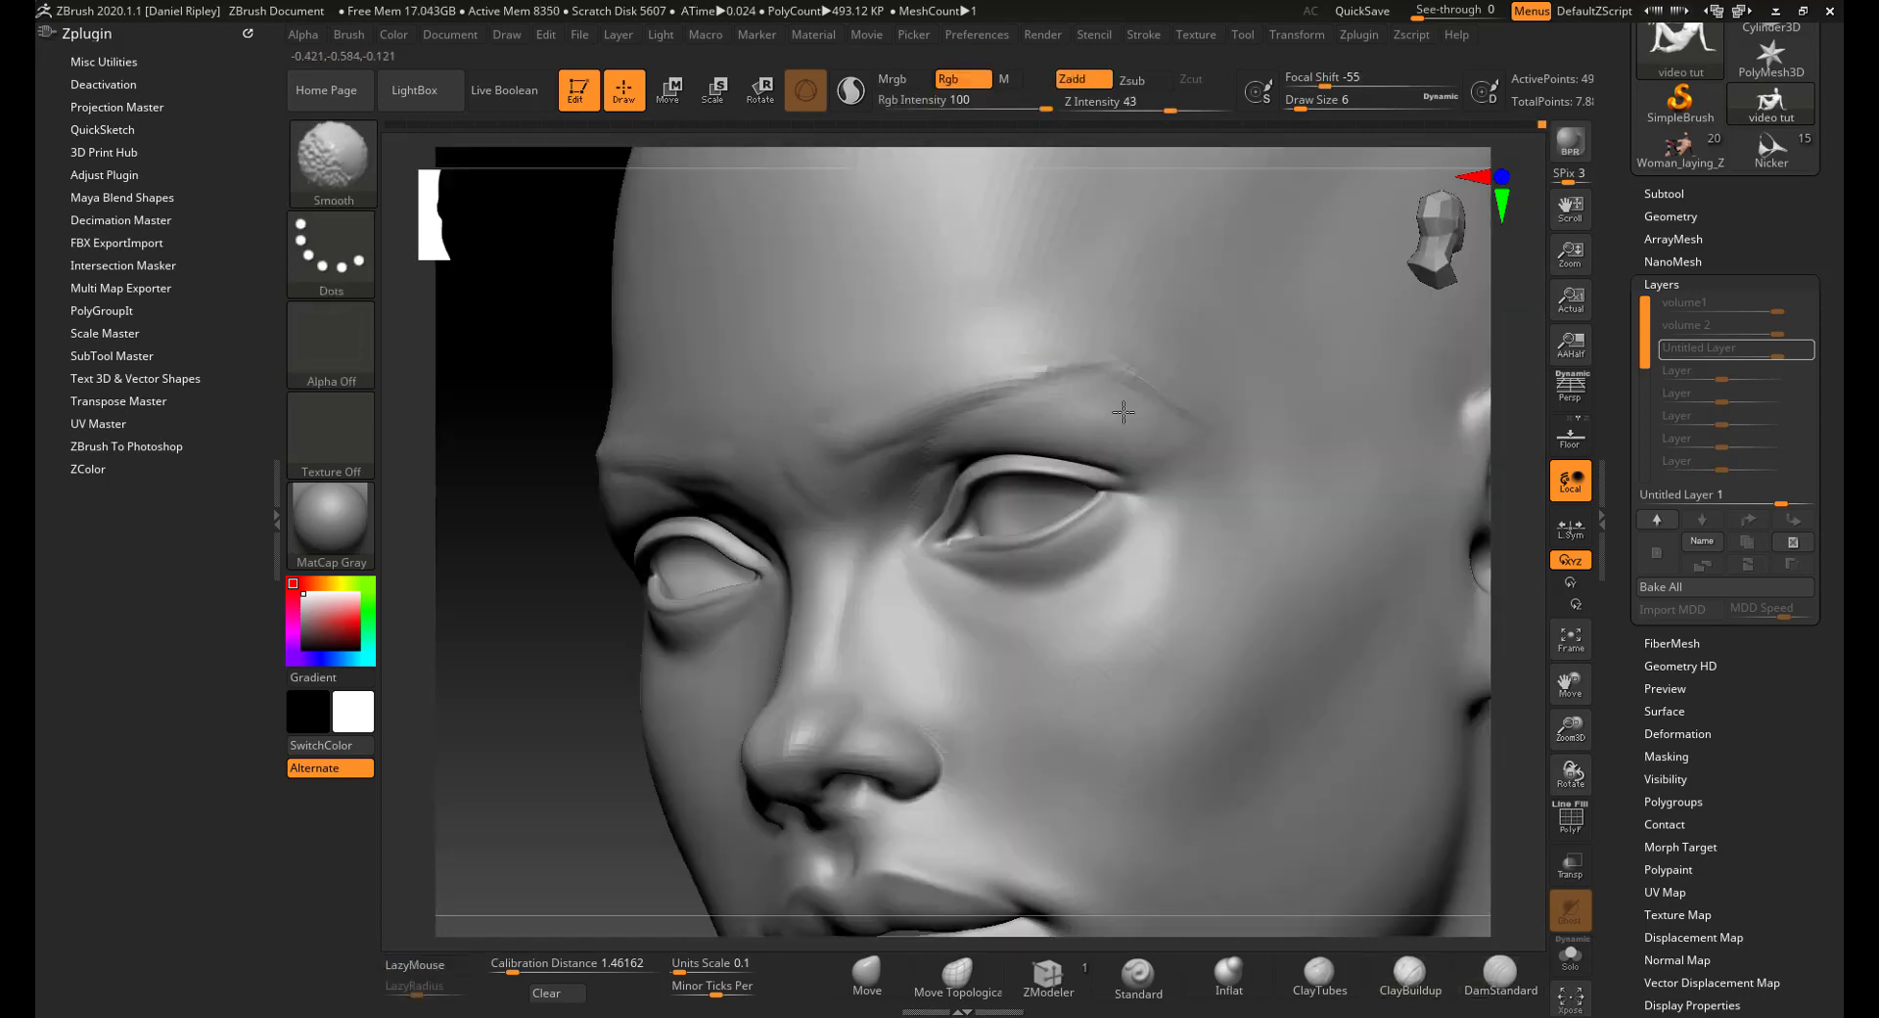
# - Reshape the brow and face at a lower subdivision level with the Move Topological brush
pyautogui.hotkey('shift', 'd')
pyautogui.click(957, 976)
pyautogui.moveTo(587, 744); pyautogui.dragTo(470, 724)
pyautogui.moveTo(1224, 685); pyautogui.dragTo(1370, 705)
pyautogui.press('d')
pyautogui.moveTo(1371, 783)
pyautogui.keyDown('alt'); pyautogui.mouseDown()
pyautogui.moveTo(1348, 644)
pyautogui.moveTo(1371, 842)
pyautogui.moveTo(1370, 725)
pyautogui.mouseUp(); pyautogui.keyUp('alt')
pyautogui.moveTo(1370, 724)
pyautogui.mouseDown()
pyautogui.moveTo(1223, 725)
pyautogui.moveTo(1390, 832)
pyautogui.mouseUp()
# - Add volume to the facial forms with the ClayBuildup brush and smooth the strokes
pyautogui.click(1411, 976)
pyautogui.moveTo(587, 705); pyautogui.dragTo(529, 705)
pyautogui.keyDown('shift'); pyautogui.moveTo(1165, 607); pyautogui.dragTo(1176, 633); pyautogui.keyUp('shift')
pyautogui.keyDown('alt'); pyautogui.moveTo(1370, 842); pyautogui.dragTo(1191, 336); pyautogui.keyUp('alt')
# - Rename the current sculpting layer as "lev 3" and add a new layer
pyautogui.click(1702, 542)
pyautogui.write('lev 3')
pyautogui.press('Return')
pyautogui.click(1793, 541)
# - Spray fine skin texture over the face using the Standard brush with the Spray stroke and Alpha 07
pyautogui.moveTo(1371, 705)
pyautogui.keyDown('alt'); pyautogui.mouseDown()
pyautogui.moveTo(1225, 562)
pyautogui.moveTo(1429, 783)
pyautogui.mouseUp(); pyautogui.keyUp('alt')
pyautogui.moveTo(587, 724)
pyautogui.mouseDown()
pyautogui.moveTo(548, 705)
pyautogui.moveTo(548, 646)
pyautogui.moveTo(627, 686)
pyautogui.mouseUp()
pyautogui.click(1139, 976)
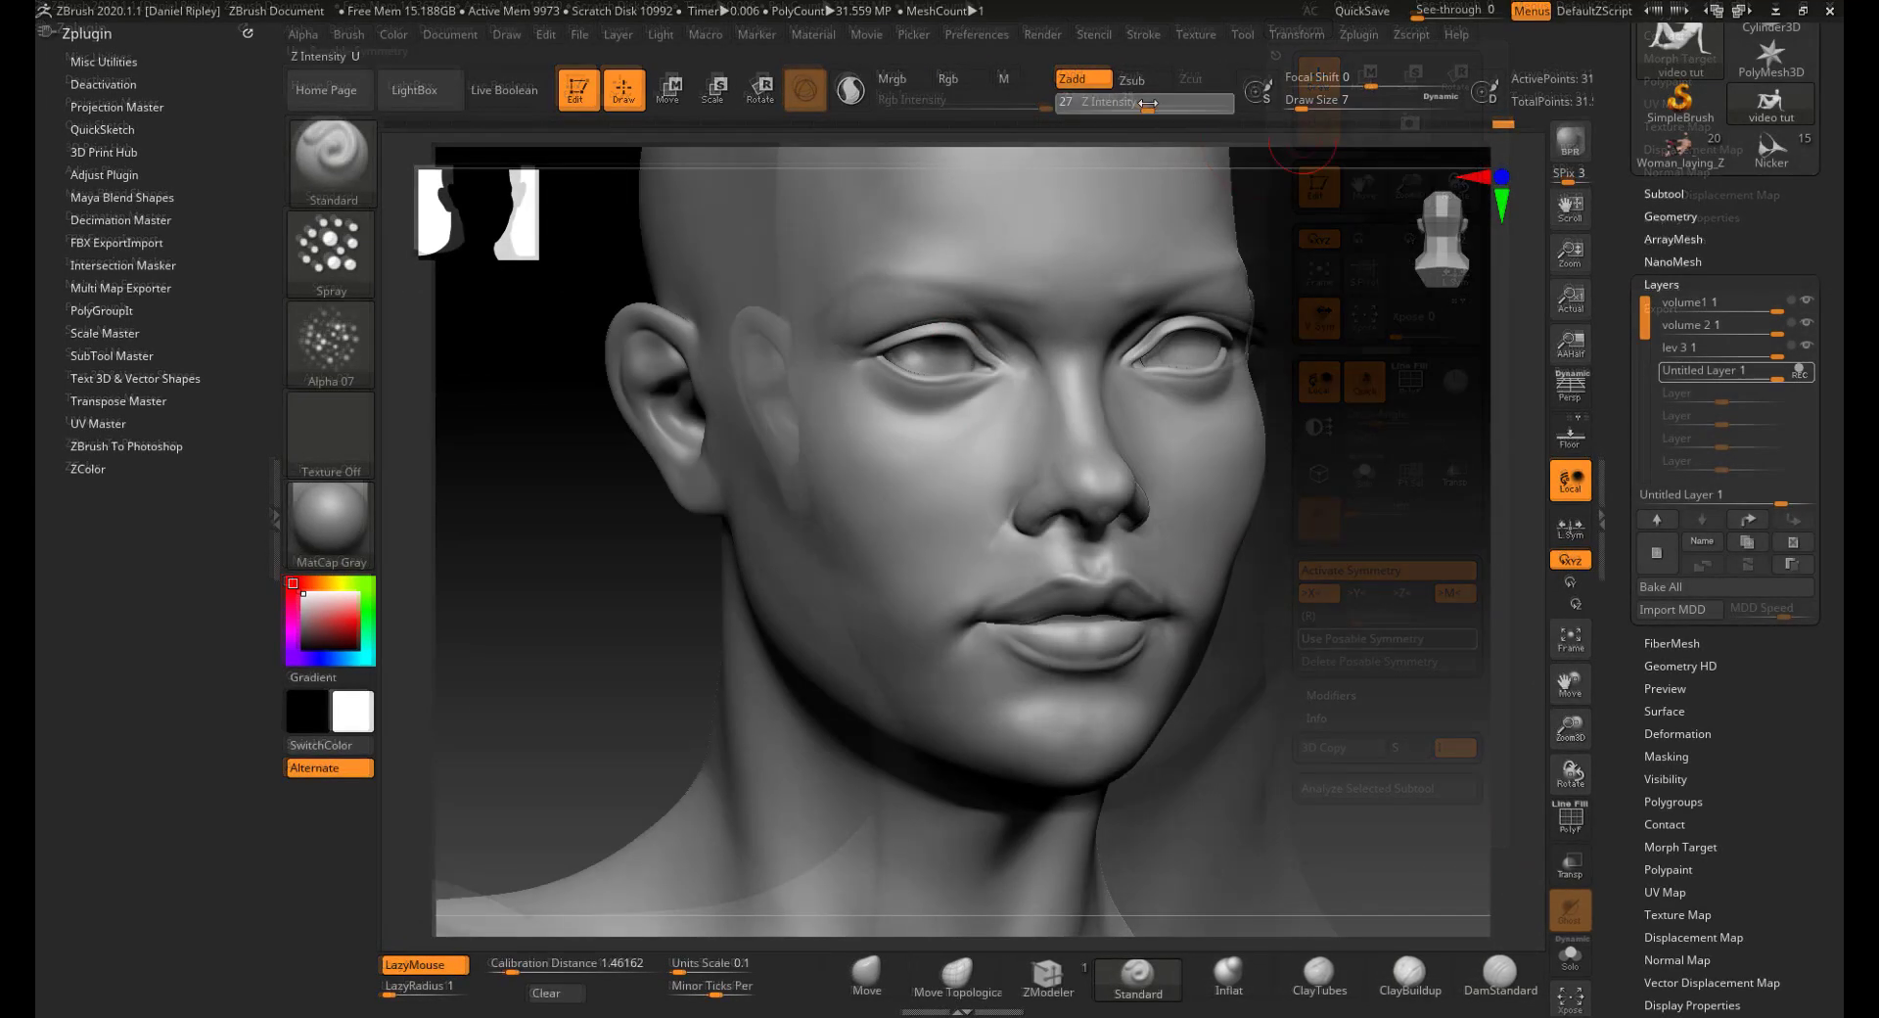
pyautogui.moveTo(1272, 725)
pyautogui.mouseDown()
pyautogui.moveTo(1390, 725)
pyautogui.moveTo(1234, 725)
pyautogui.mouseUp()
pyautogui.moveTo(999, 729); pyautogui.dragTo(909, 684)
pyautogui.keyDown('alt'); pyautogui.moveTo(1370, 725); pyautogui.dragTo(1370, 842); pyautogui.keyUp('alt')
pyautogui.moveTo(1429, 724)
pyautogui.mouseDown()
pyautogui.moveTo(1351, 705)
pyautogui.moveTo(1371, 607)
pyautogui.moveTo(1371, 744)
pyautogui.mouseUp()
pyautogui.moveTo(881, 412); pyautogui.dragTo(897, 210)
pyautogui.moveTo(1371, 842)
pyautogui.keyDown('alt'); pyautogui.mouseDown()
pyautogui.moveTo(1370, 490)
pyautogui.moveTo(1347, 692)
pyautogui.moveTo(1370, 823)
pyautogui.mouseUp(); pyautogui.keyUp('alt')
pyautogui.keyDown('alt'); pyautogui.moveTo(1429, 627); pyautogui.dragTo(1468, 727); pyautogui.keyUp('alt')
# - Add another layer and draw fine creases under the eyes using the Standard brush with the FreeHand stroke and Alpha 58
pyautogui.click(1657, 553)
pyautogui.click(330, 252)
pyautogui.click(331, 340)
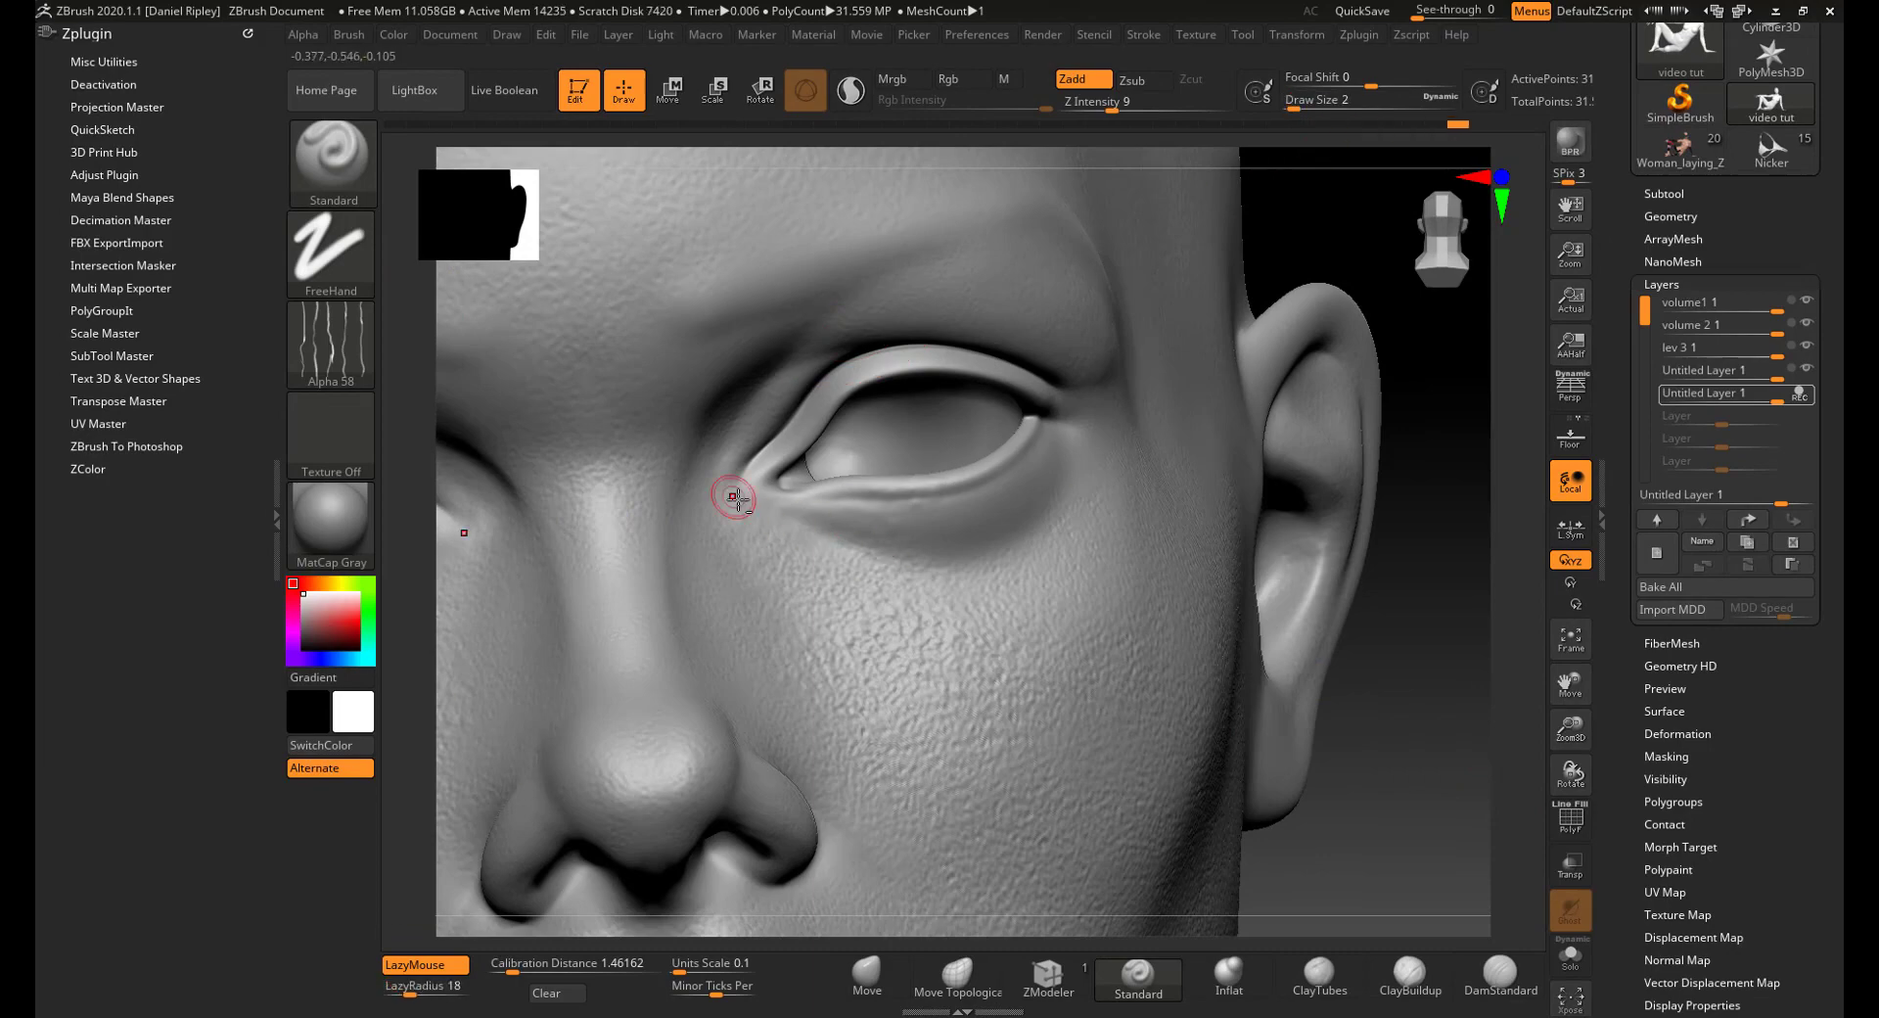
pyautogui.moveTo(736, 500); pyautogui.dragTo(911, 555)
pyautogui.moveTo(768, 533); pyautogui.dragTo(861, 575)
pyautogui.moveTo(1430, 724); pyautogui.dragTo(1273, 704)
pyautogui.moveTo(1229, 432)
pyautogui.mouseDown(button='right')
pyautogui.moveTo(1087, 499)
pyautogui.moveTo(872, 412)
pyautogui.mouseUp(button='right')
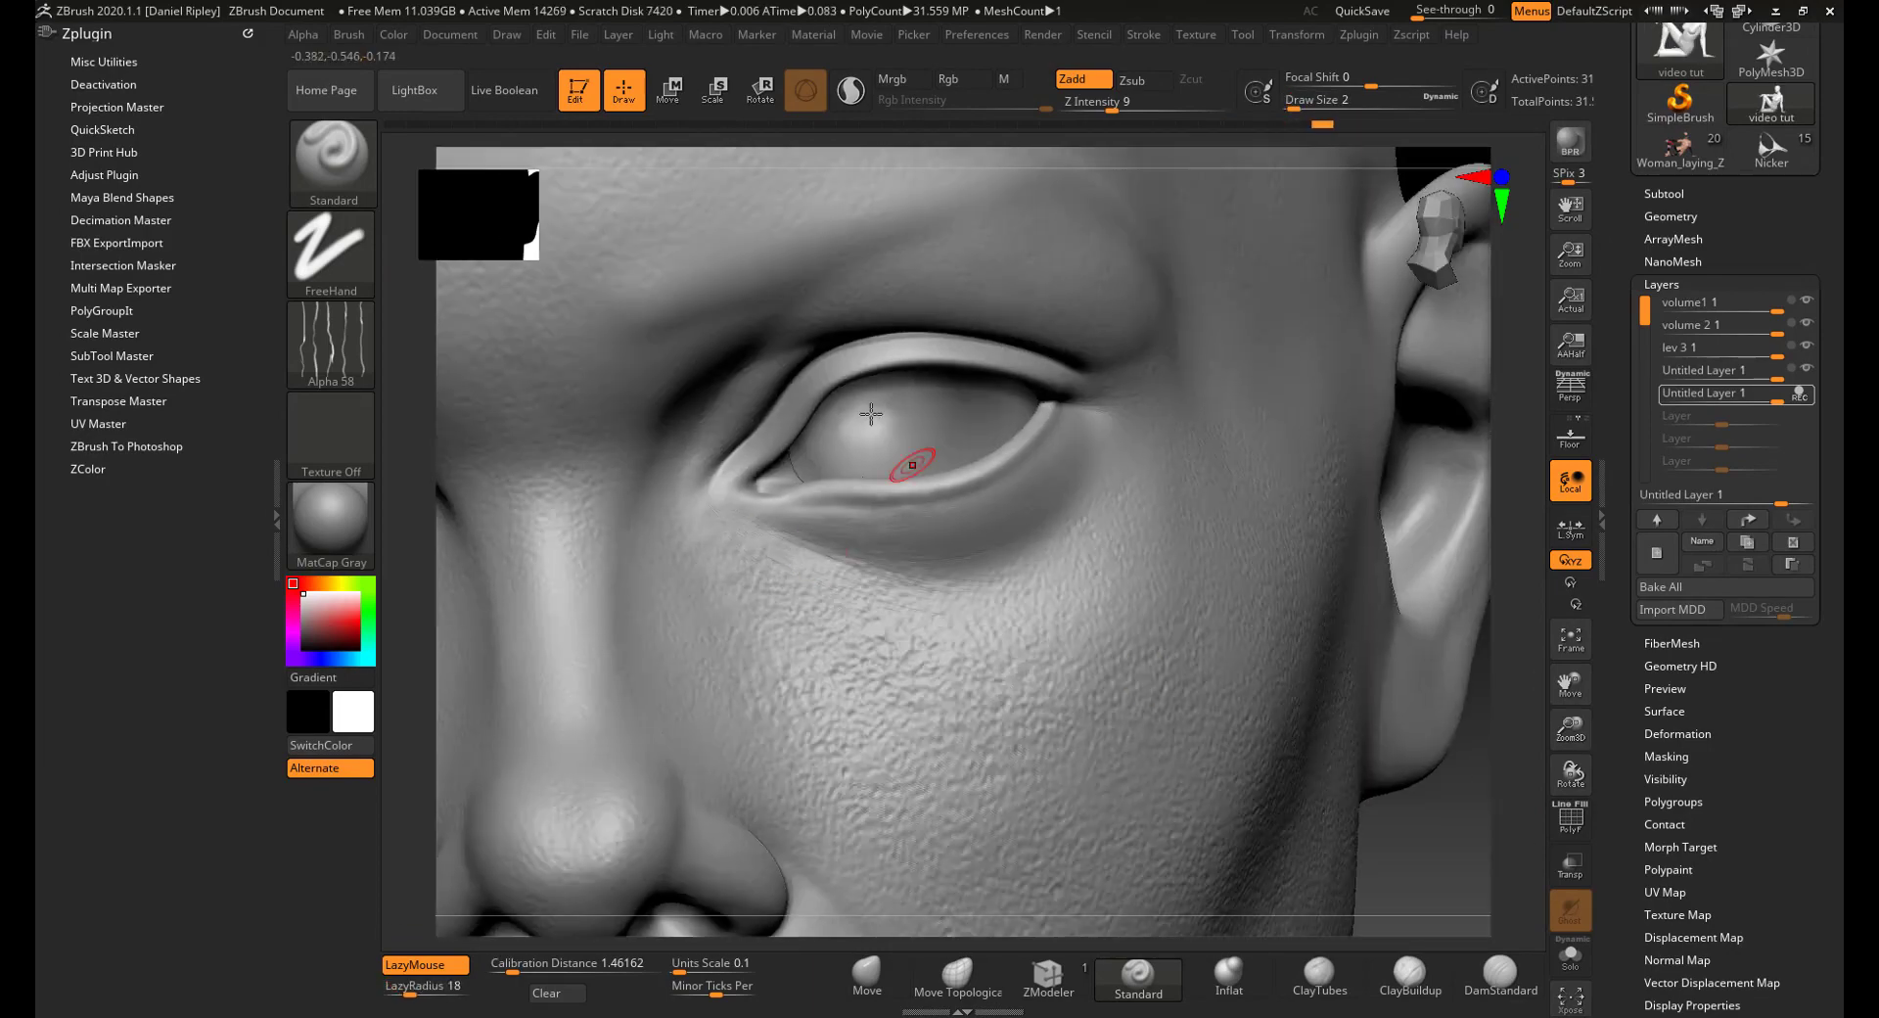
# - Detail the skin beside the outer eye corner with the Standard brush at Z Intensity 11
pyautogui.click(1411, 977)
pyautogui.click(350, 34)
pyautogui.click(1139, 979)
pyautogui.moveTo(1128, 434); pyautogui.dragTo(1123, 536)
pyautogui.moveTo(1123, 537); pyautogui.dragTo(1262, 392, button='right')
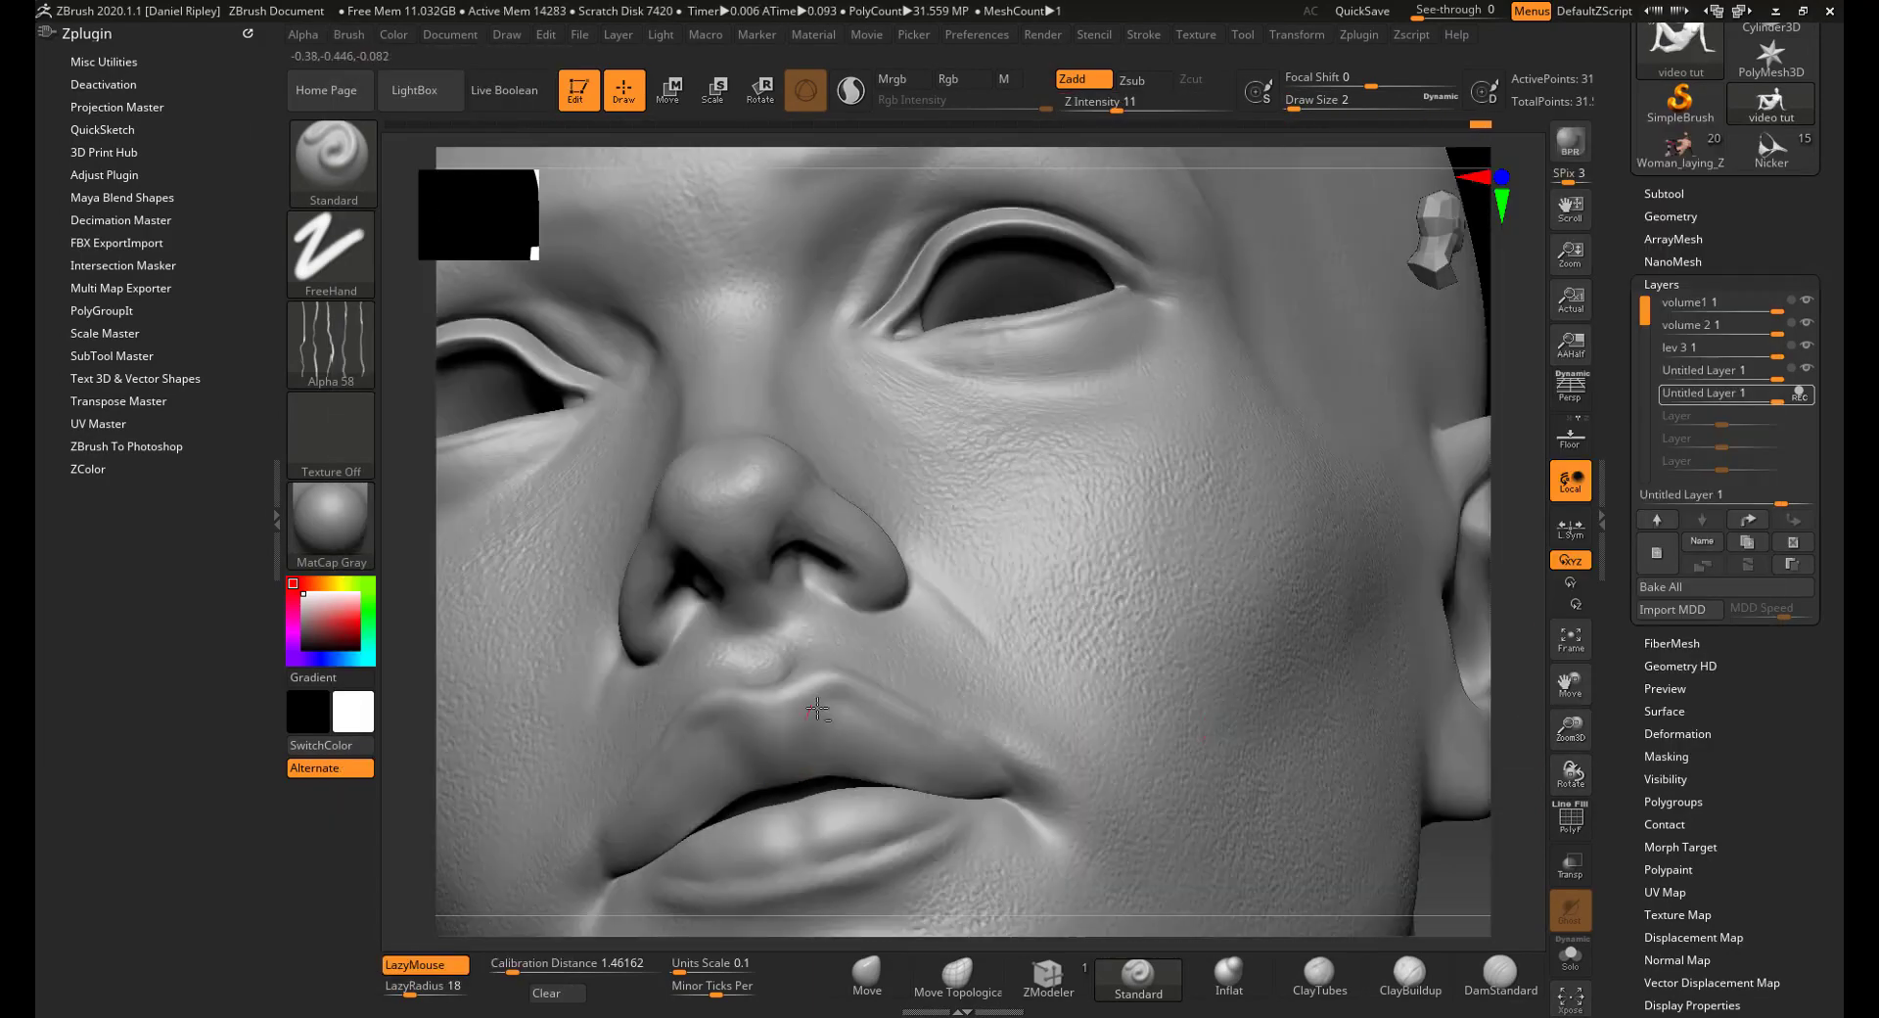
# - Add surface detail to the lips and mouth area, alternating the Standard and ClayBuildup brushes
pyautogui.click(330, 341)
pyautogui.moveTo(1294, 109); pyautogui.dragTo(1300, 109)
pyautogui.moveTo(868, 726); pyautogui.dragTo(792, 706)
pyautogui.click(1410, 977)
pyautogui.moveTo(784, 643)
pyautogui.mouseDown(button='right')
pyautogui.moveTo(894, 809)
pyautogui.moveTo(1384, 599)
pyautogui.moveTo(1224, 549)
pyautogui.mouseUp(button='right')
pyautogui.moveTo(804, 779)
pyautogui.mouseDown()
pyautogui.moveTo(834, 819)
pyautogui.moveTo(990, 776)
pyautogui.mouseUp()
pyautogui.click(1139, 979)
pyautogui.moveTo(814, 820); pyautogui.dragTo(774, 783)
pyautogui.moveTo(775, 784)
pyautogui.mouseDown(button='right')
pyautogui.moveTo(822, 791)
pyautogui.moveTo(688, 827)
pyautogui.moveTo(848, 763)
pyautogui.moveTo(938, 660)
pyautogui.mouseUp(button='right')
# - Draw fine wrinkles under the eye and around its outer corner with the Standard brush at Draw Size 5
pyautogui.moveTo(835, 453)
pyautogui.keyDown('ctrl'); pyautogui.mouseDown(button='right')
pyautogui.moveTo(1346, 714)
pyautogui.moveTo(1263, 613)
pyautogui.mouseUp(button='right'); pyautogui.keyUp('ctrl')
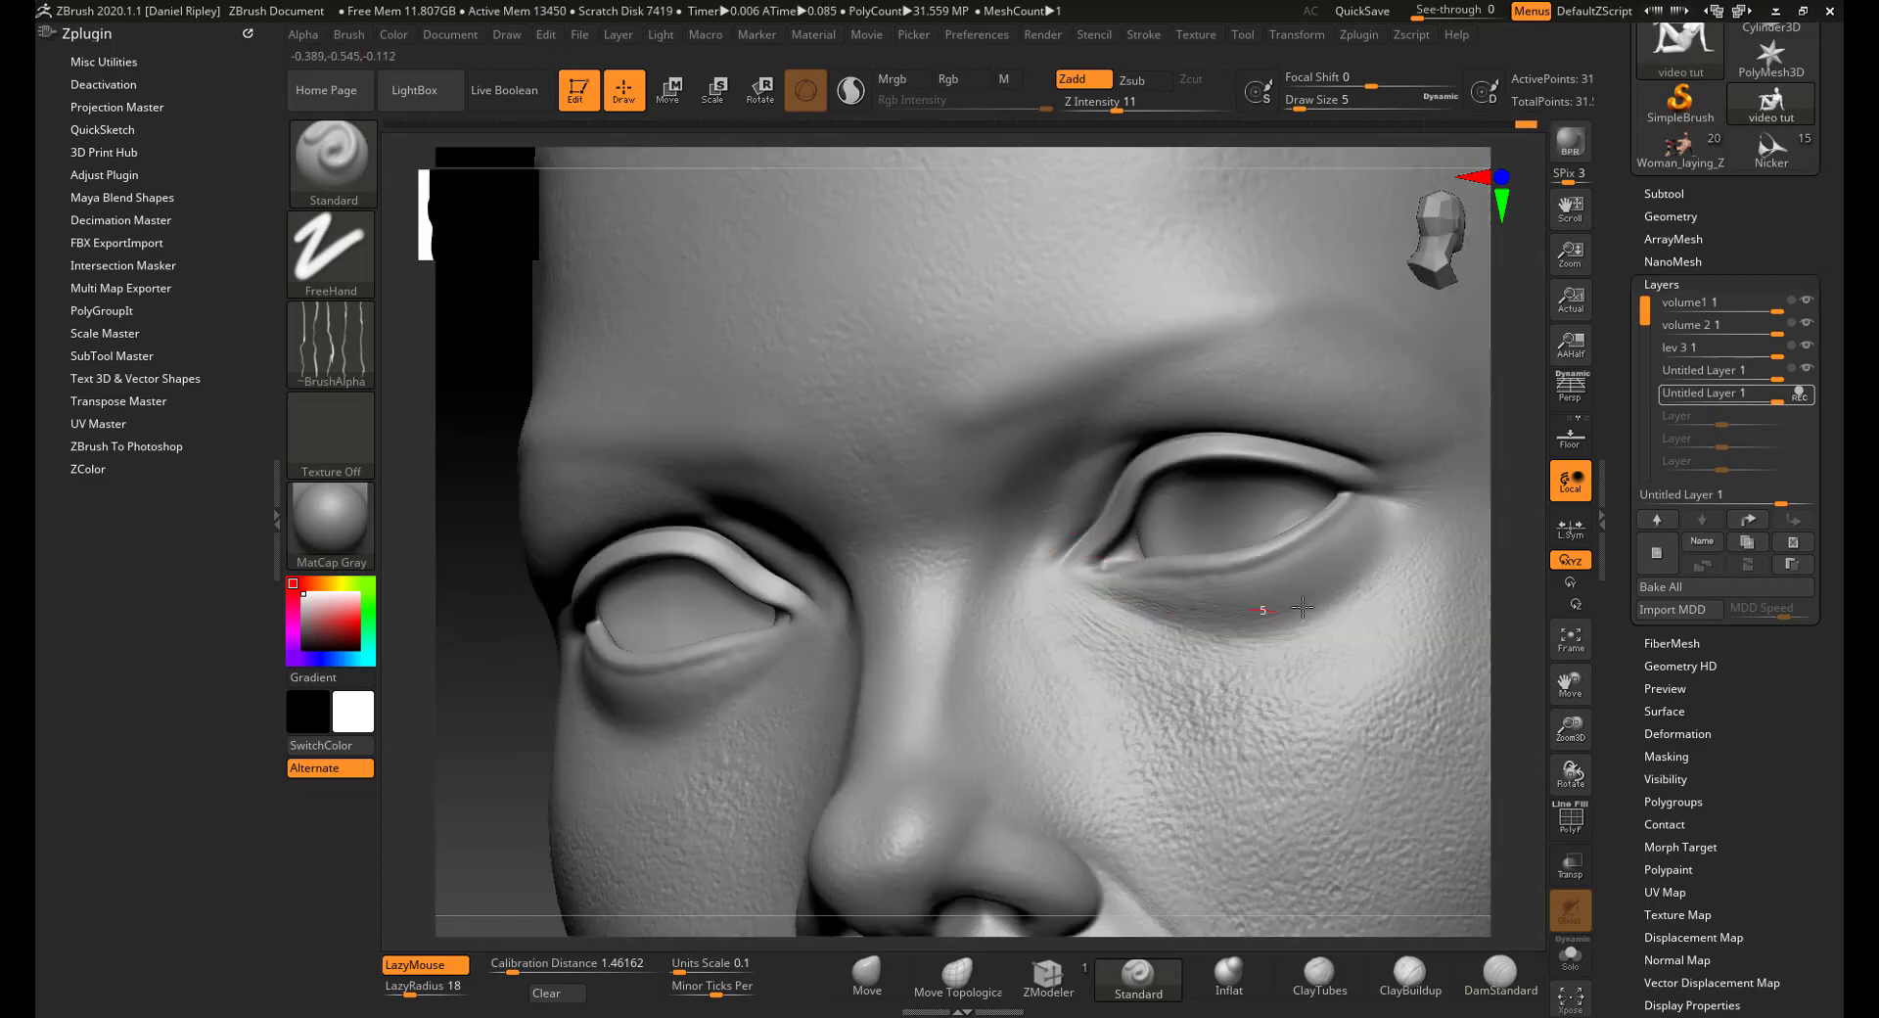
pyautogui.moveTo(1263, 612); pyautogui.dragTo(1388, 533)
pyautogui.moveTo(1050, 671); pyautogui.dragTo(1053, 567, button='right')
pyautogui.moveTo(1052, 567); pyautogui.dragTo(1175, 650)
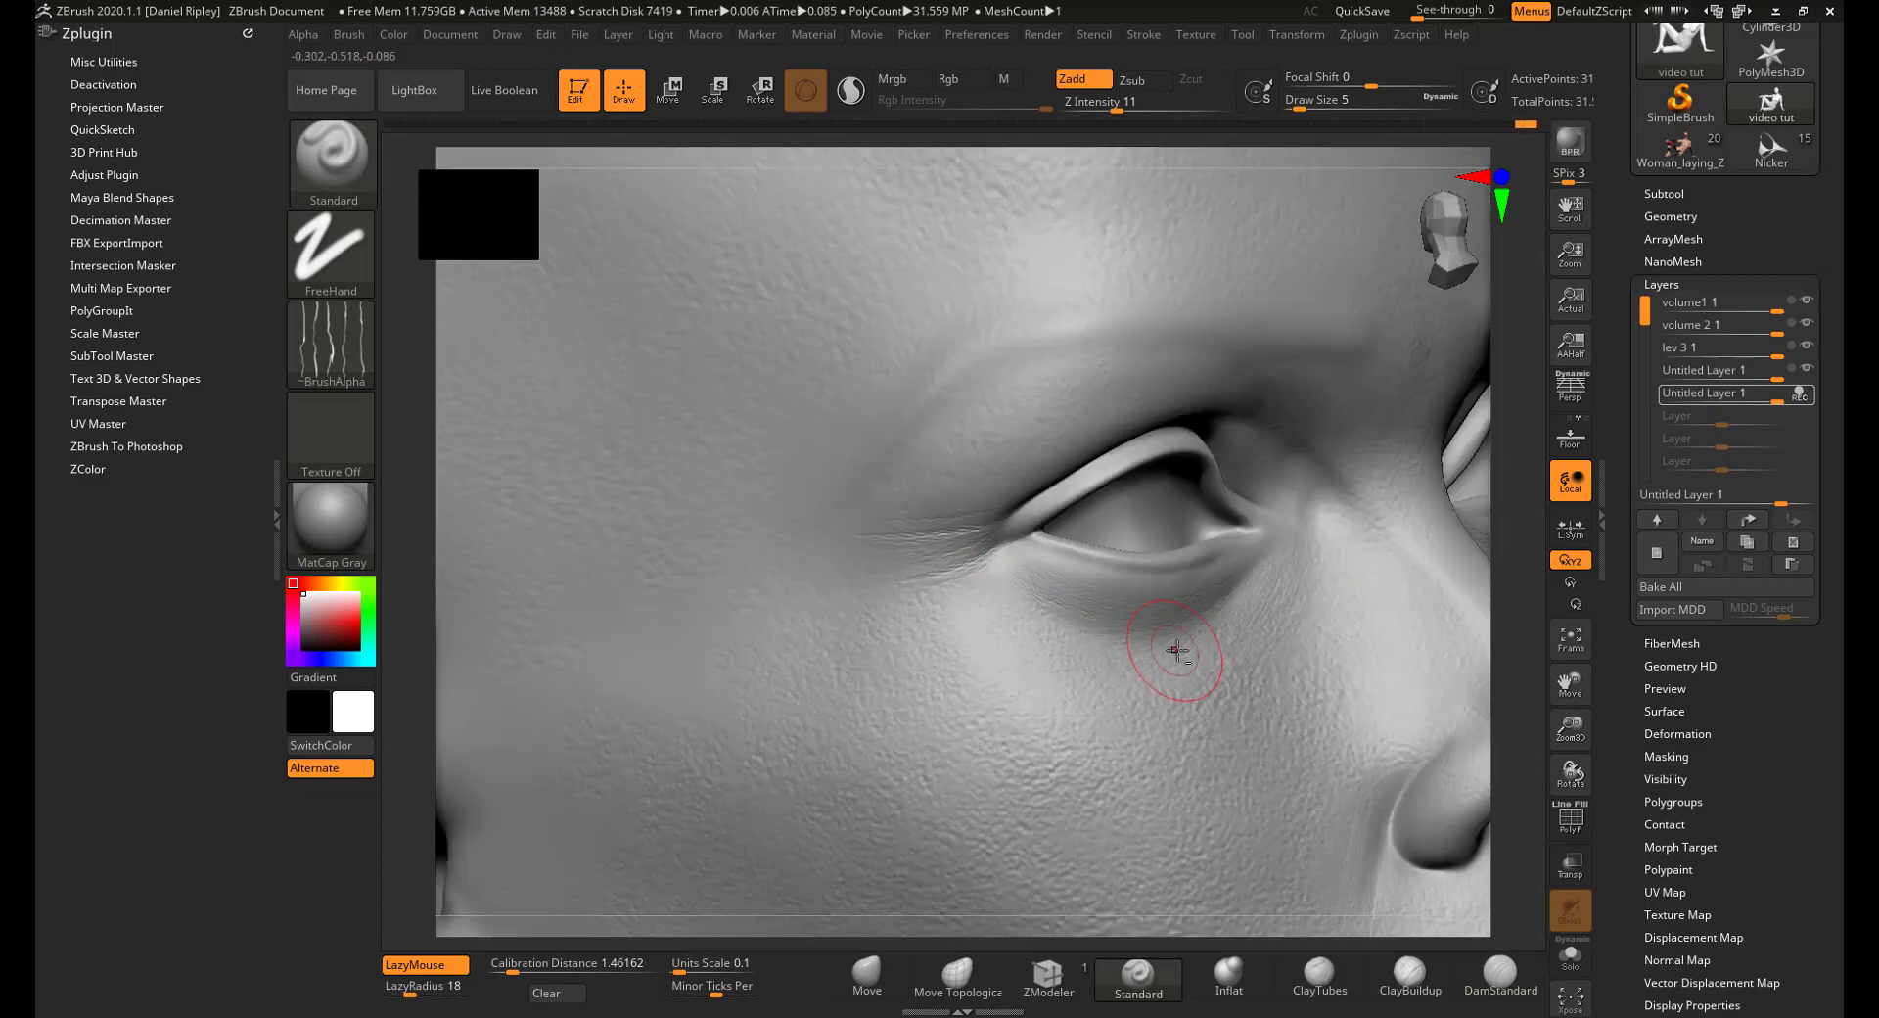
pyautogui.moveTo(1174, 650)
pyautogui.keyDown('ctrl'); pyautogui.mouseDown(button='right')
pyautogui.moveTo(1353, 709)
pyautogui.moveTo(1370, 588)
pyautogui.mouseUp(button='right'); pyautogui.keyUp('ctrl')
# - Change the Standard brush's stroke, draw size and alpha for further skin detailing
pyautogui.click(330, 252)
pyautogui.moveTo(1299, 105); pyautogui.dragTo(1306, 104)
pyautogui.moveTo(1309, 176)
pyautogui.mouseDown(button='right')
pyautogui.moveTo(1054, 509)
pyautogui.moveTo(860, 646)
pyautogui.moveTo(548, 411)
pyautogui.mouseUp(button='right')
pyautogui.click(330, 342)
pyautogui.click(623, 354)
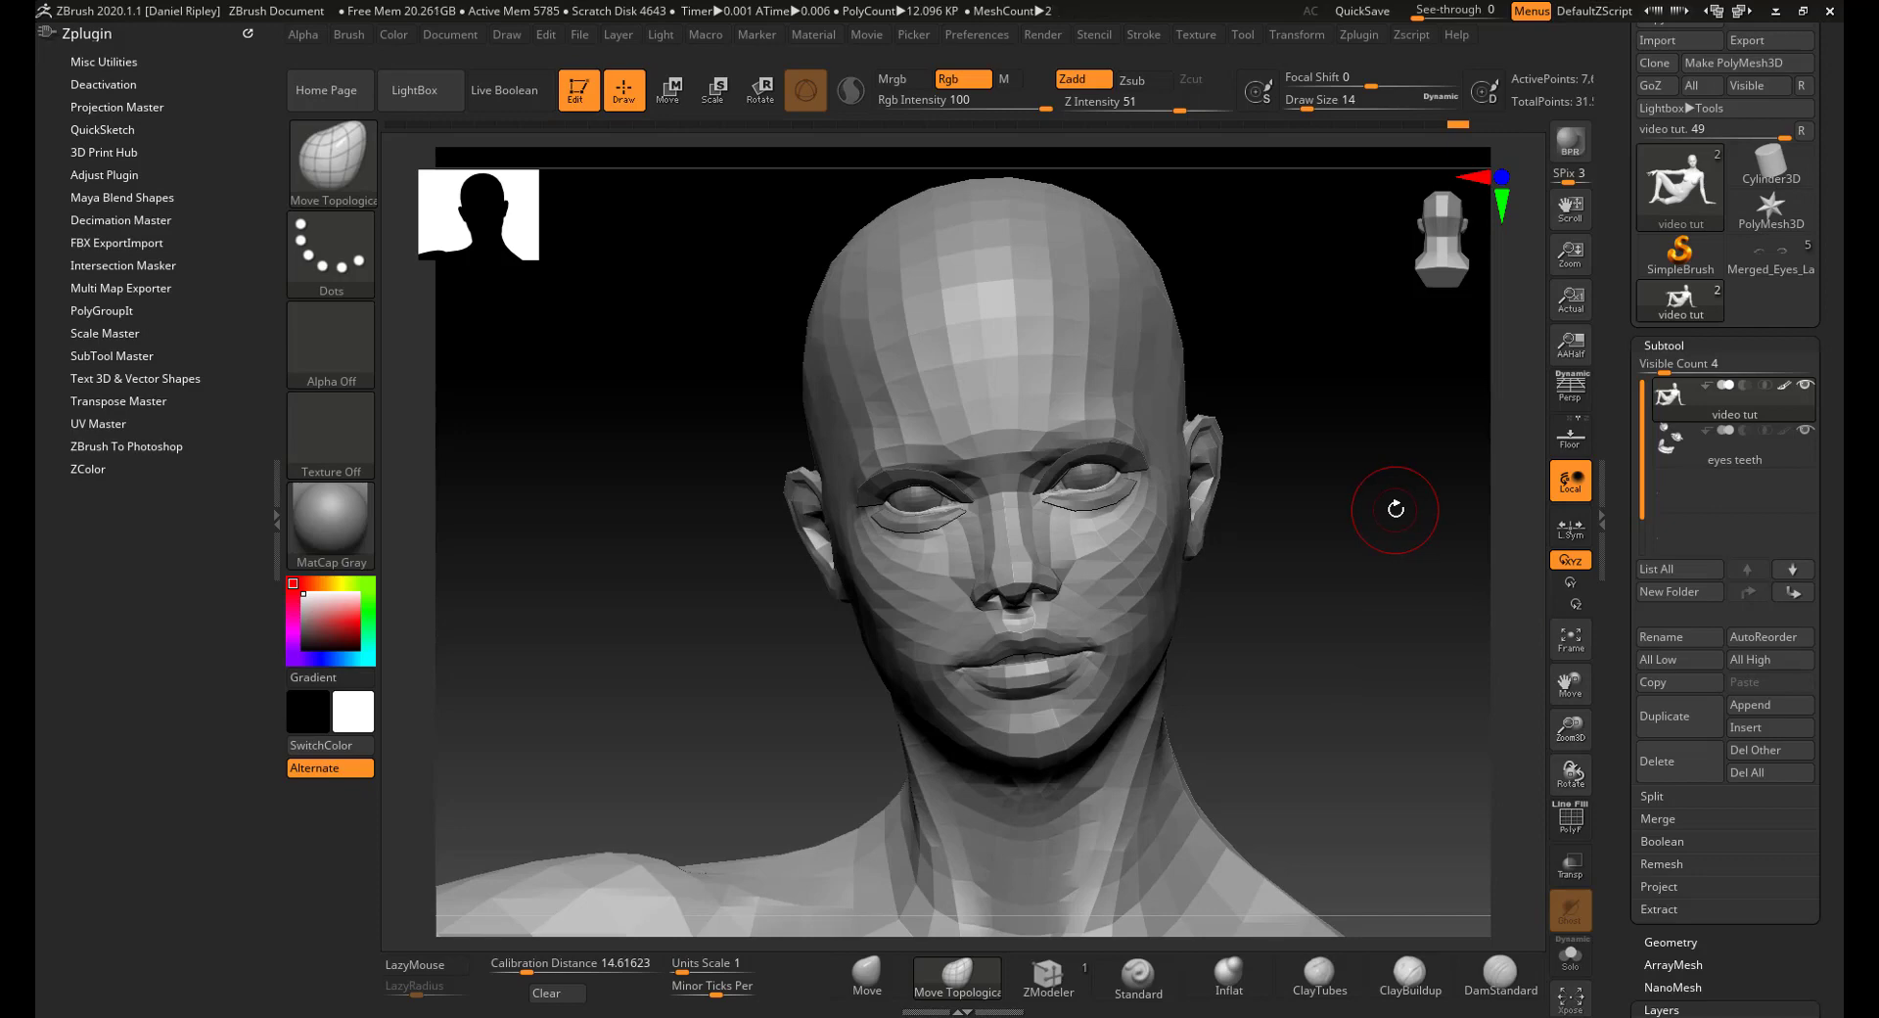
# - Review the figure's layer list and its geometry subdivision settings
pyautogui.click(1654, 344)
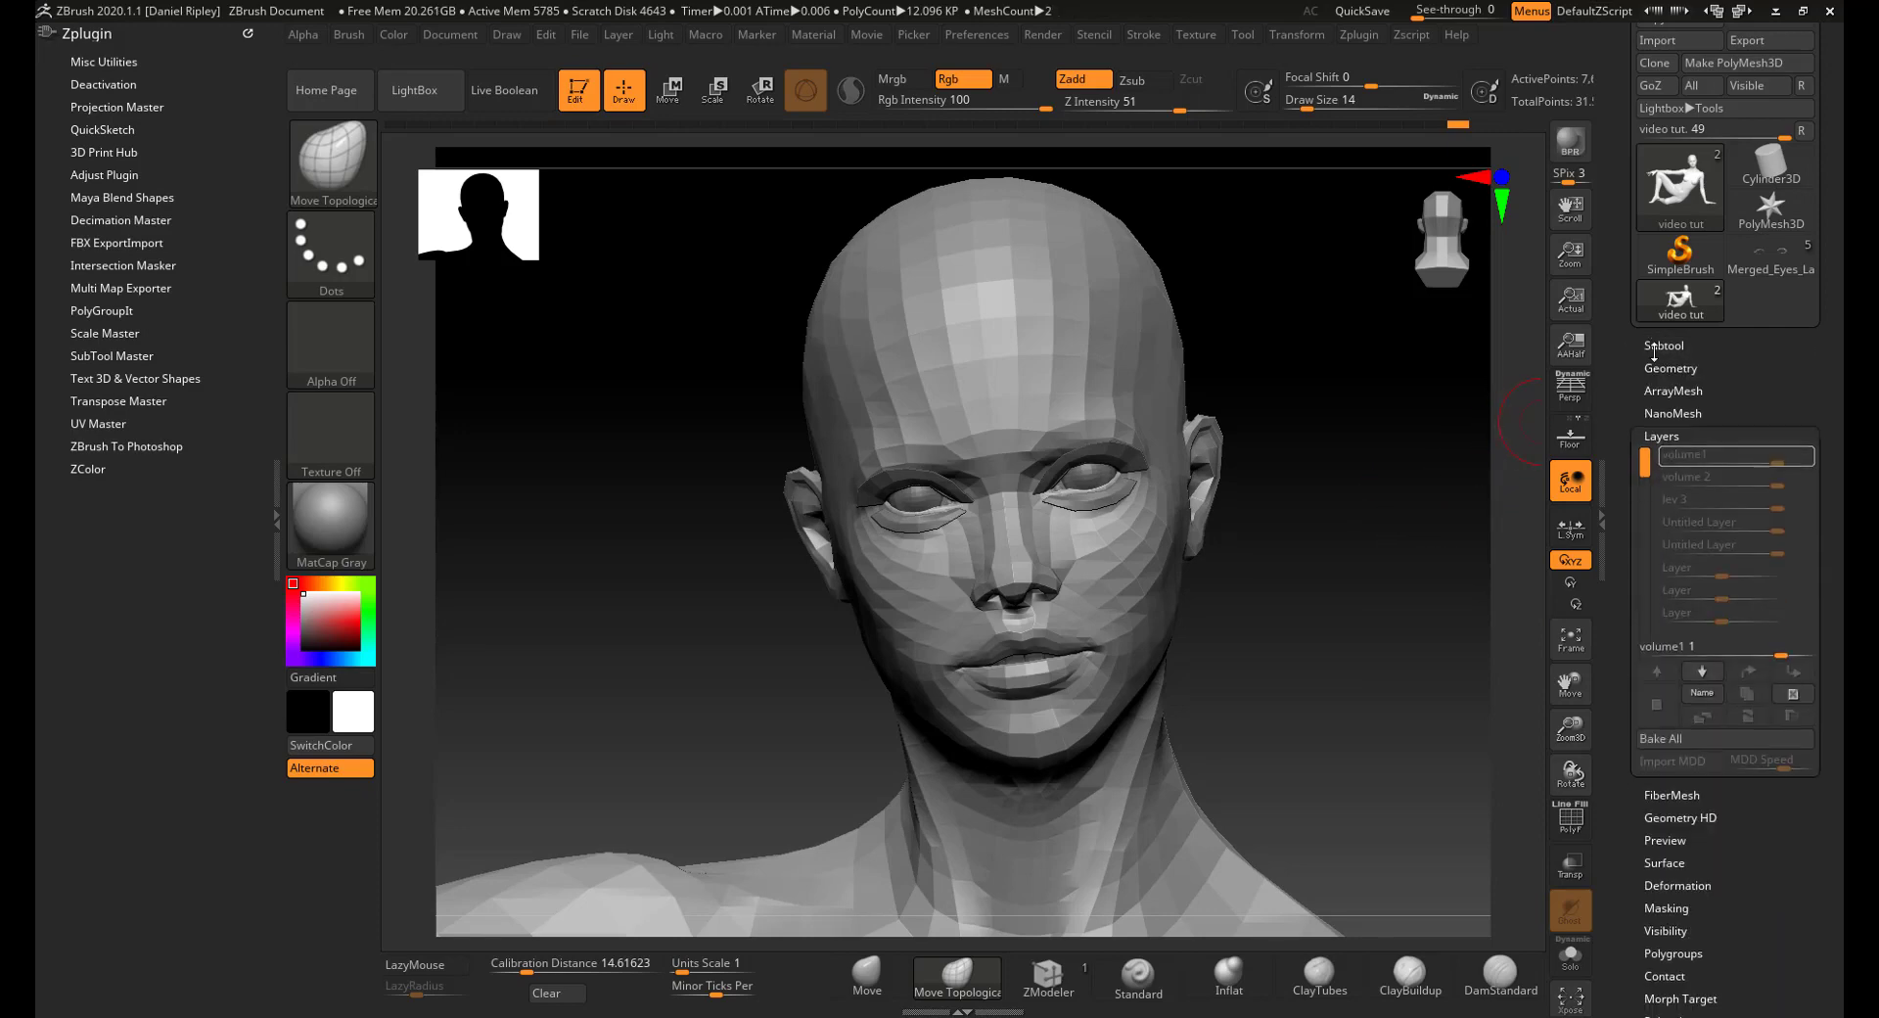
pyautogui.click(1663, 367)
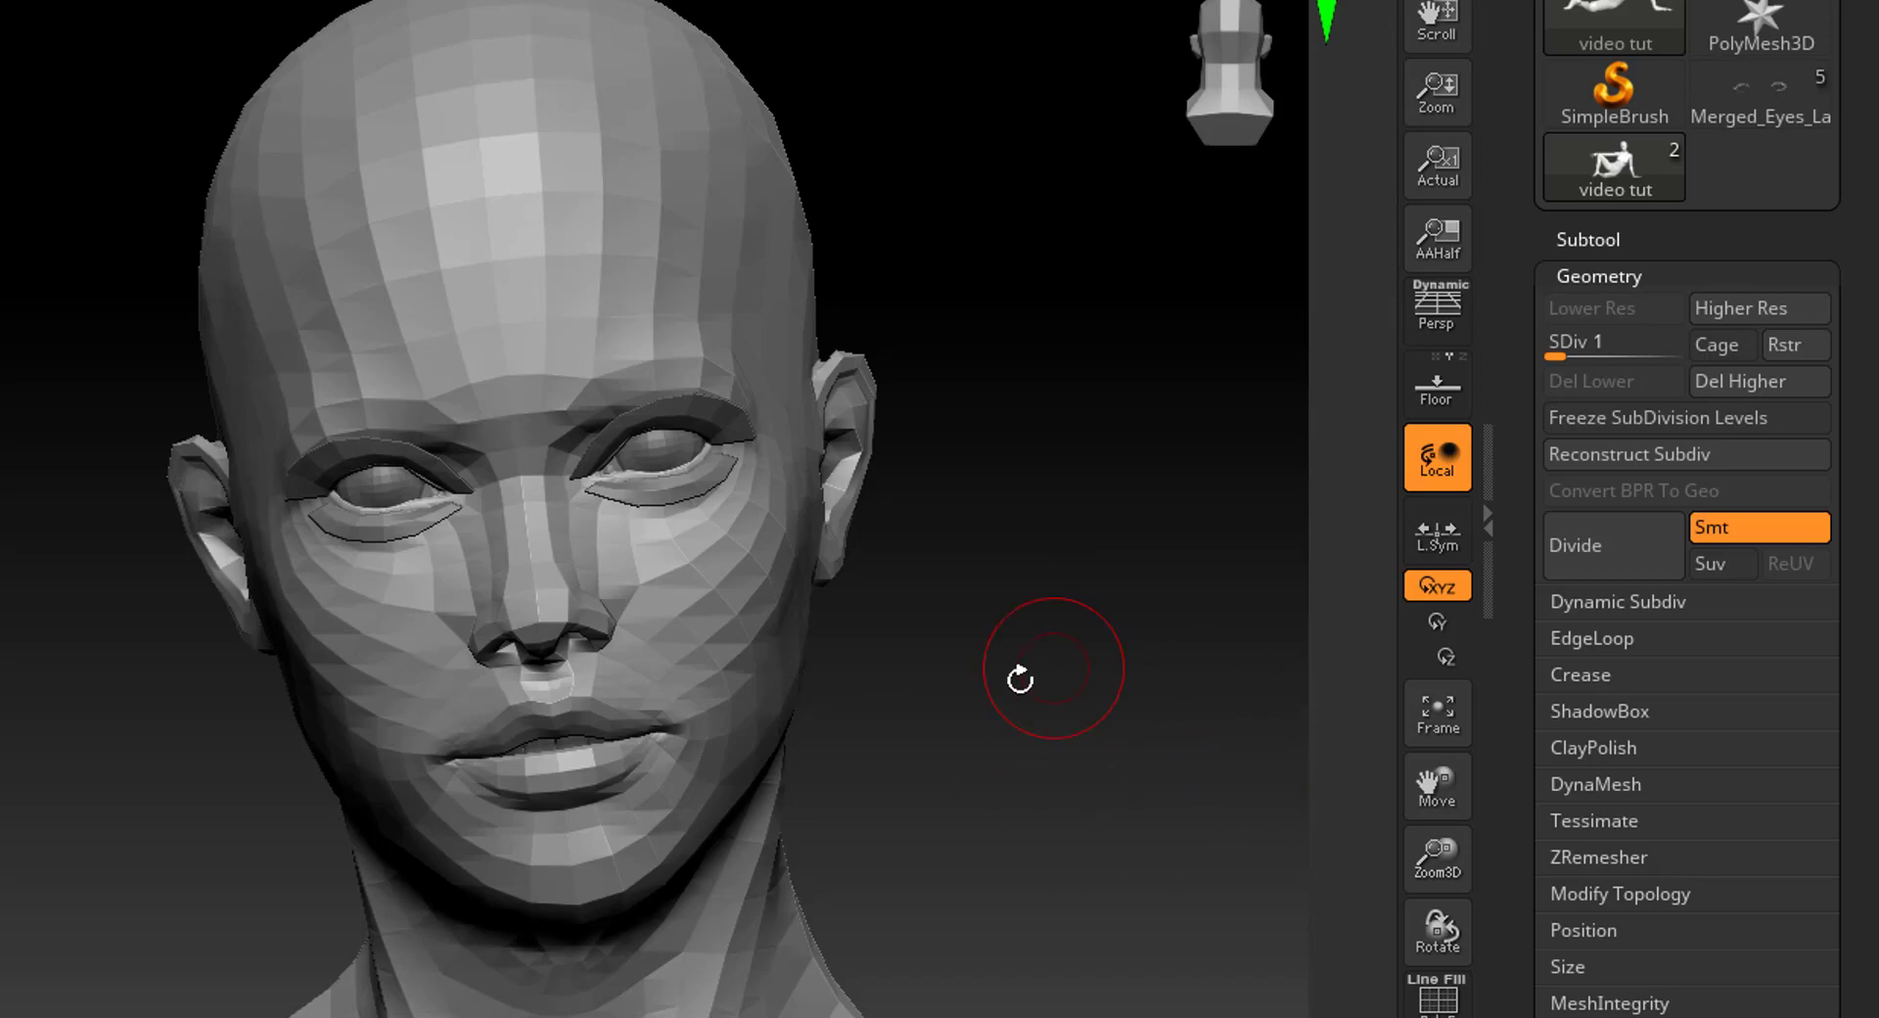
pyautogui.moveTo(1041, 722)
pyautogui.mouseDown()
pyautogui.moveTo(1110, 698)
pyautogui.moveTo(1040, 700)
pyautogui.moveTo(1036, 717)
pyautogui.mouseUp()
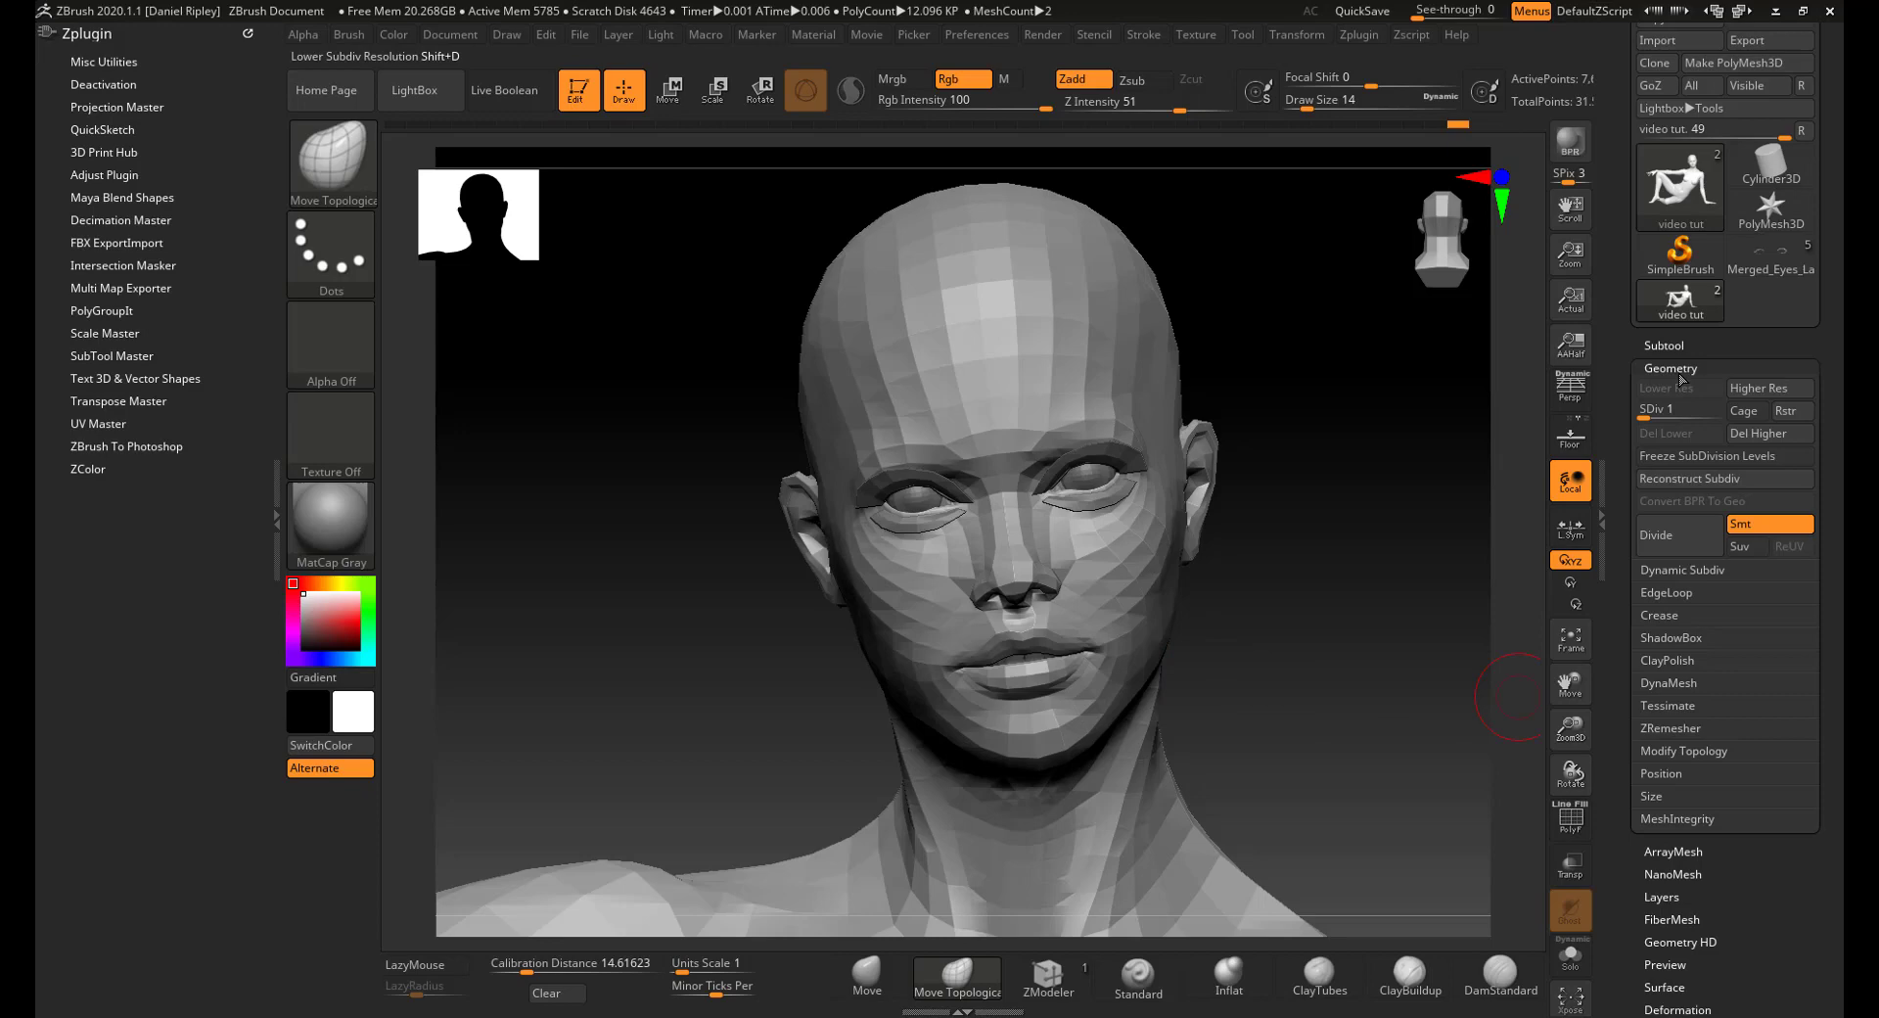
pyautogui.click(1678, 372)
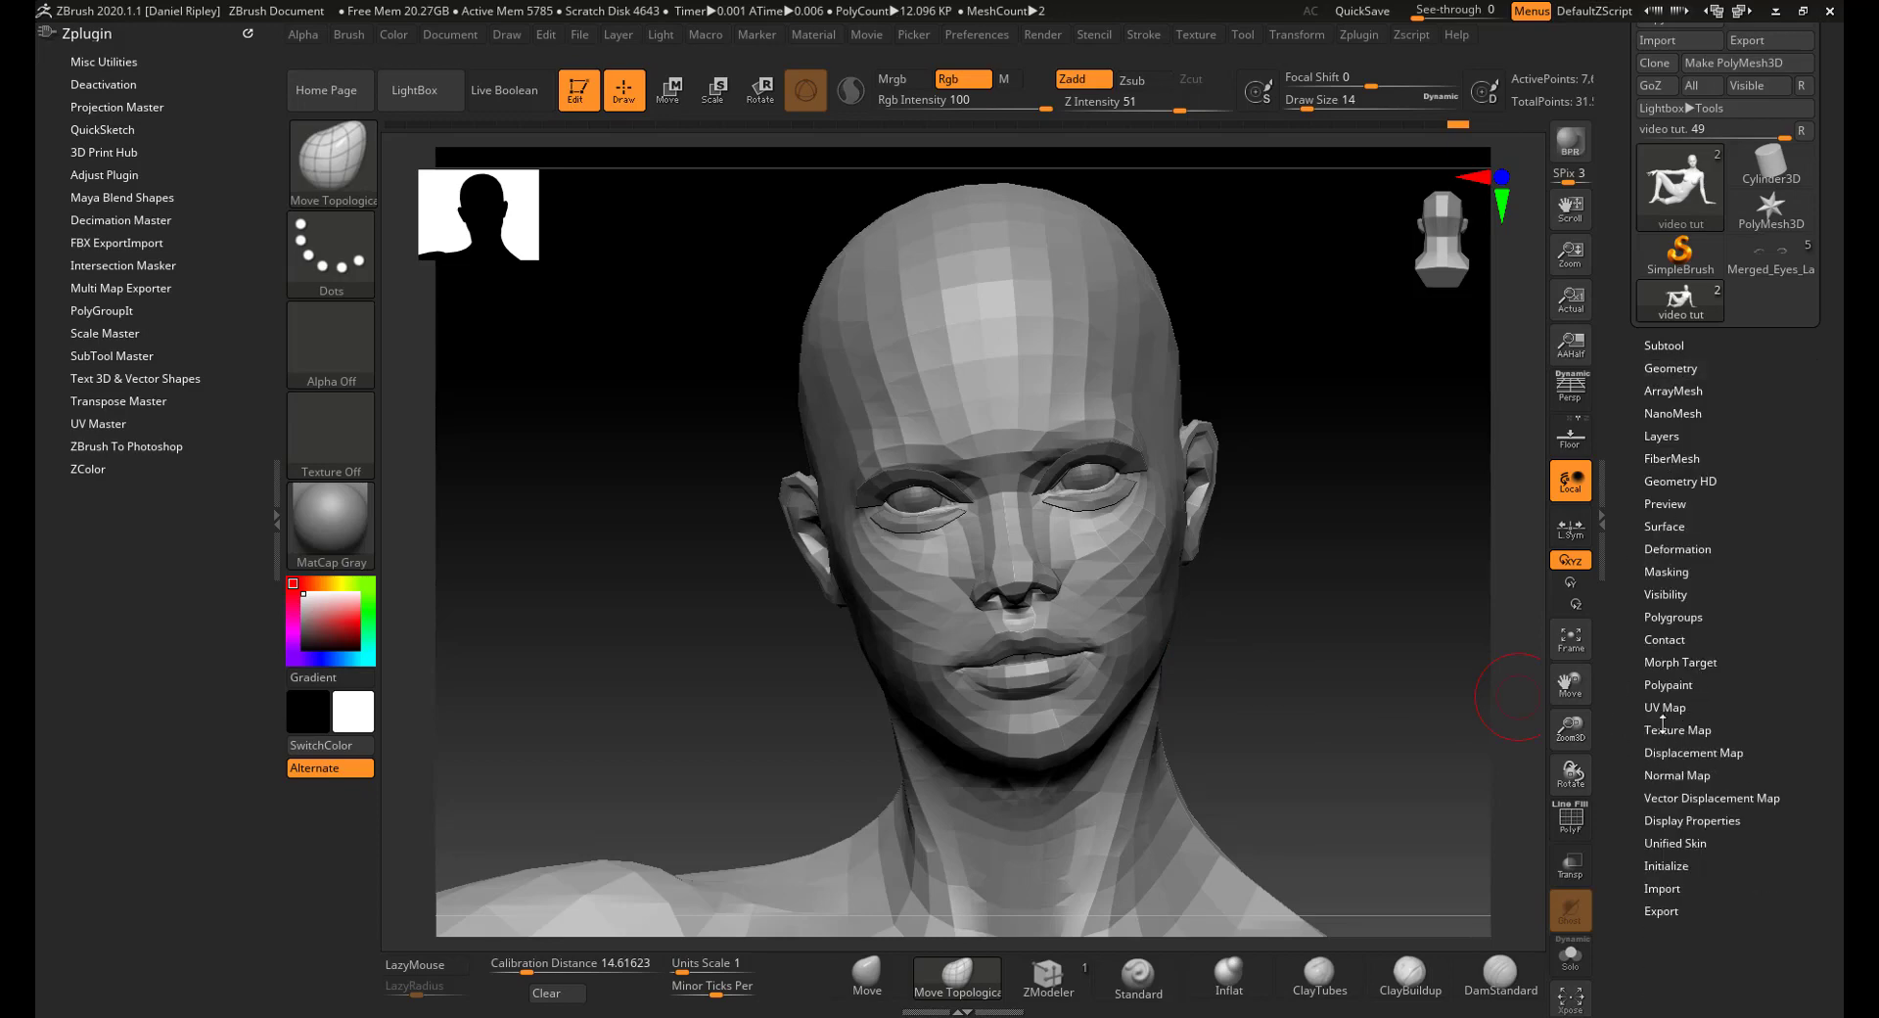
# - Switch the mesh to its stored morph target for comparison and undo the switch
pyautogui.click(1682, 663)
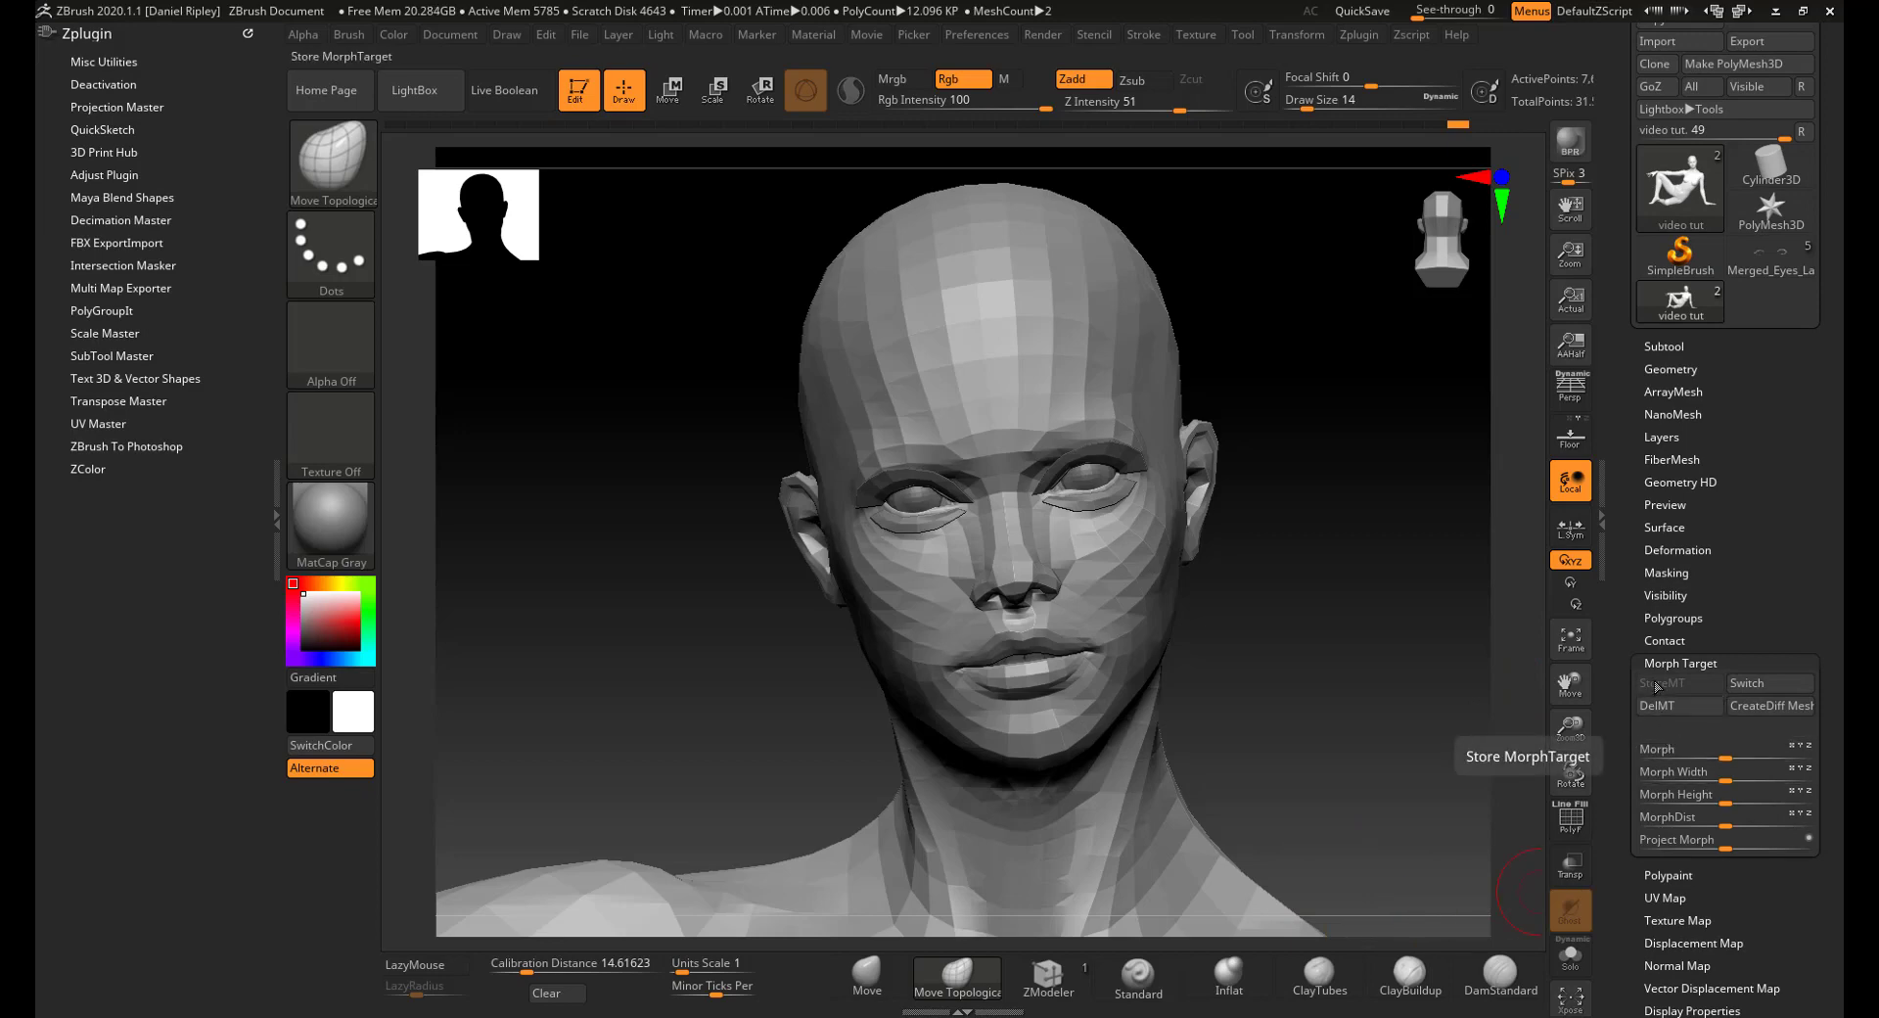
pyautogui.click(1766, 682)
pyautogui.press('ctrl')
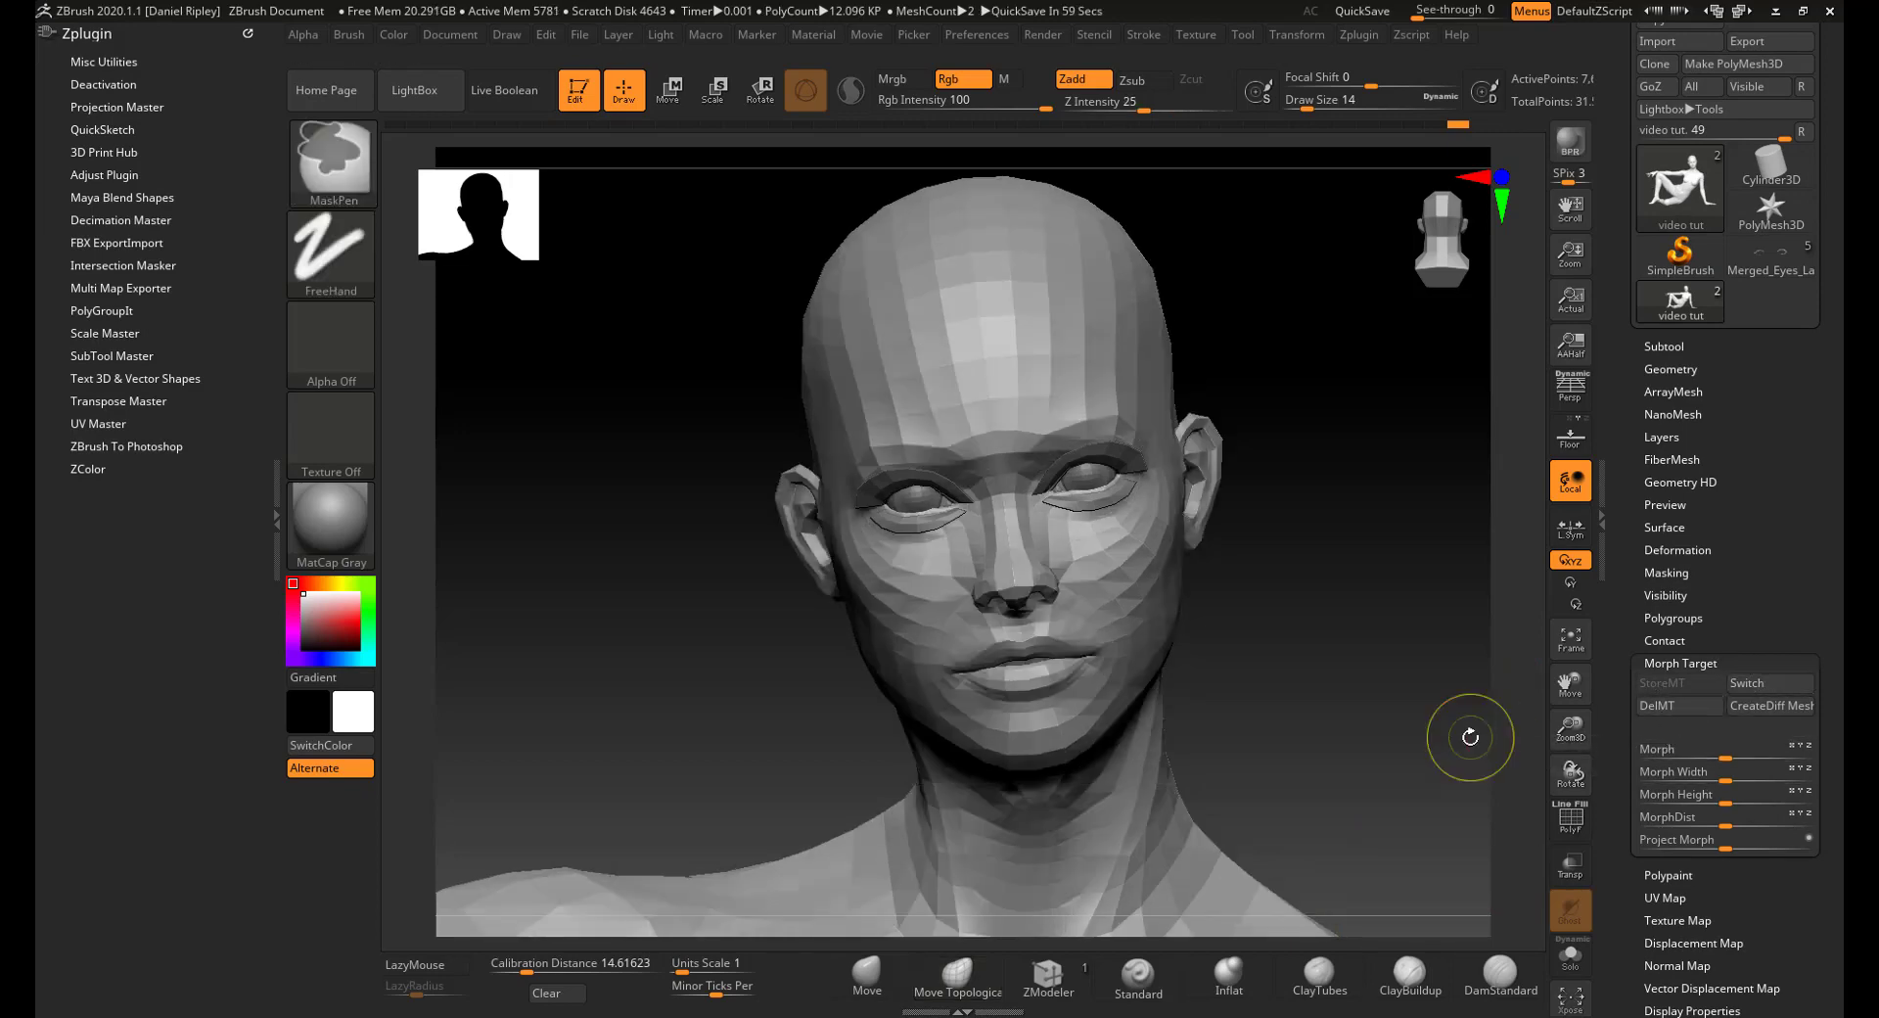
pyautogui.hotkey('ctrl', 'z')
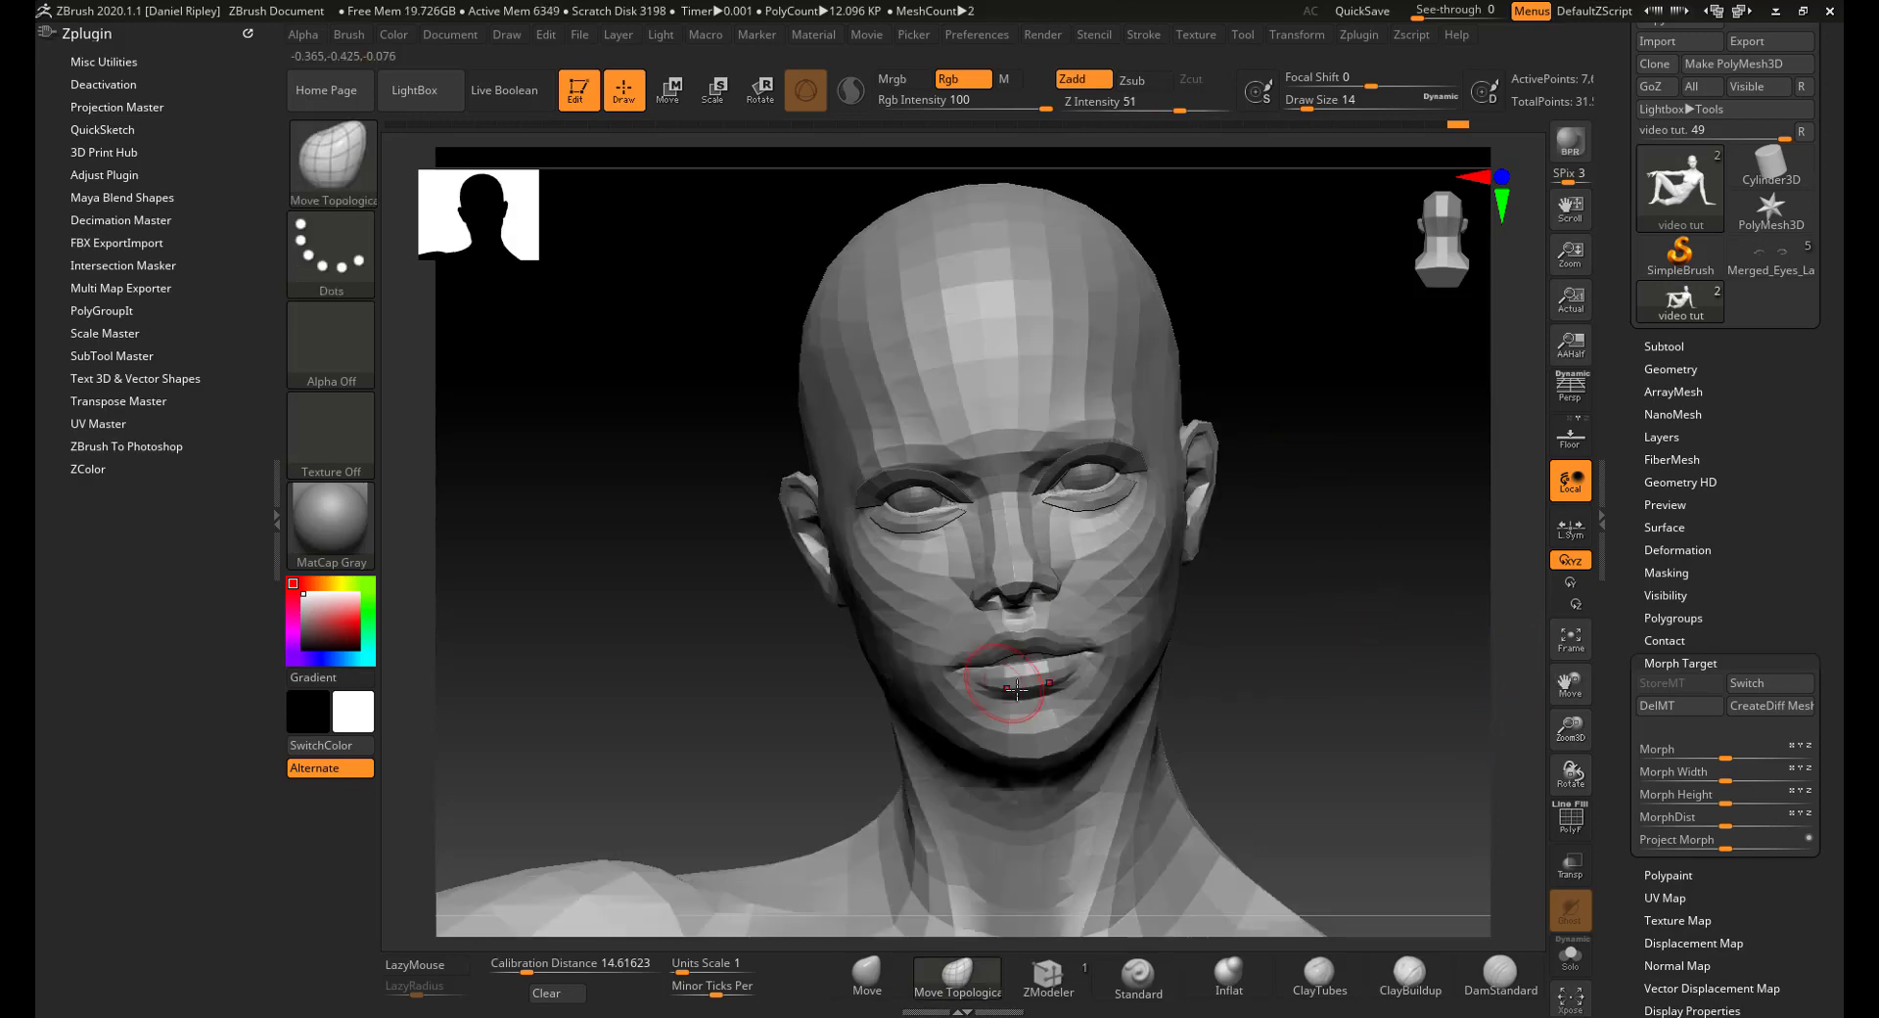
# - Delete the stored morph target and store a new one from the current shape
pyautogui.click(1676, 706)
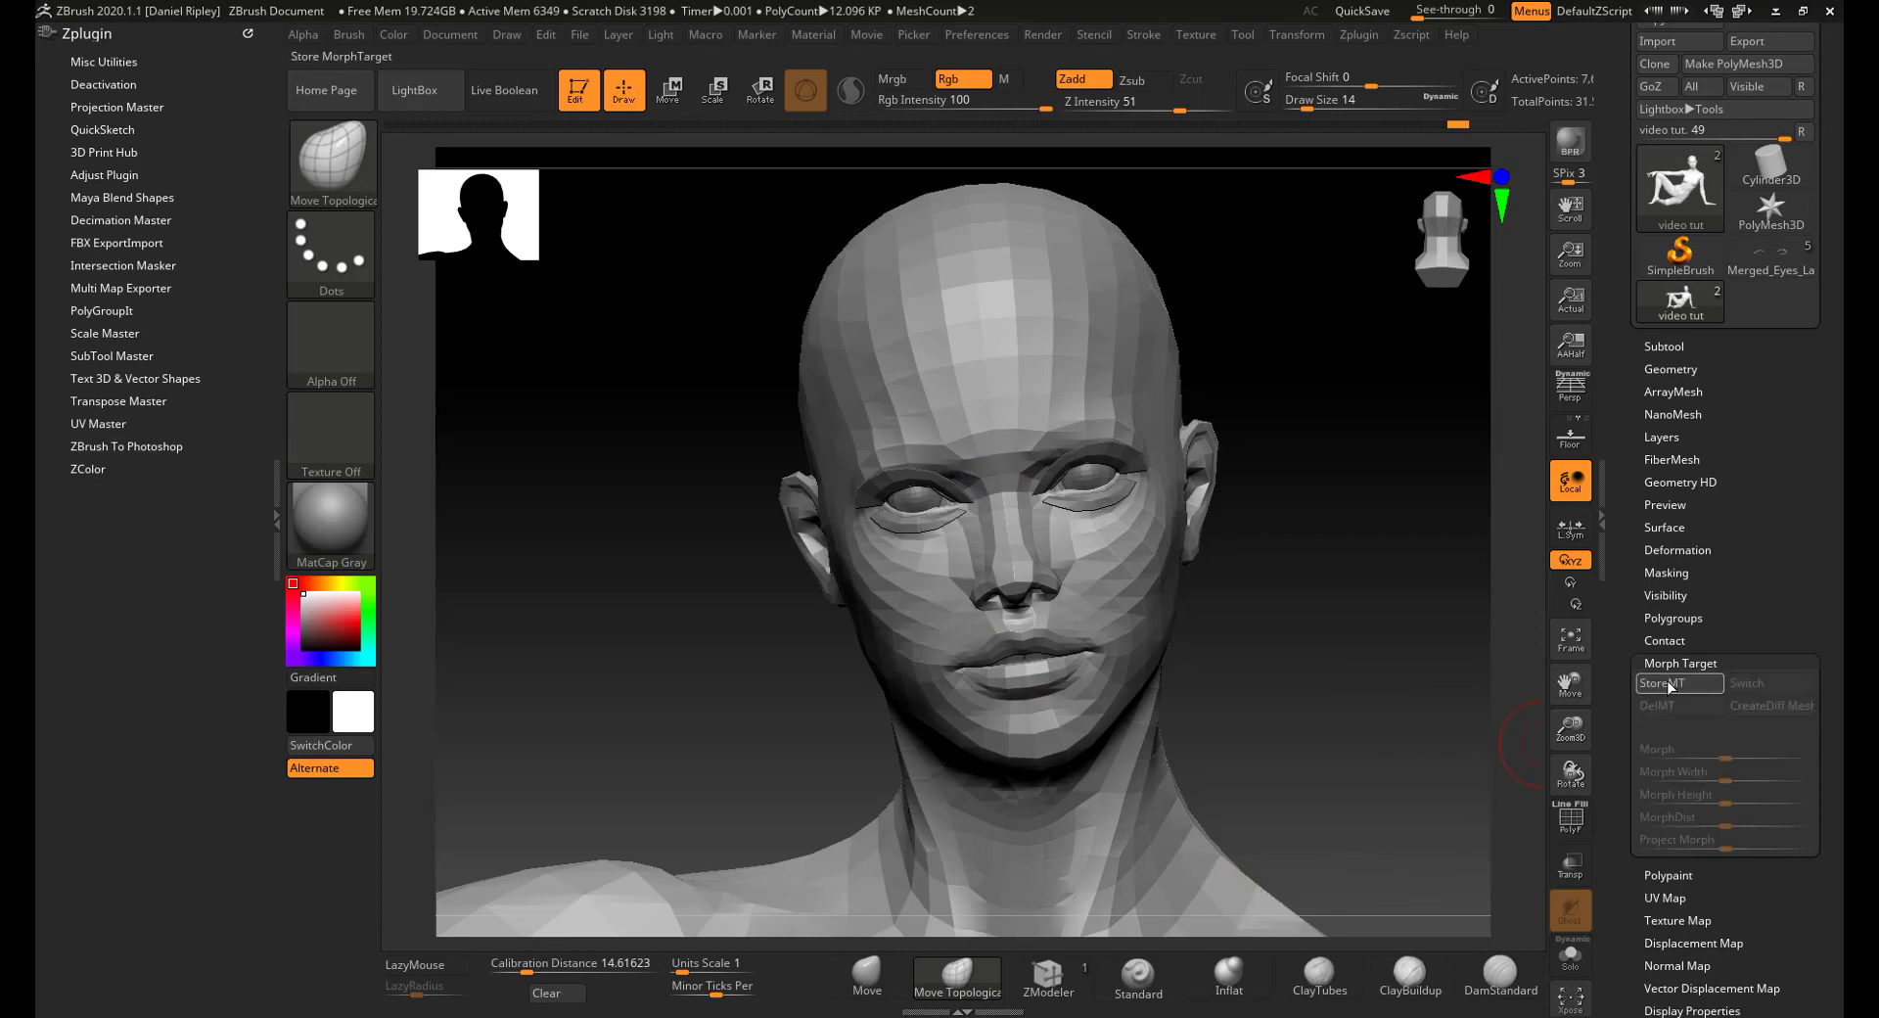
pyautogui.click(1666, 683)
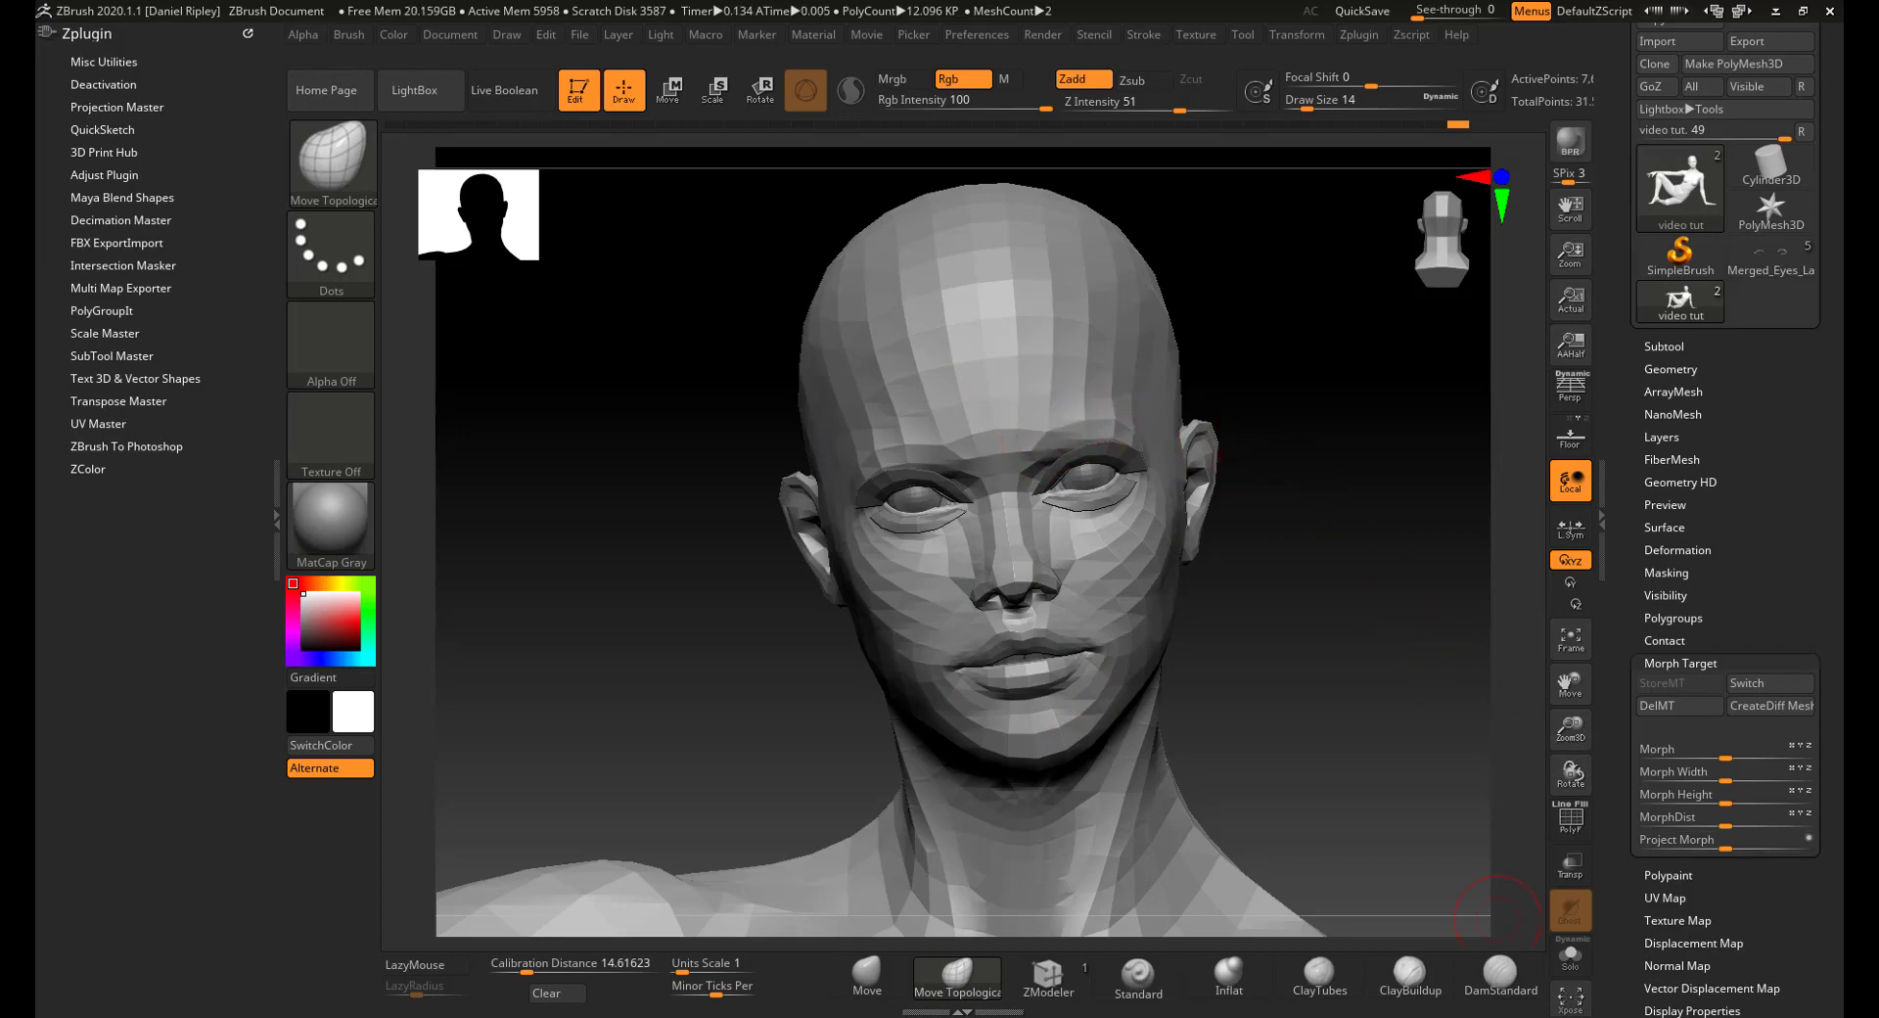
# - Check the mesh's XYZ size values in the geometry settings
pyautogui.click(1671, 370)
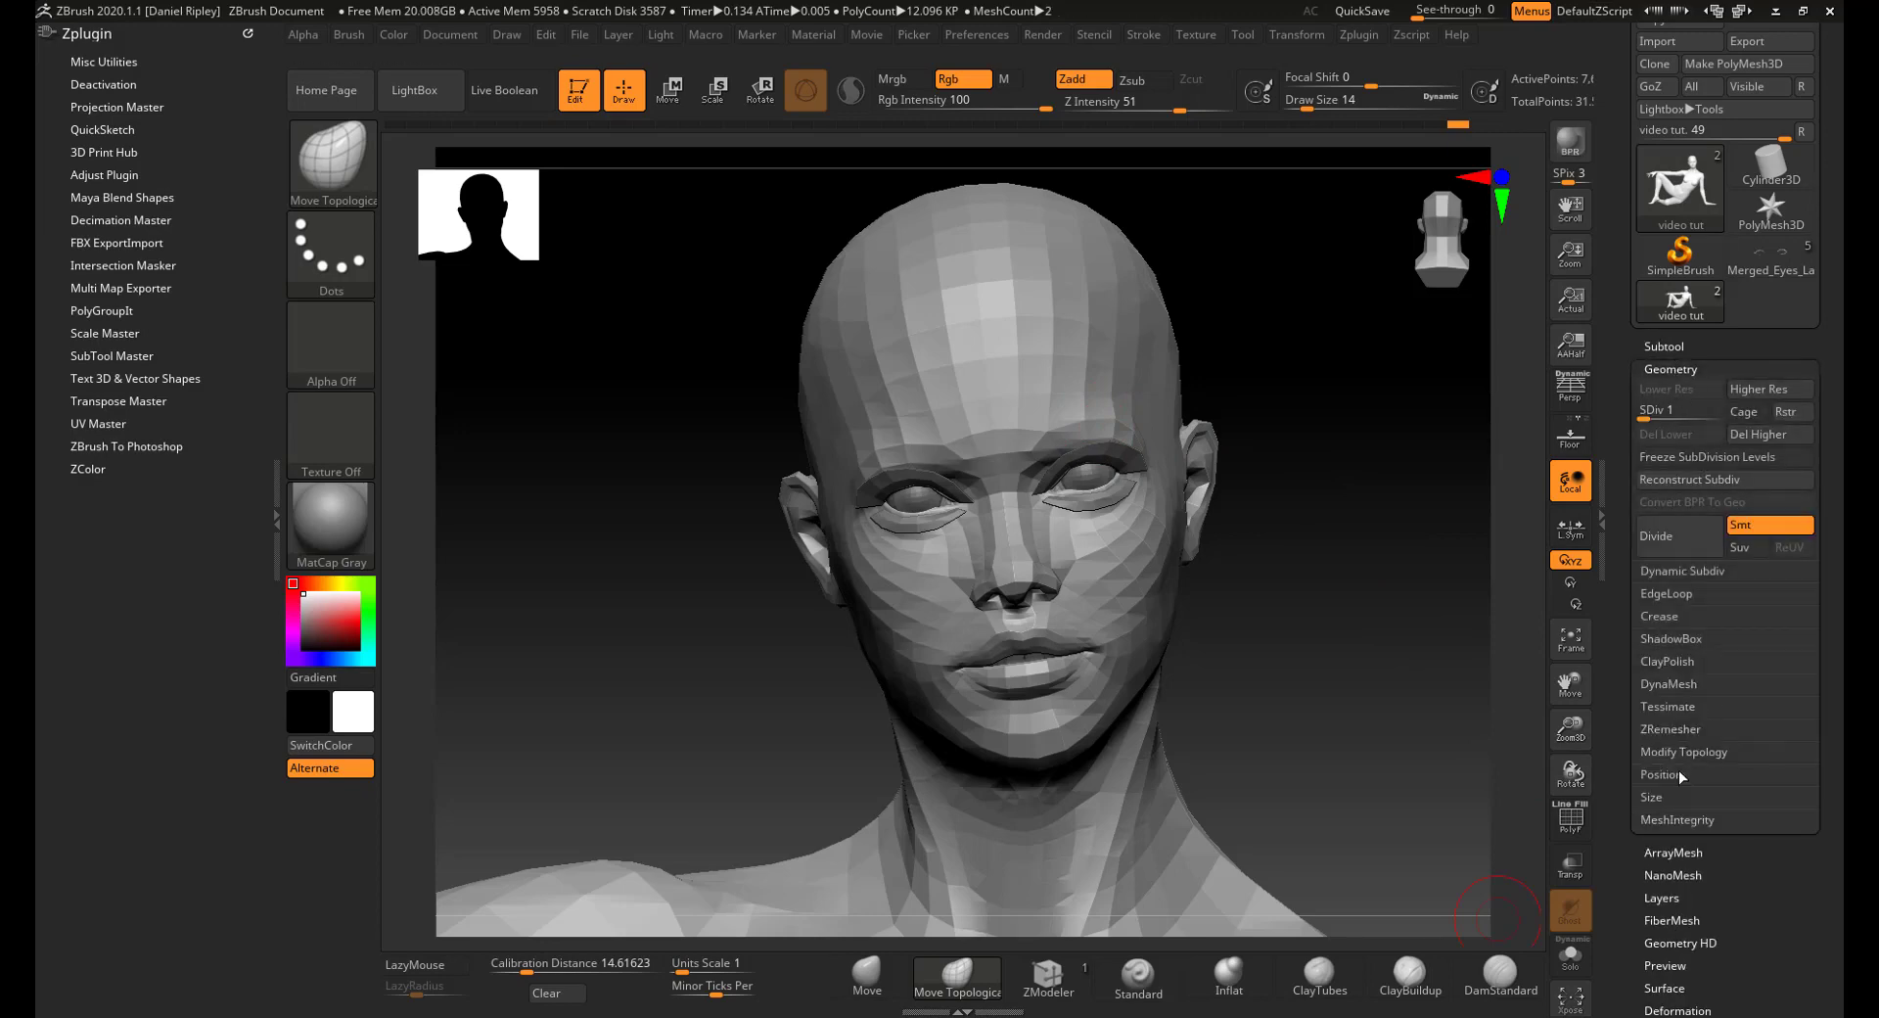
pyautogui.click(1664, 801)
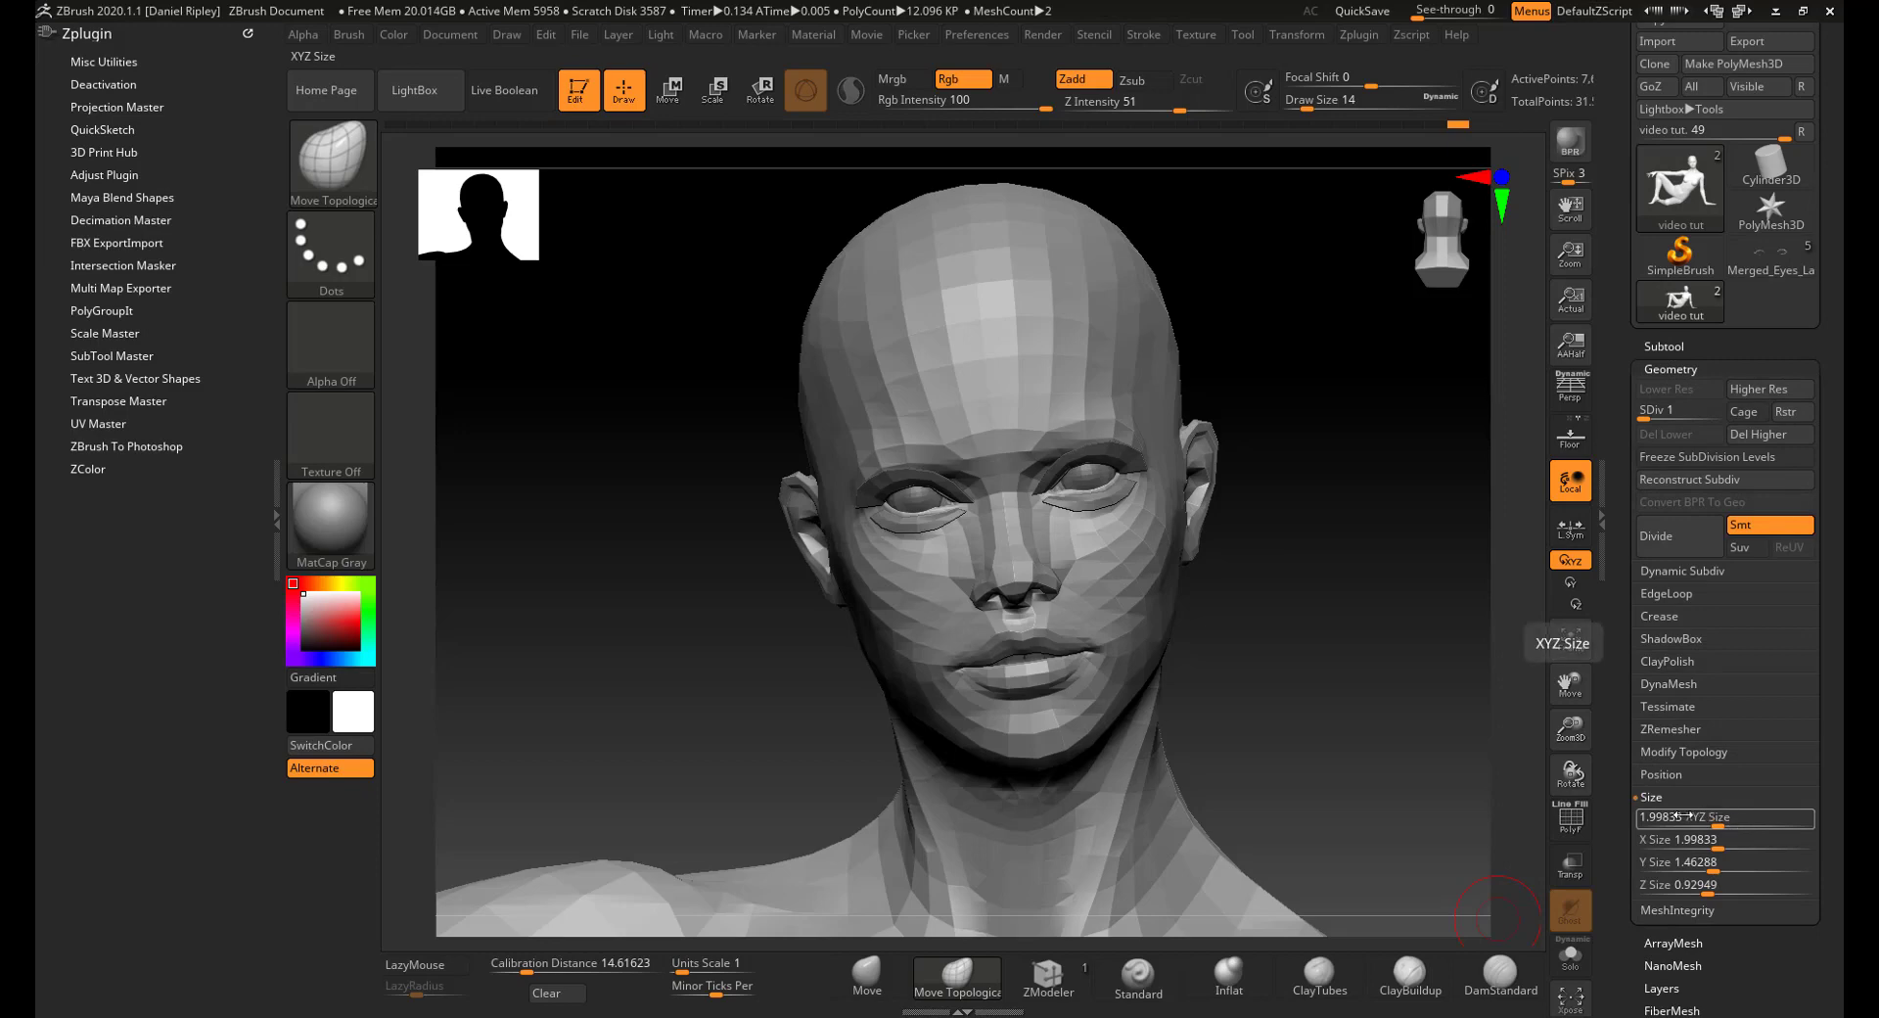
pyautogui.click(1656, 800)
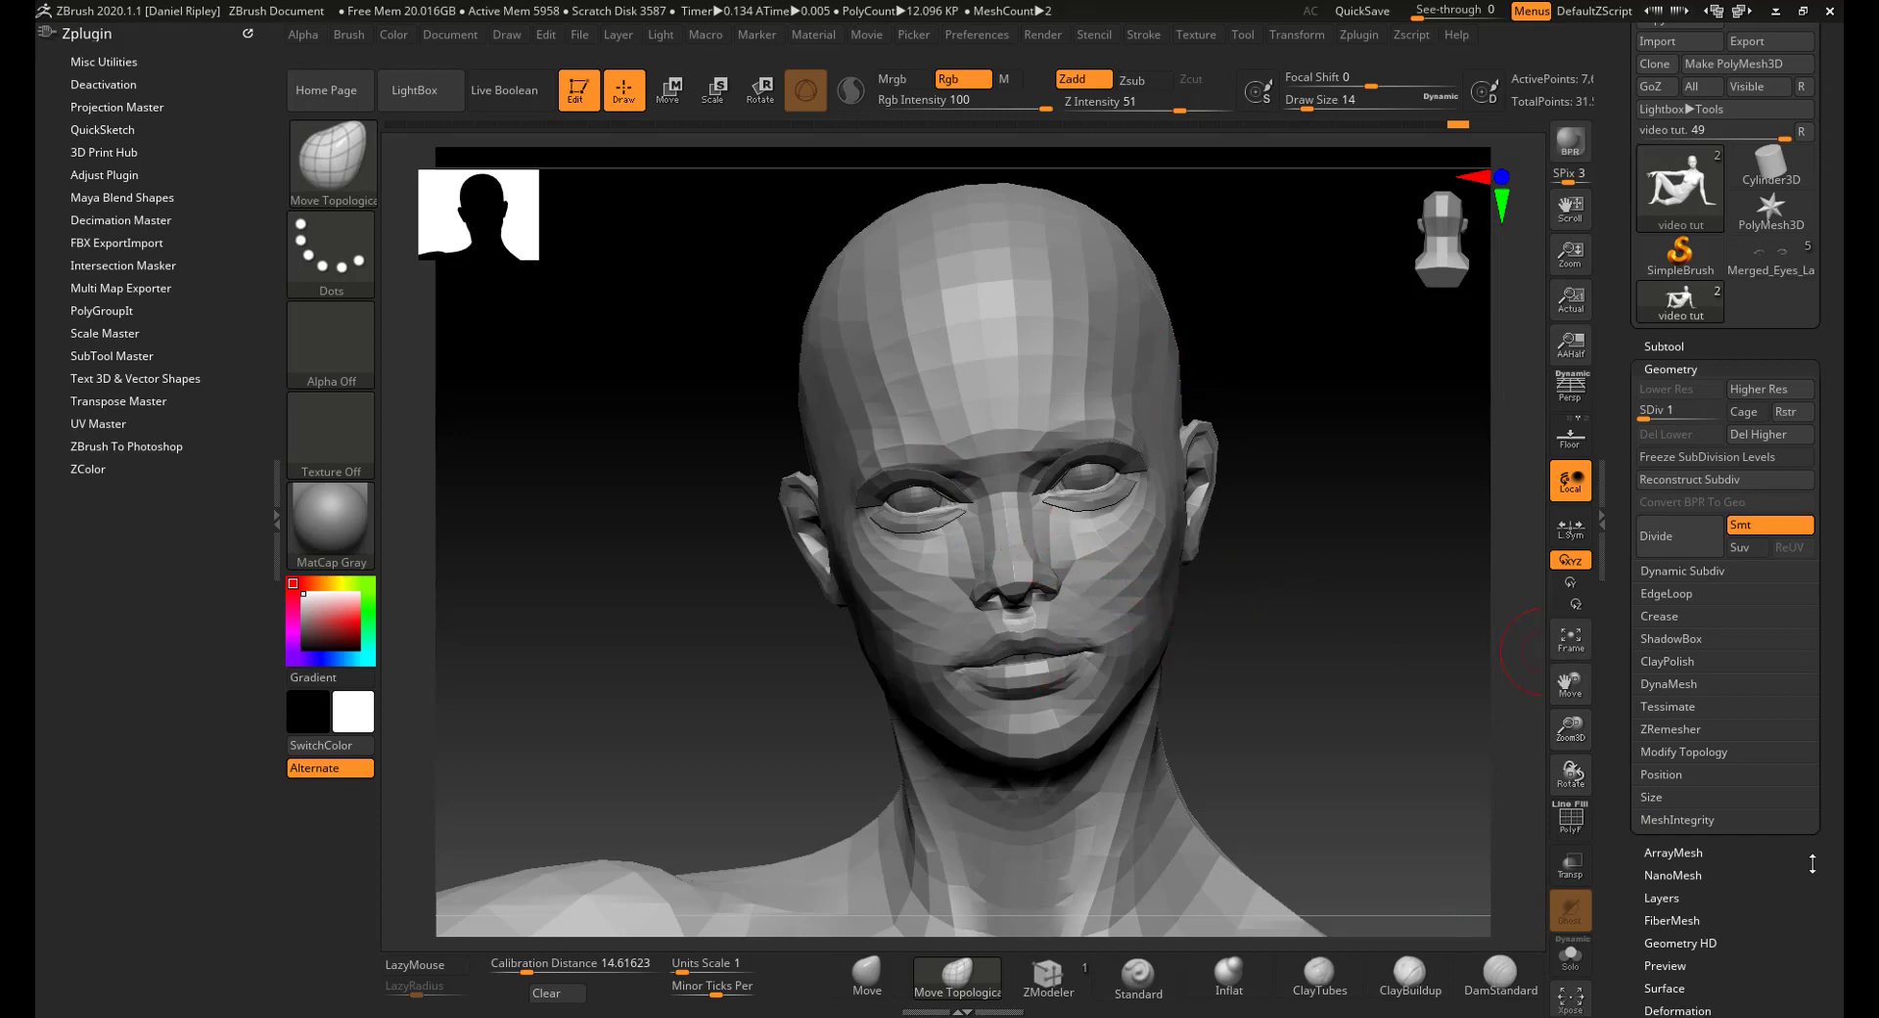
# - Check the mesh's export scale and its X, Y and Z offset values
pyautogui.scroll(-10, 1816, 881)
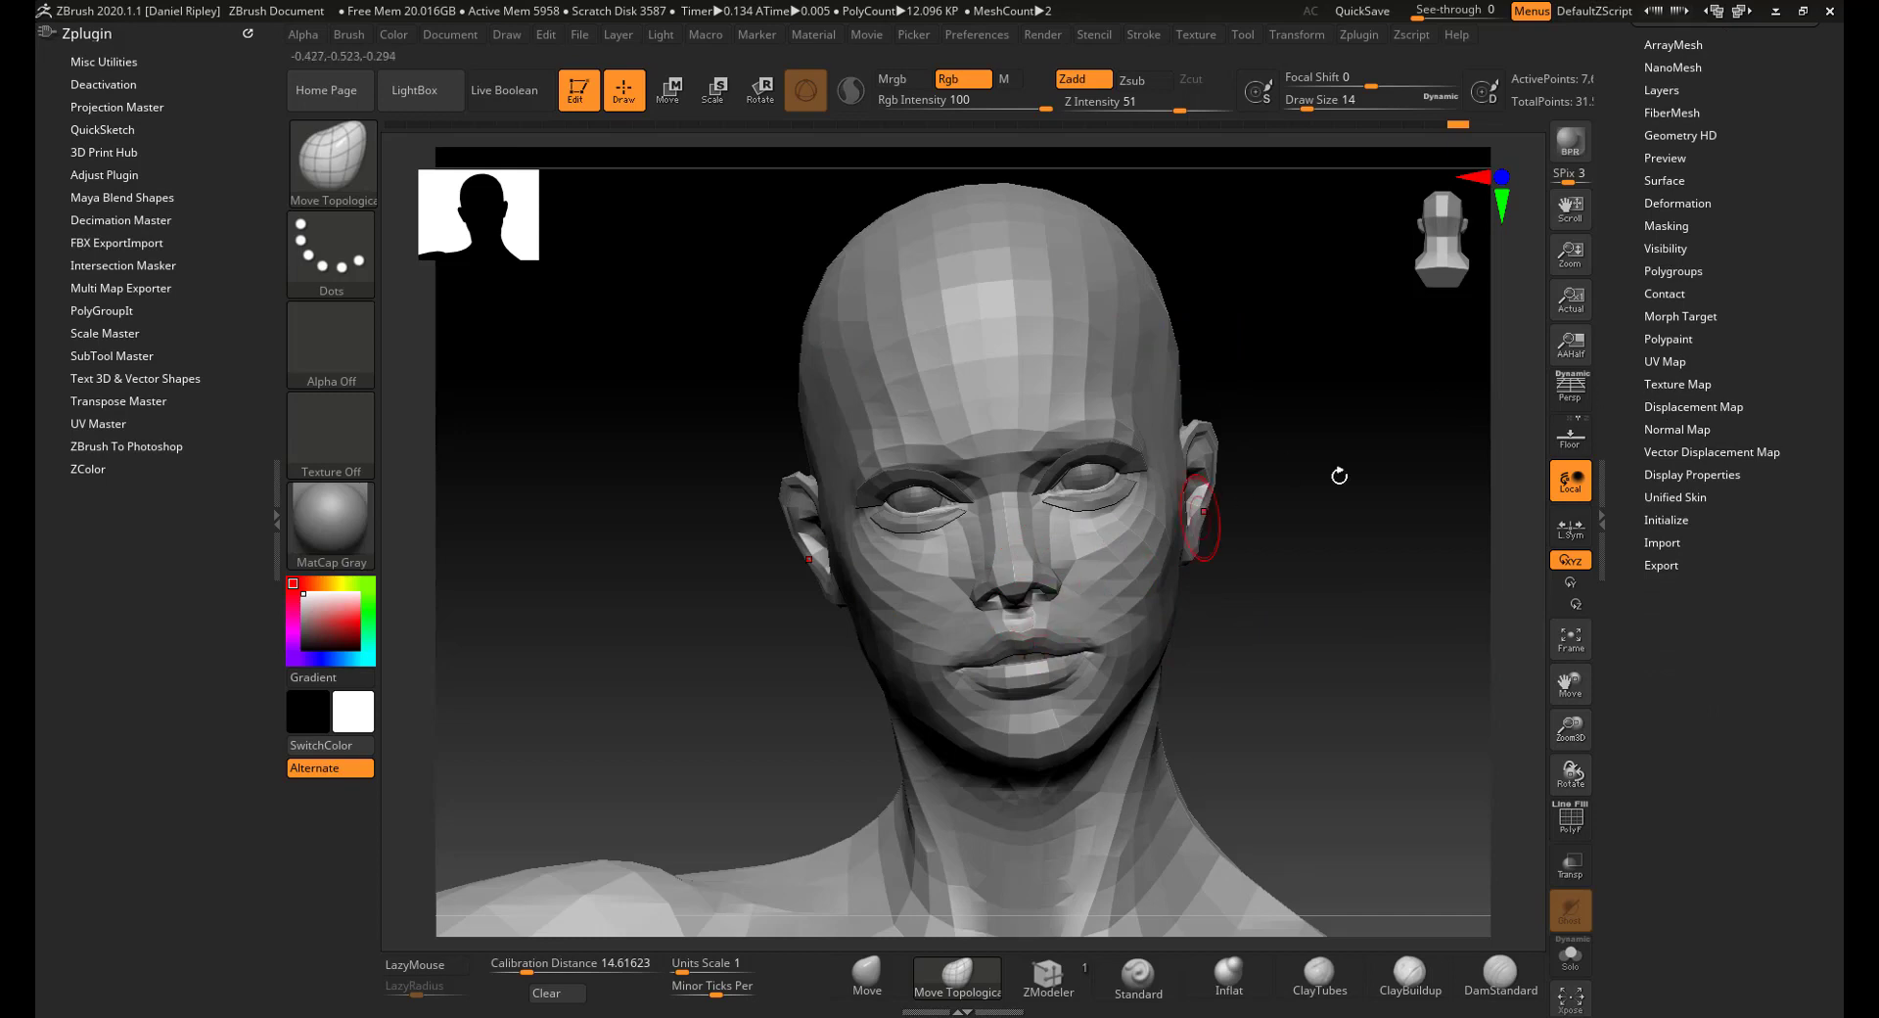
pyautogui.click(1661, 565)
pyautogui.scroll(5, 1822, 709)
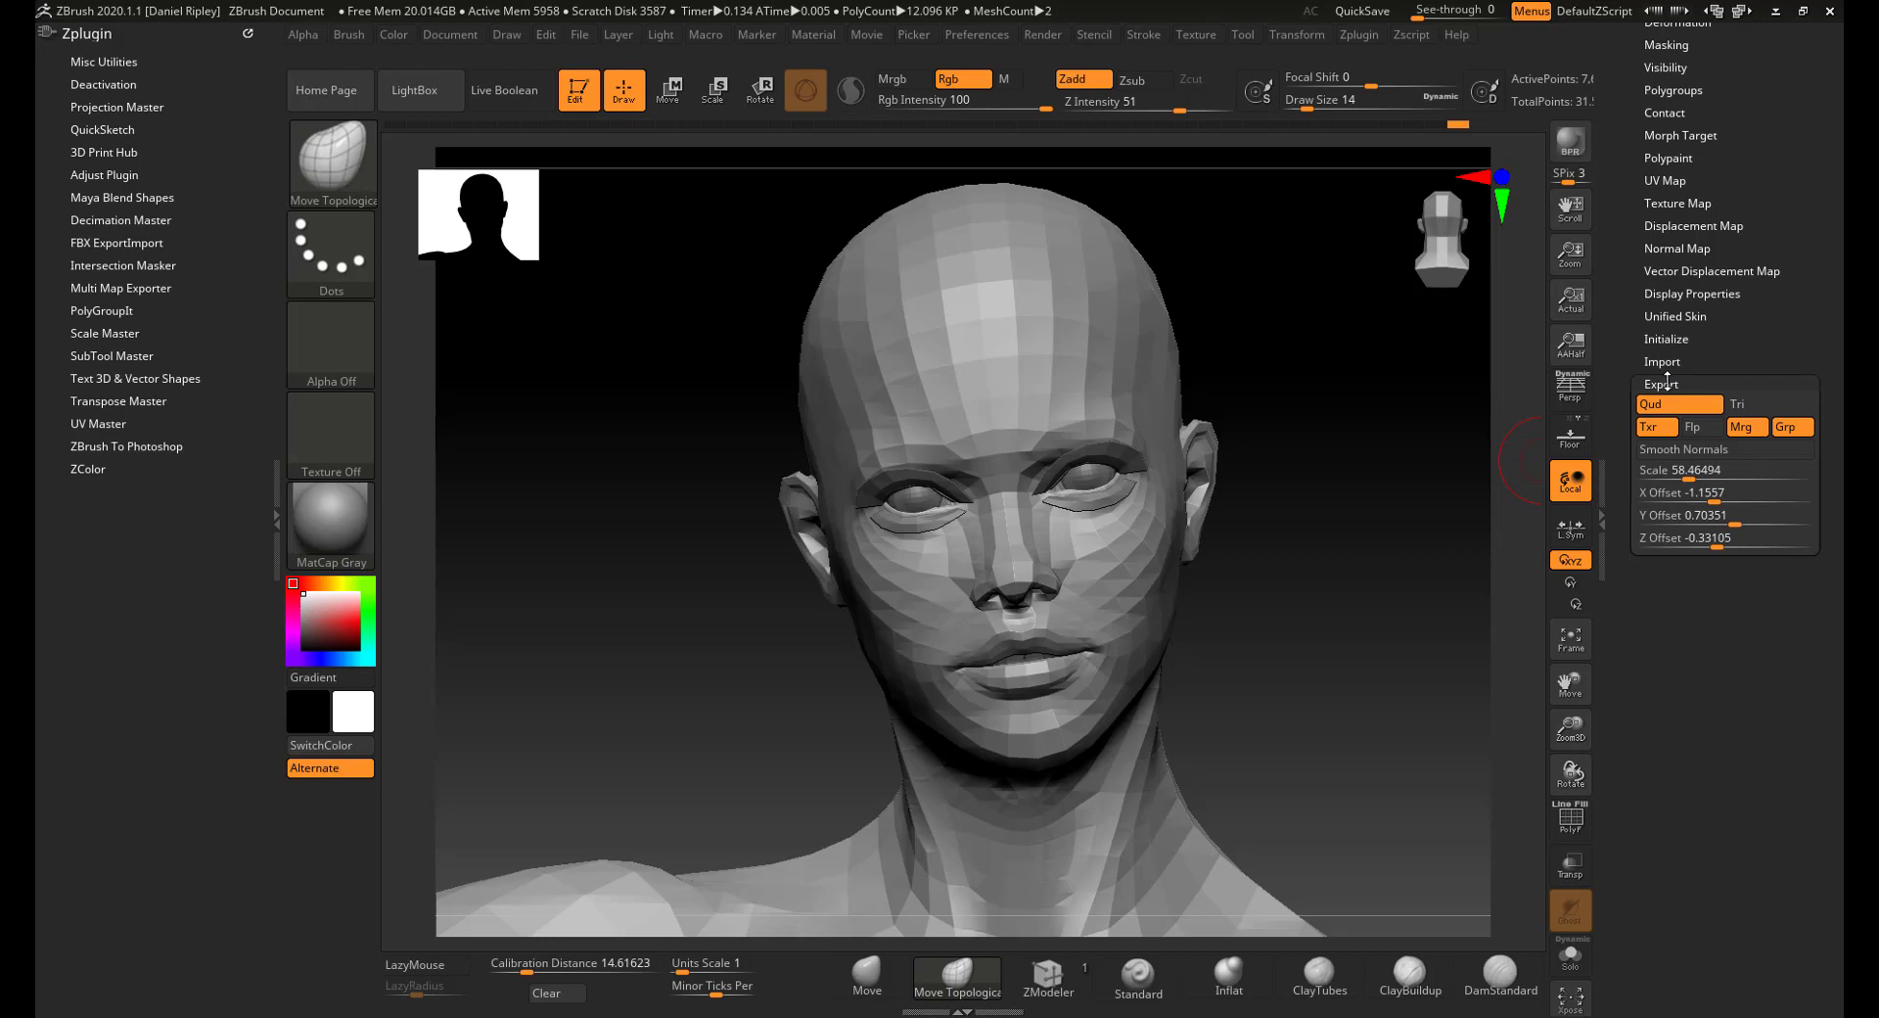
pyautogui.click(1666, 384)
pyautogui.moveTo(1721, 527); pyautogui.dragTo(1732, 615)
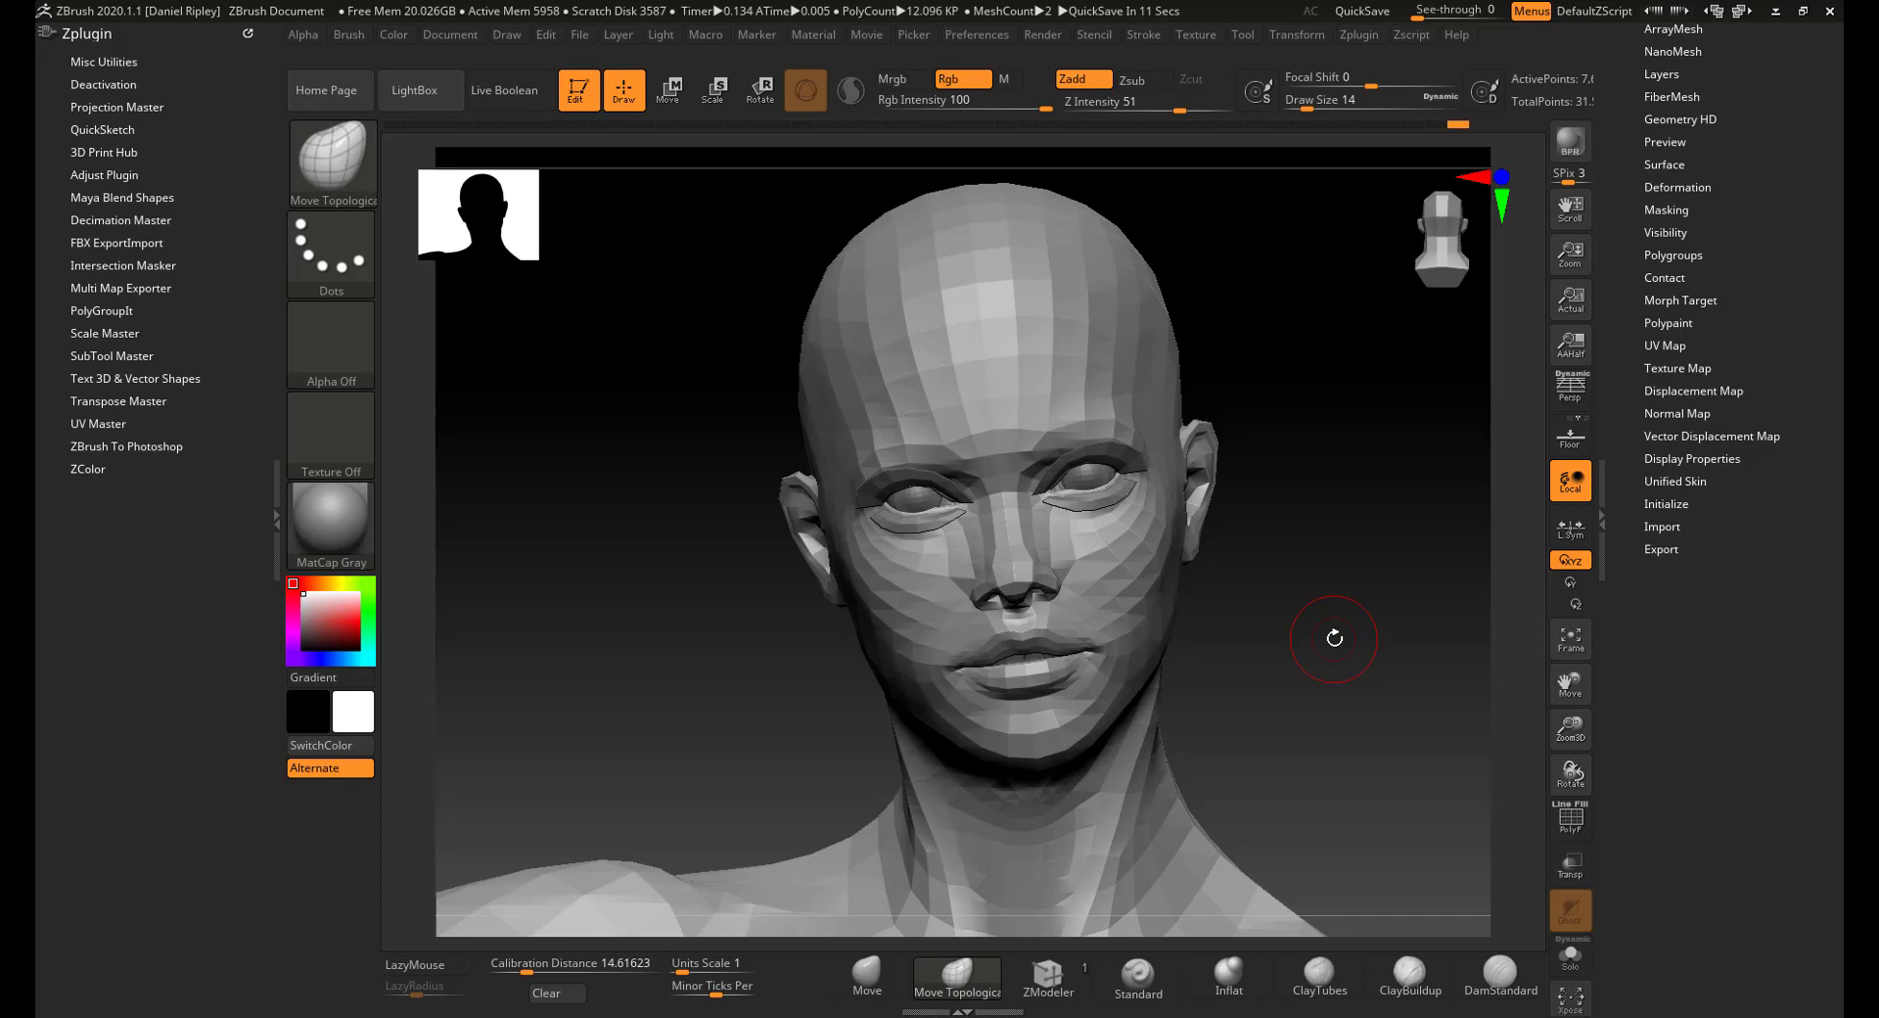
pyautogui.click(1661, 549)
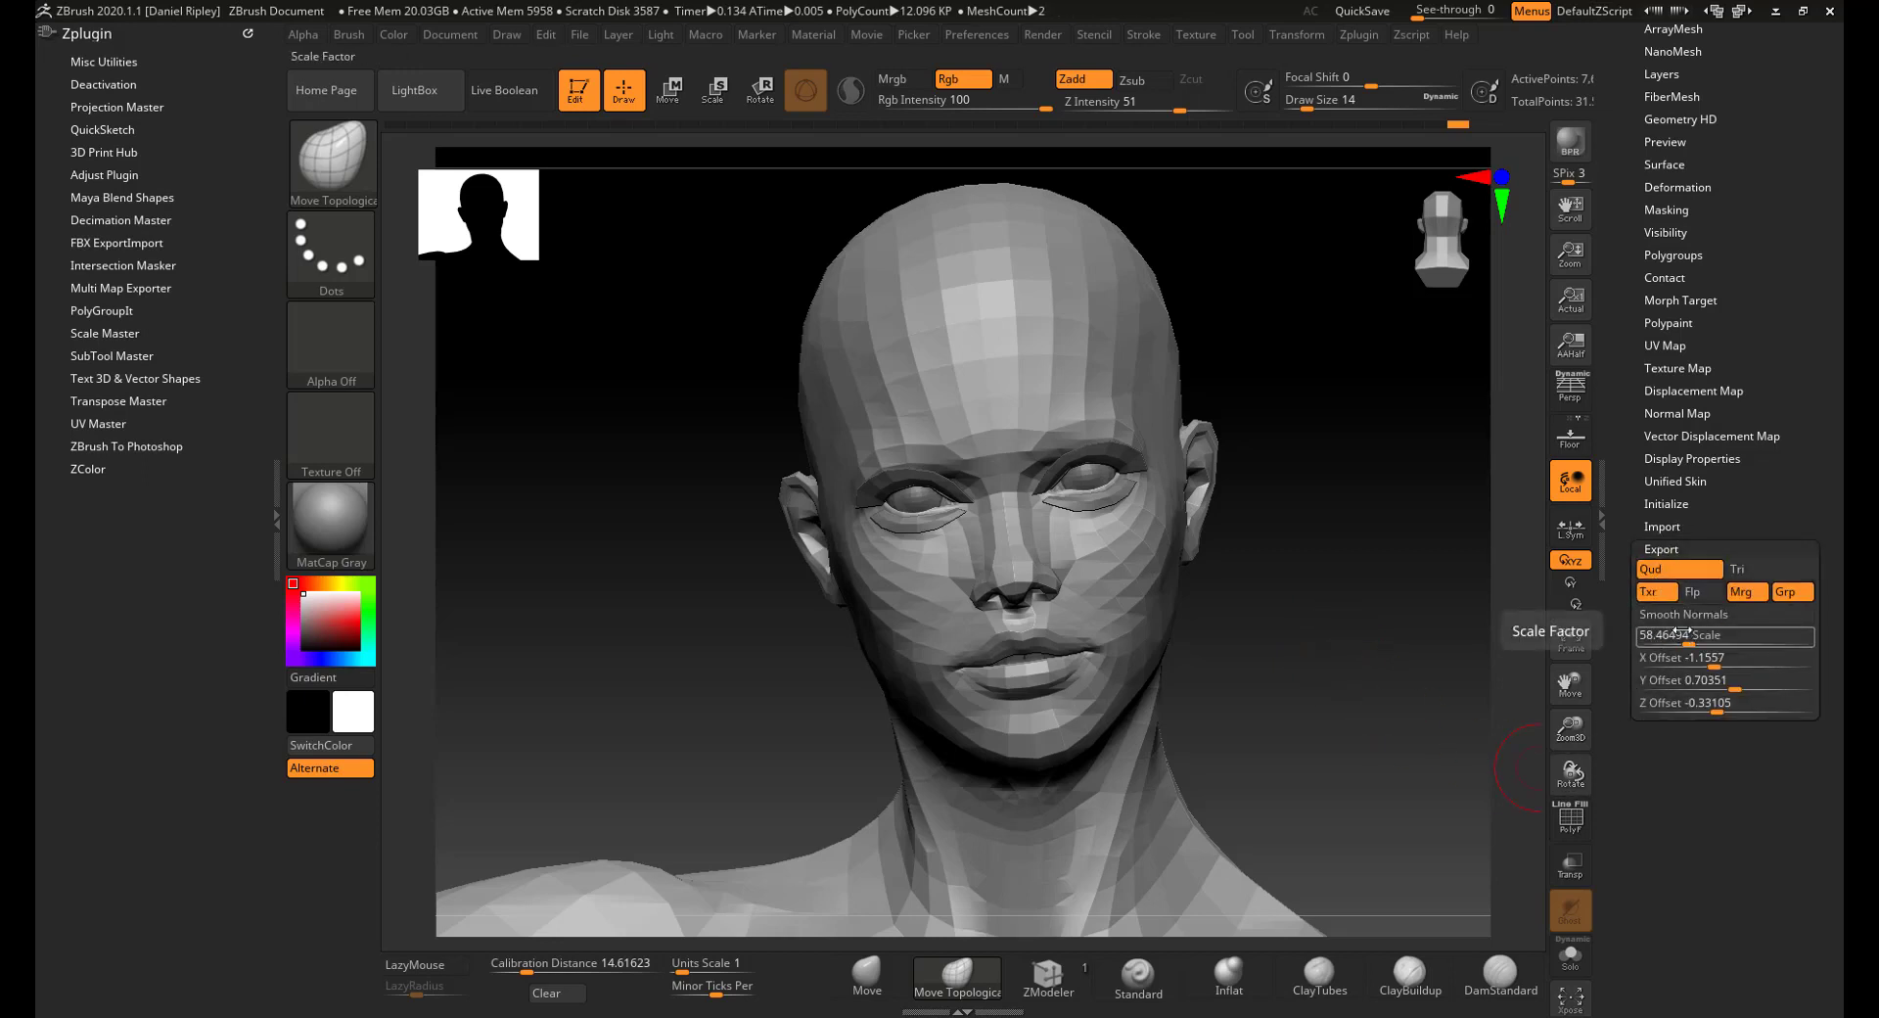
pyautogui.click(1665, 549)
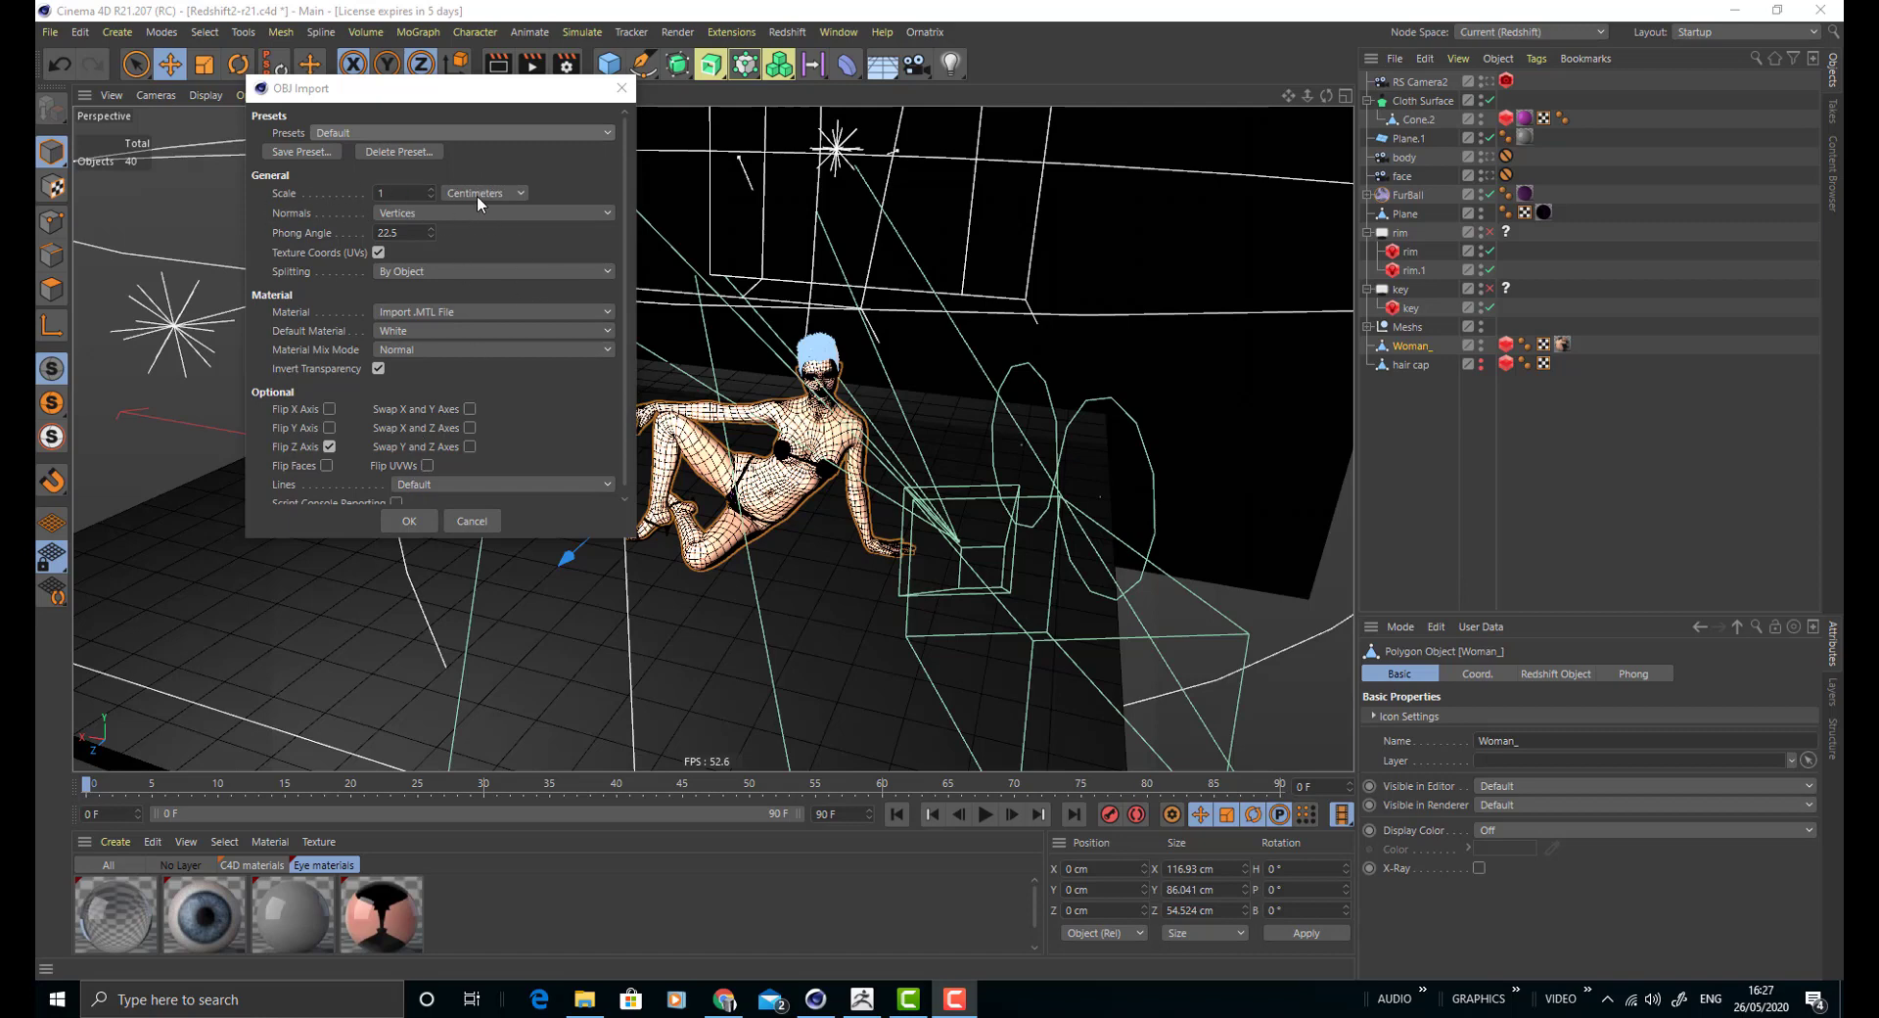
# - In Cinema 4D, import the OBJ figure with the Default preset at a scale of 1 centimetre
pyautogui.click(409, 522)
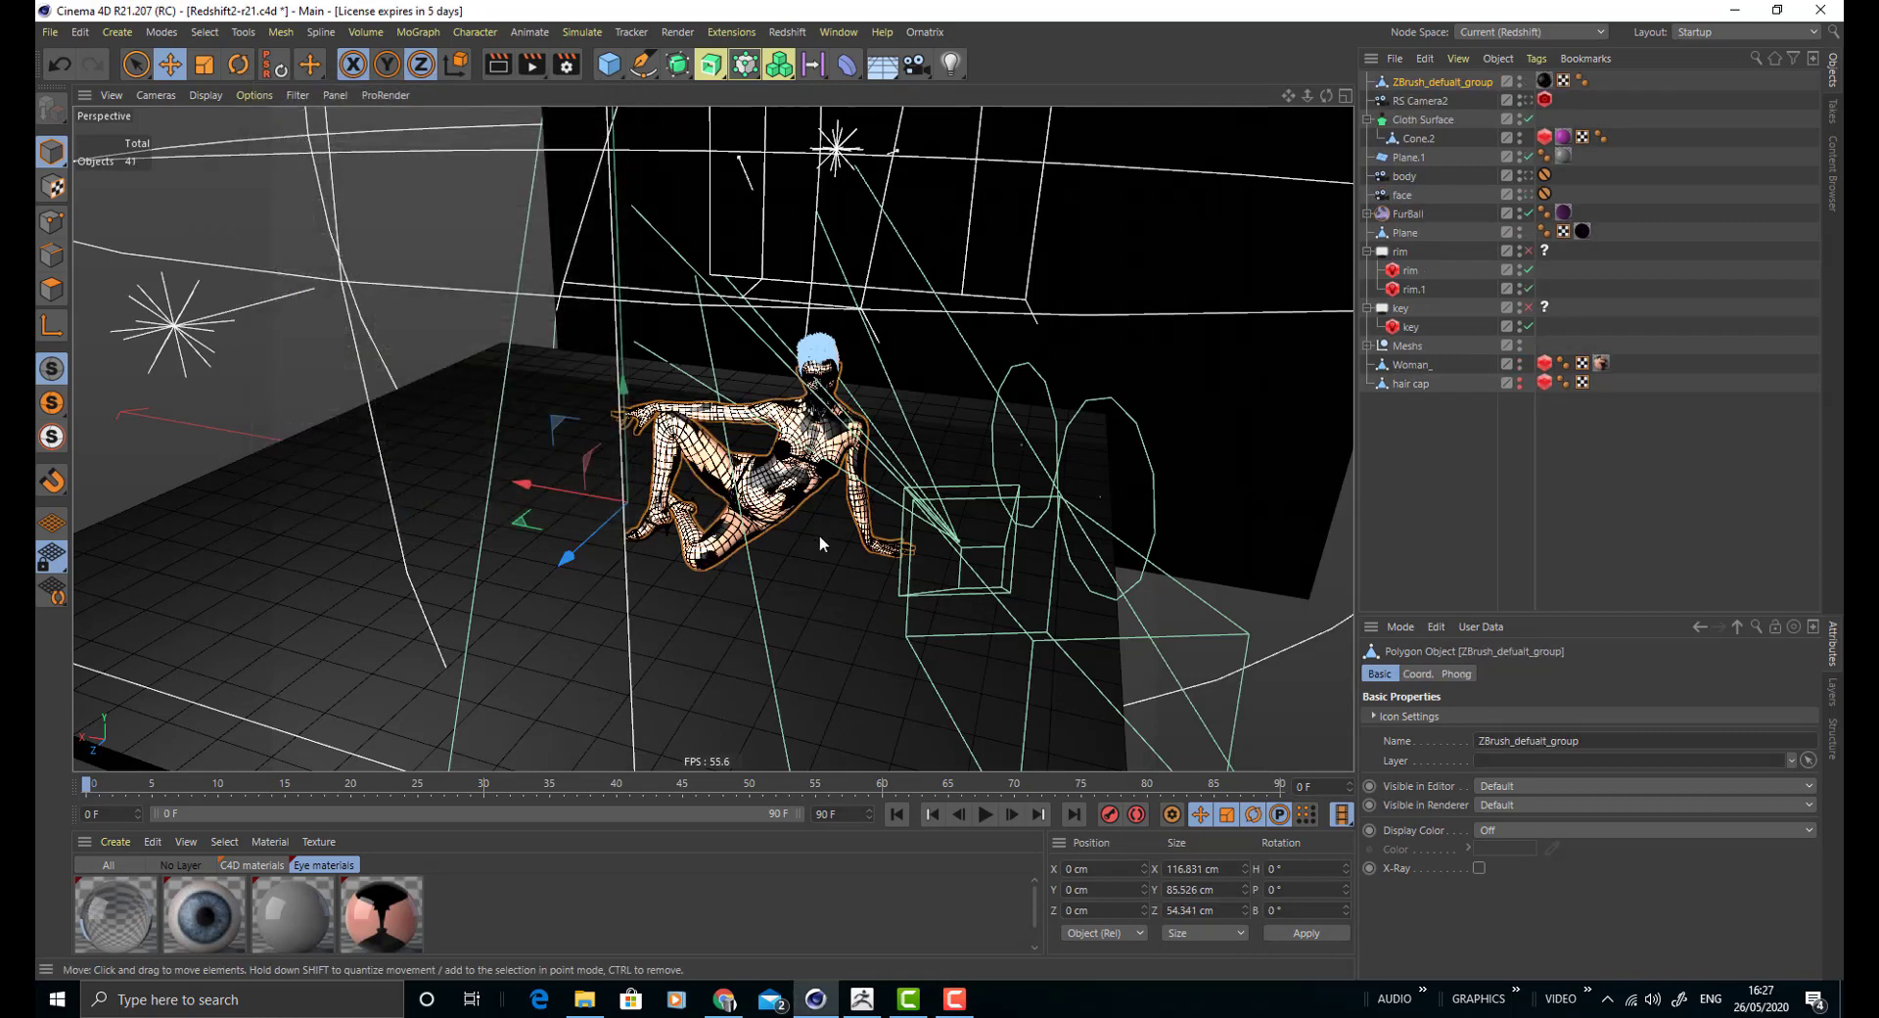
pyautogui.scroll(6, 832, 422)
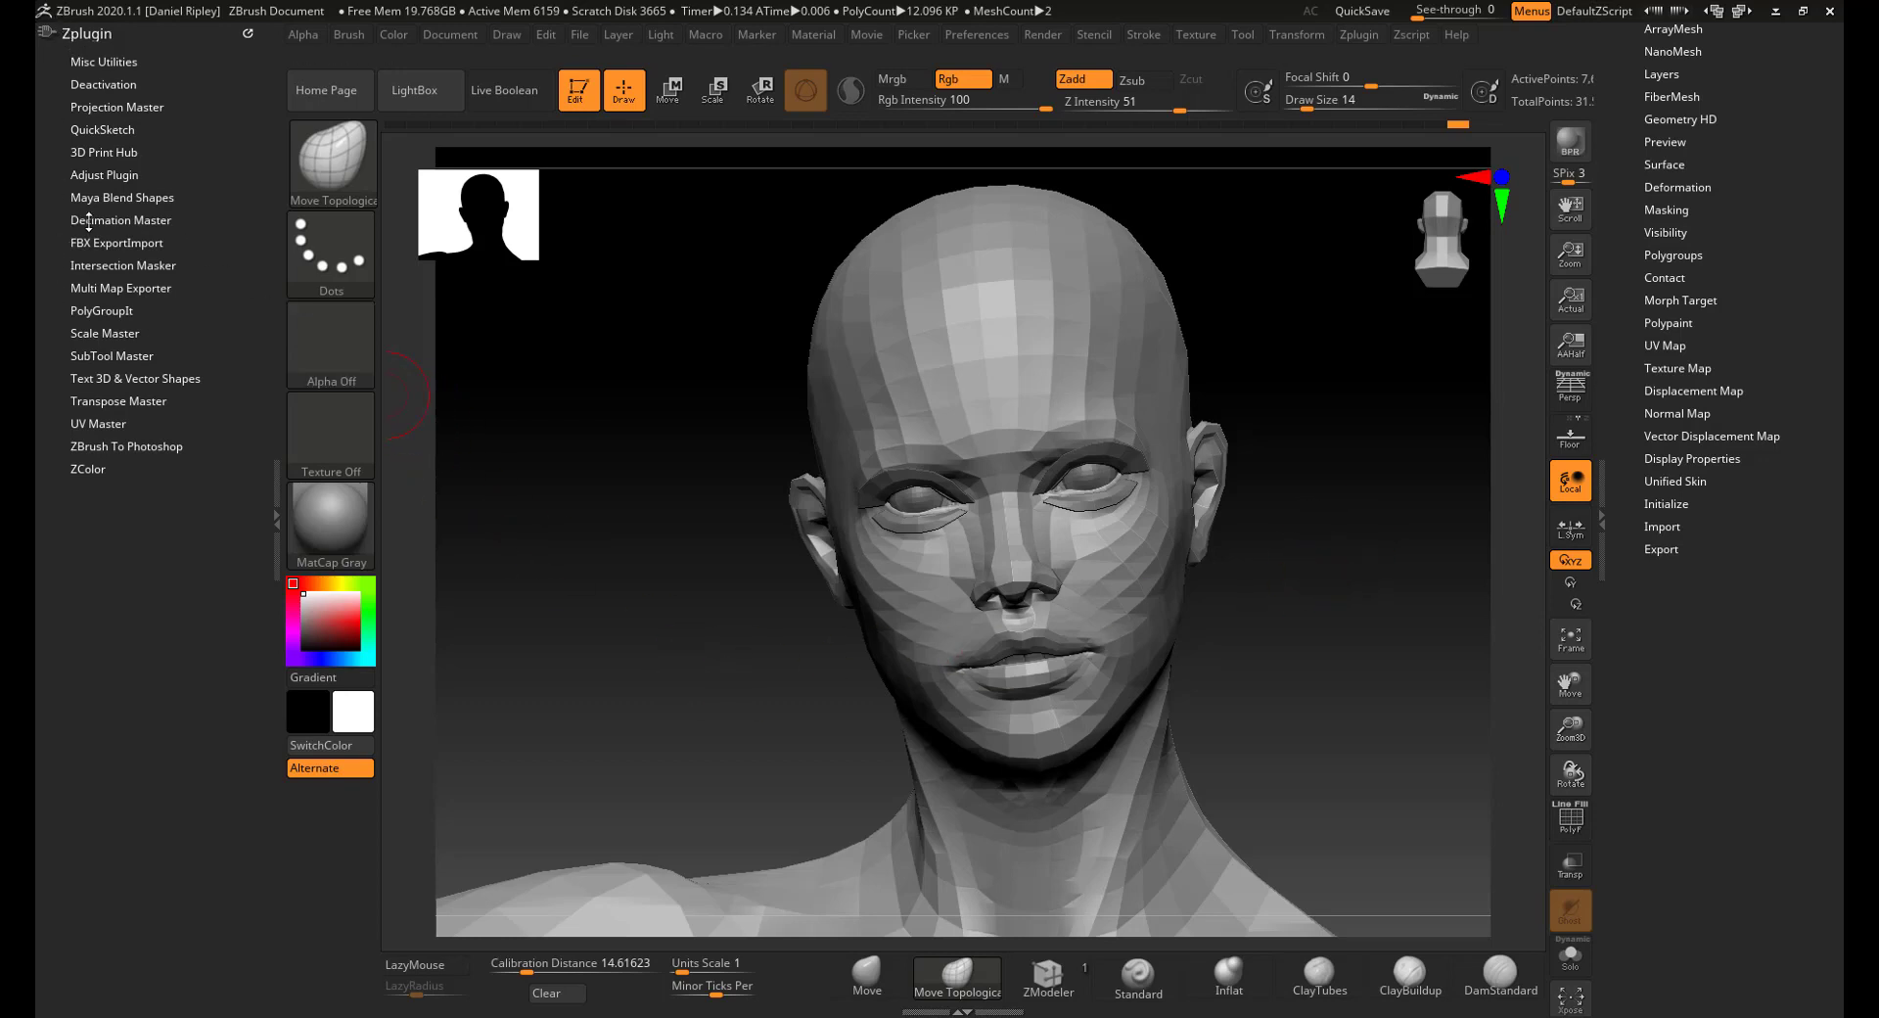
# - Back in ZBrush, examine the Multi Map Exporter's map size and its displacement map export options
pyautogui.click(133, 288)
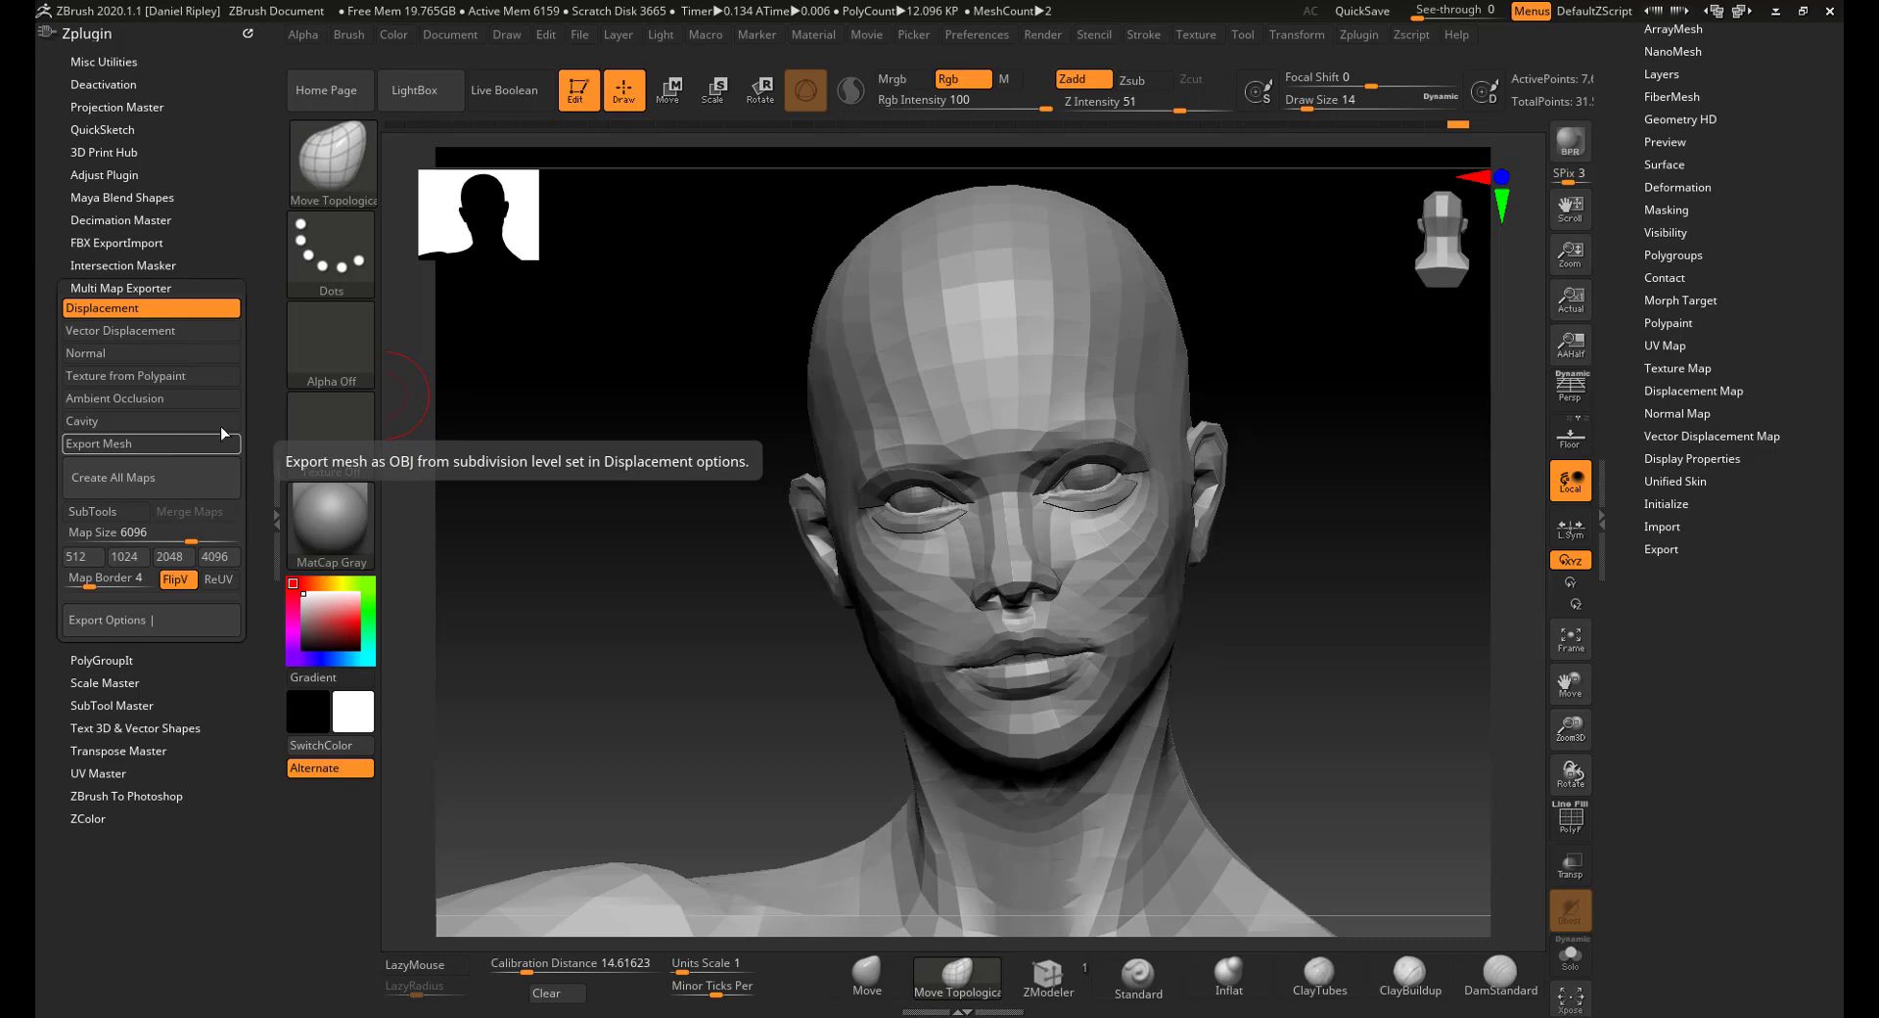
pyautogui.click(1676, 390)
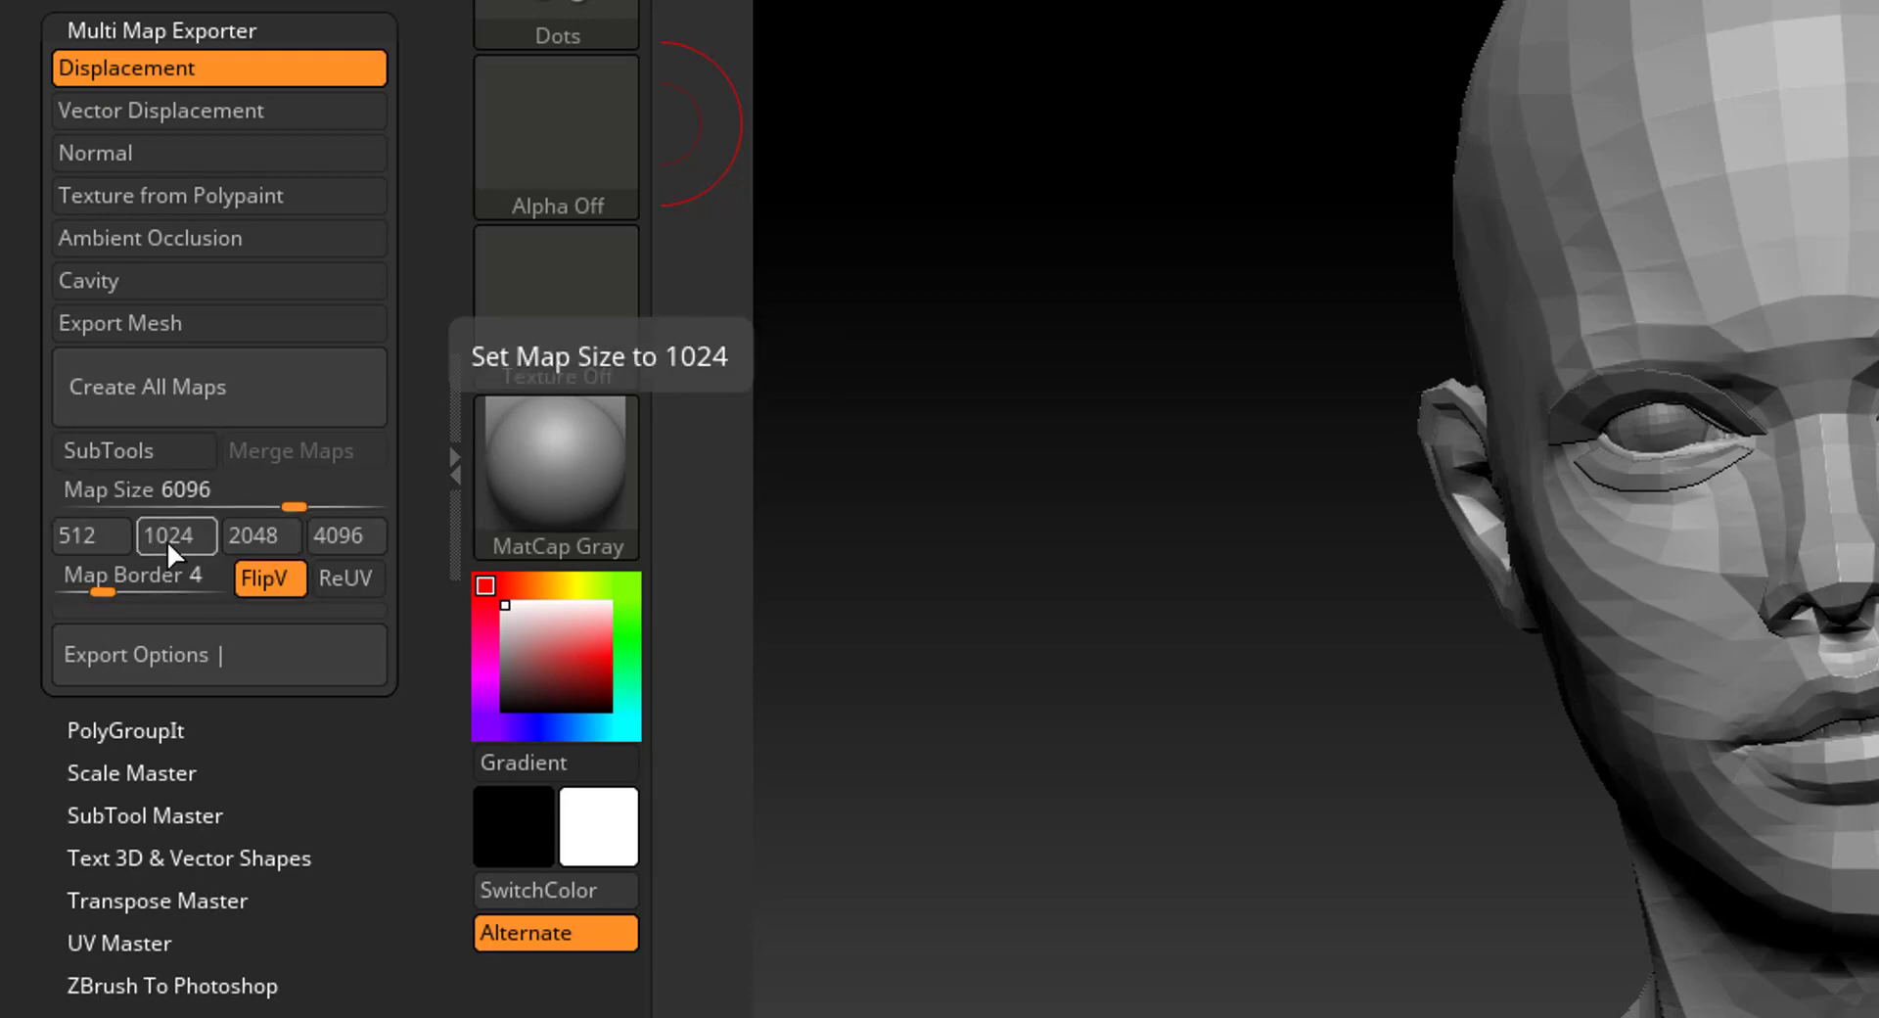
pyautogui.click(213, 660)
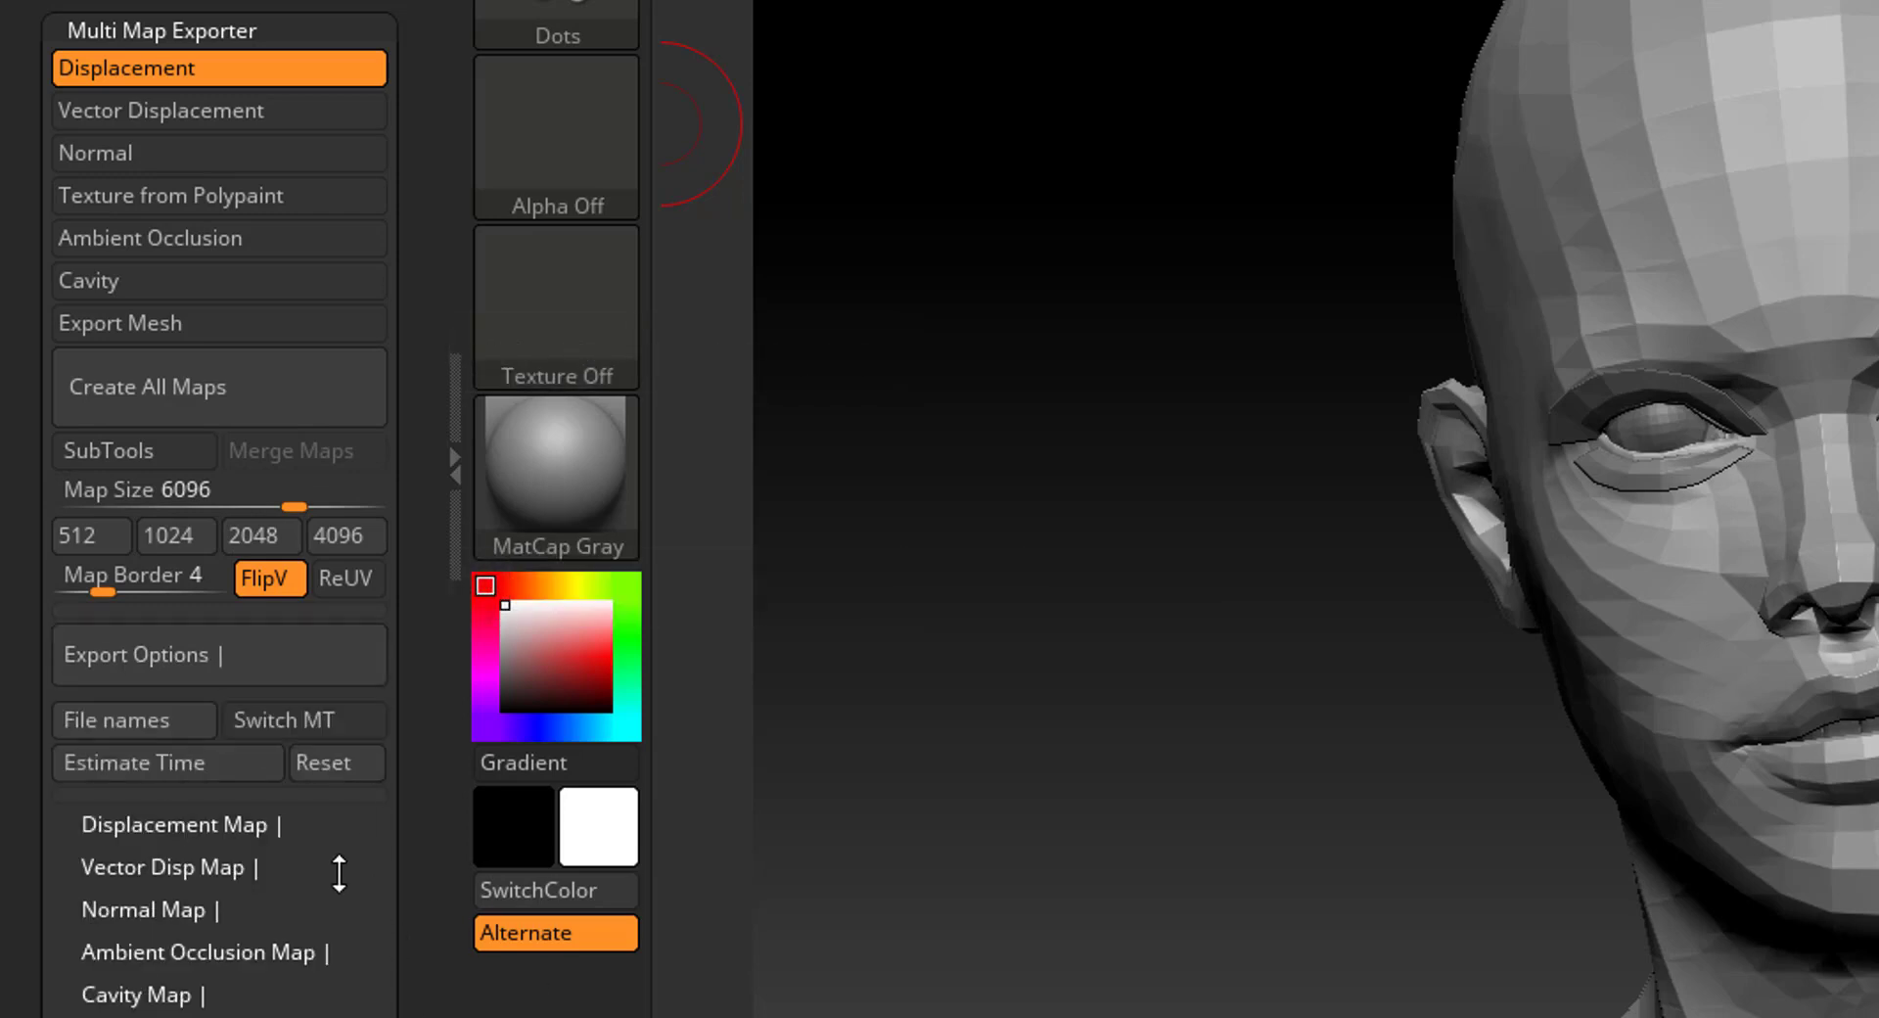
pyautogui.click(216, 824)
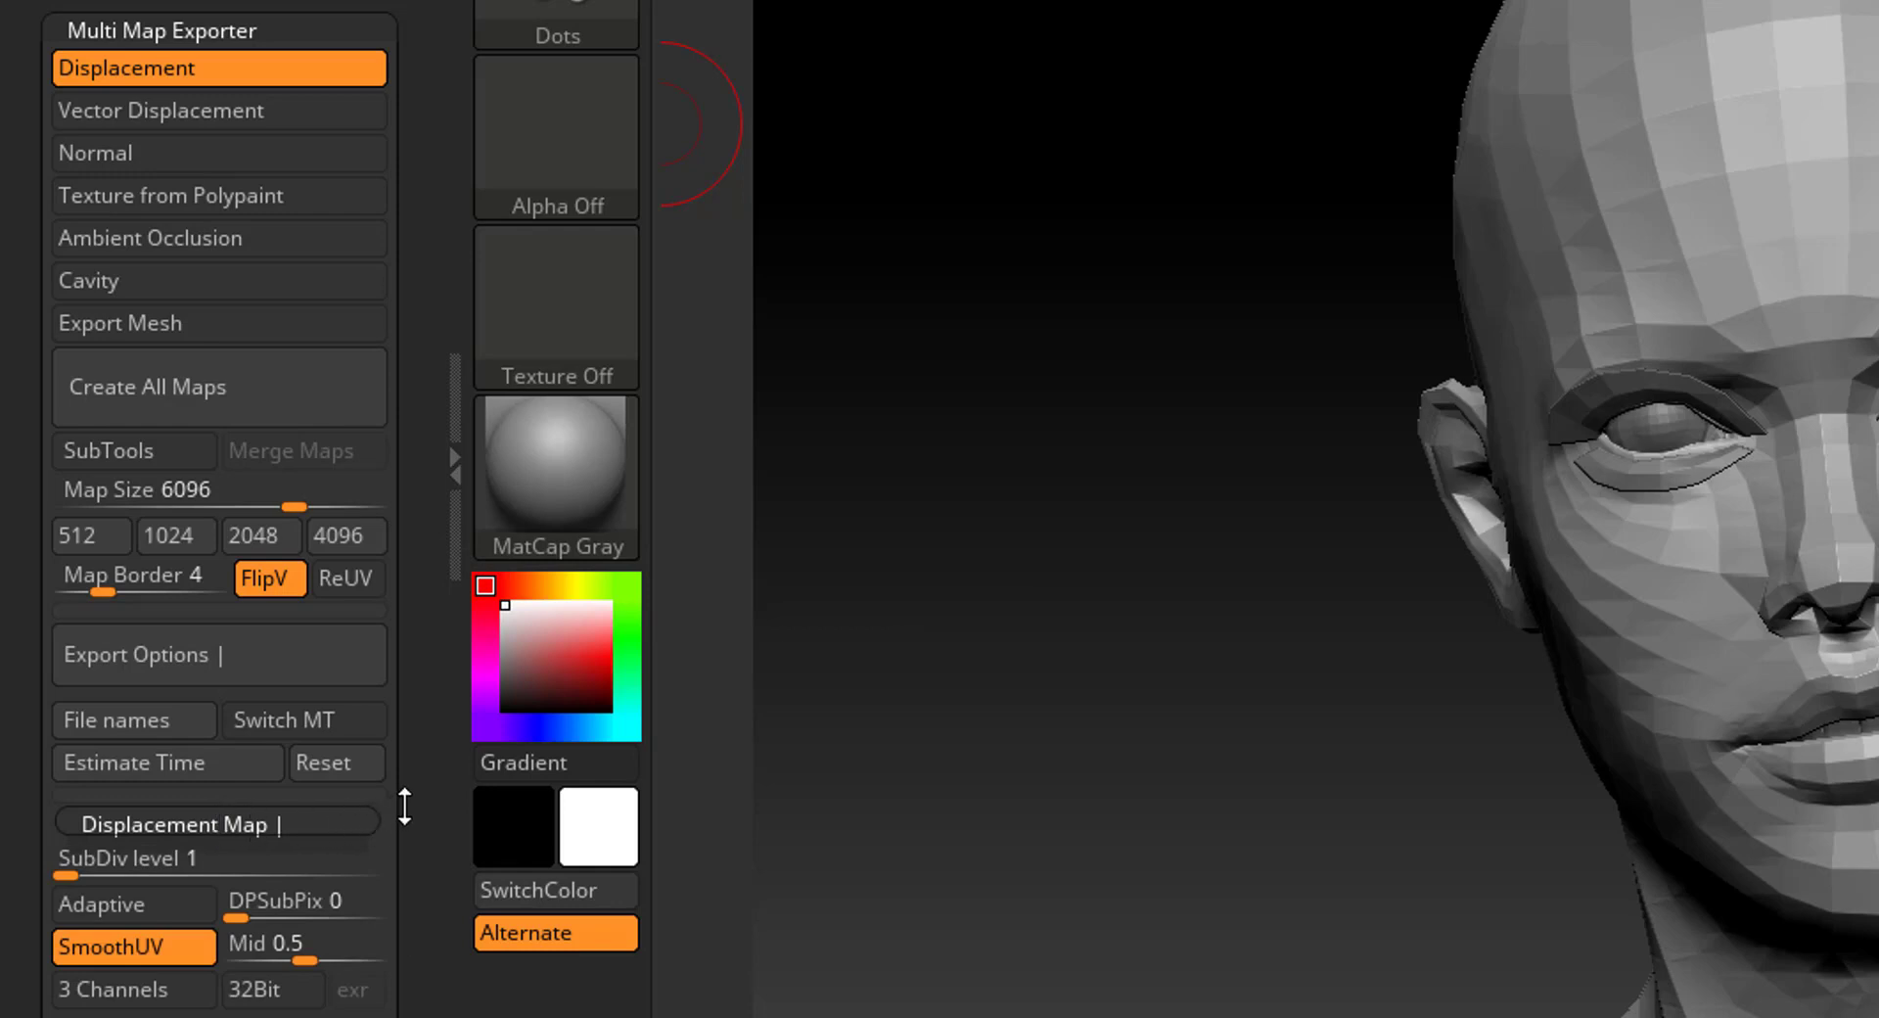
pyautogui.moveTo(403, 801); pyautogui.dragTo(411, 633)
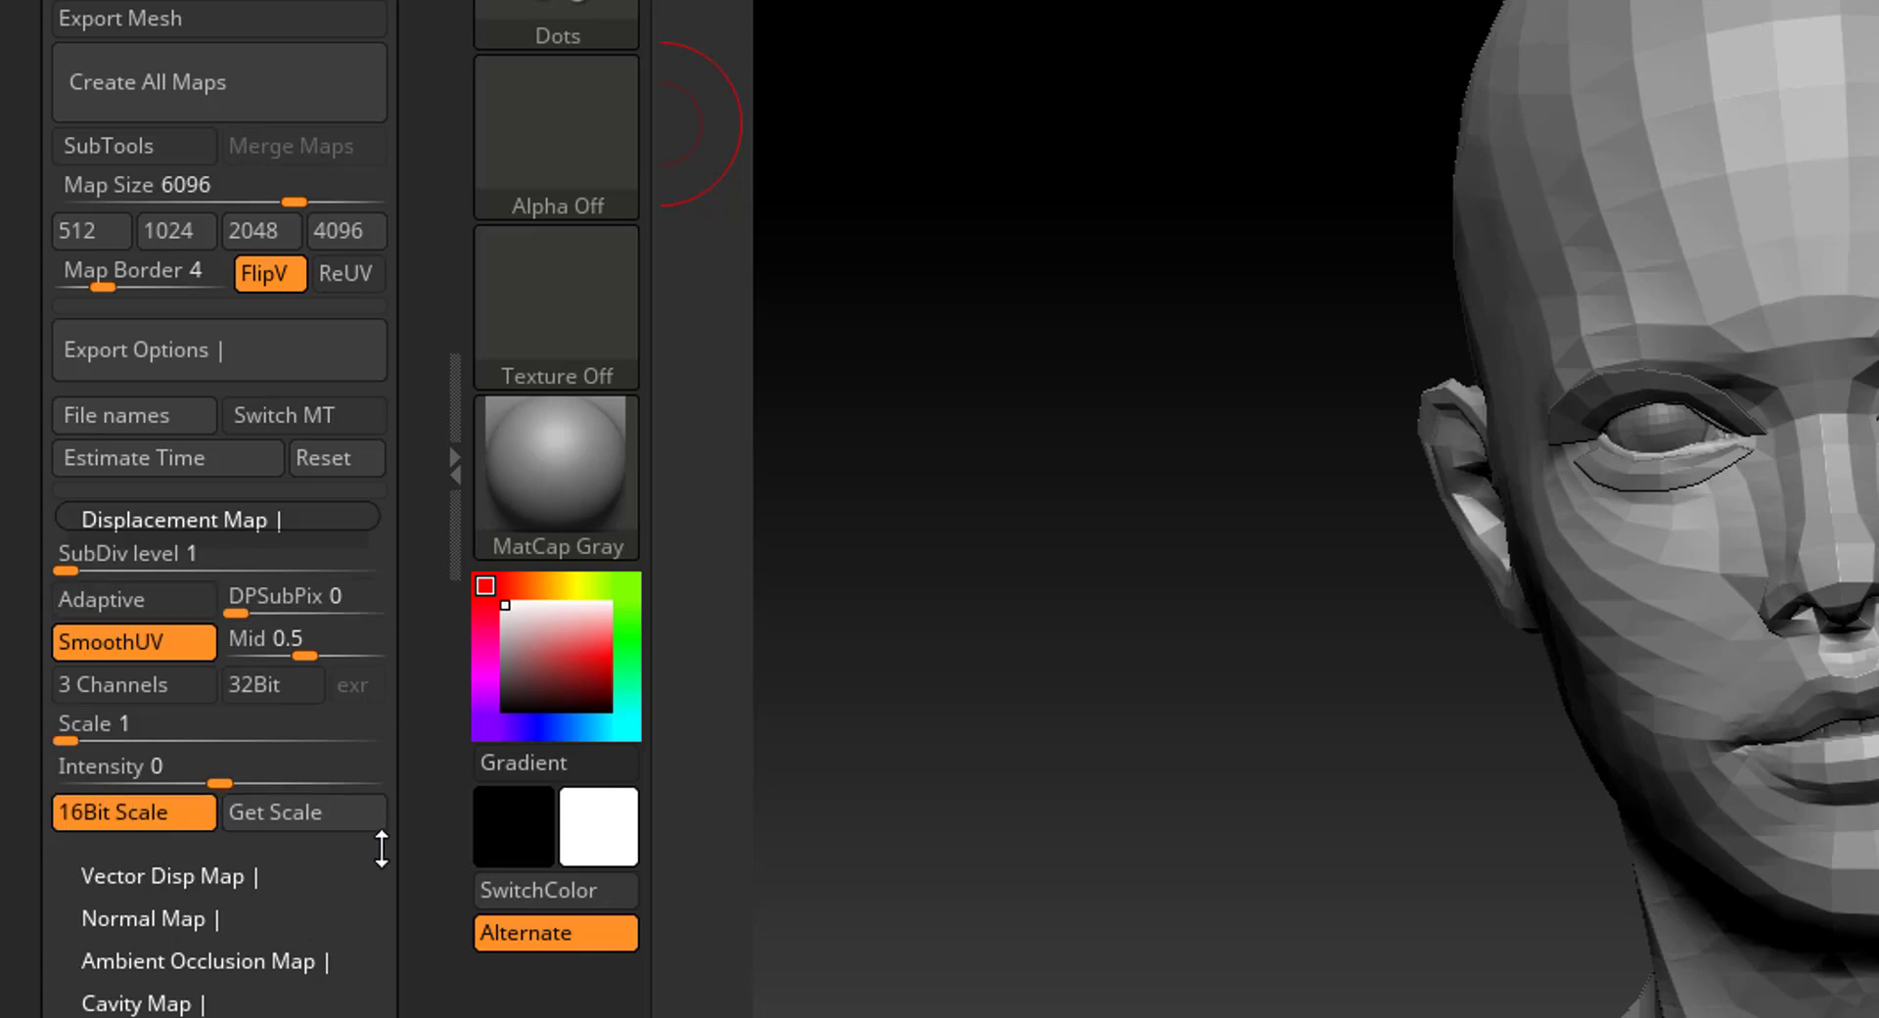
pyautogui.click(255, 407)
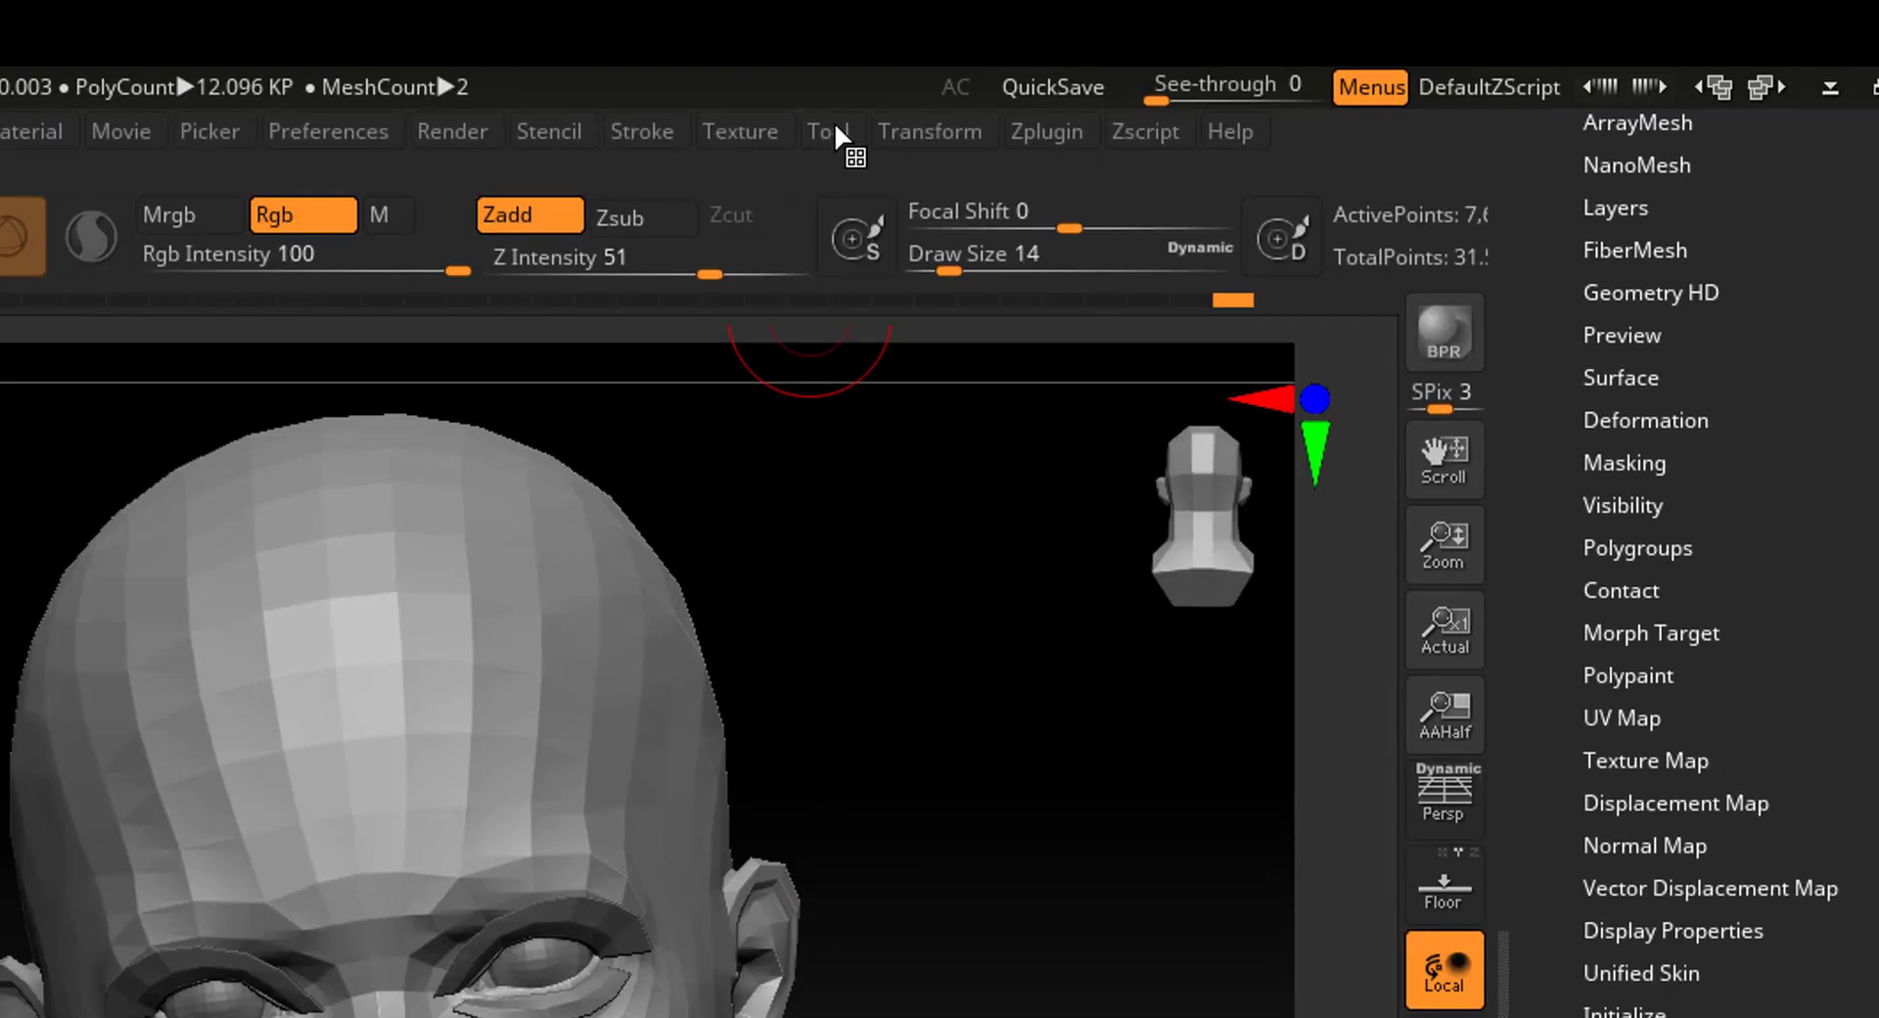
pyautogui.click(832, 122)
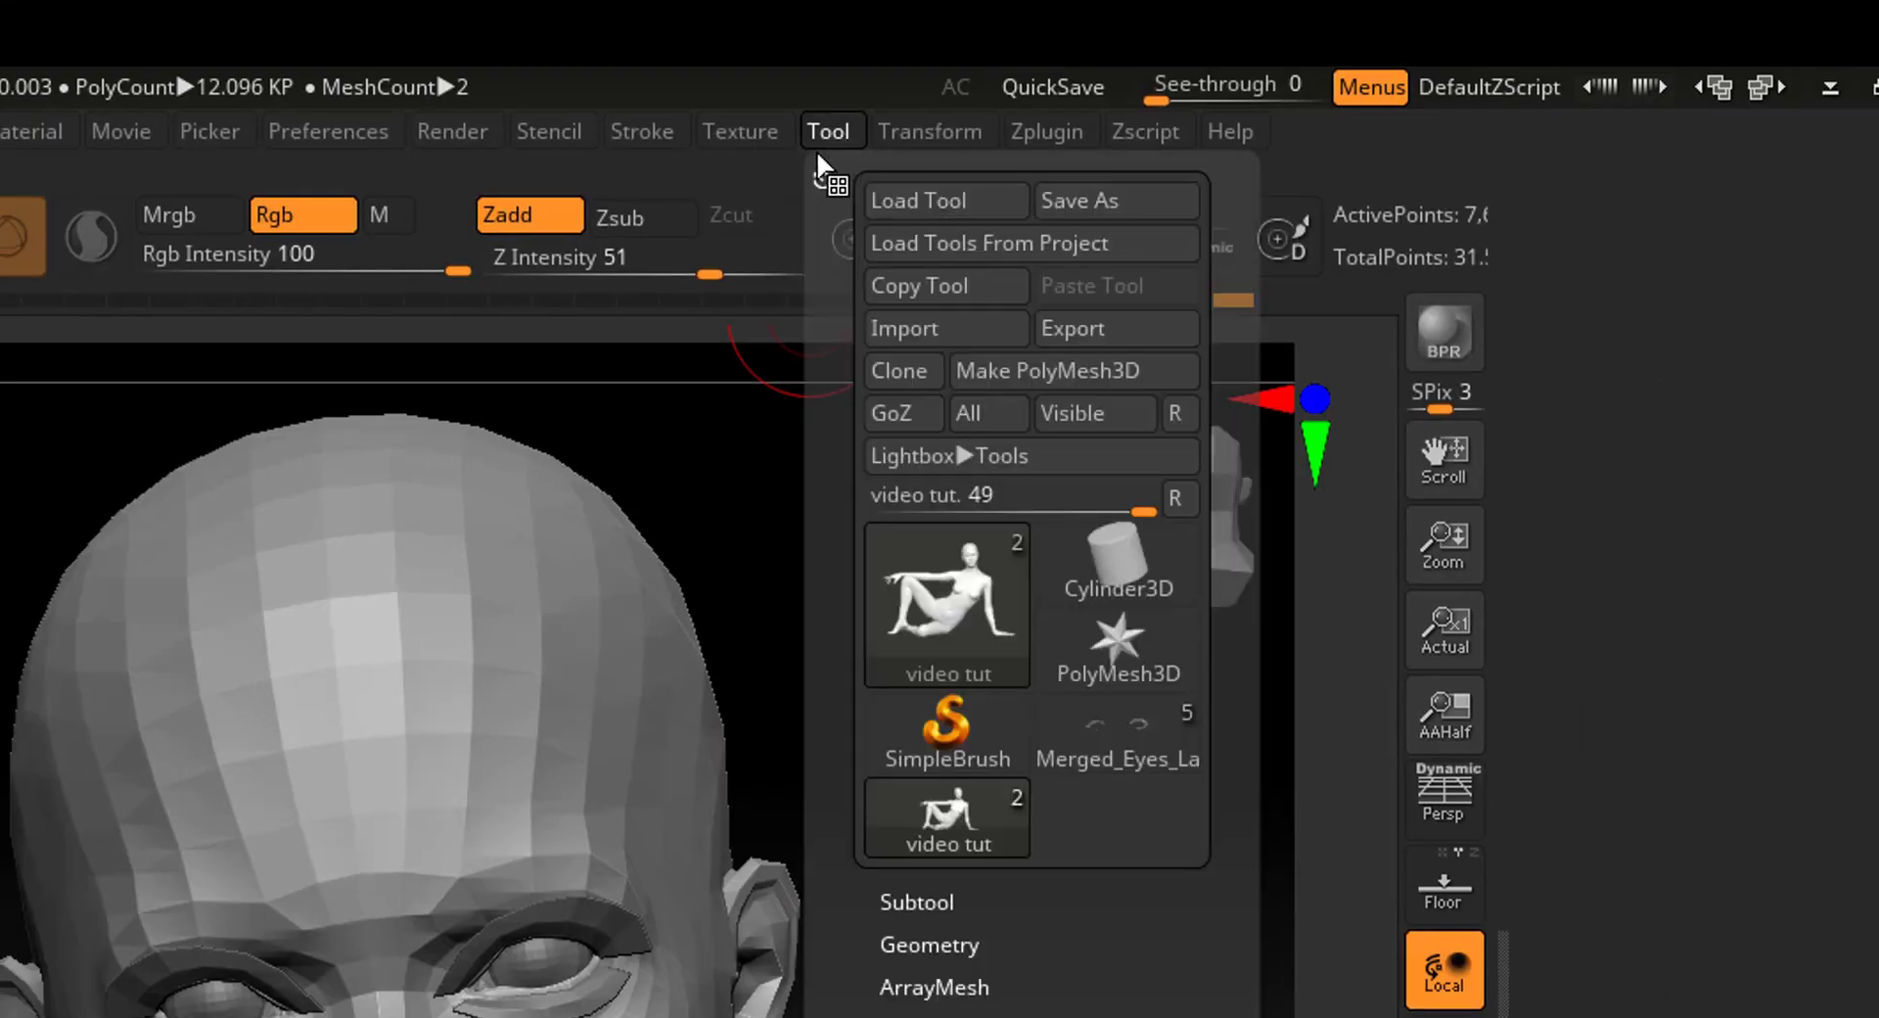
pyautogui.click(828, 131)
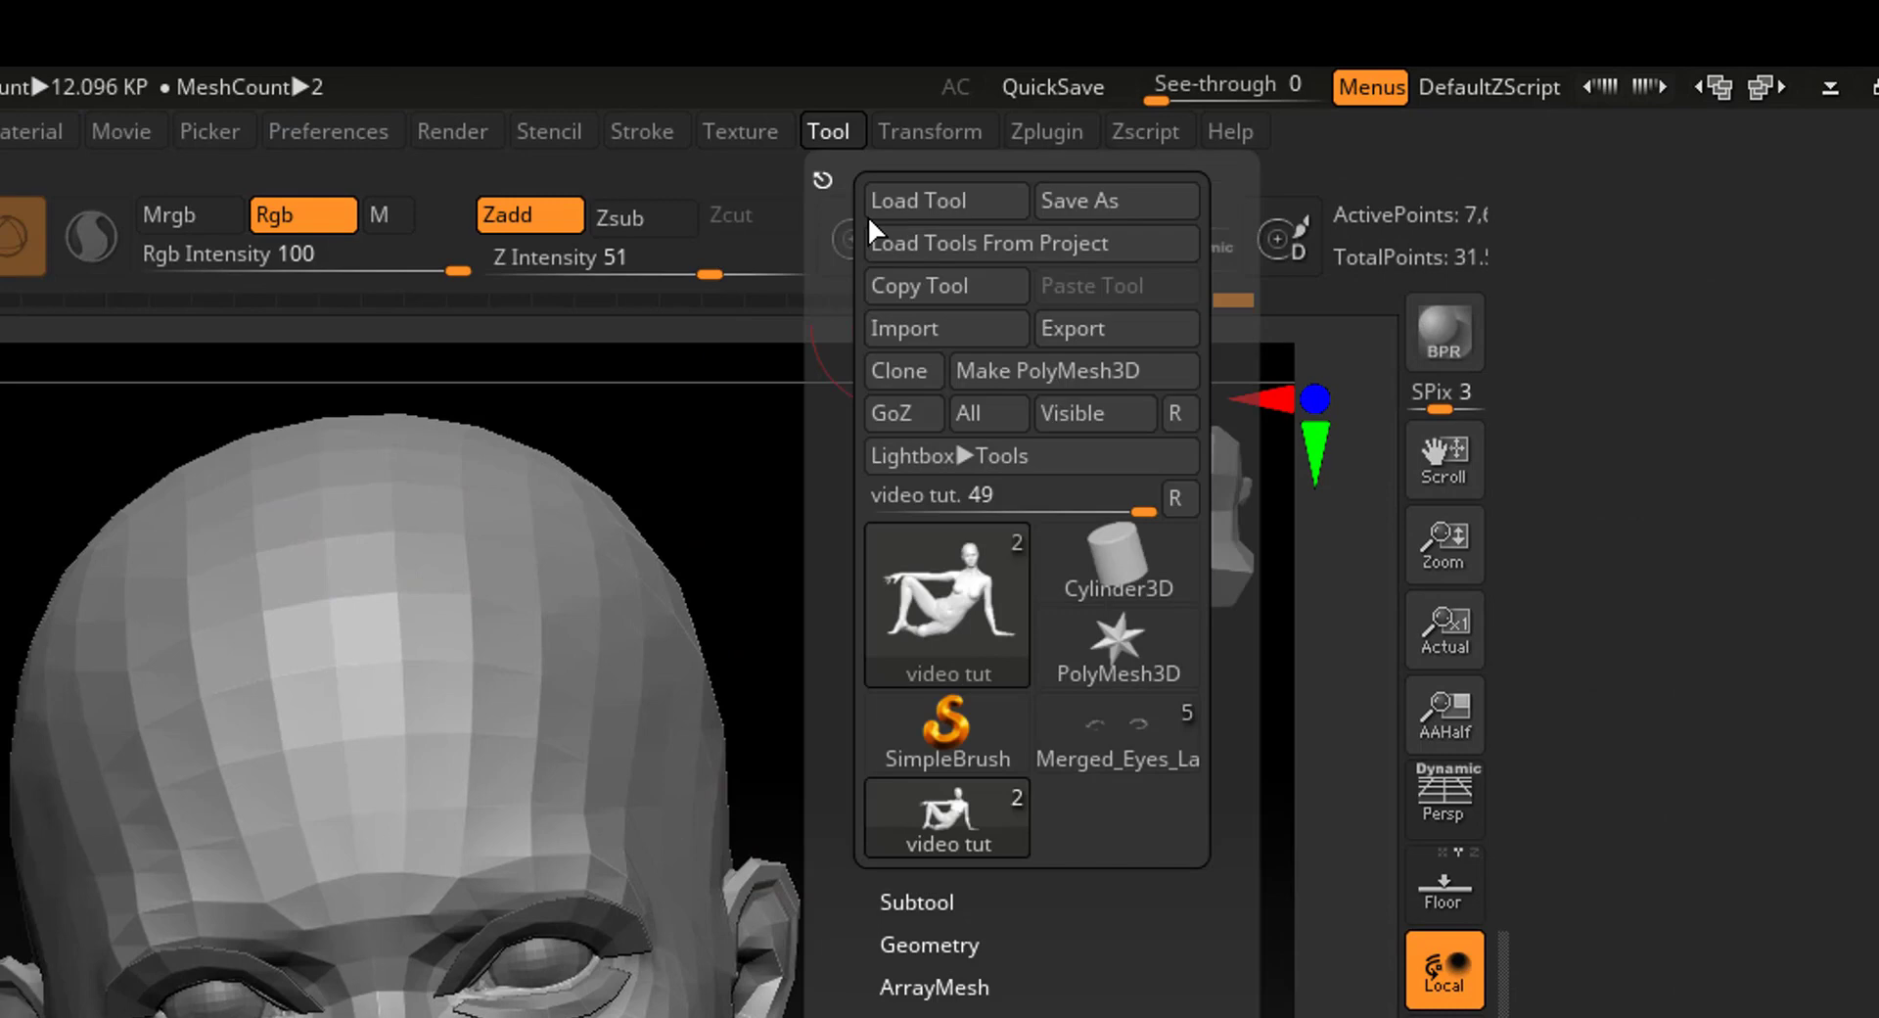
pyautogui.click(926, 327)
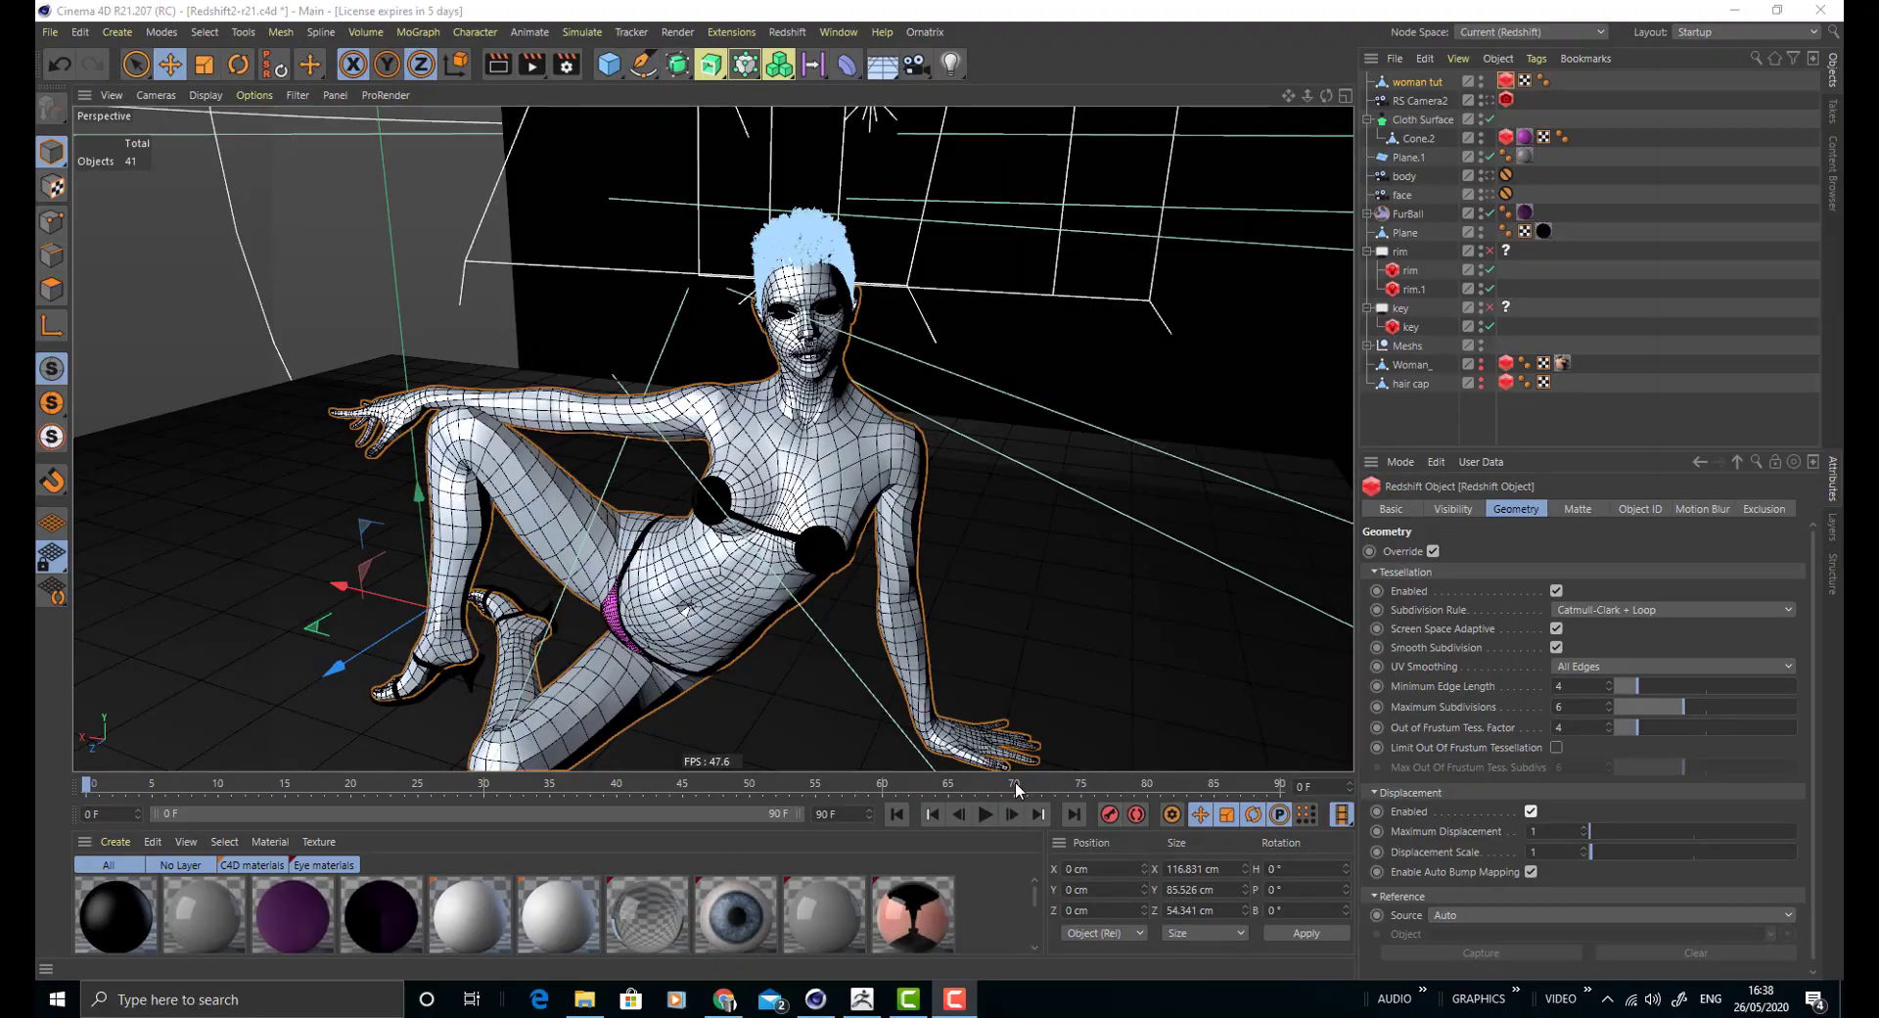
# - In Cinema 4D, enlarge the material area and create a new standard Redshift material
pyautogui.moveTo(1014, 775); pyautogui.dragTo(1023, 594)
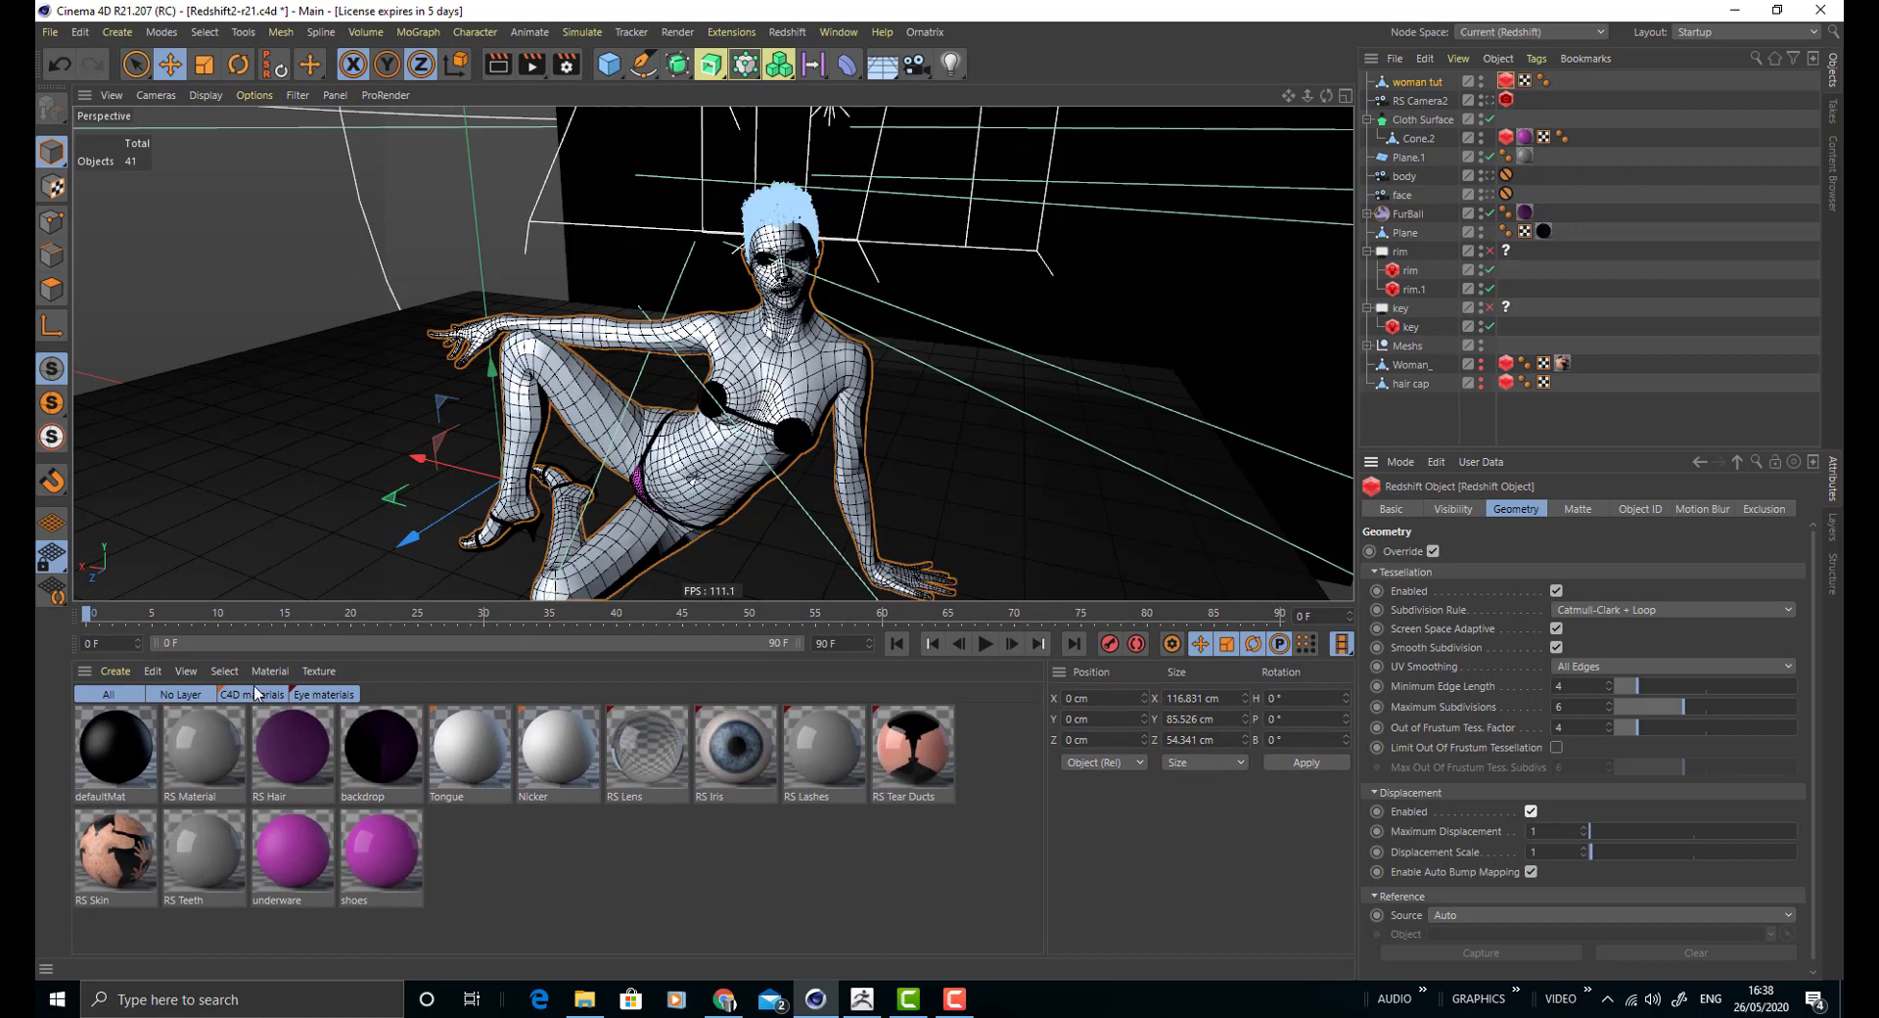
pyautogui.click(123, 671)
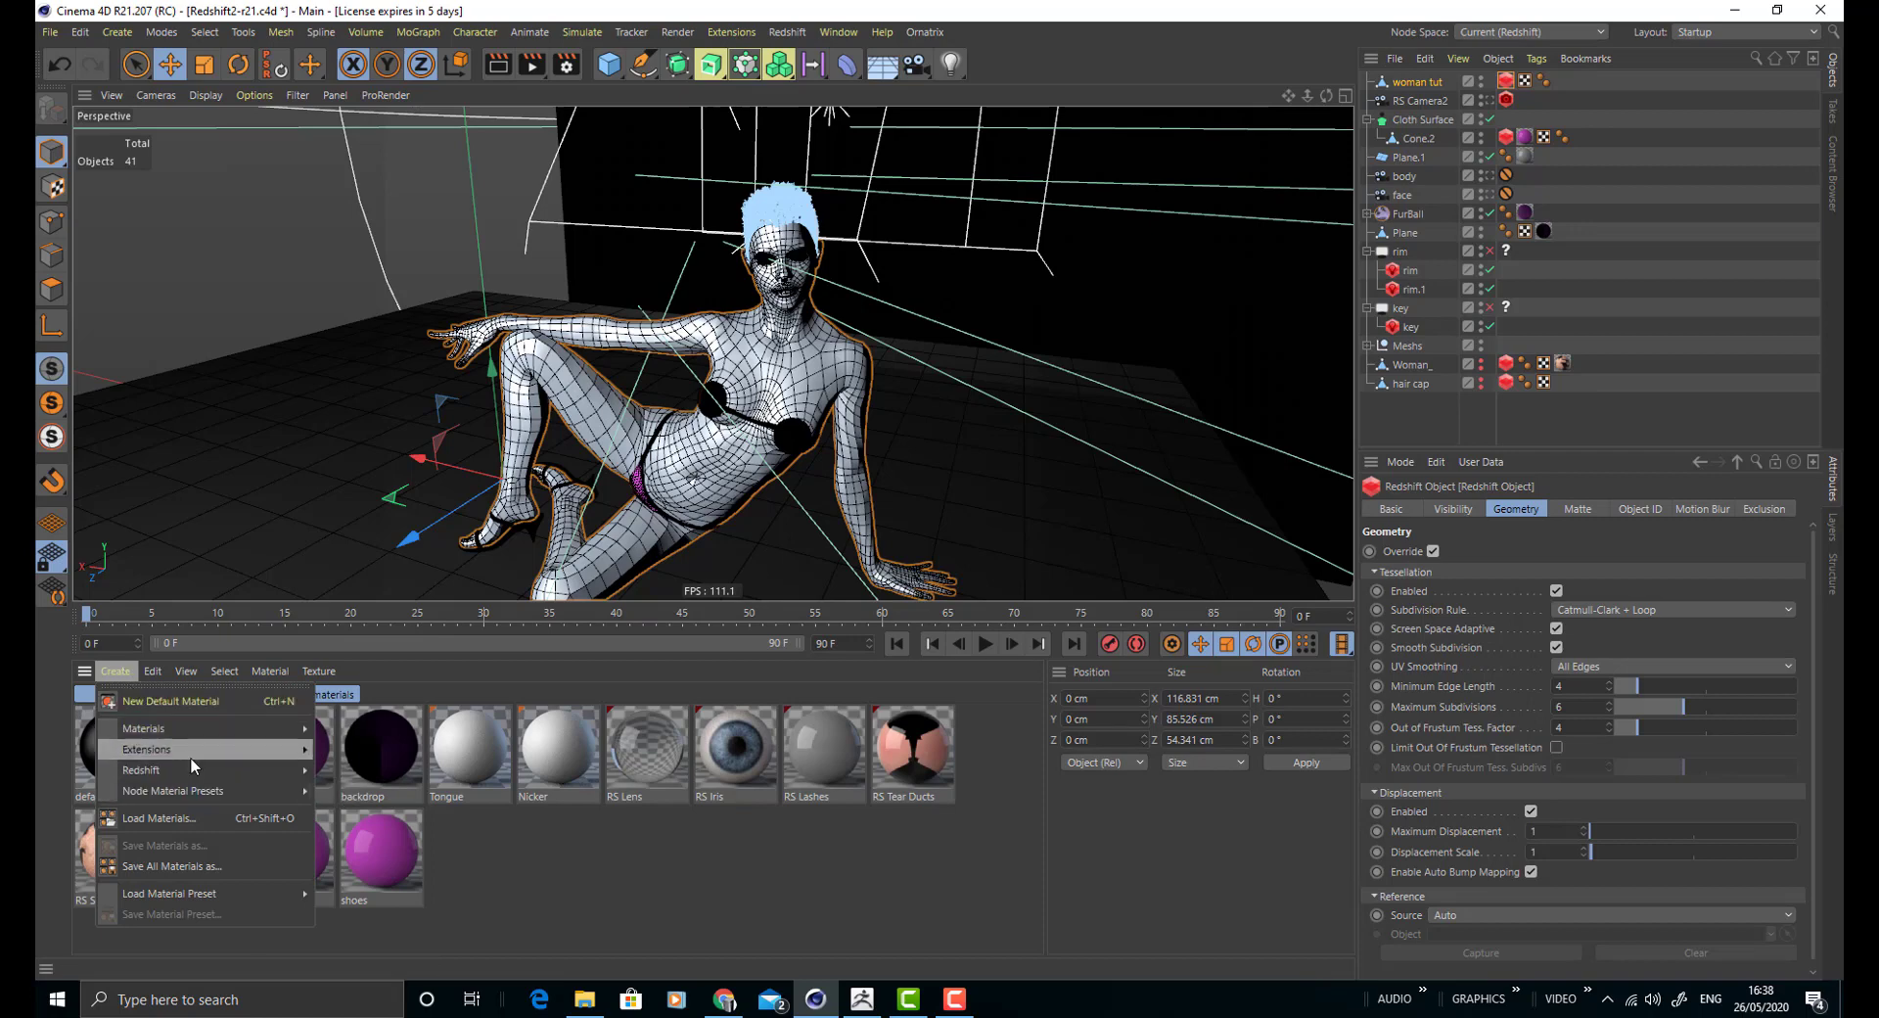
pyautogui.click(196, 771)
pyautogui.moveTo(340, 772)
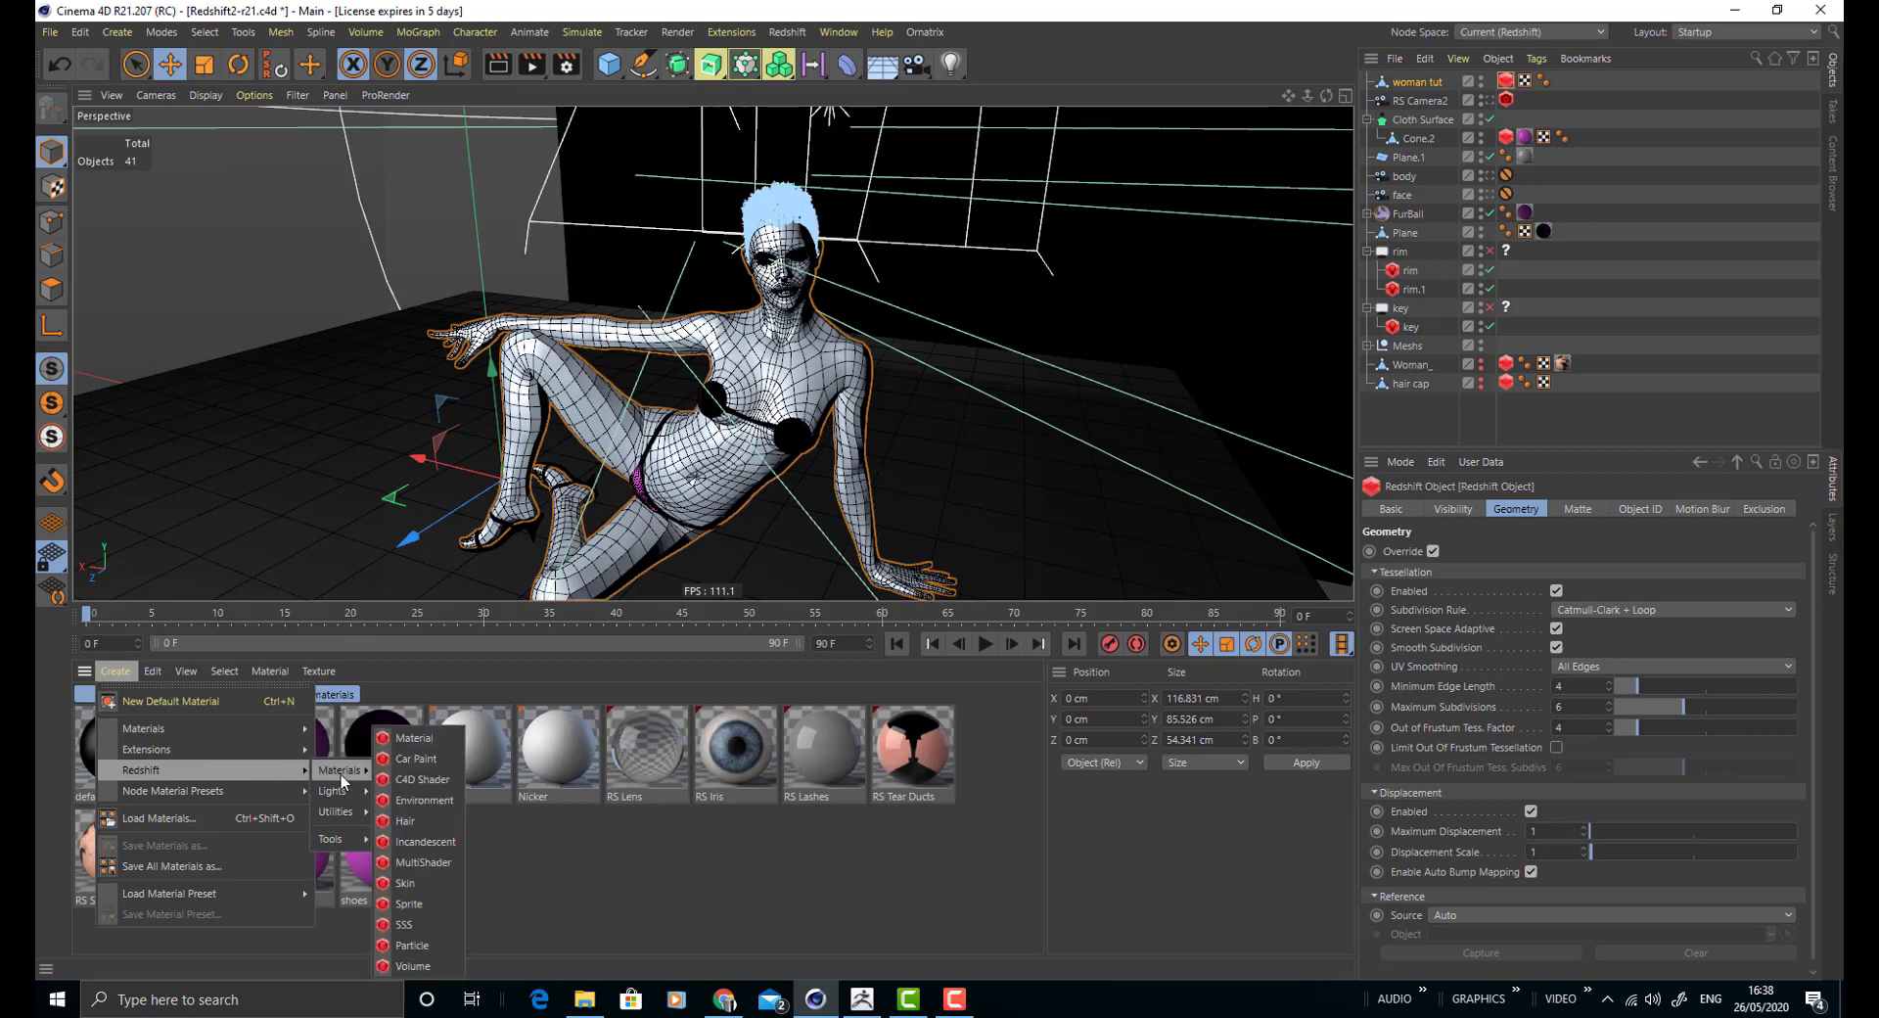
pyautogui.click(419, 755)
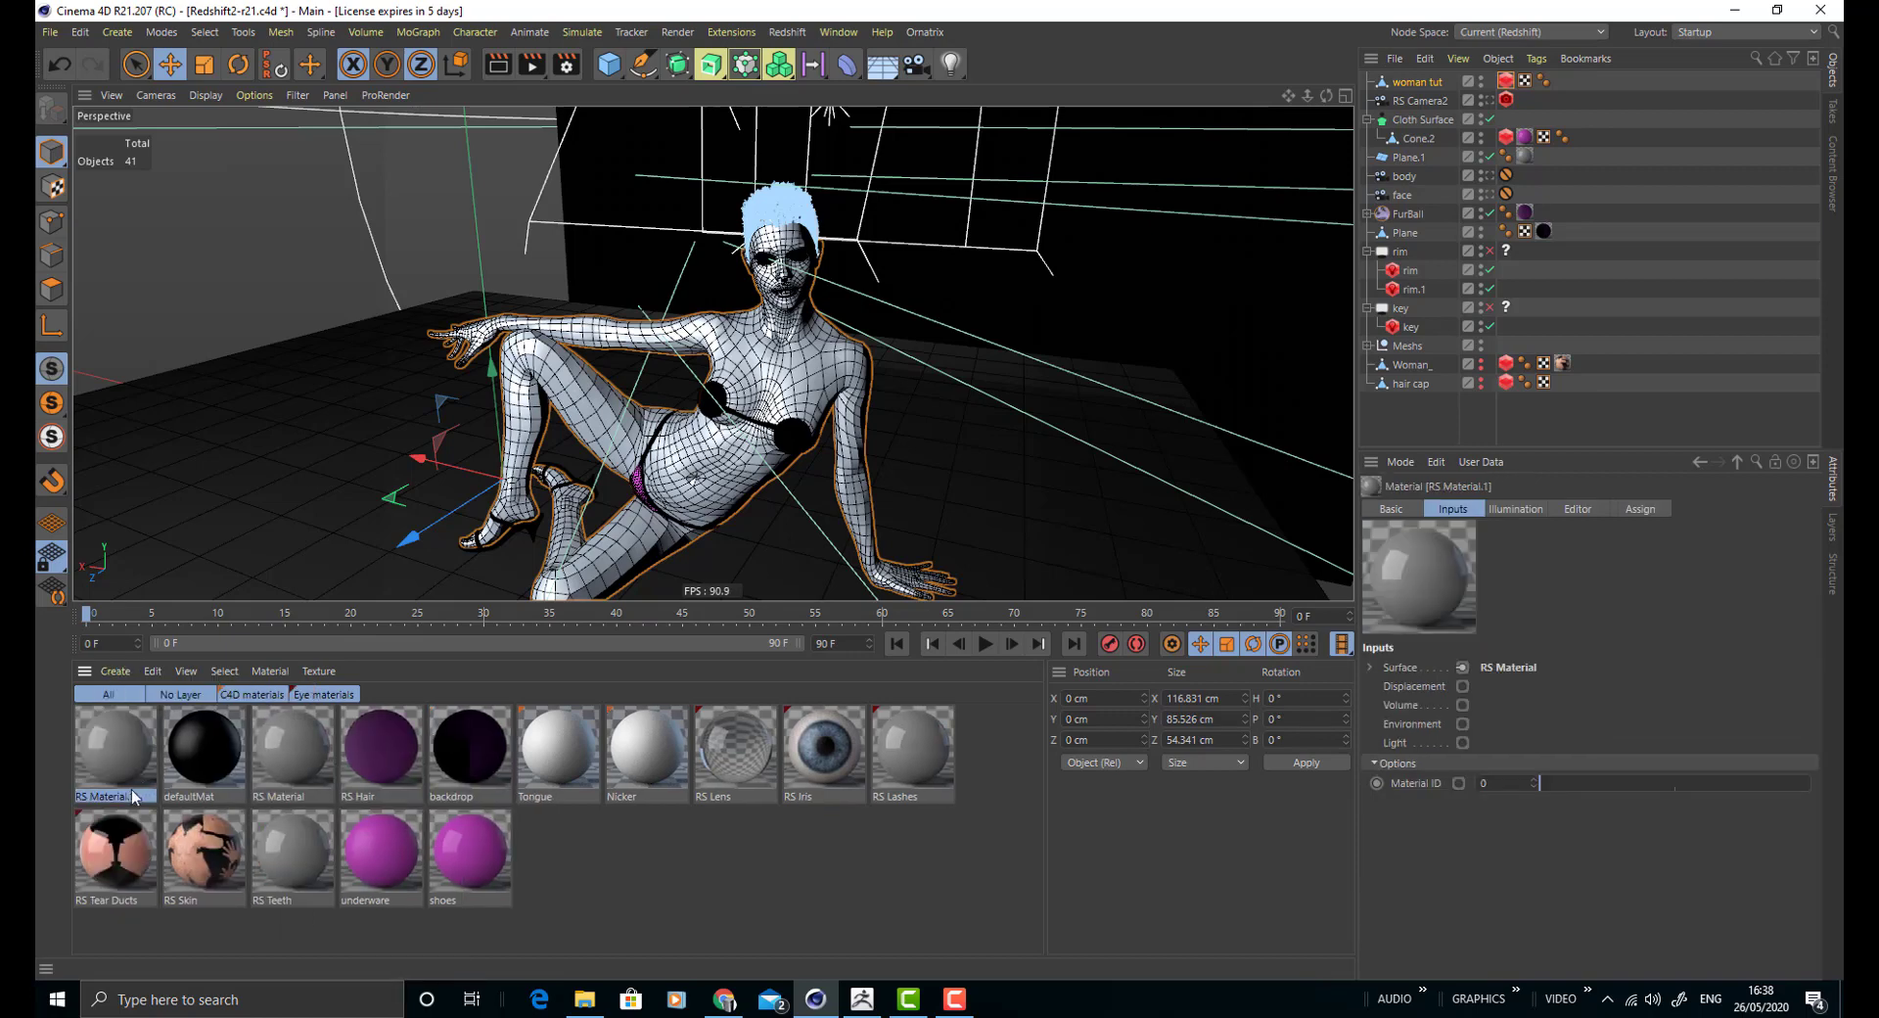
# - Rename the new Redshift material to Woman Tut and assign it to the woman tut object
pyautogui.doubleClick(125, 795)
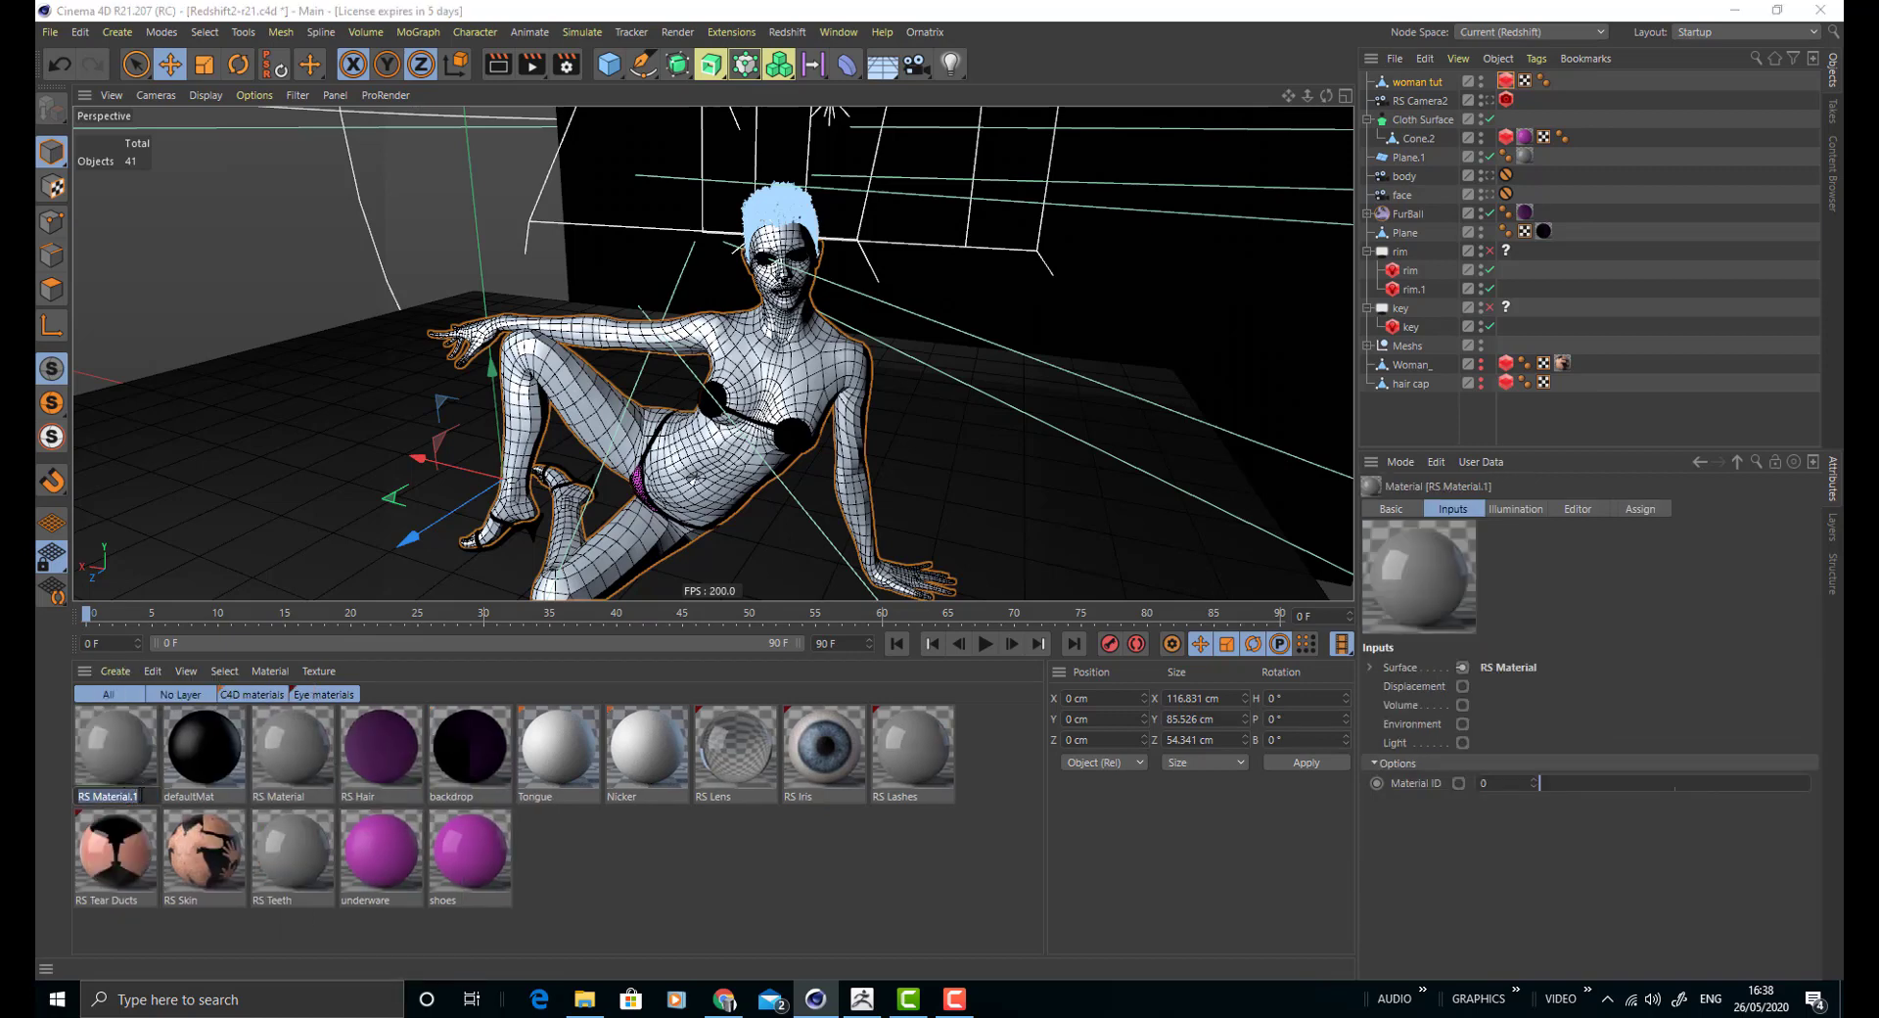
pyautogui.write('Woman Tut')
pyautogui.press('Return')
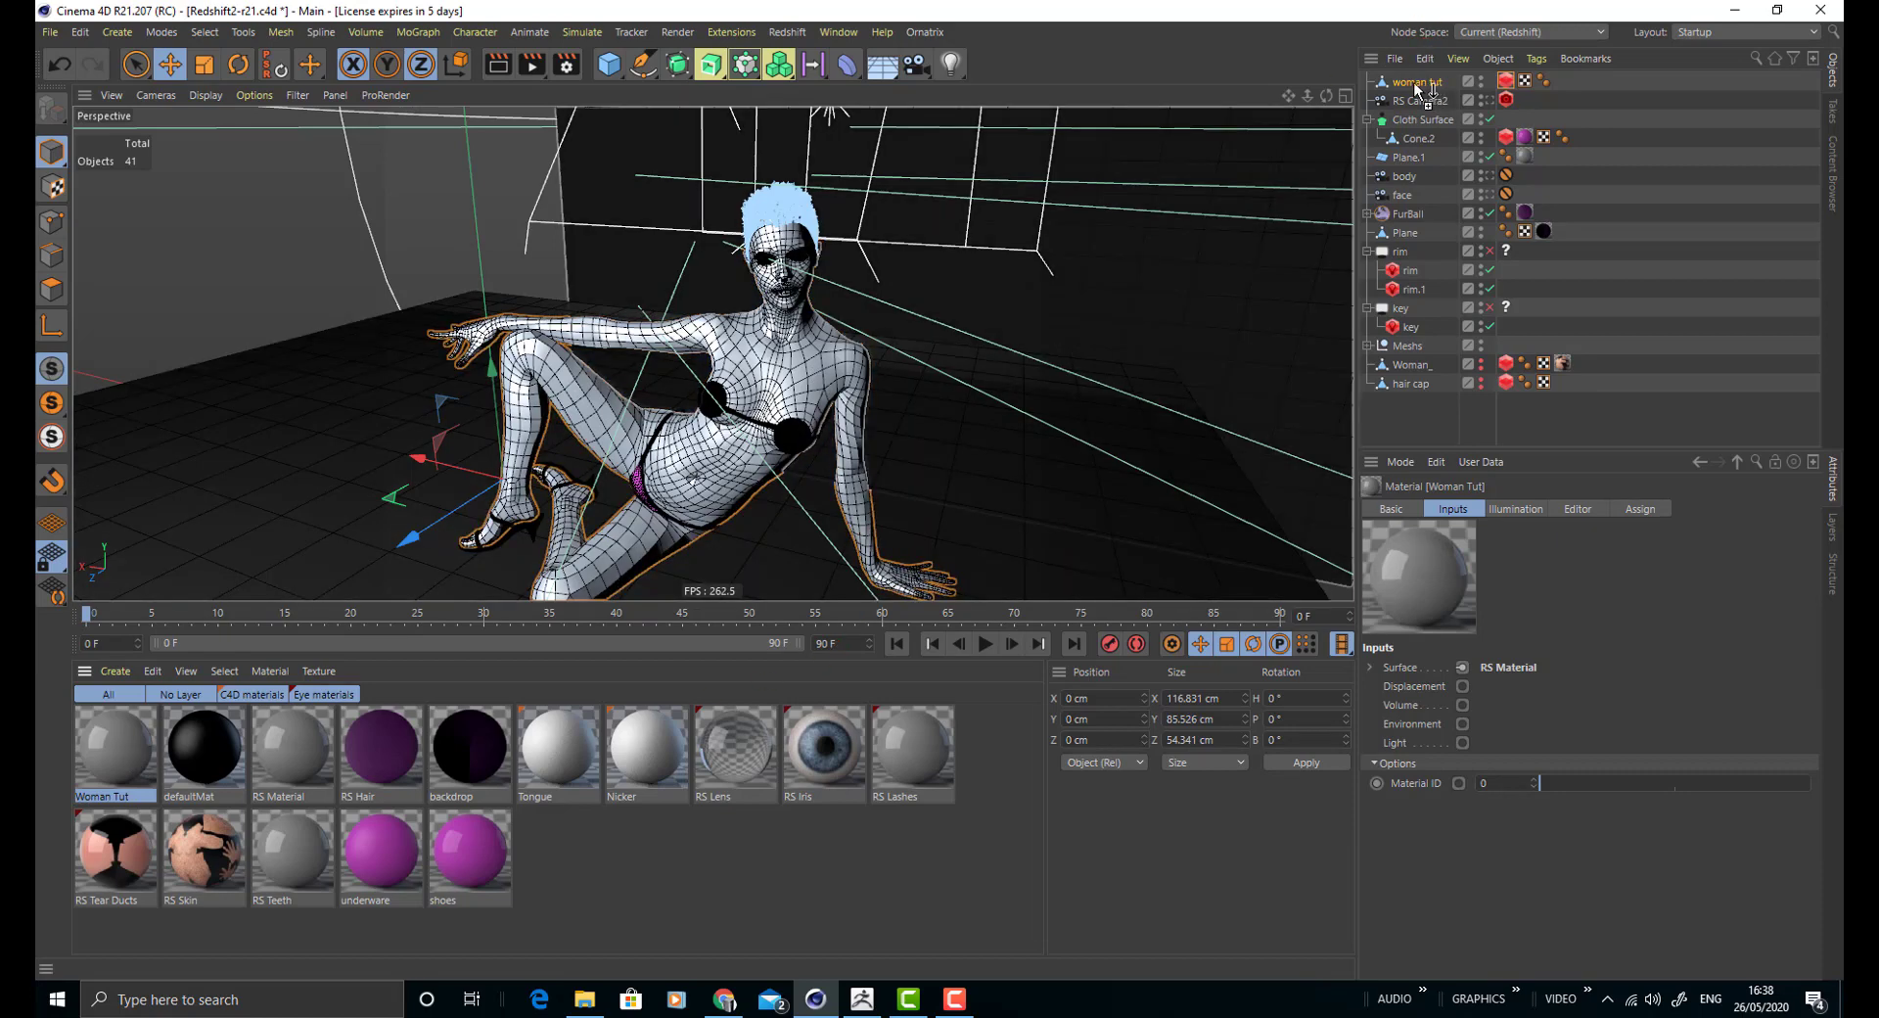
pyautogui.moveTo(1425, 84); pyautogui.dragTo(1427, 87)
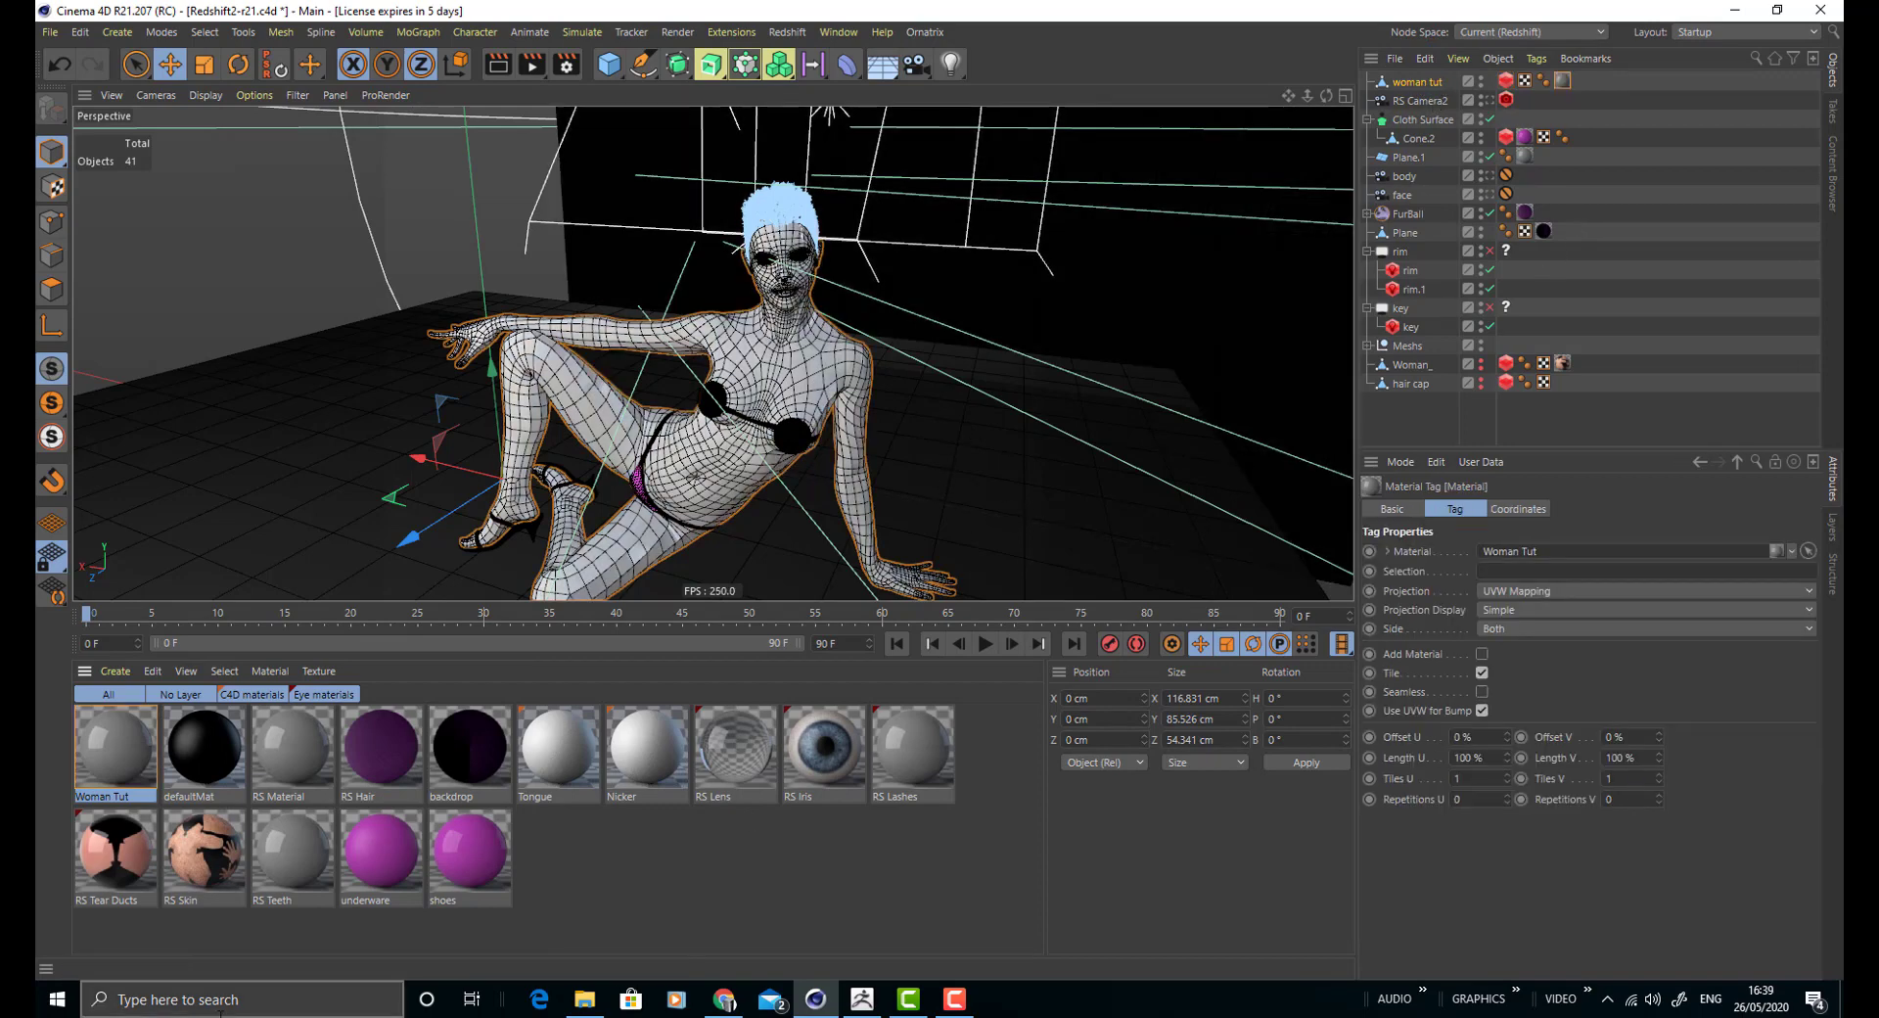
# - Open the Woman Tut material's node graph, narrow its window and move it clear of the material thumbnail
pyautogui.click(127, 756)
pyautogui.doubleClick(126, 750)
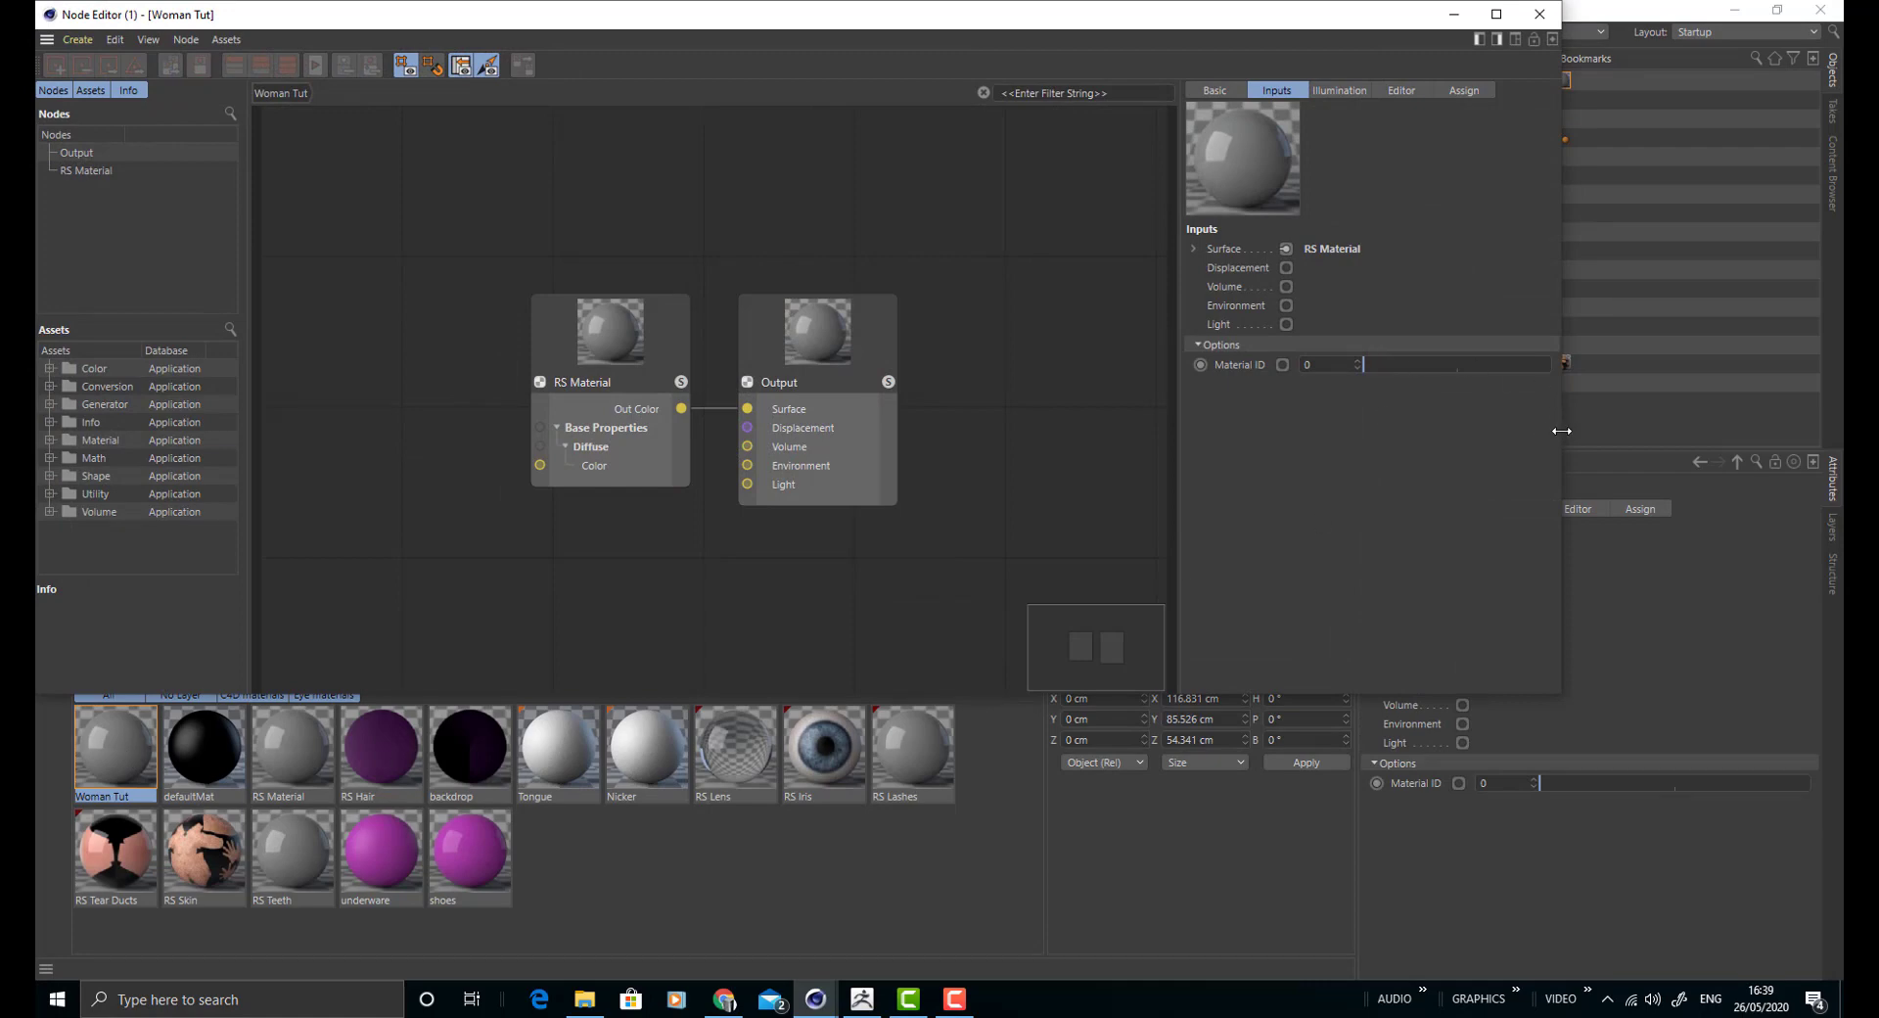
pyautogui.moveTo(1561, 435); pyautogui.dragTo(1471, 443)
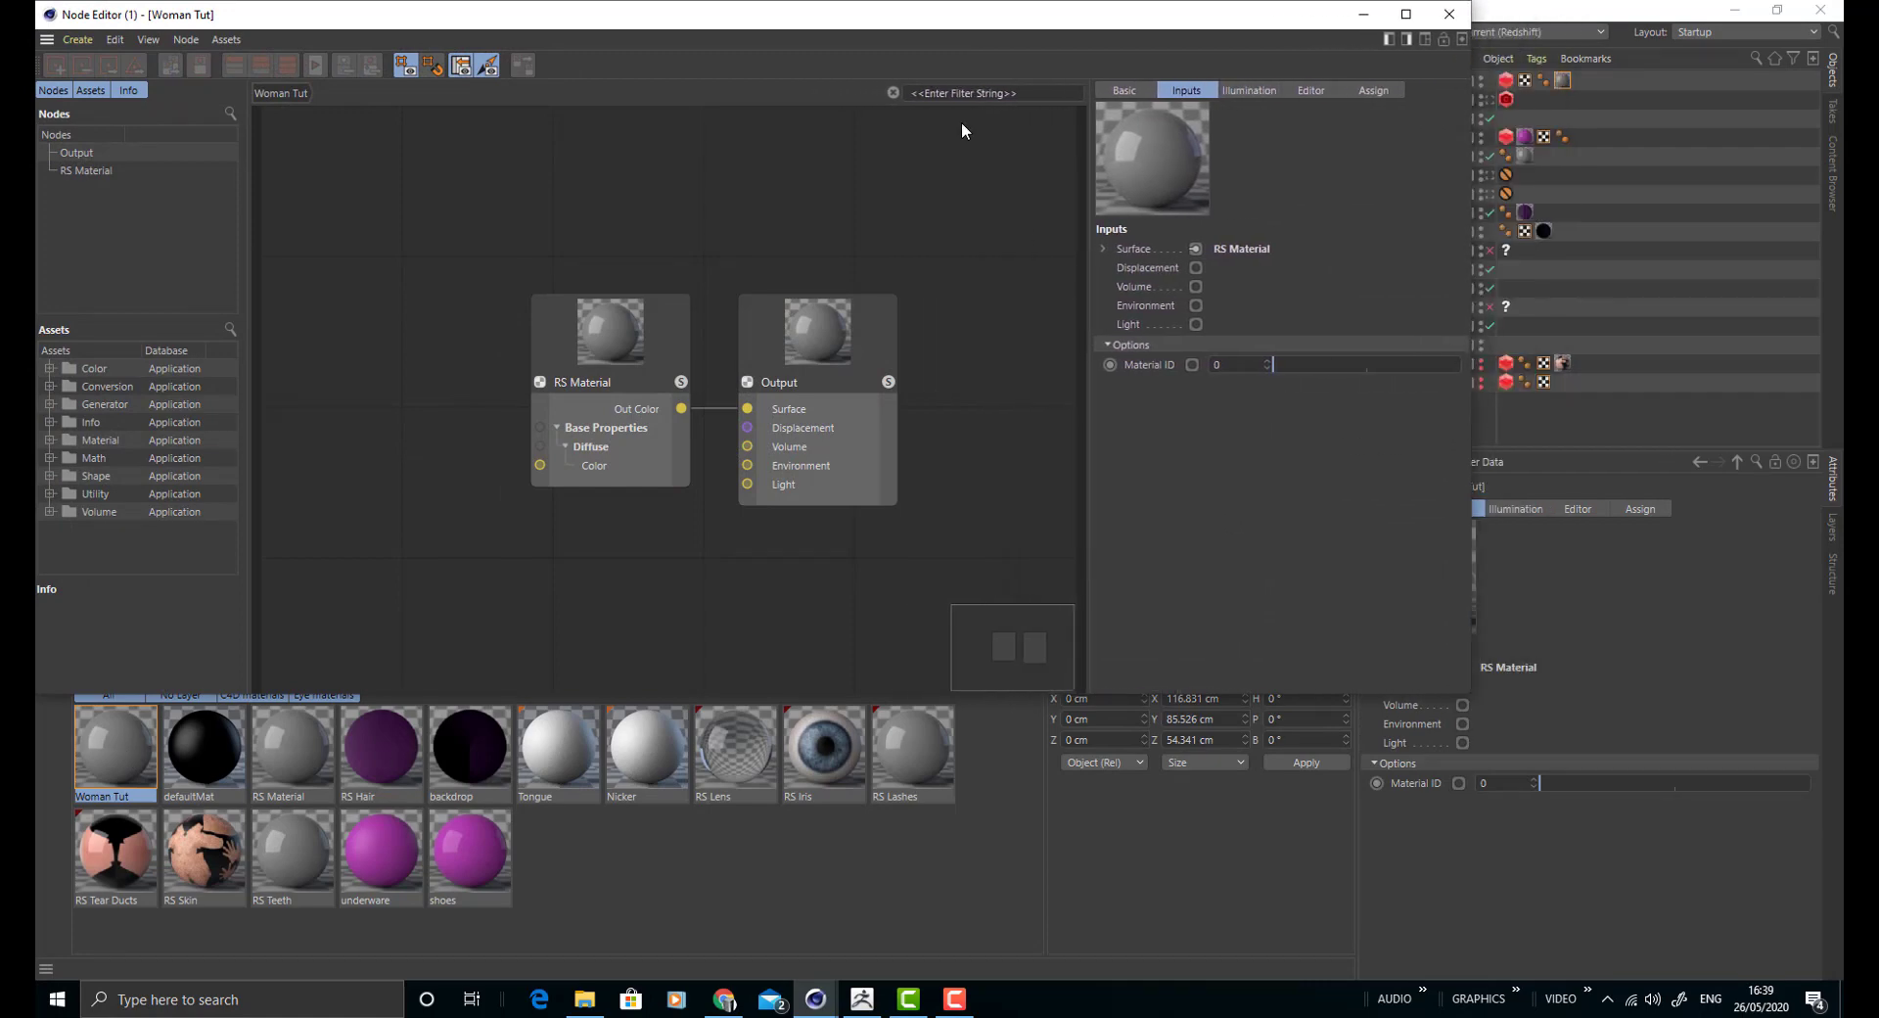
pyautogui.moveTo(922, 22); pyautogui.dragTo(1115, 148)
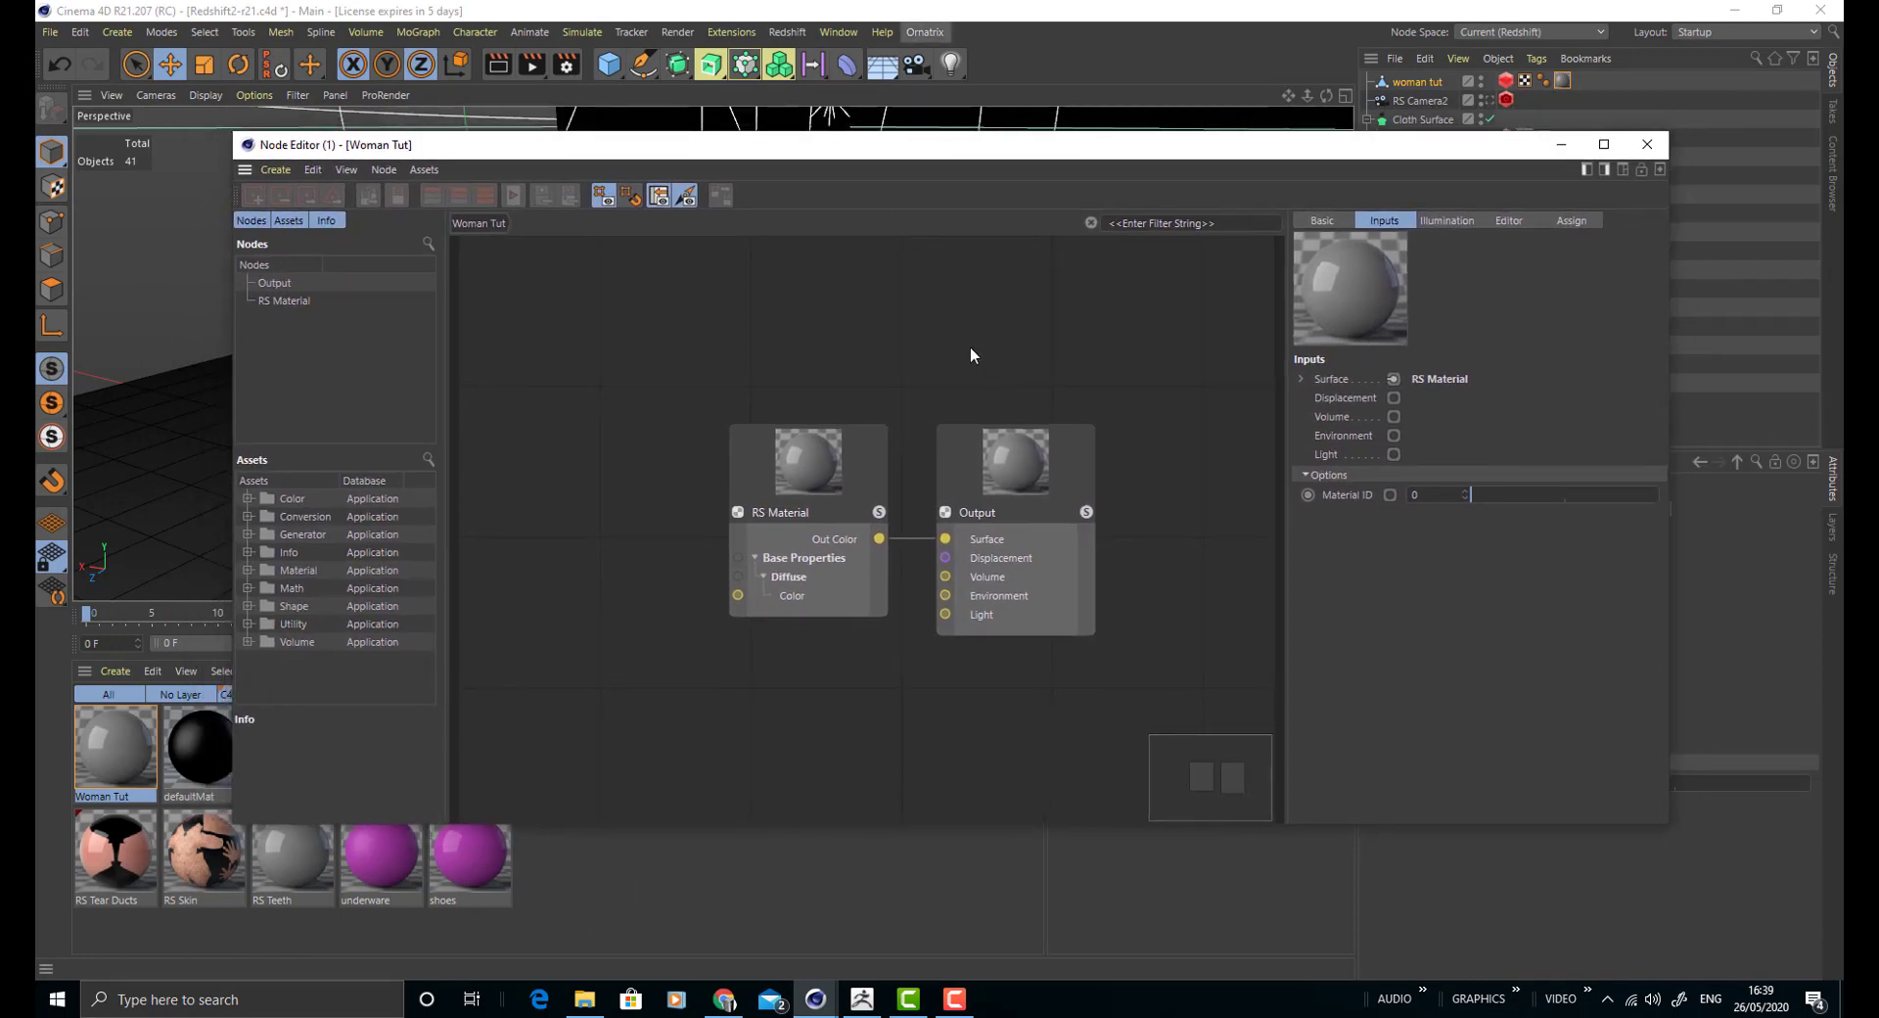
# - Move the RS Material node further from the Output node and set its reflection roughness to about 0.497
pyautogui.click(762, 520)
pyautogui.moveTo(767, 478); pyautogui.dragTo(707, 491)
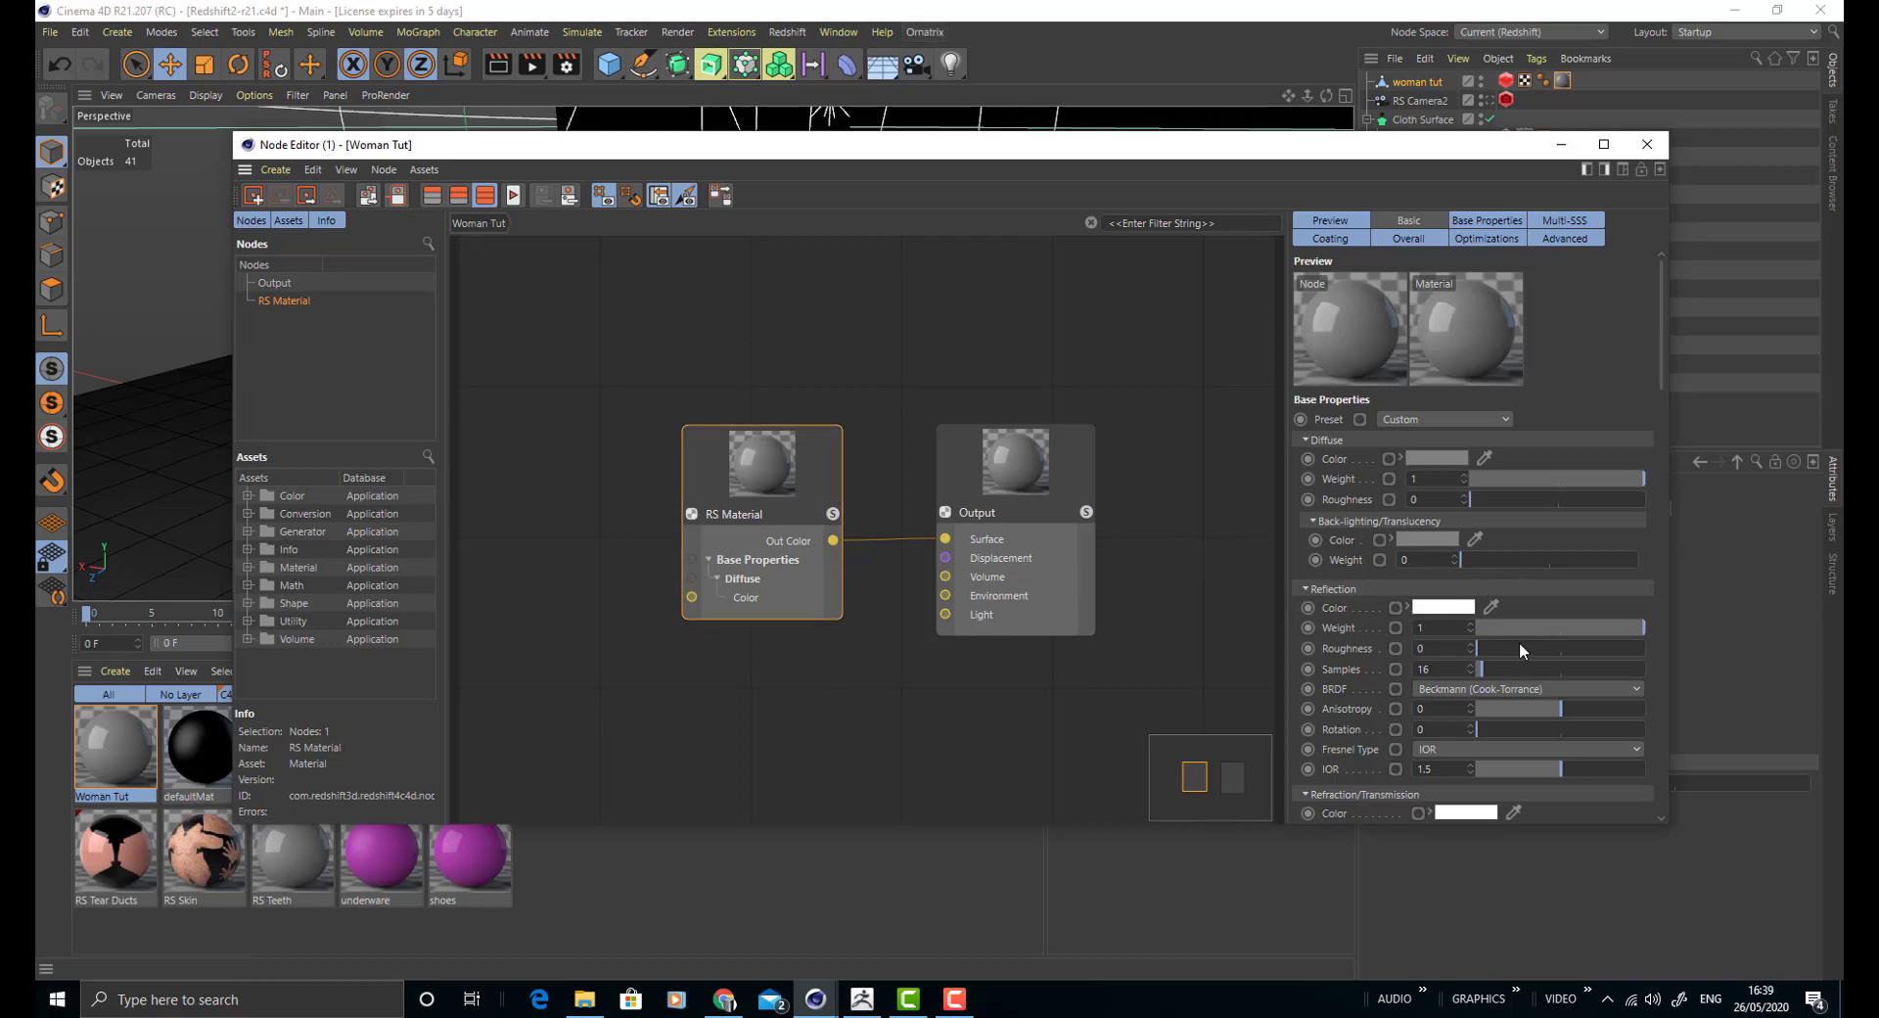
pyautogui.moveTo(1522, 648); pyautogui.dragTo(1561, 651)
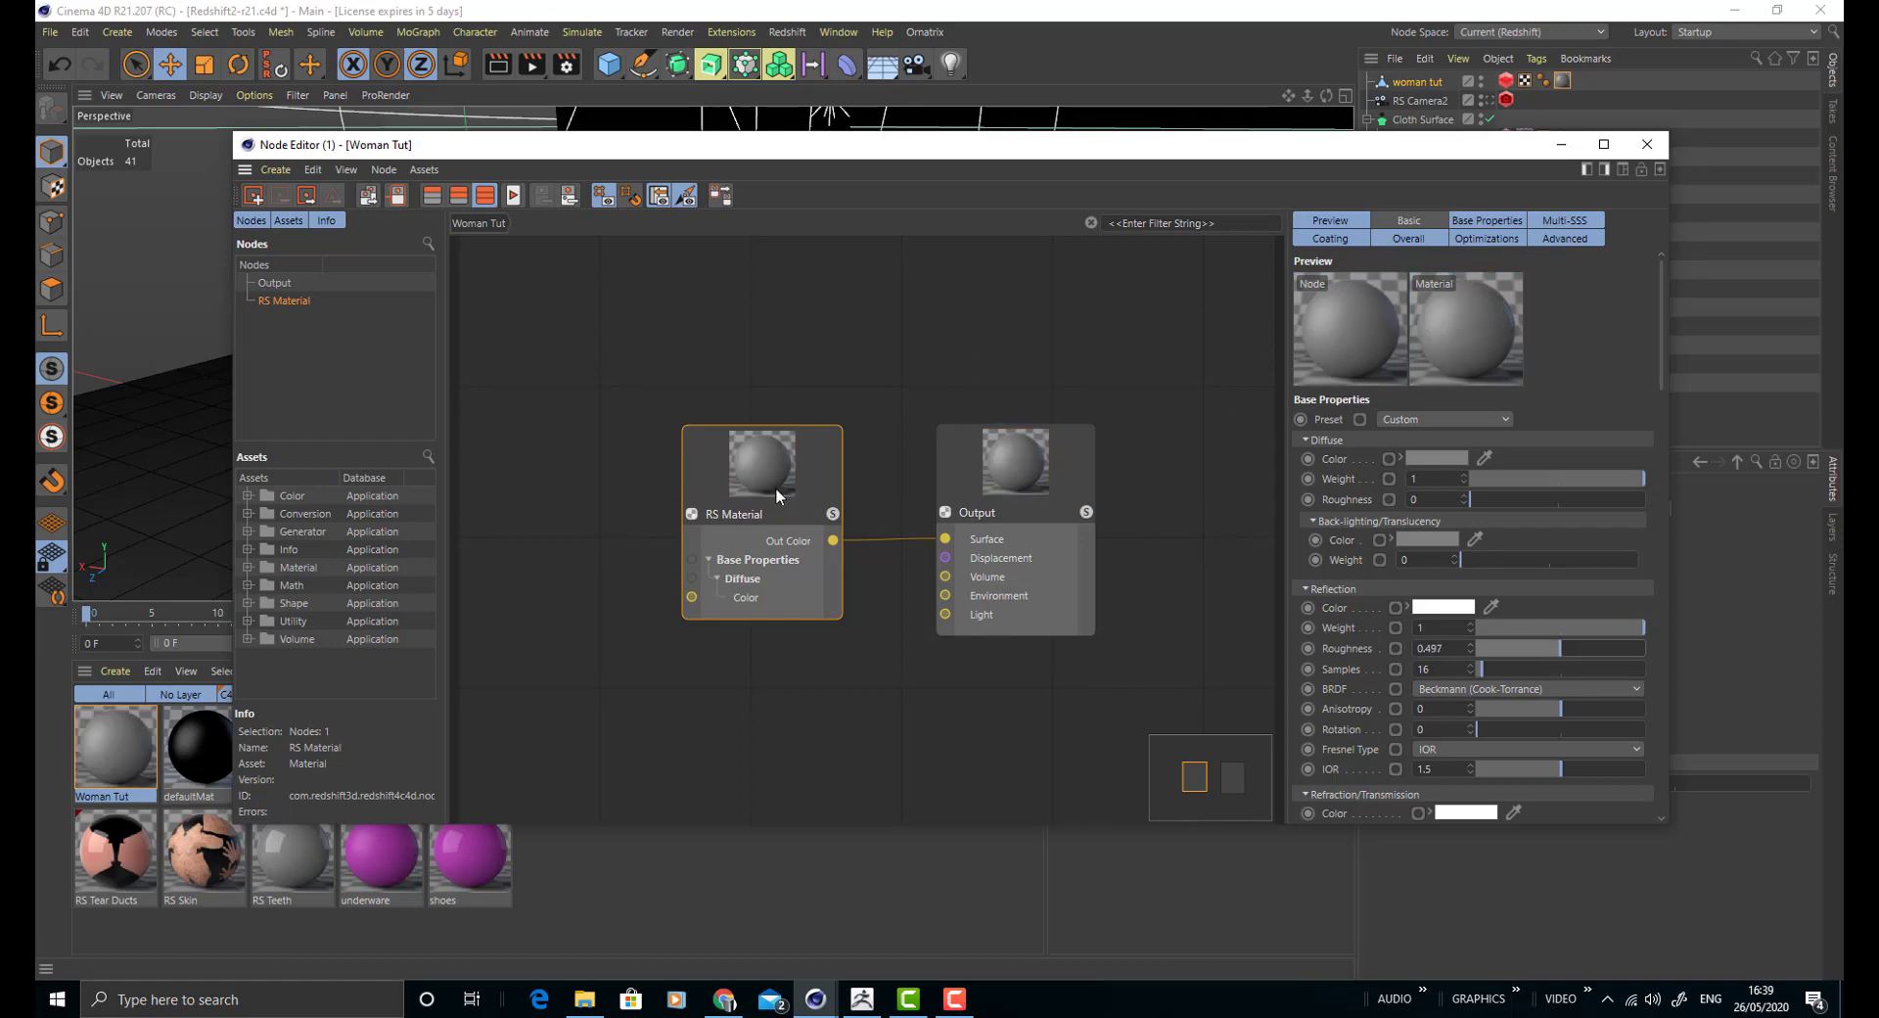
pyautogui.moveTo(857, 154)
pyautogui.mouseDown()
pyautogui.moveTo(1106, 630)
pyautogui.moveTo(873, 195)
pyautogui.moveTo(876, 150)
pyautogui.mouseUp()
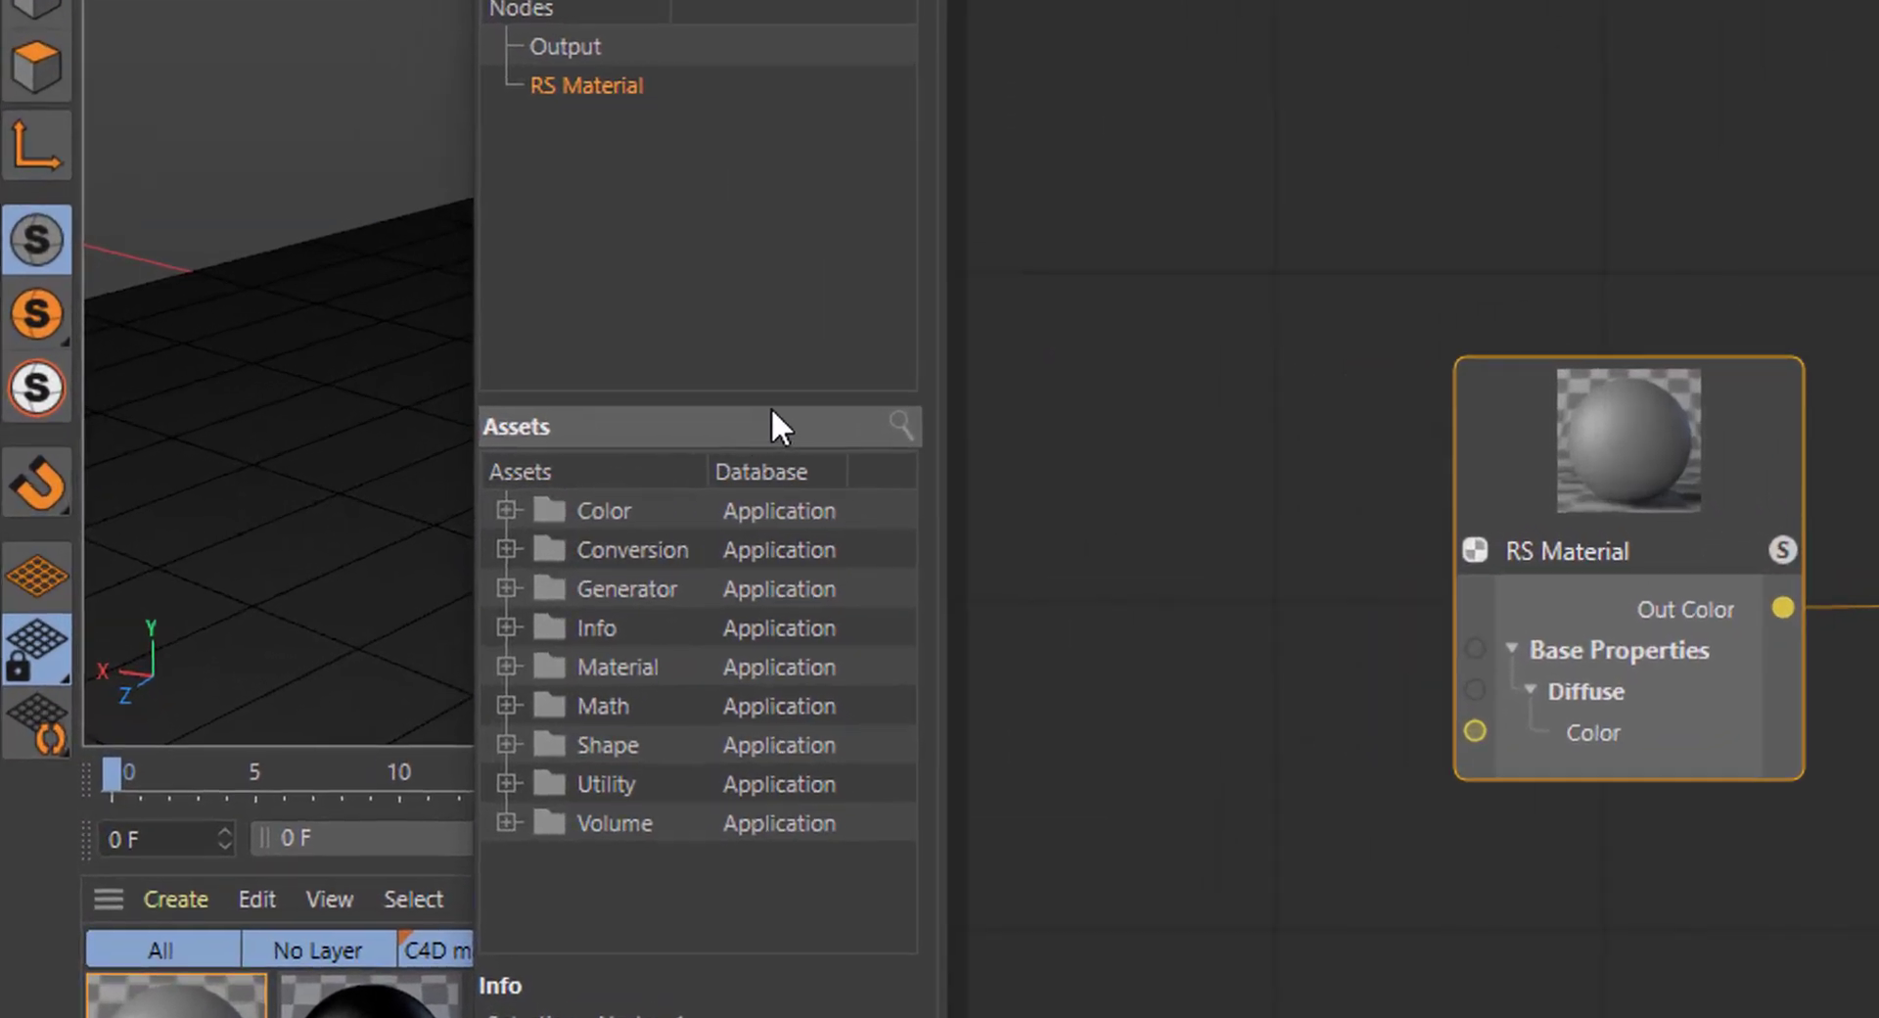
# - Add a Displacement node below the RS Material node and connect its output to the Output node's Displacement input
pyautogui.click(783, 414)
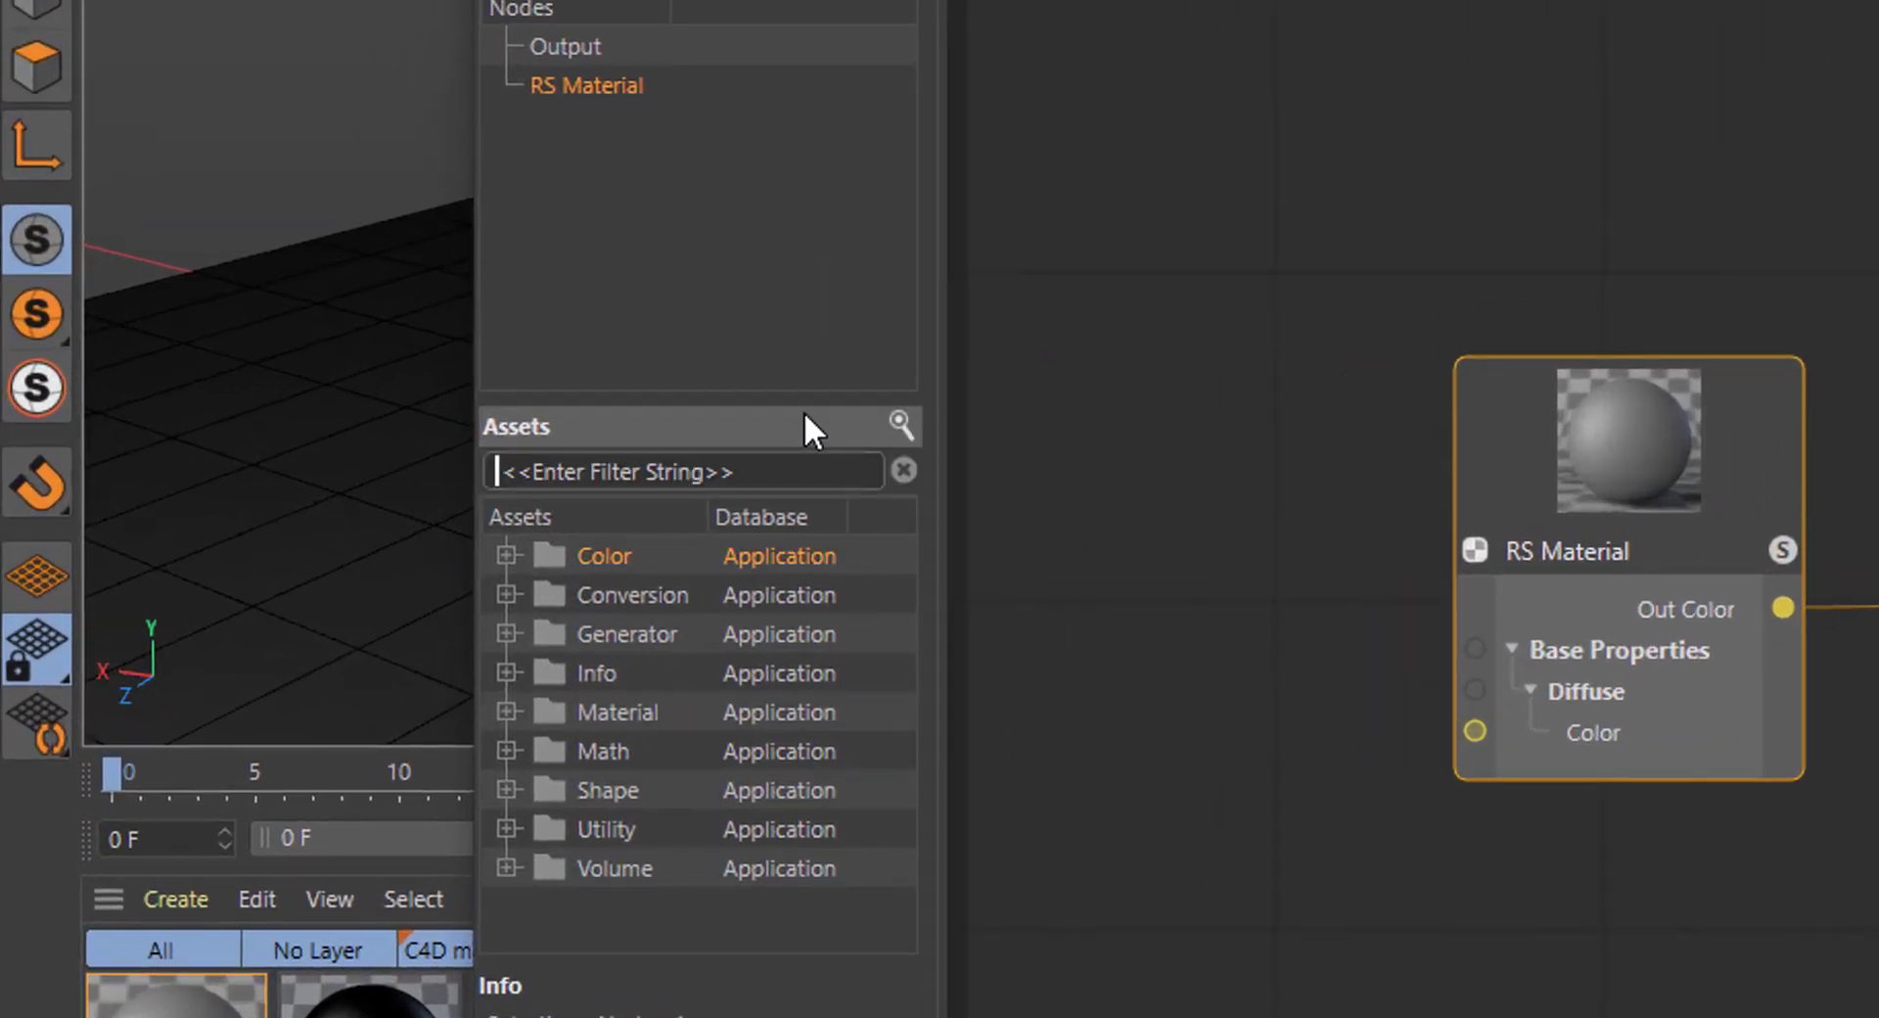
pyautogui.write('dis')
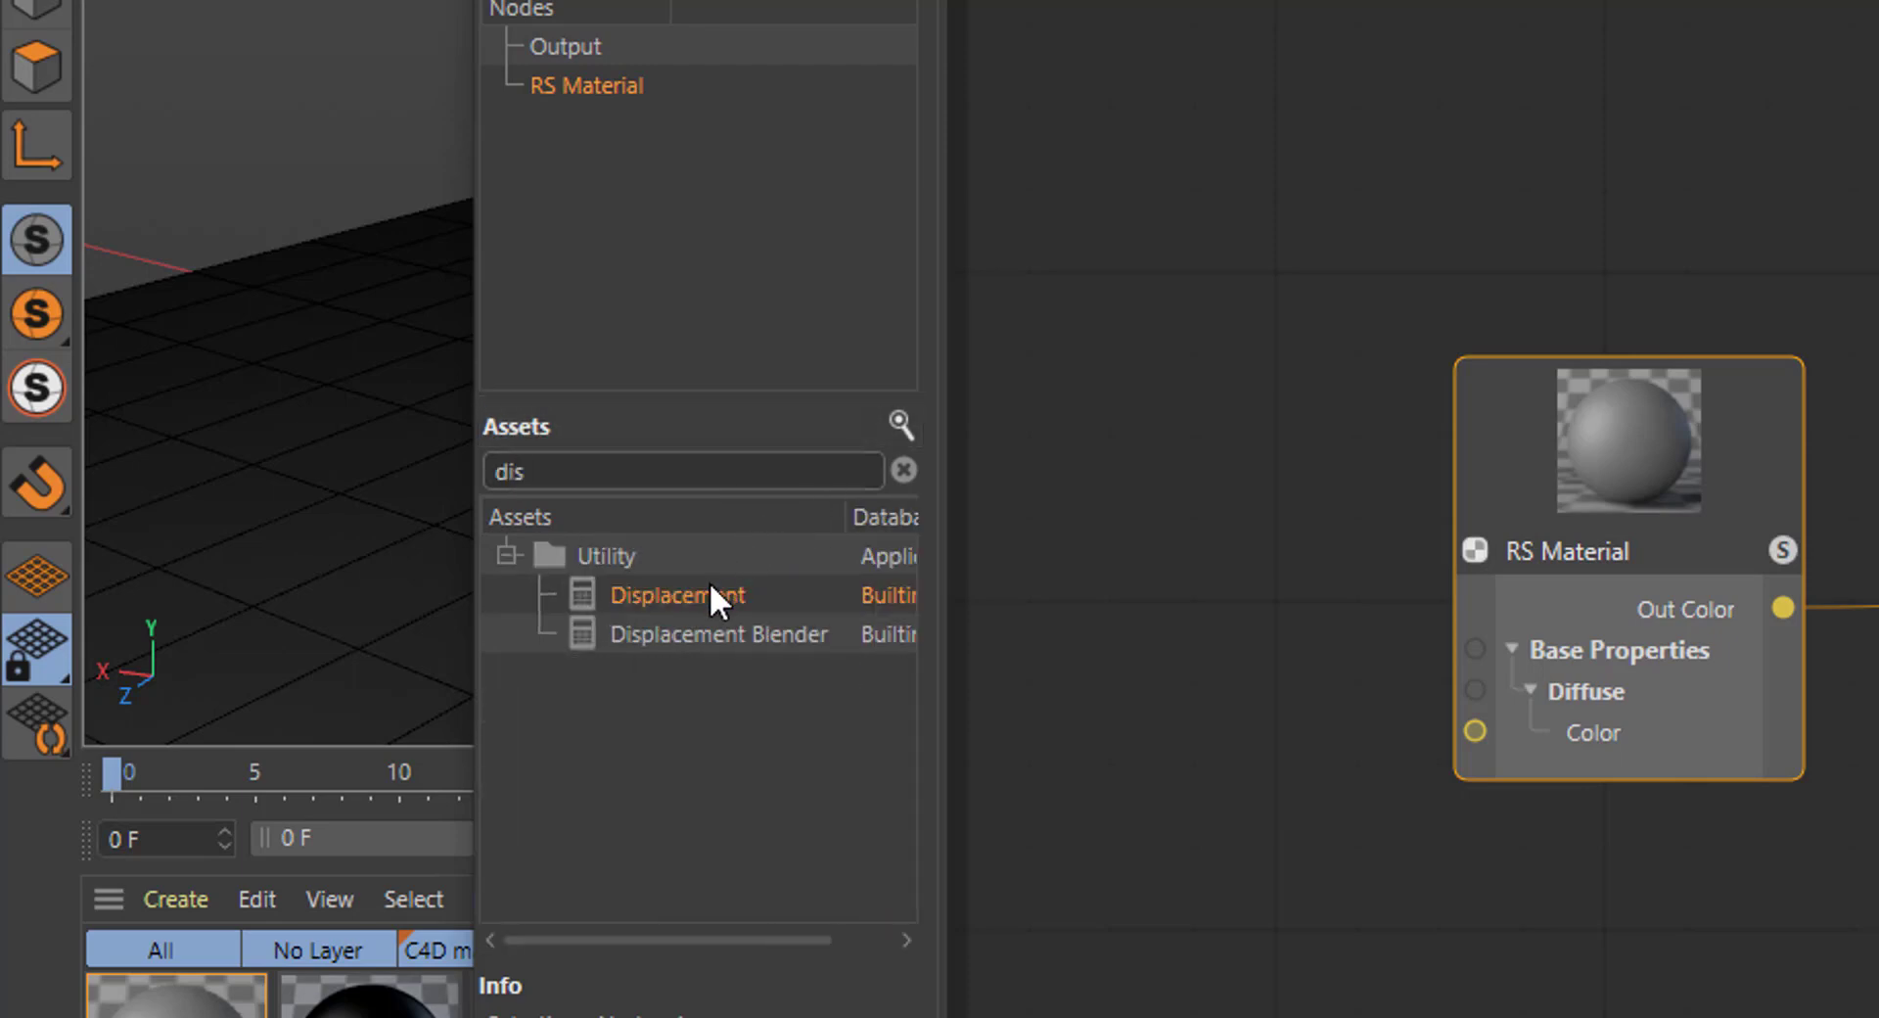
pyautogui.moveTo(709, 587); pyautogui.dragTo(1527, 212)
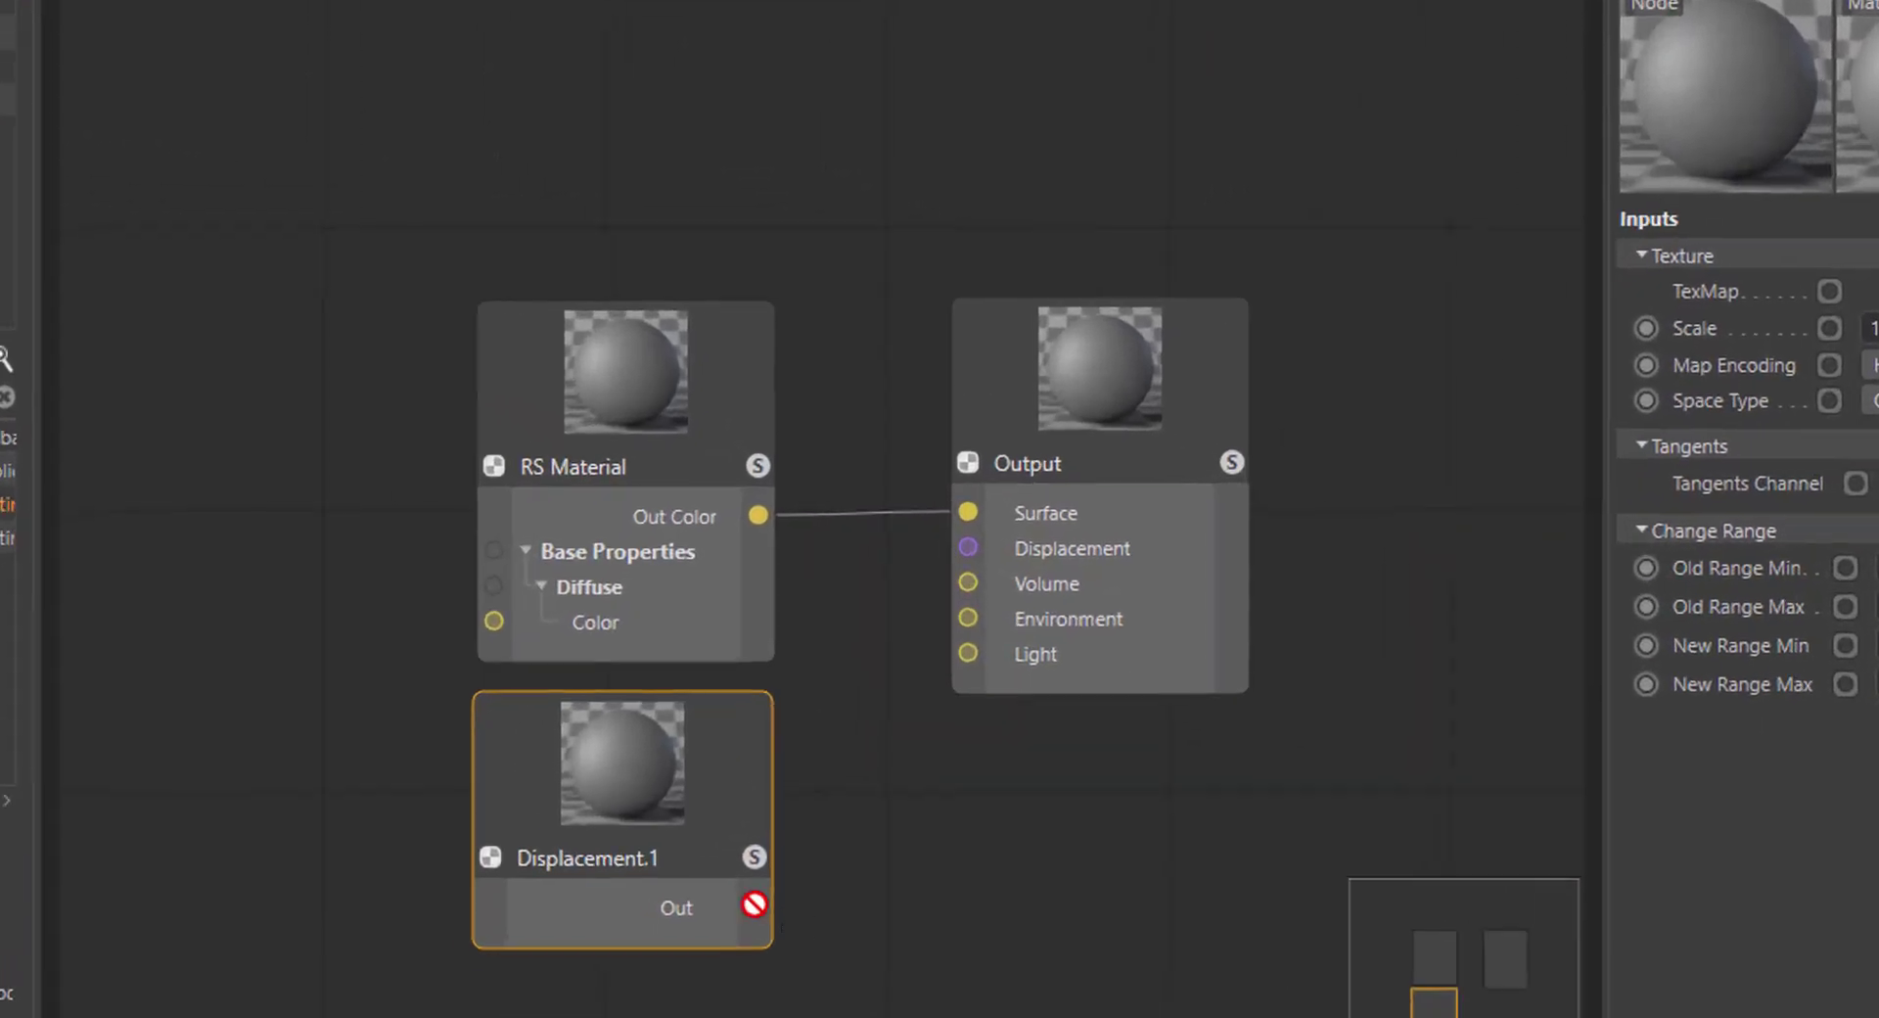
pyautogui.moveTo(828, 786); pyautogui.dragTo(971, 547)
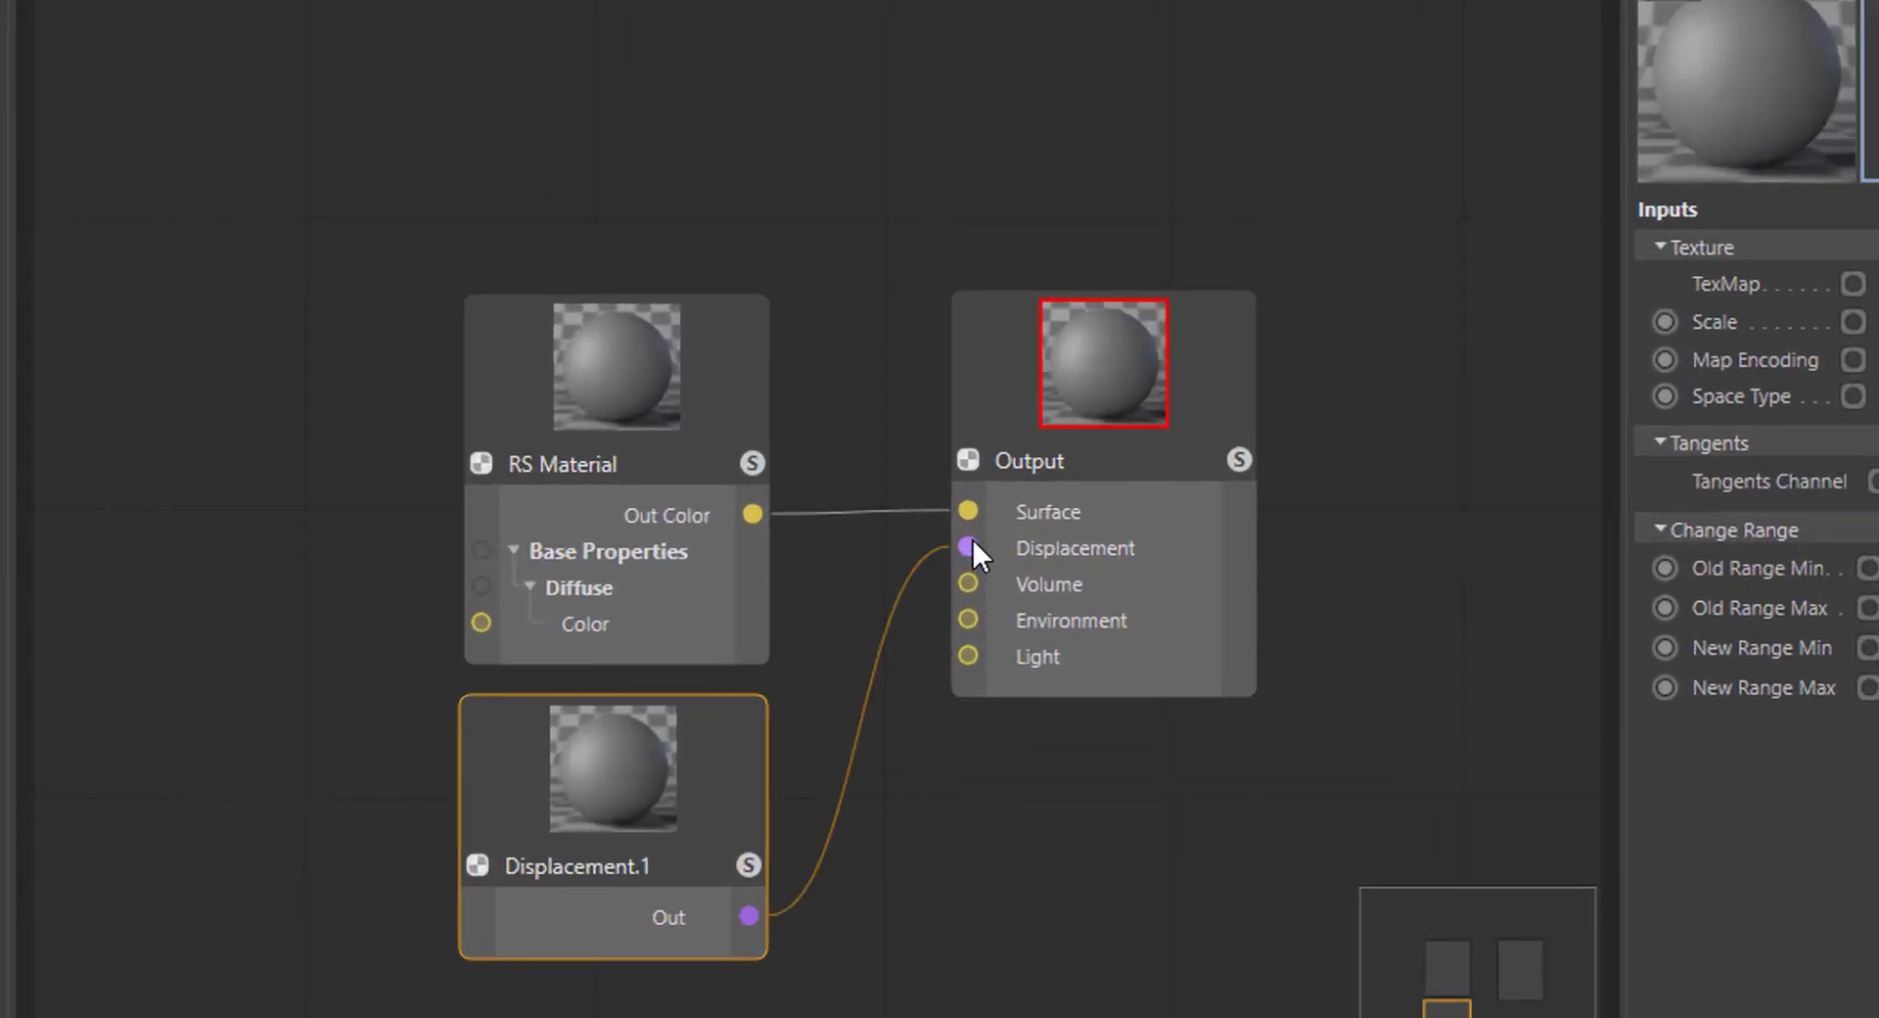
pyautogui.click(1001, 399)
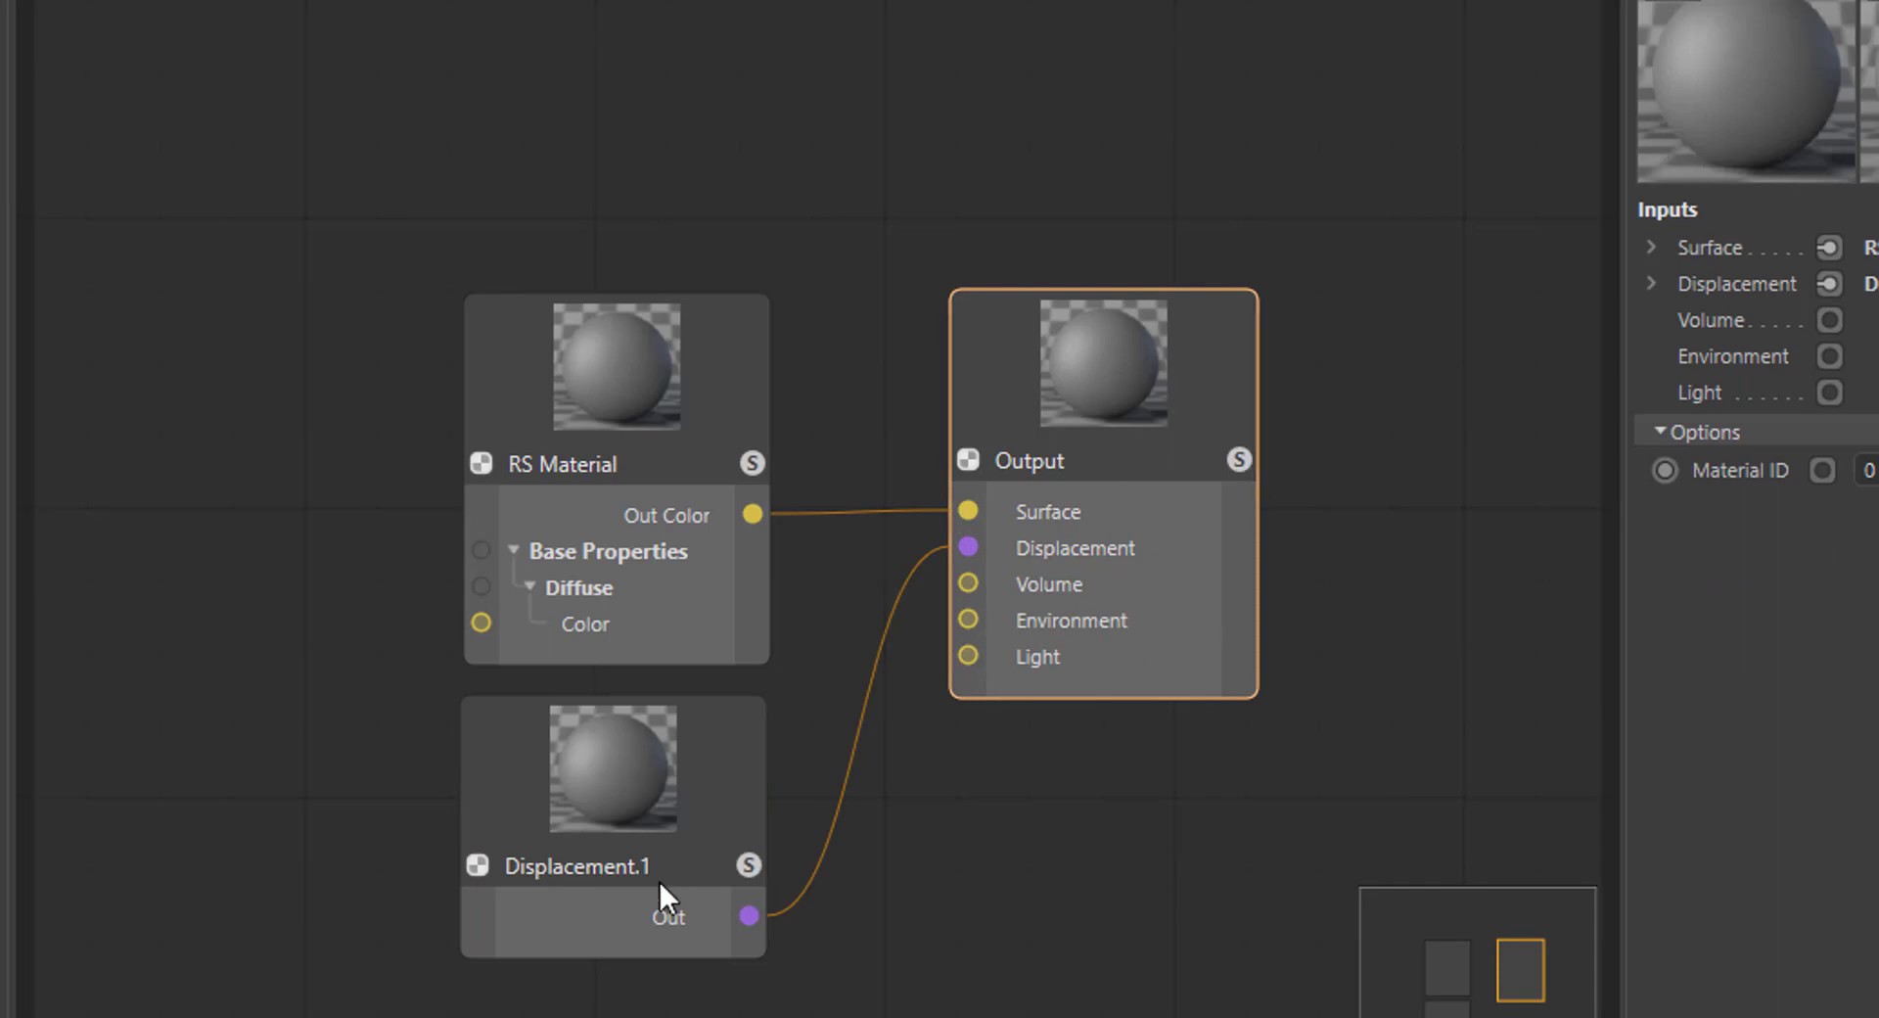
# - Examine the Displacement node's New Range Min and New Range Max settings
pyautogui.click(603, 812)
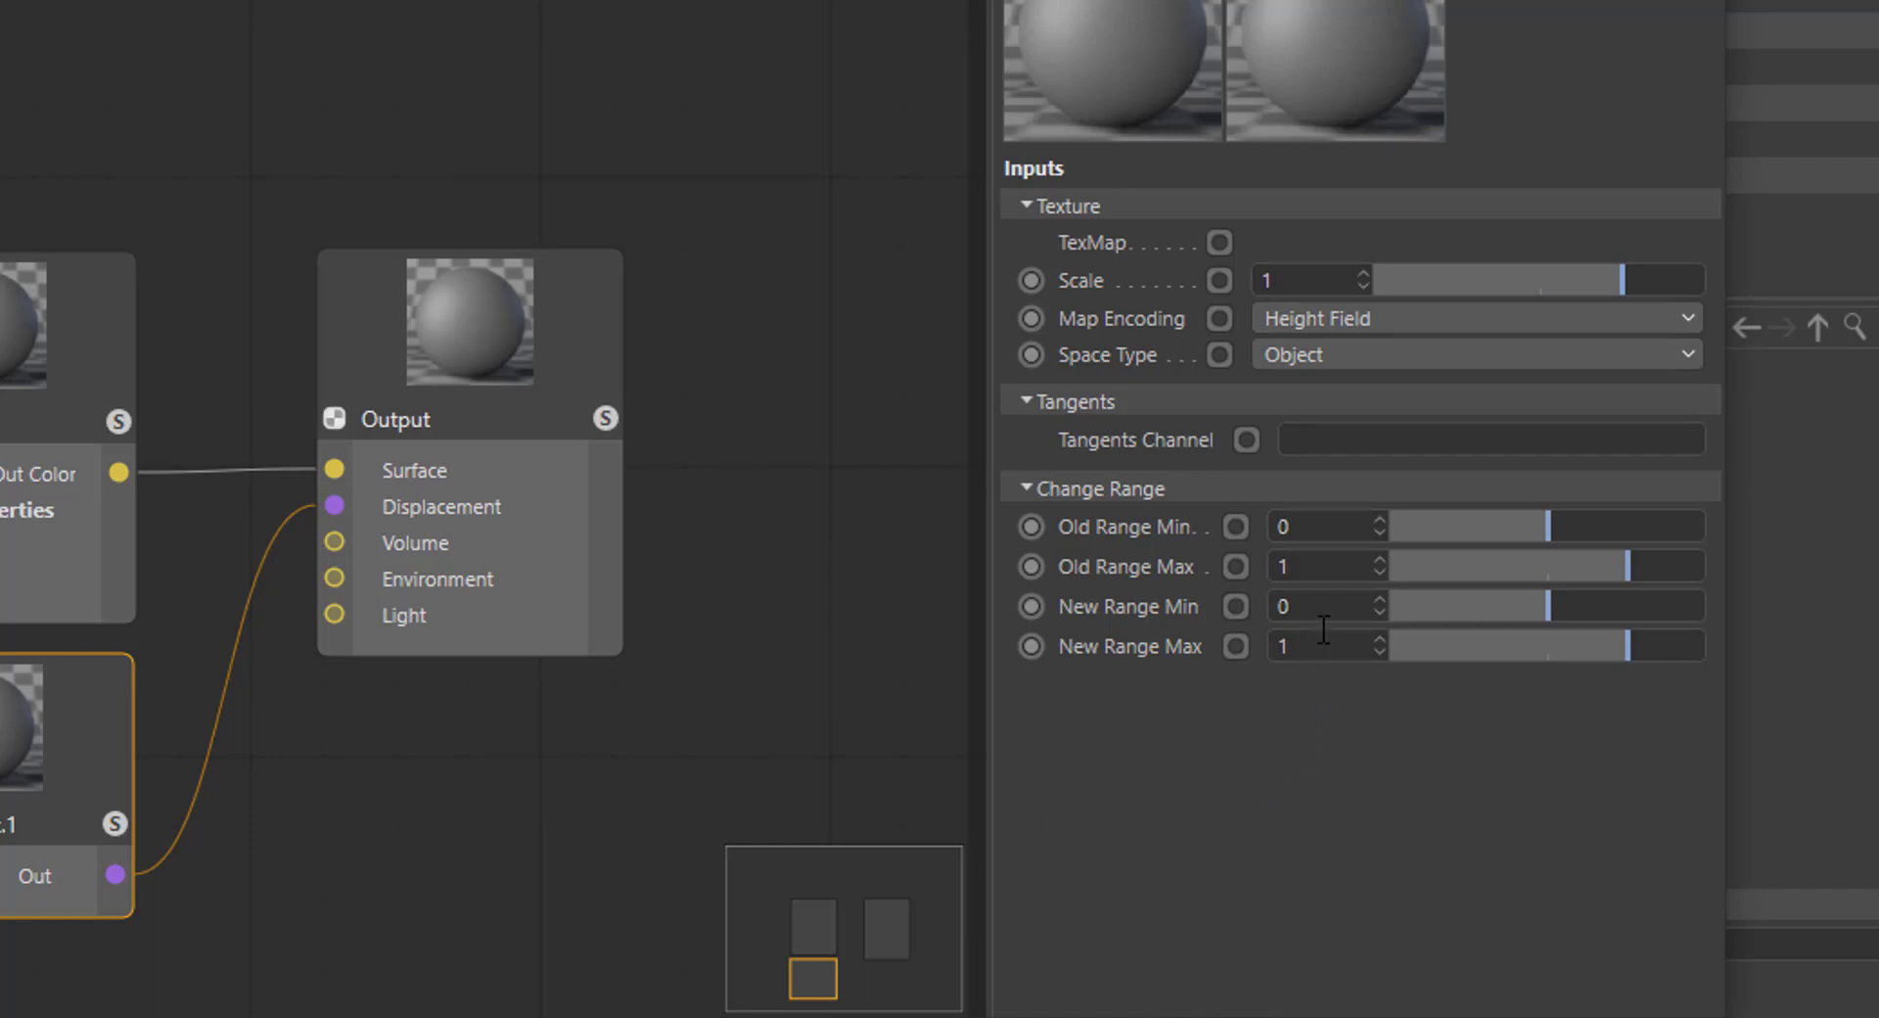
pyautogui.moveTo(1310, 616); pyautogui.dragTo(1255, 621)
pyautogui.click(1315, 650)
# - Set the RS Material node's reflection roughness to 0.5
pyautogui.click(123, 593)
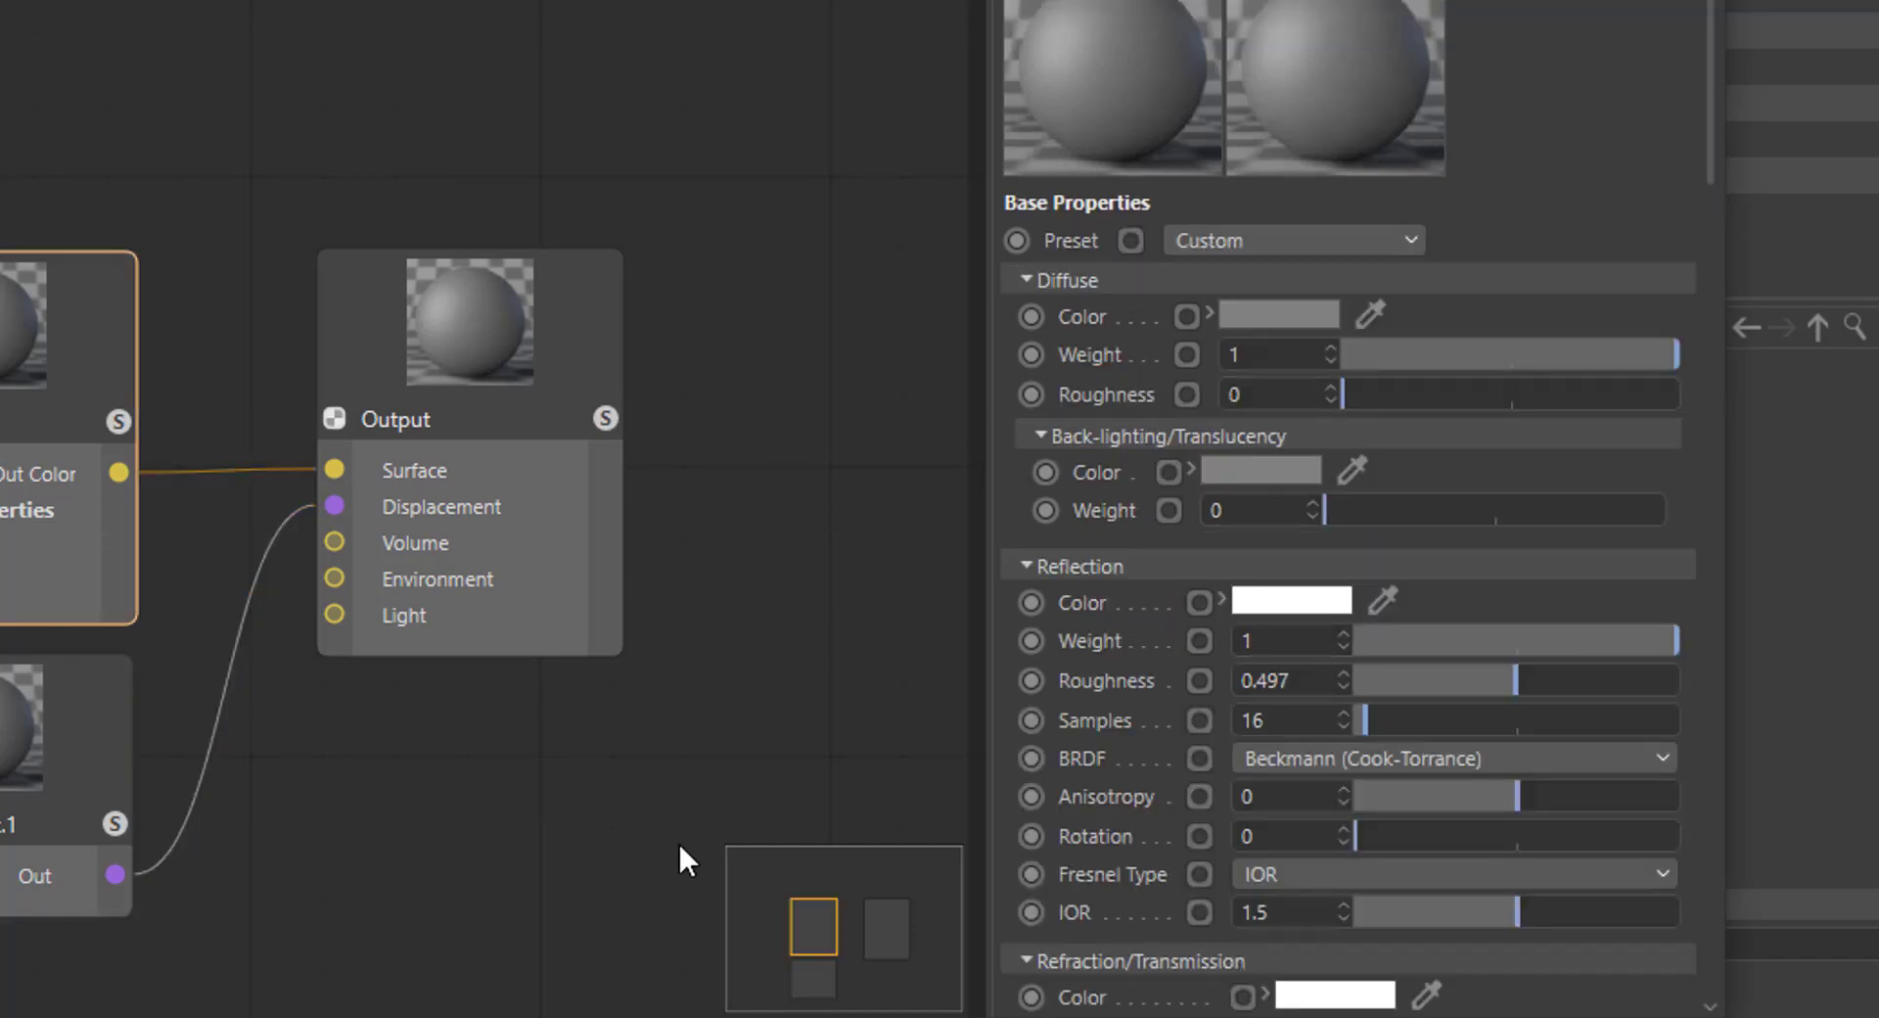
pyautogui.doubleClick(1315, 677)
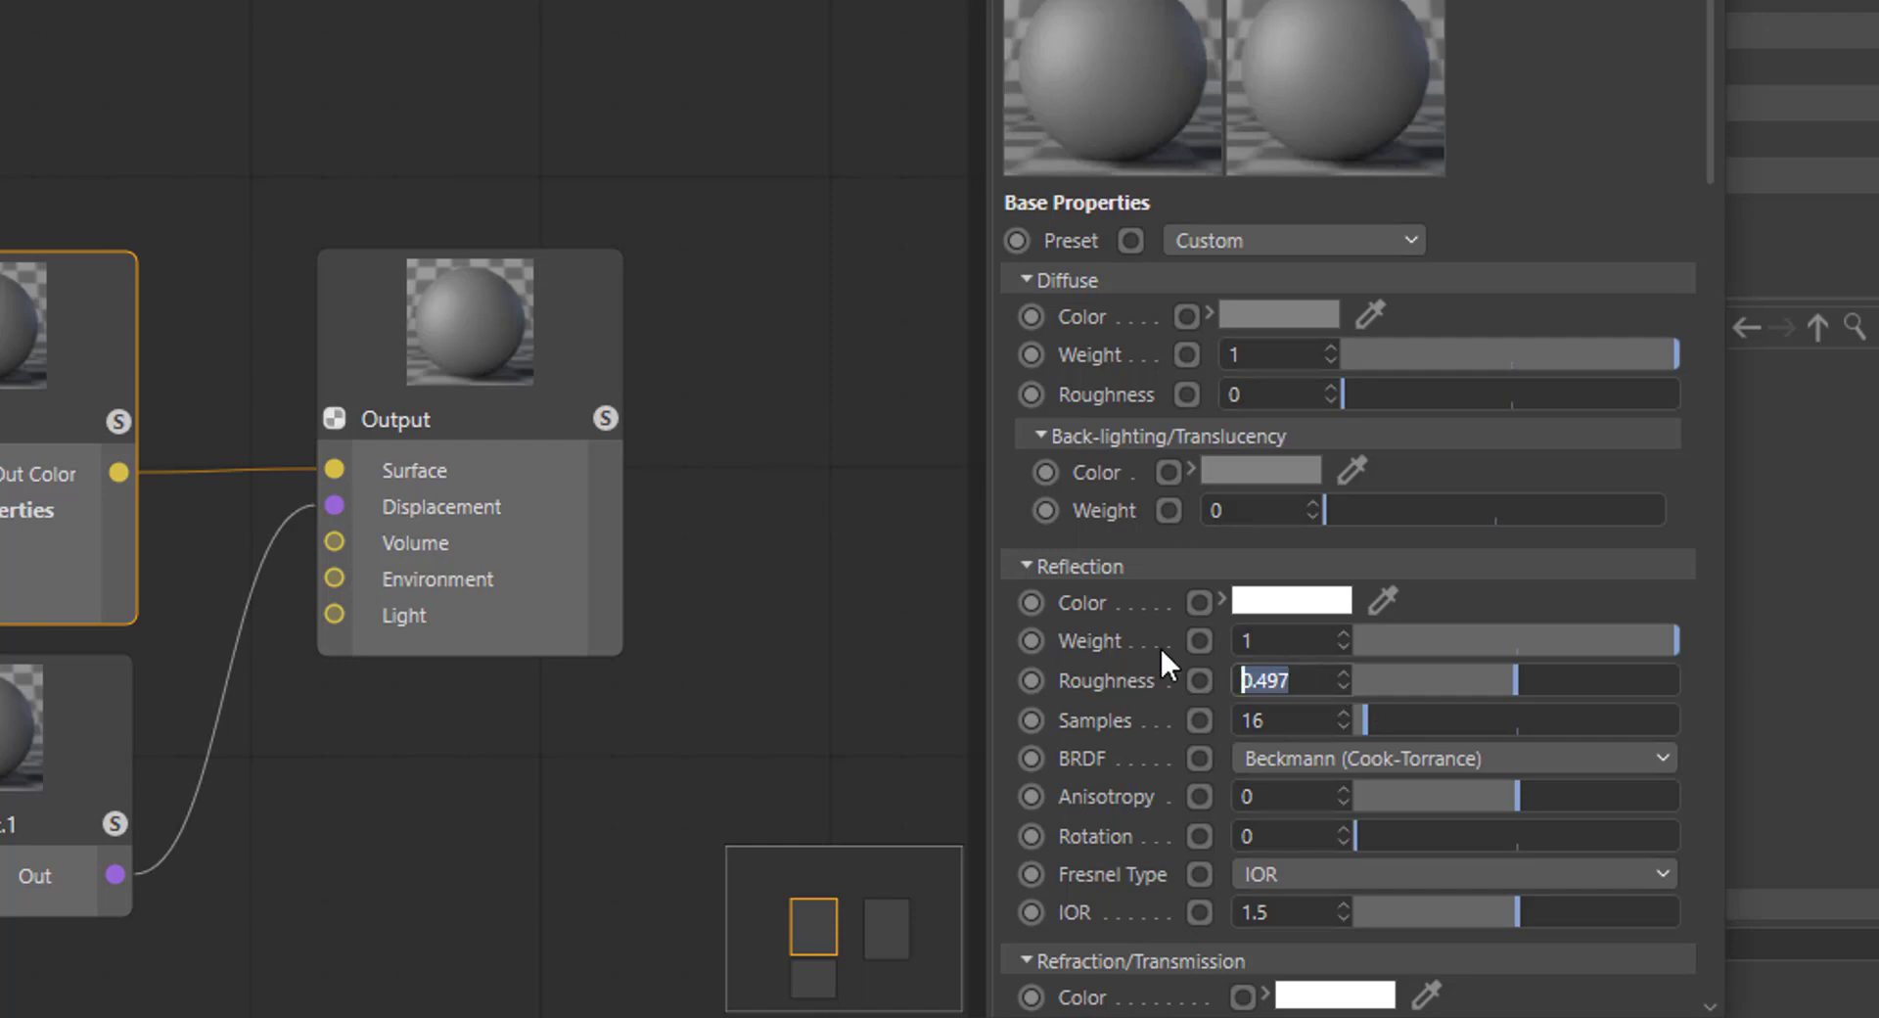
pyautogui.write('0.5')
pyautogui.press('Return')
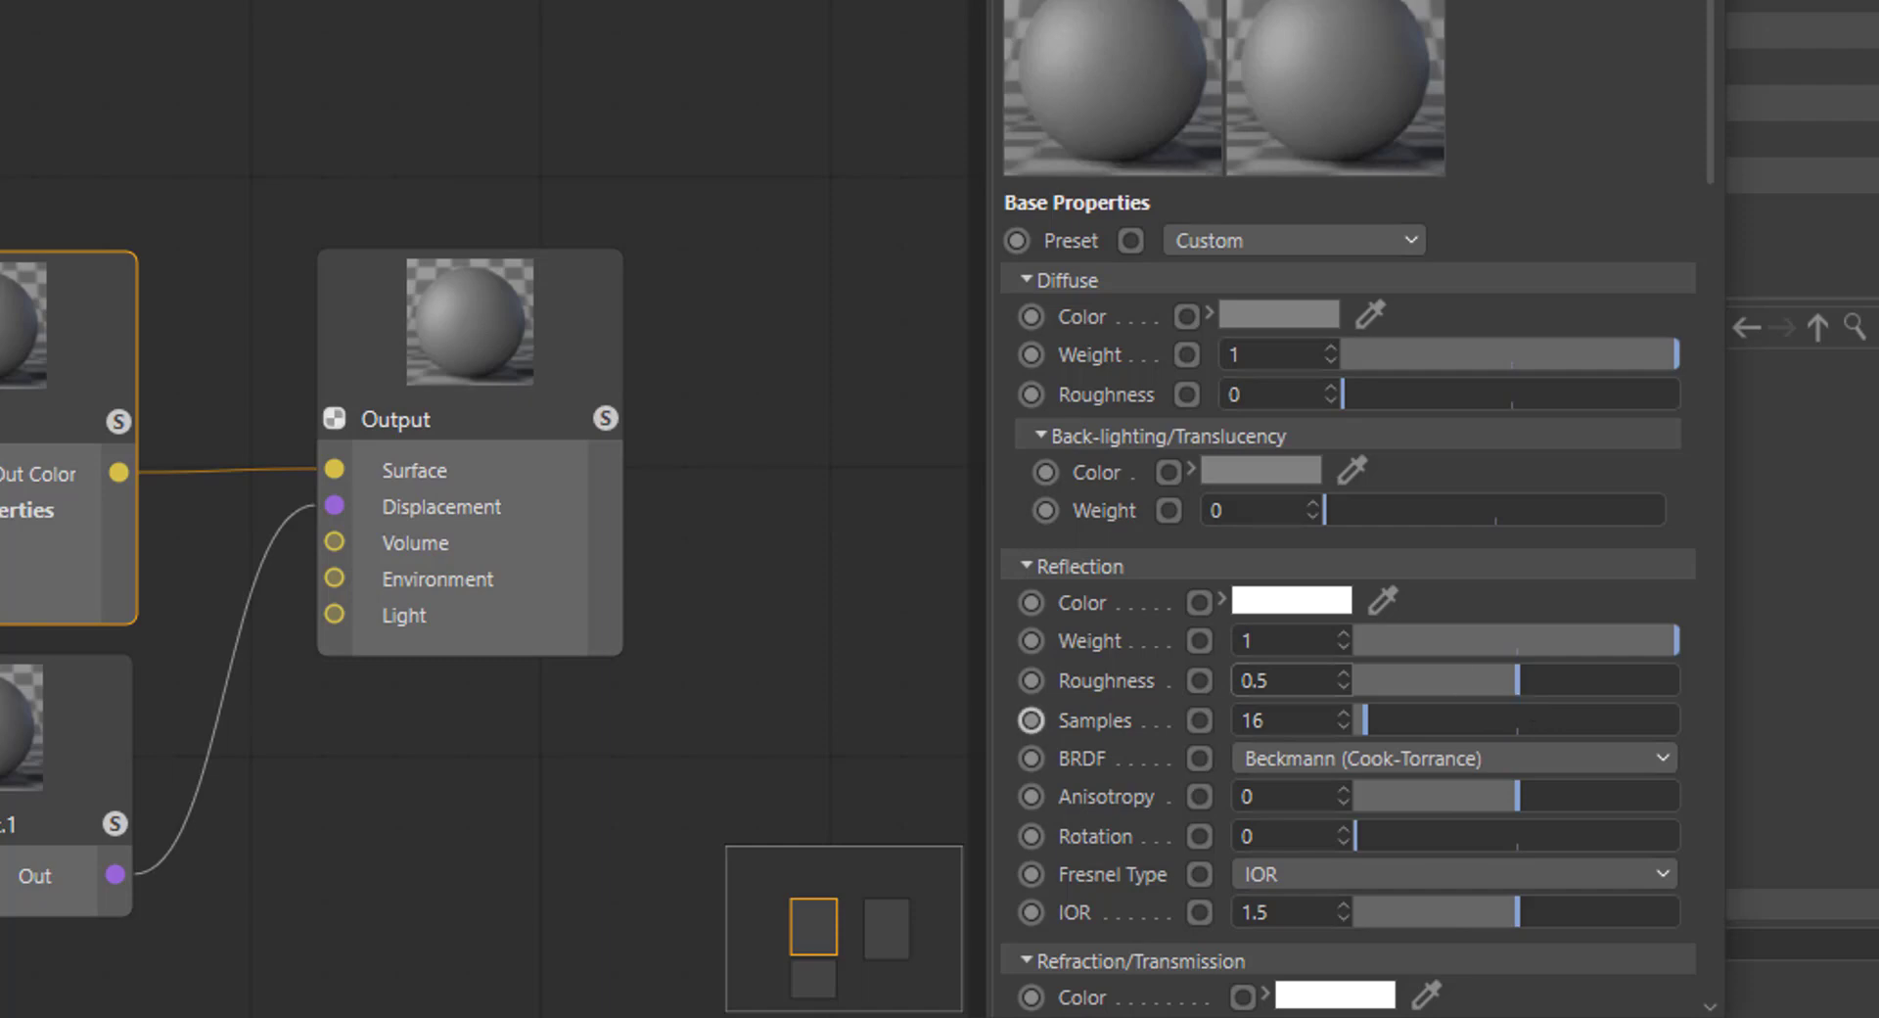
# - Set the Displacement node's New Range Min to -0.5 and New Range Max to 0.5
pyautogui.click(12, 862)
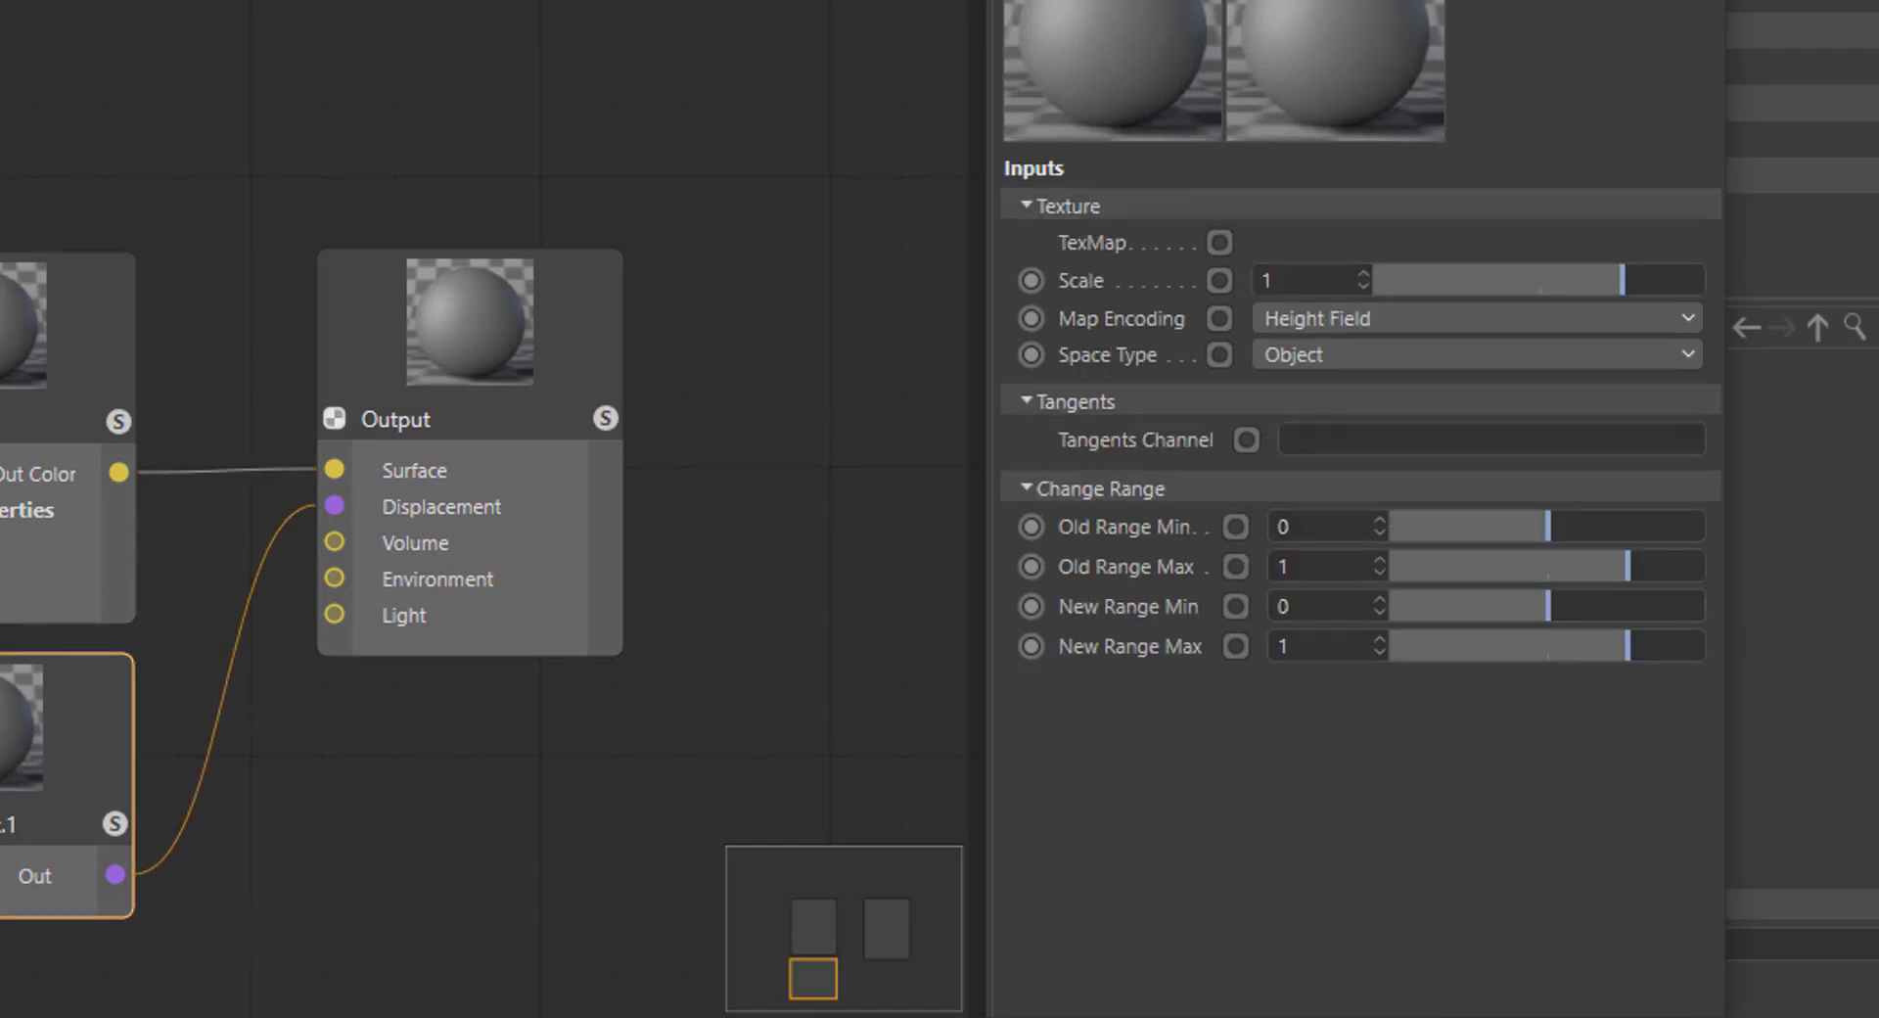
pyautogui.doubleClick(1313, 606)
pyautogui.write('-0.5')
pyautogui.press('Return')
pyautogui.click(1317, 654)
pyautogui.write('0')
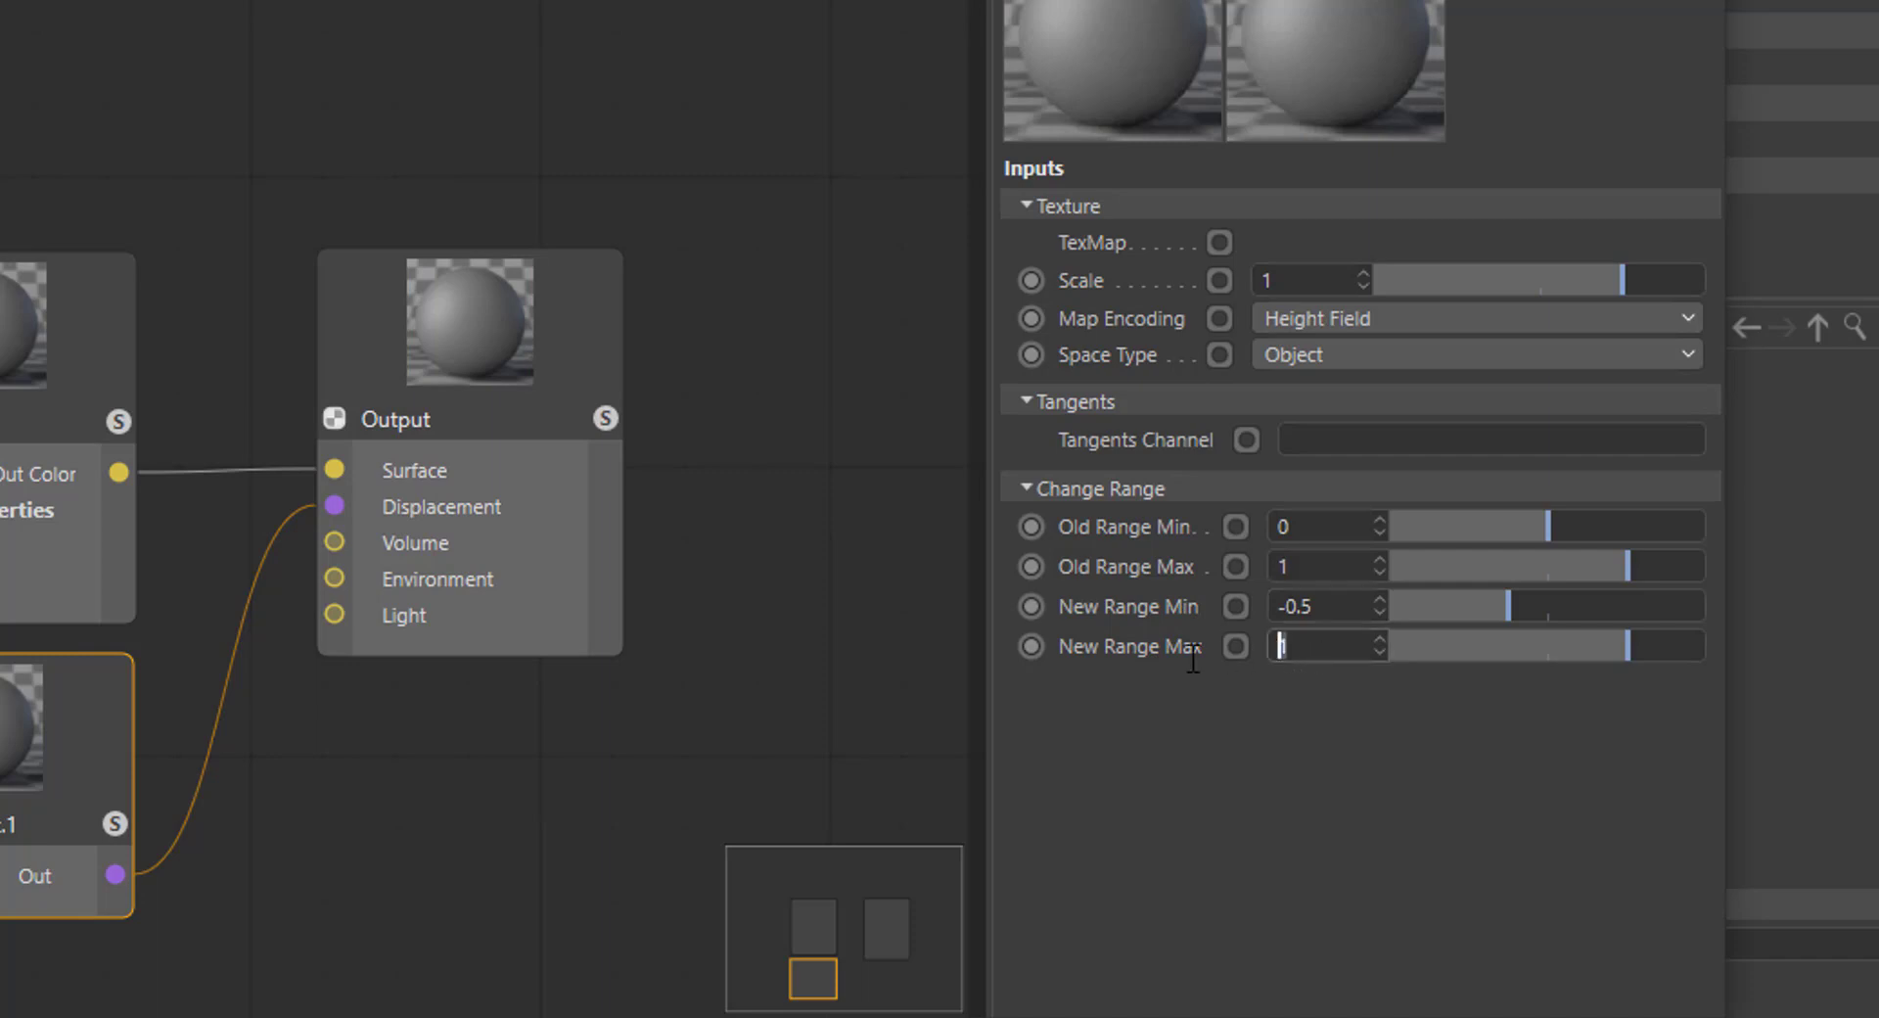
pyautogui.write('.5')
pyautogui.press('Return')
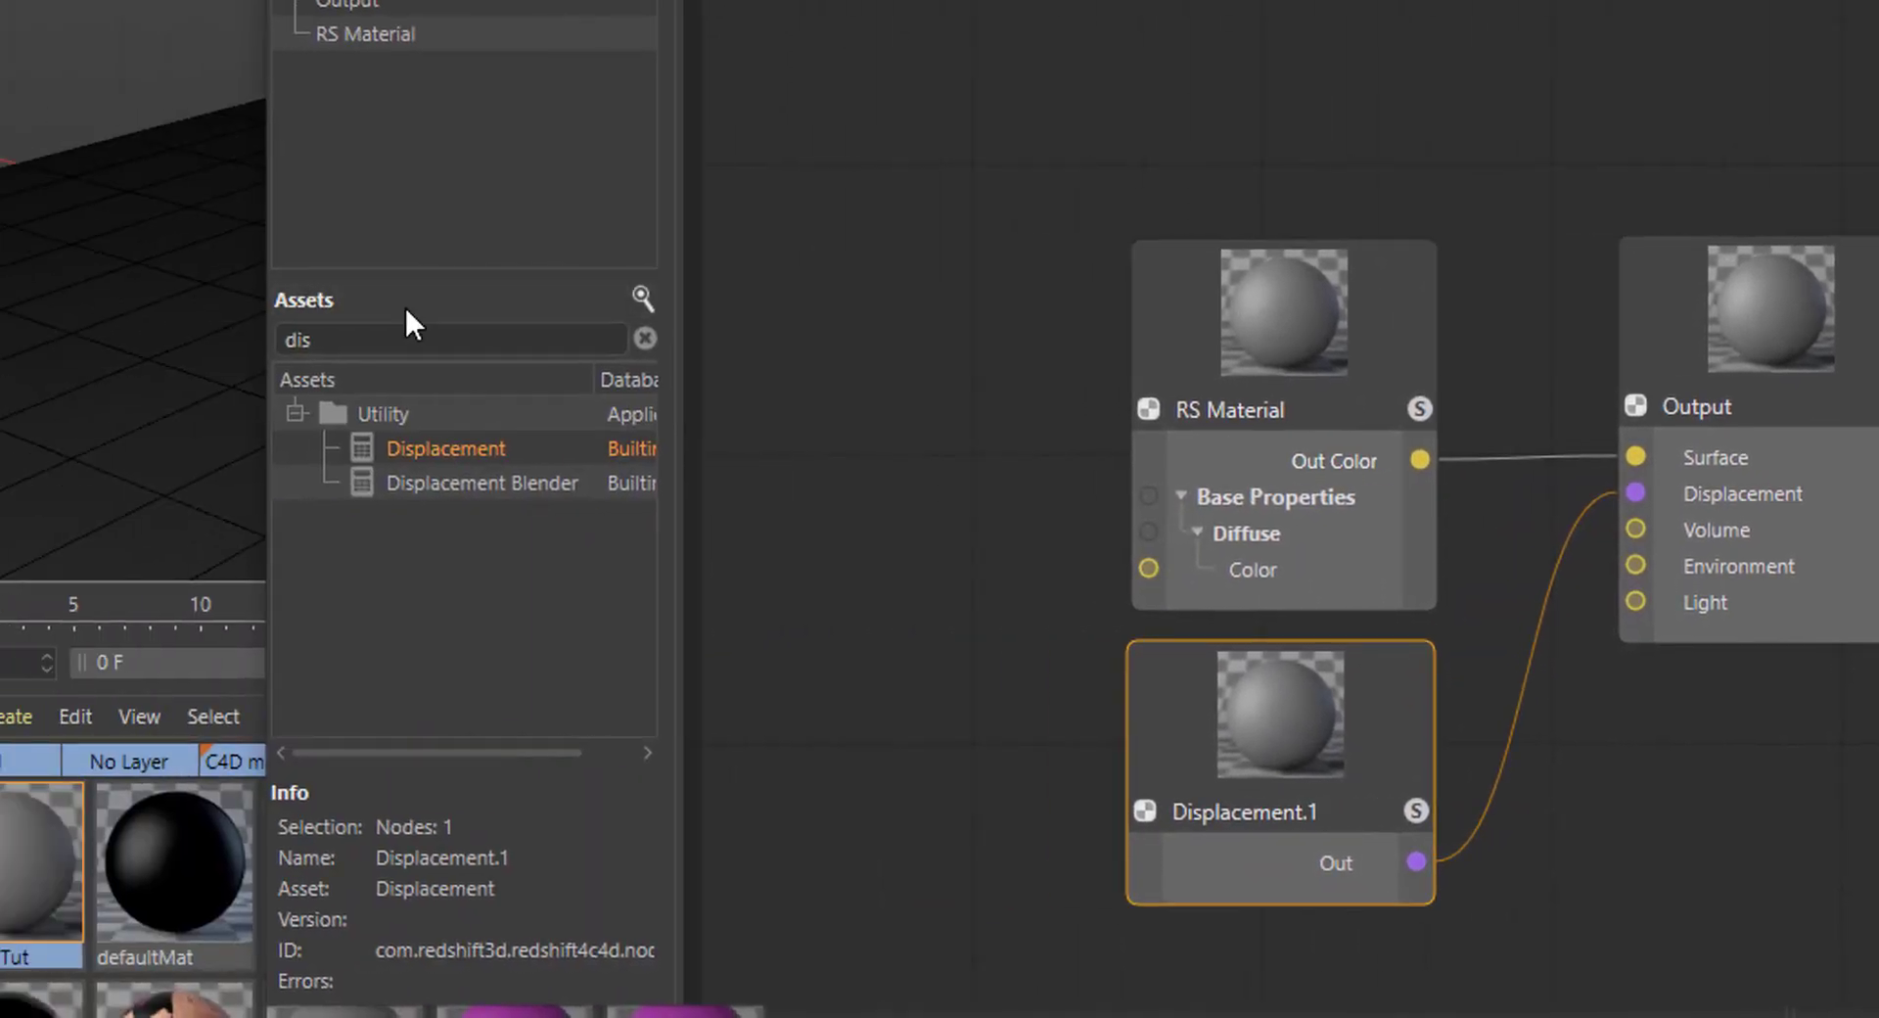
# - Find the Texture asset and add an empty Texture node above and beside the RS Material node
pyautogui.moveTo(383, 338); pyautogui.dragTo(263, 346)
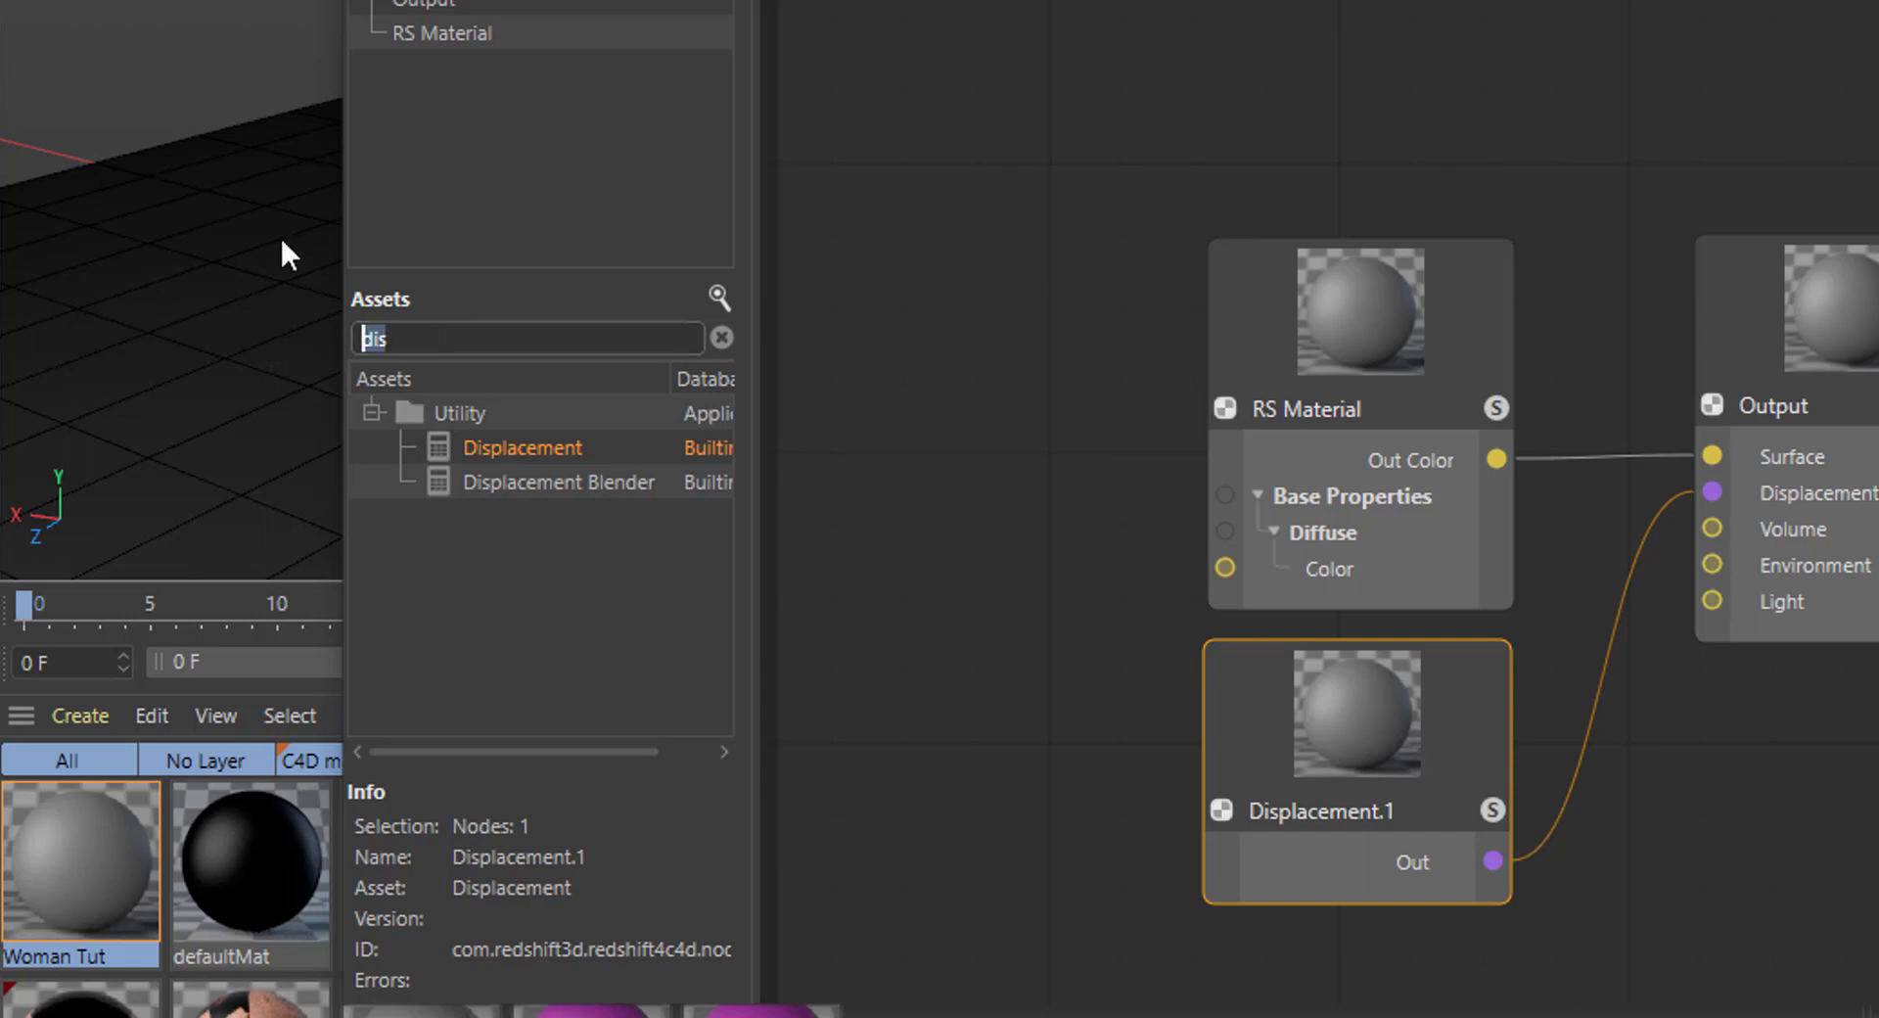
pyautogui.write('text')
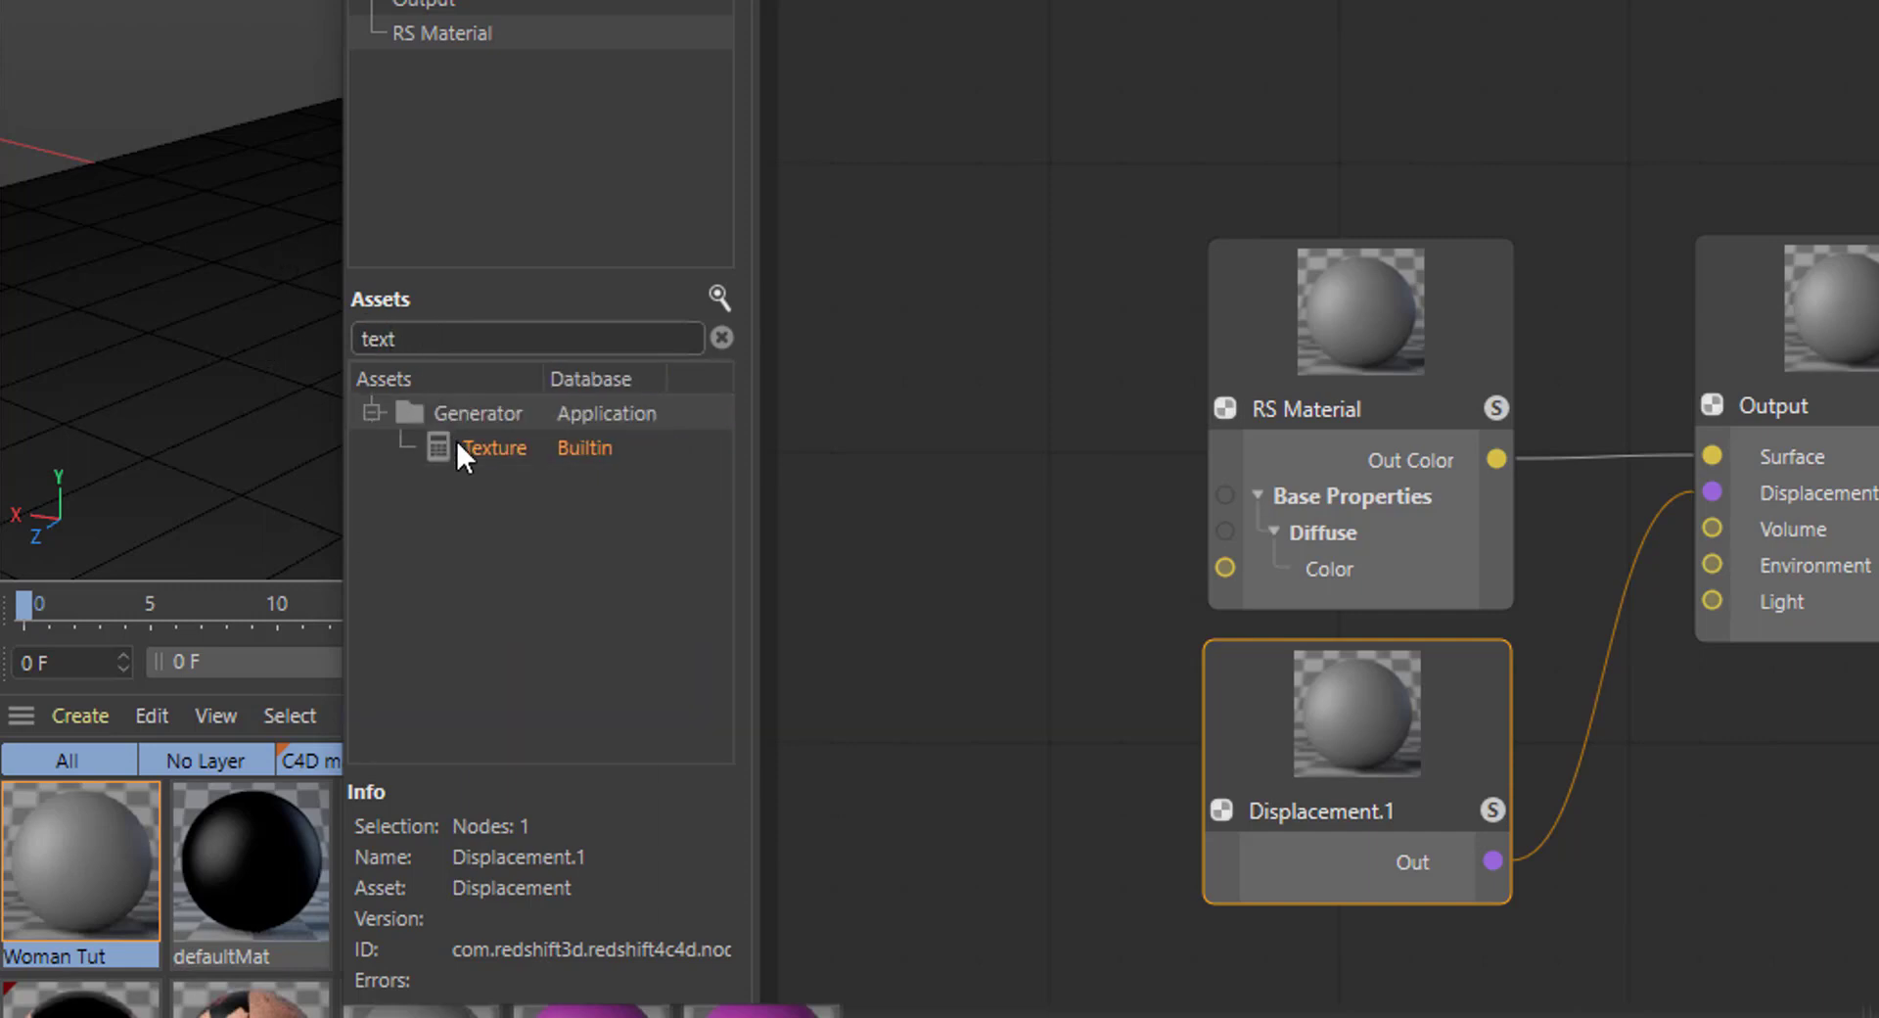
pyautogui.moveTo(460, 448); pyautogui.dragTo(877, 123)
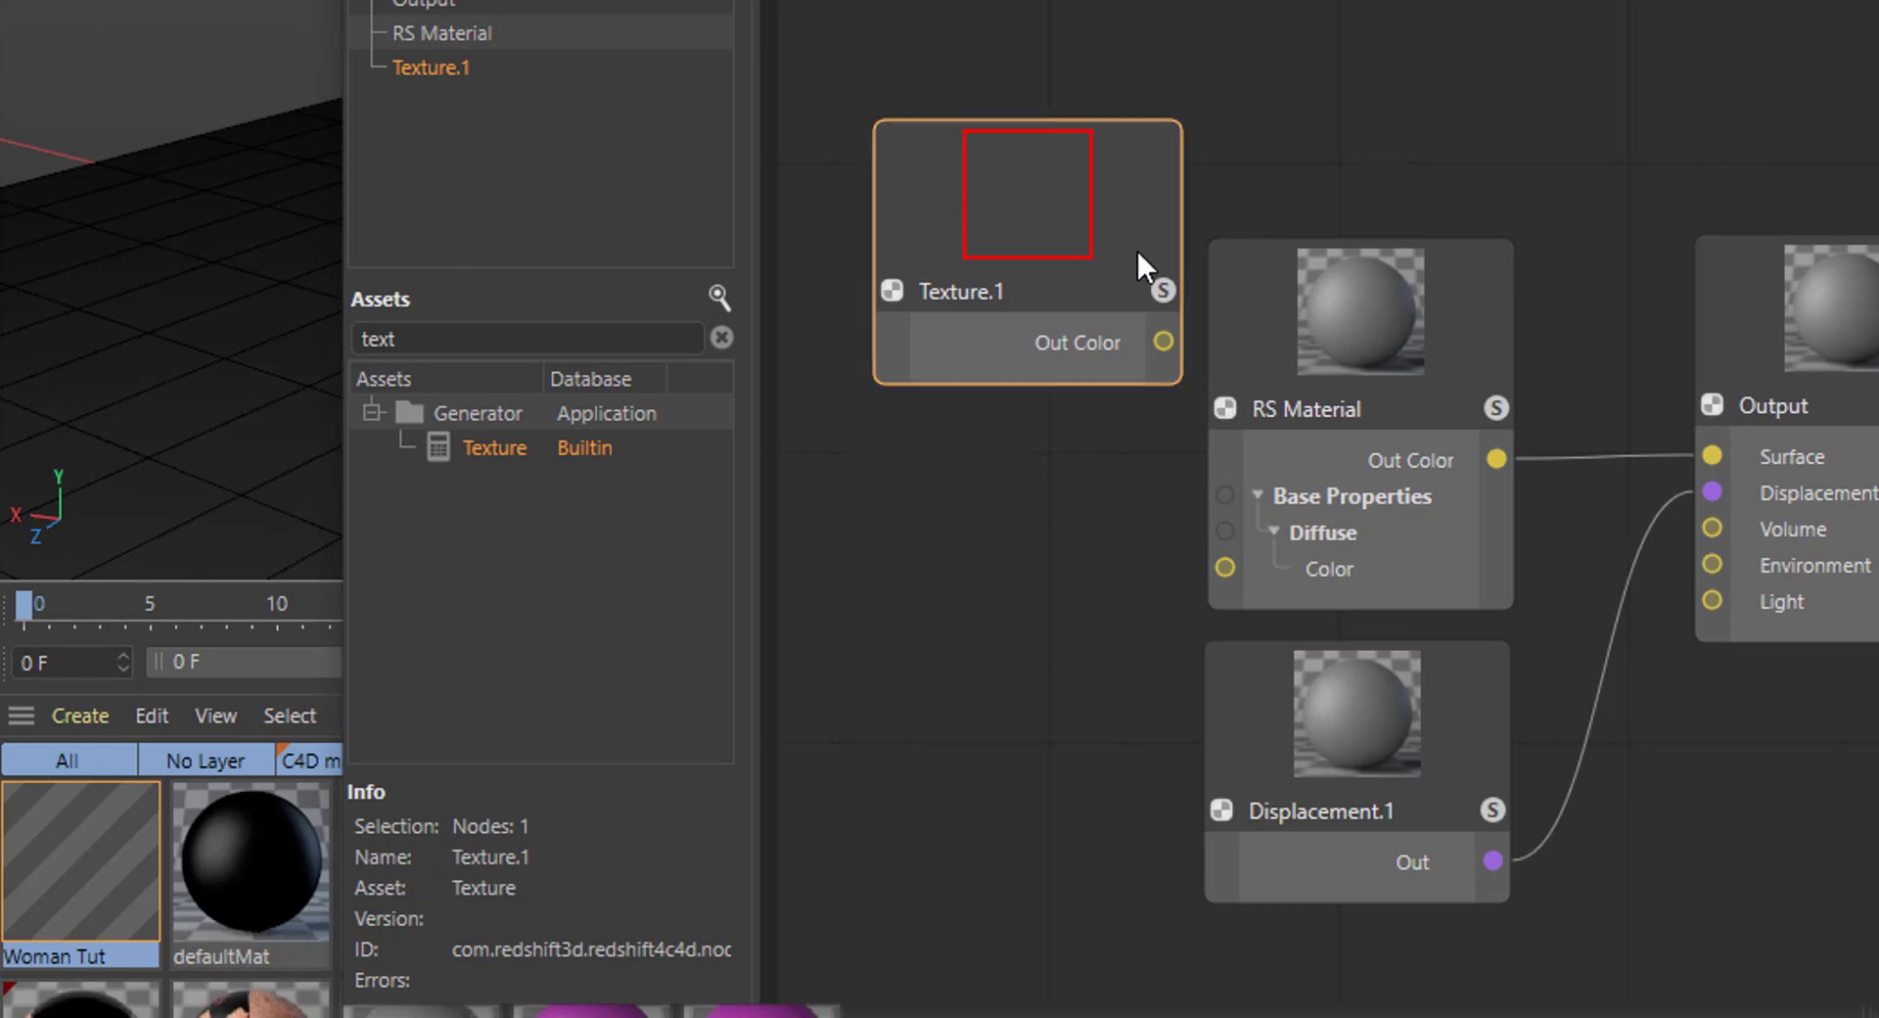
pyautogui.moveTo(1141, 166); pyautogui.dragTo(1125, 82)
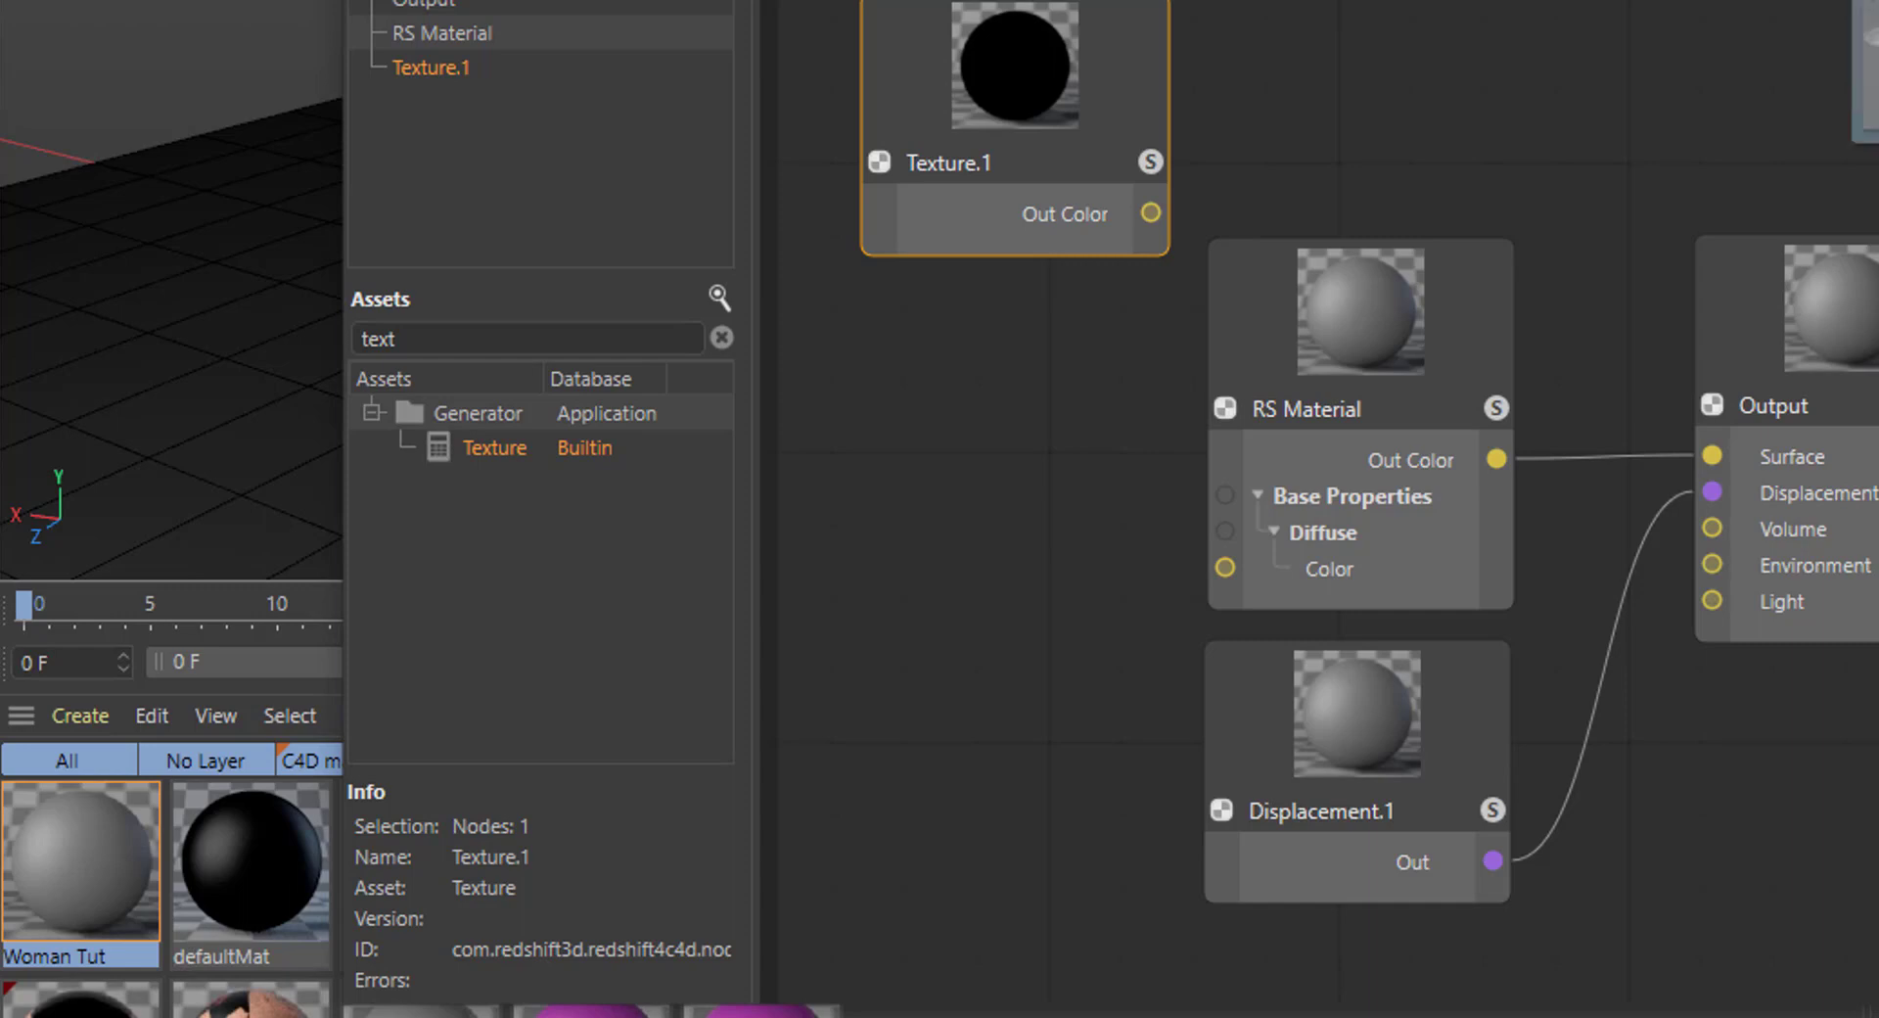
# - Bring the map image into the graph as a texture node beside RS Material, and delete the empty Texture node
pyautogui.moveTo(1015, 5); pyautogui.dragTo(982, 532)
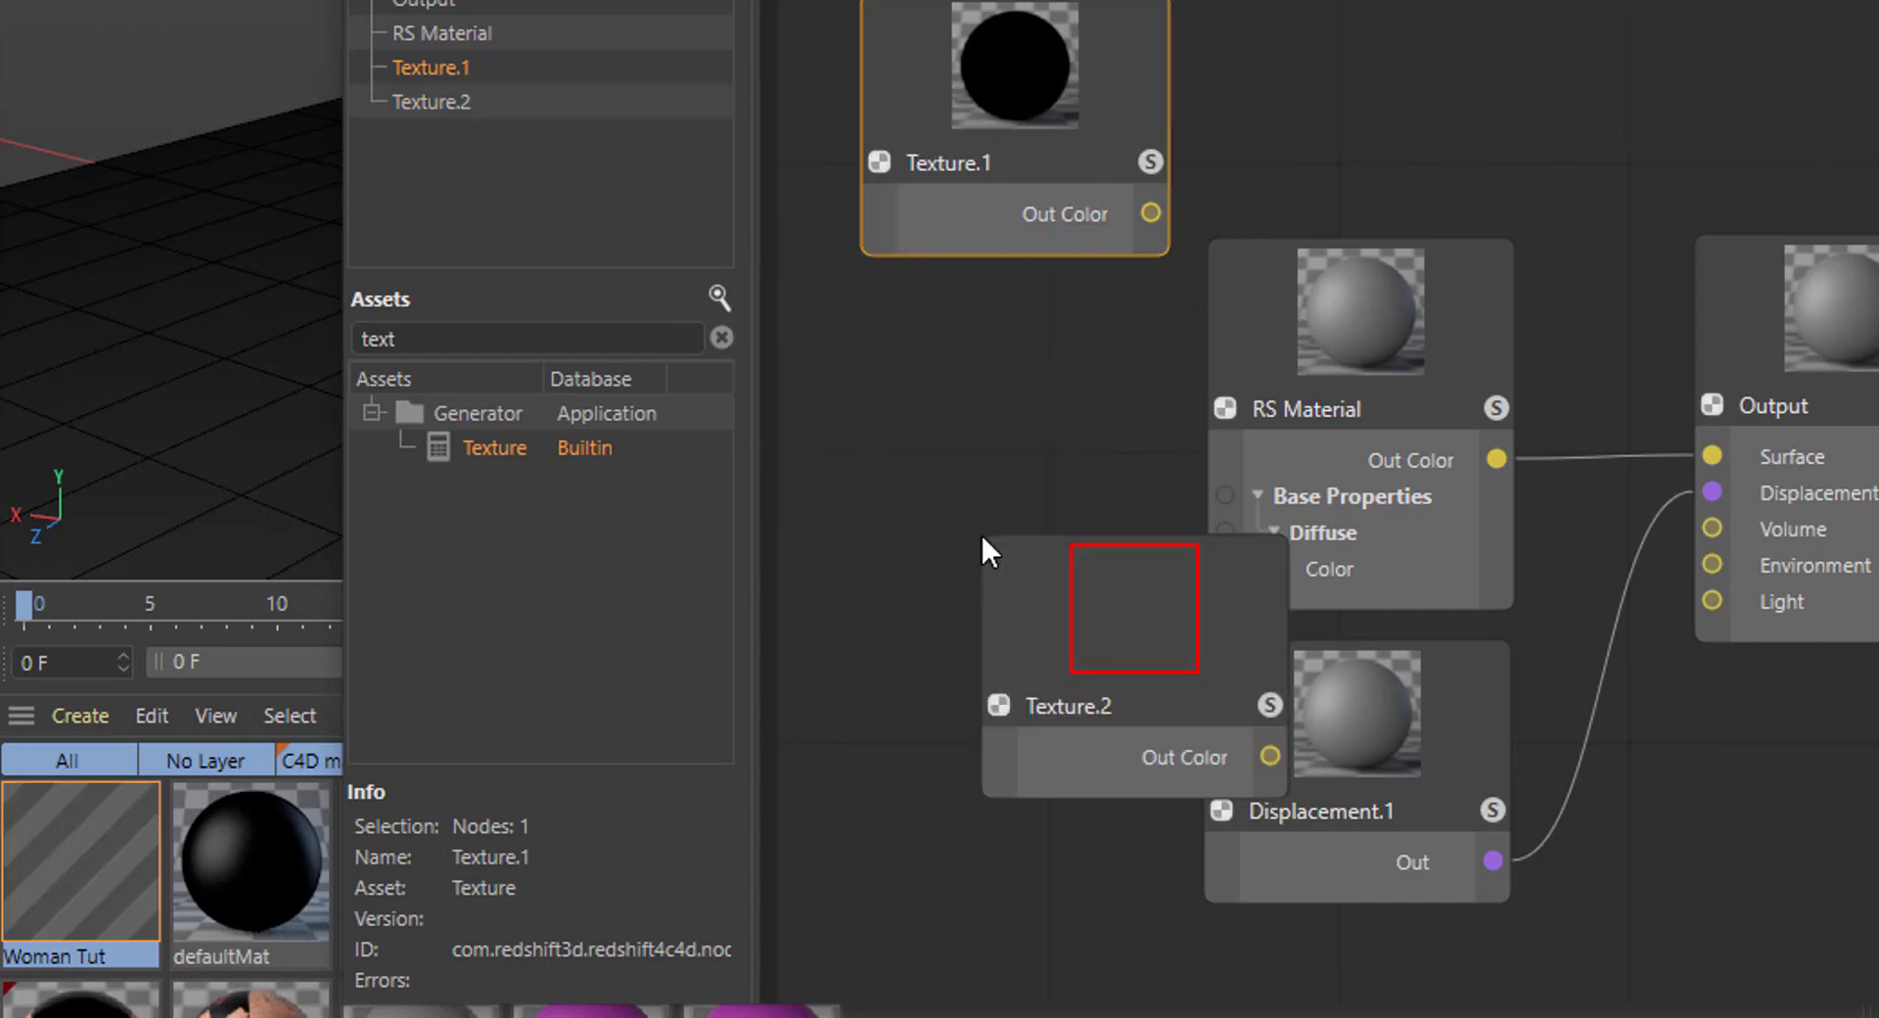
pyautogui.click(1009, 588)
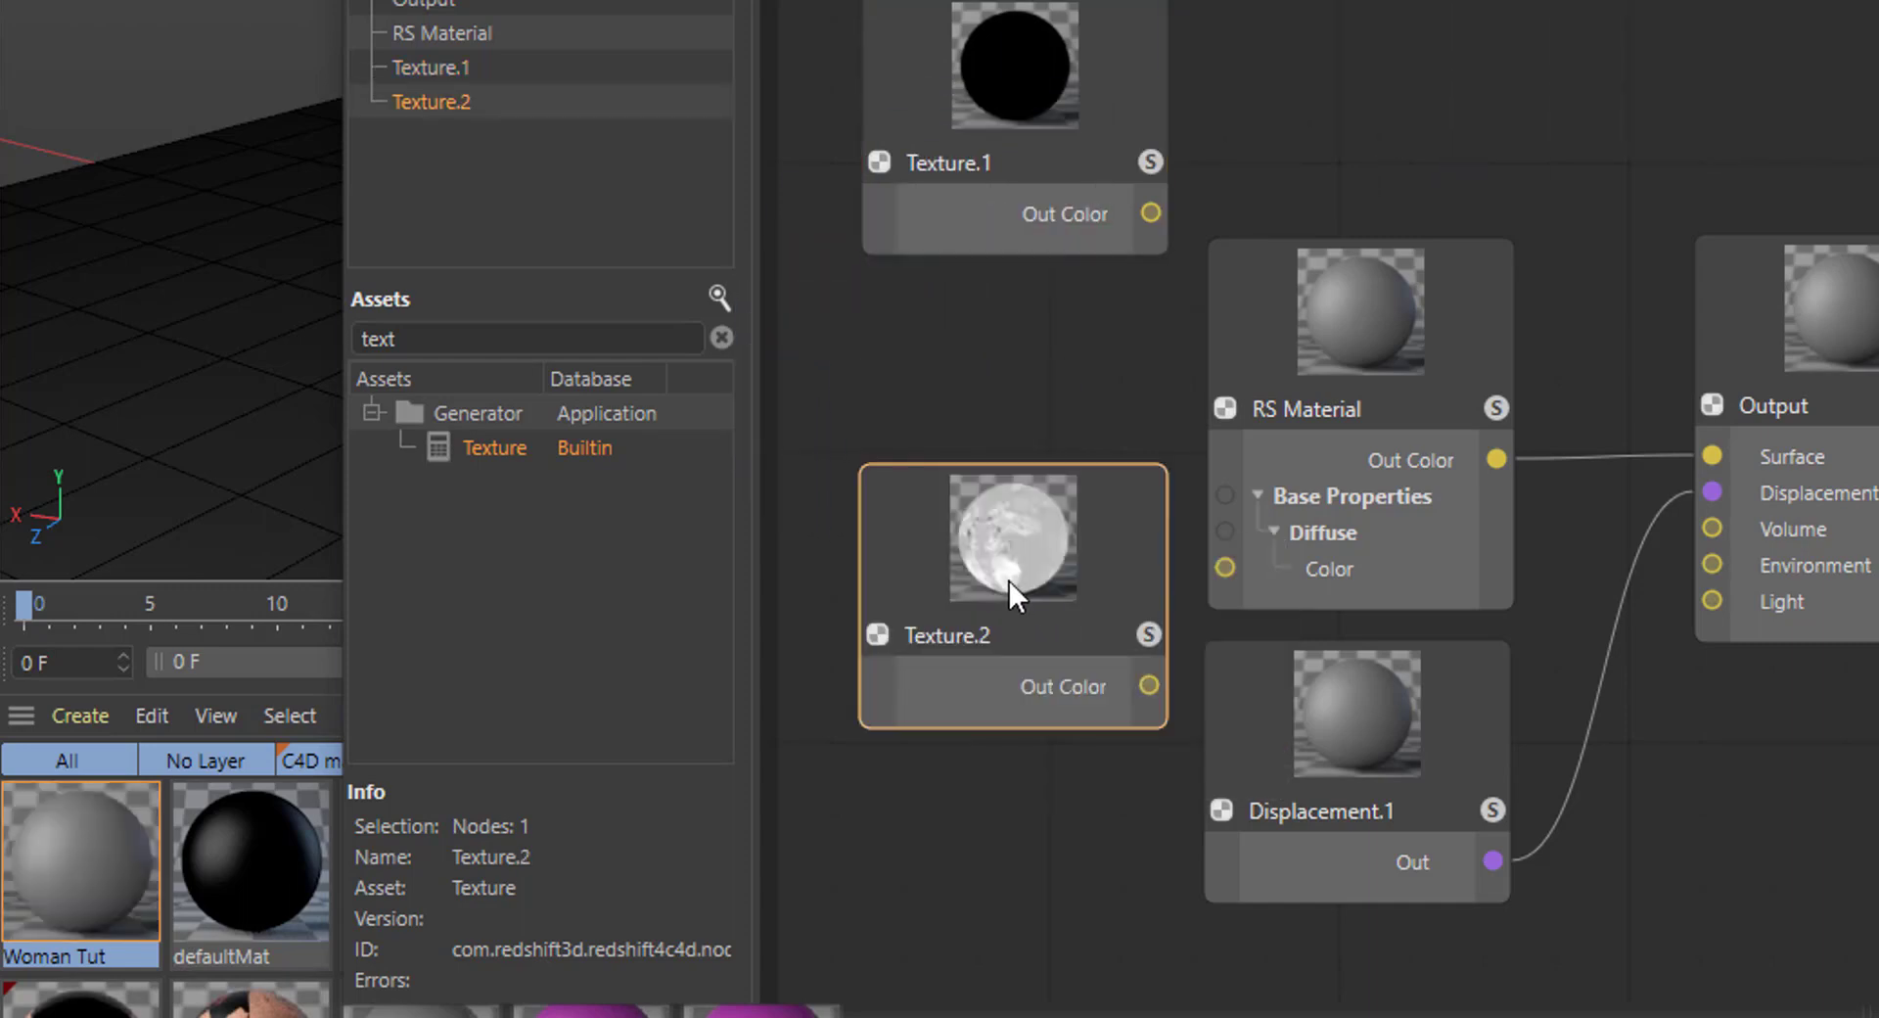
pyautogui.click(1061, 32)
pyautogui.press('Delete')
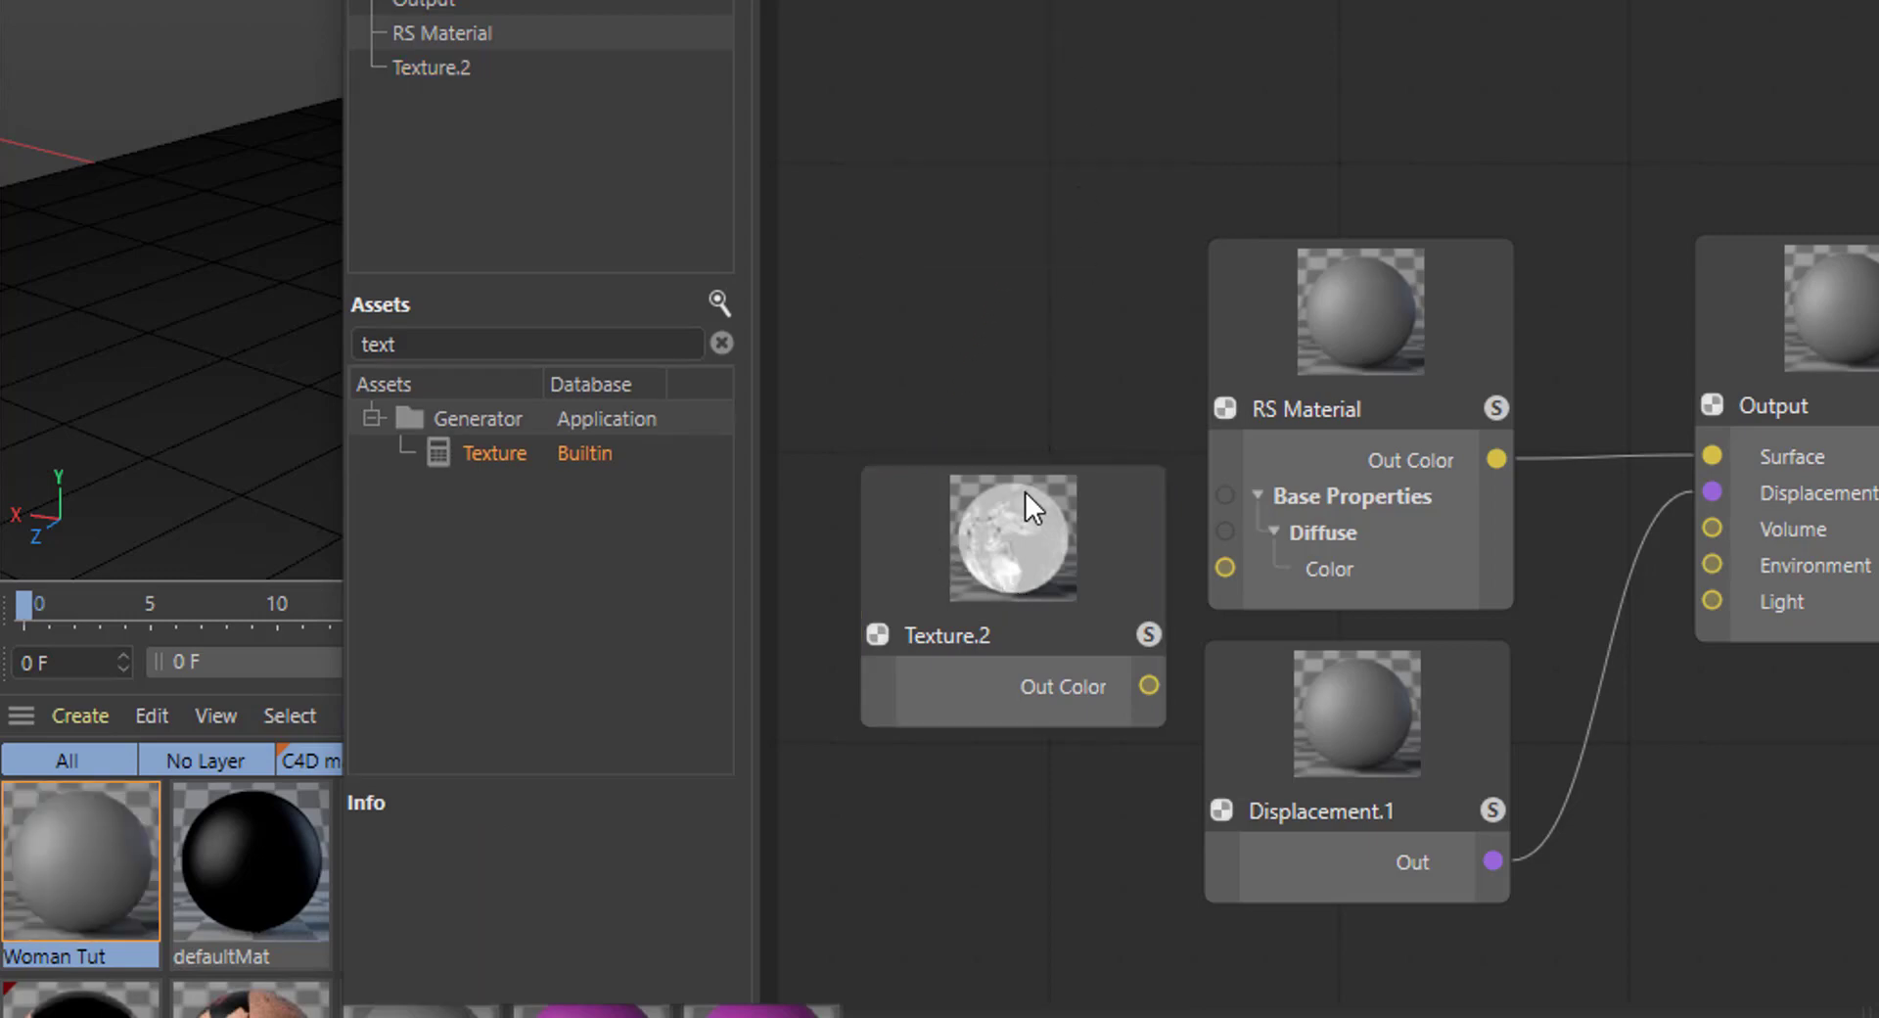
# - Reposition the map's texture node beside RS Material and enable its Gamma Override
pyautogui.click(1067, 495)
pyautogui.moveTo(1018, 531); pyautogui.dragTo(1015, 131)
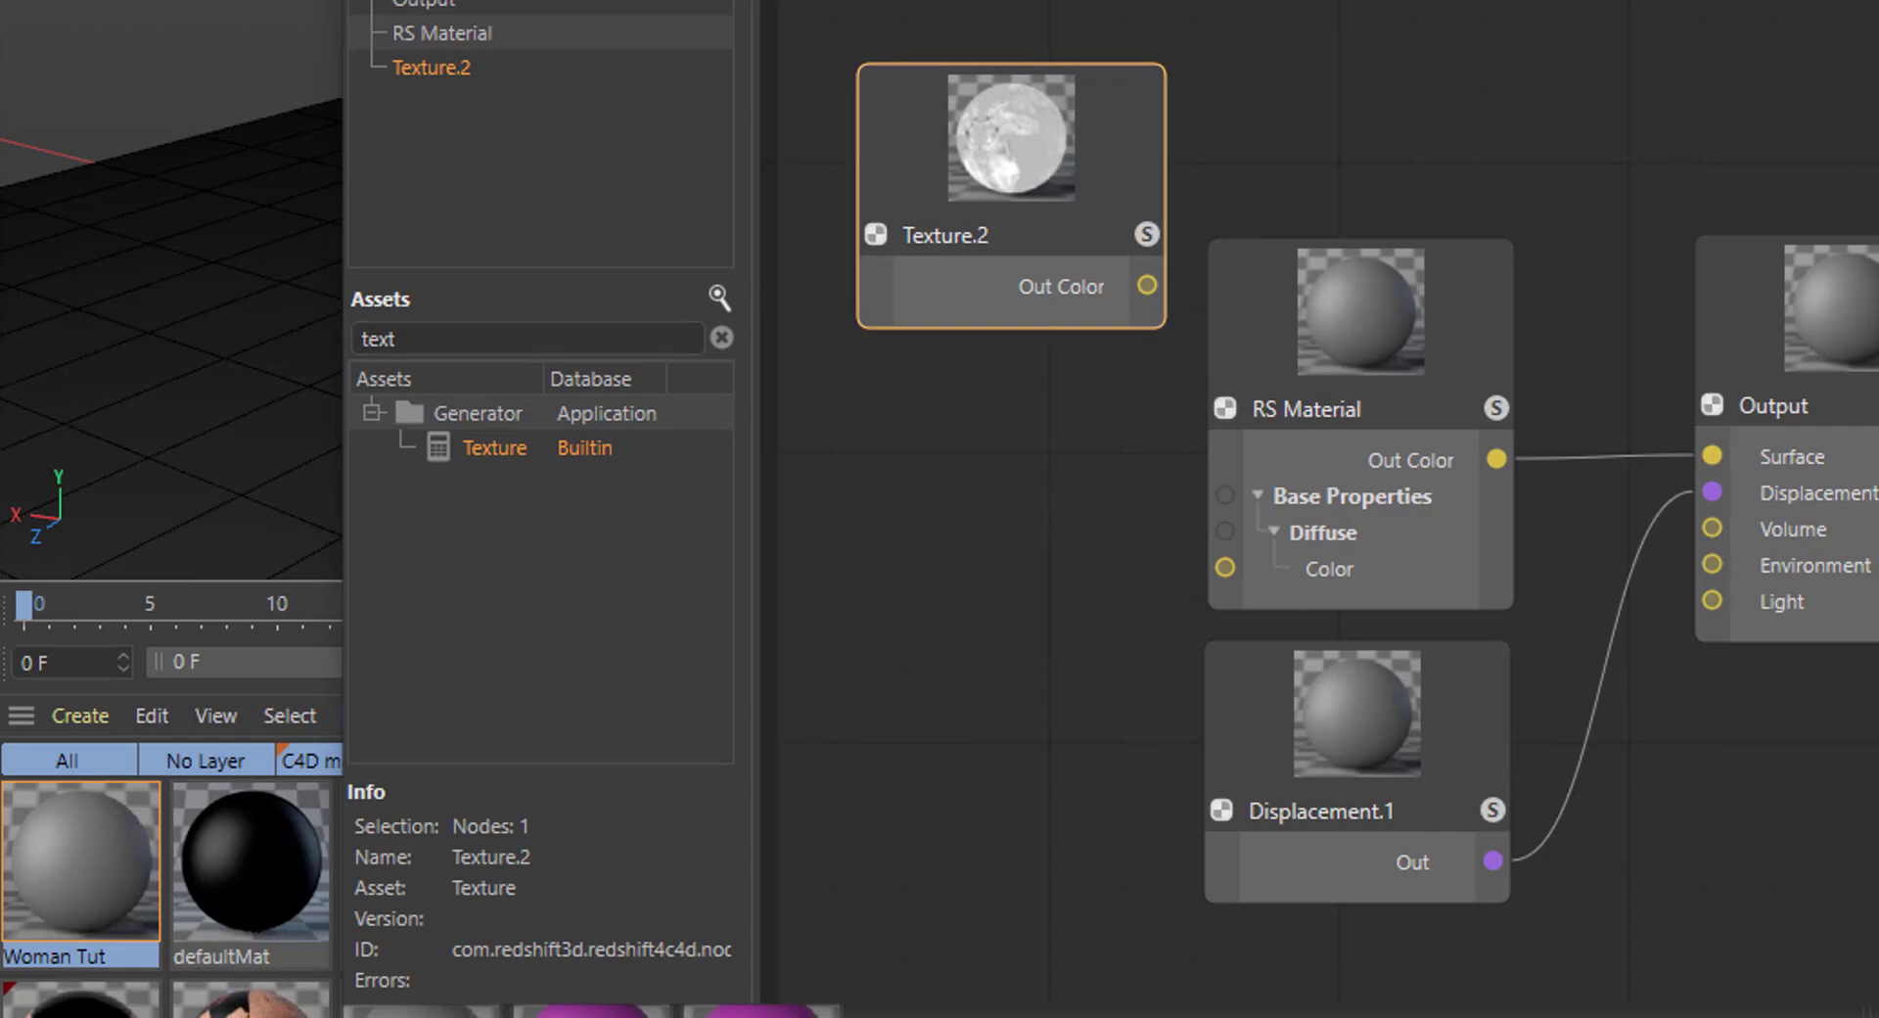
pyautogui.moveTo(1031, 147); pyautogui.dragTo(1000, 263)
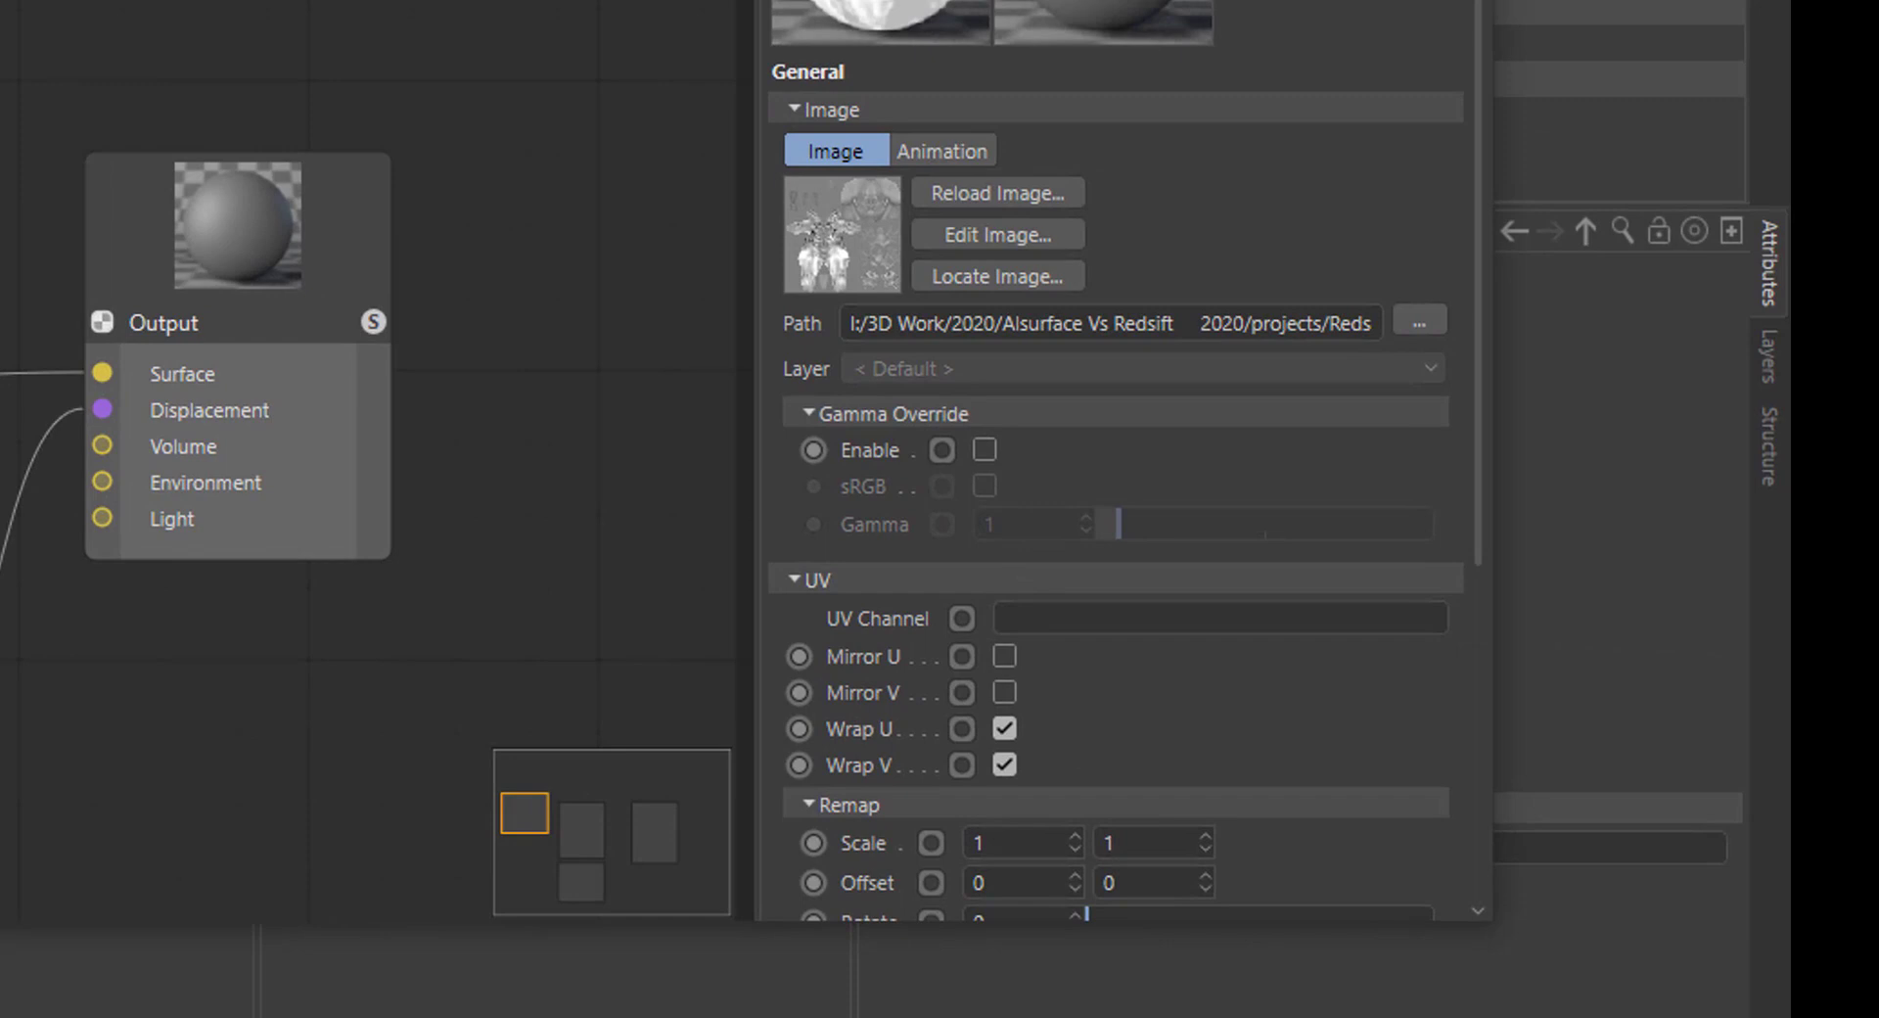
pyautogui.click(985, 451)
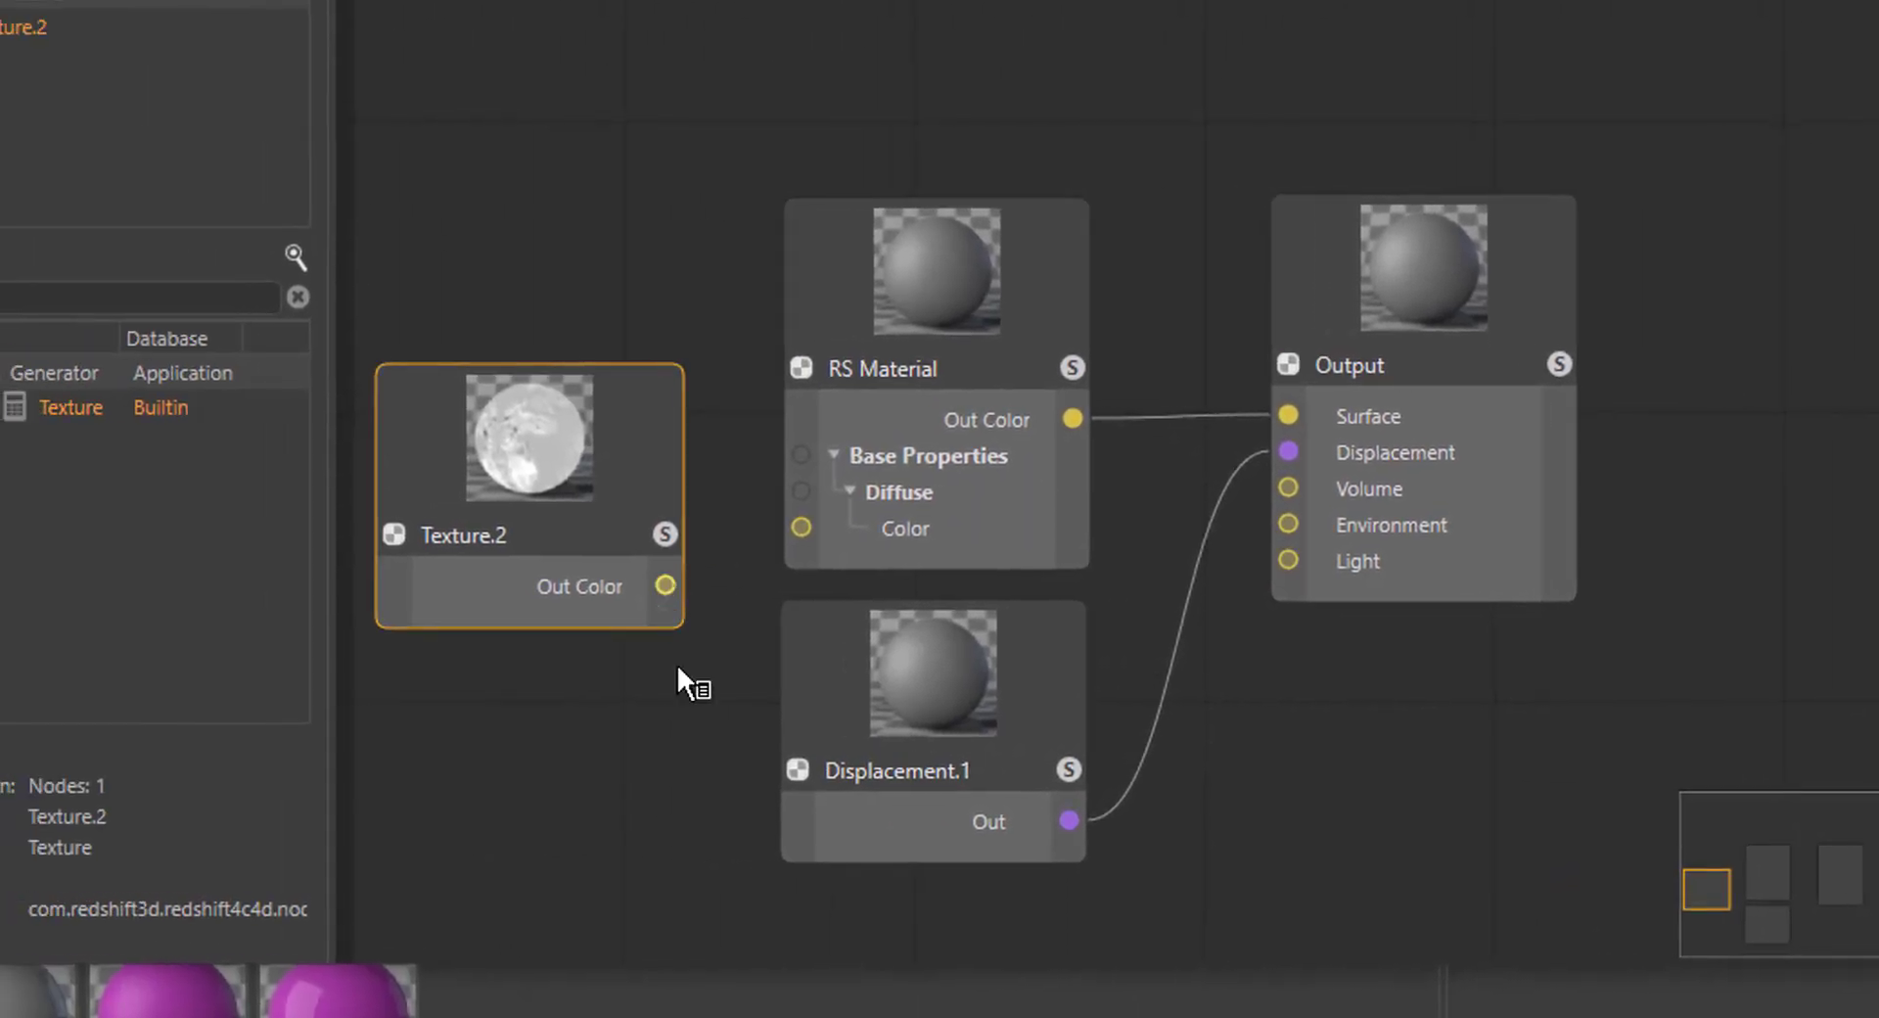
# - Connect the texture node's Out Color to the Displacement node's TexMap and place the texture node beside it
pyautogui.moveTo(677, 666); pyautogui.dragTo(798, 774)
pyautogui.moveTo(920, 858)
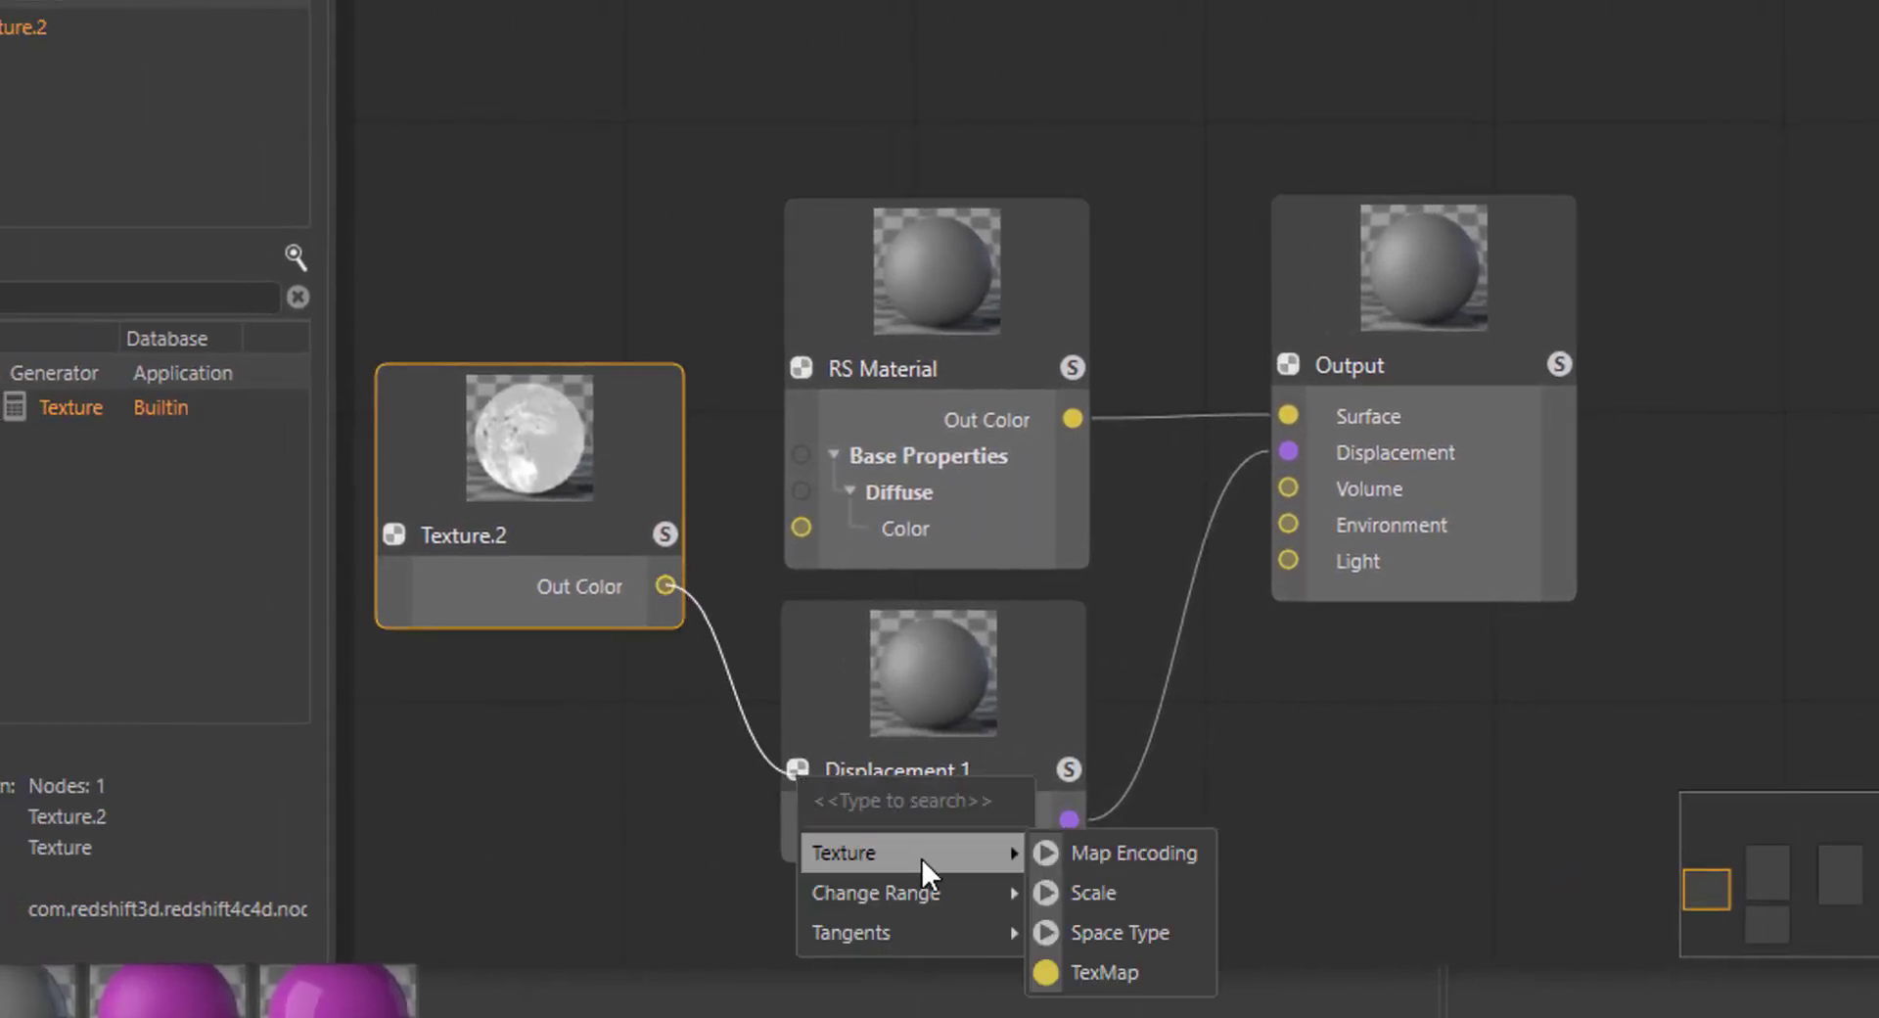
pyautogui.click(1148, 971)
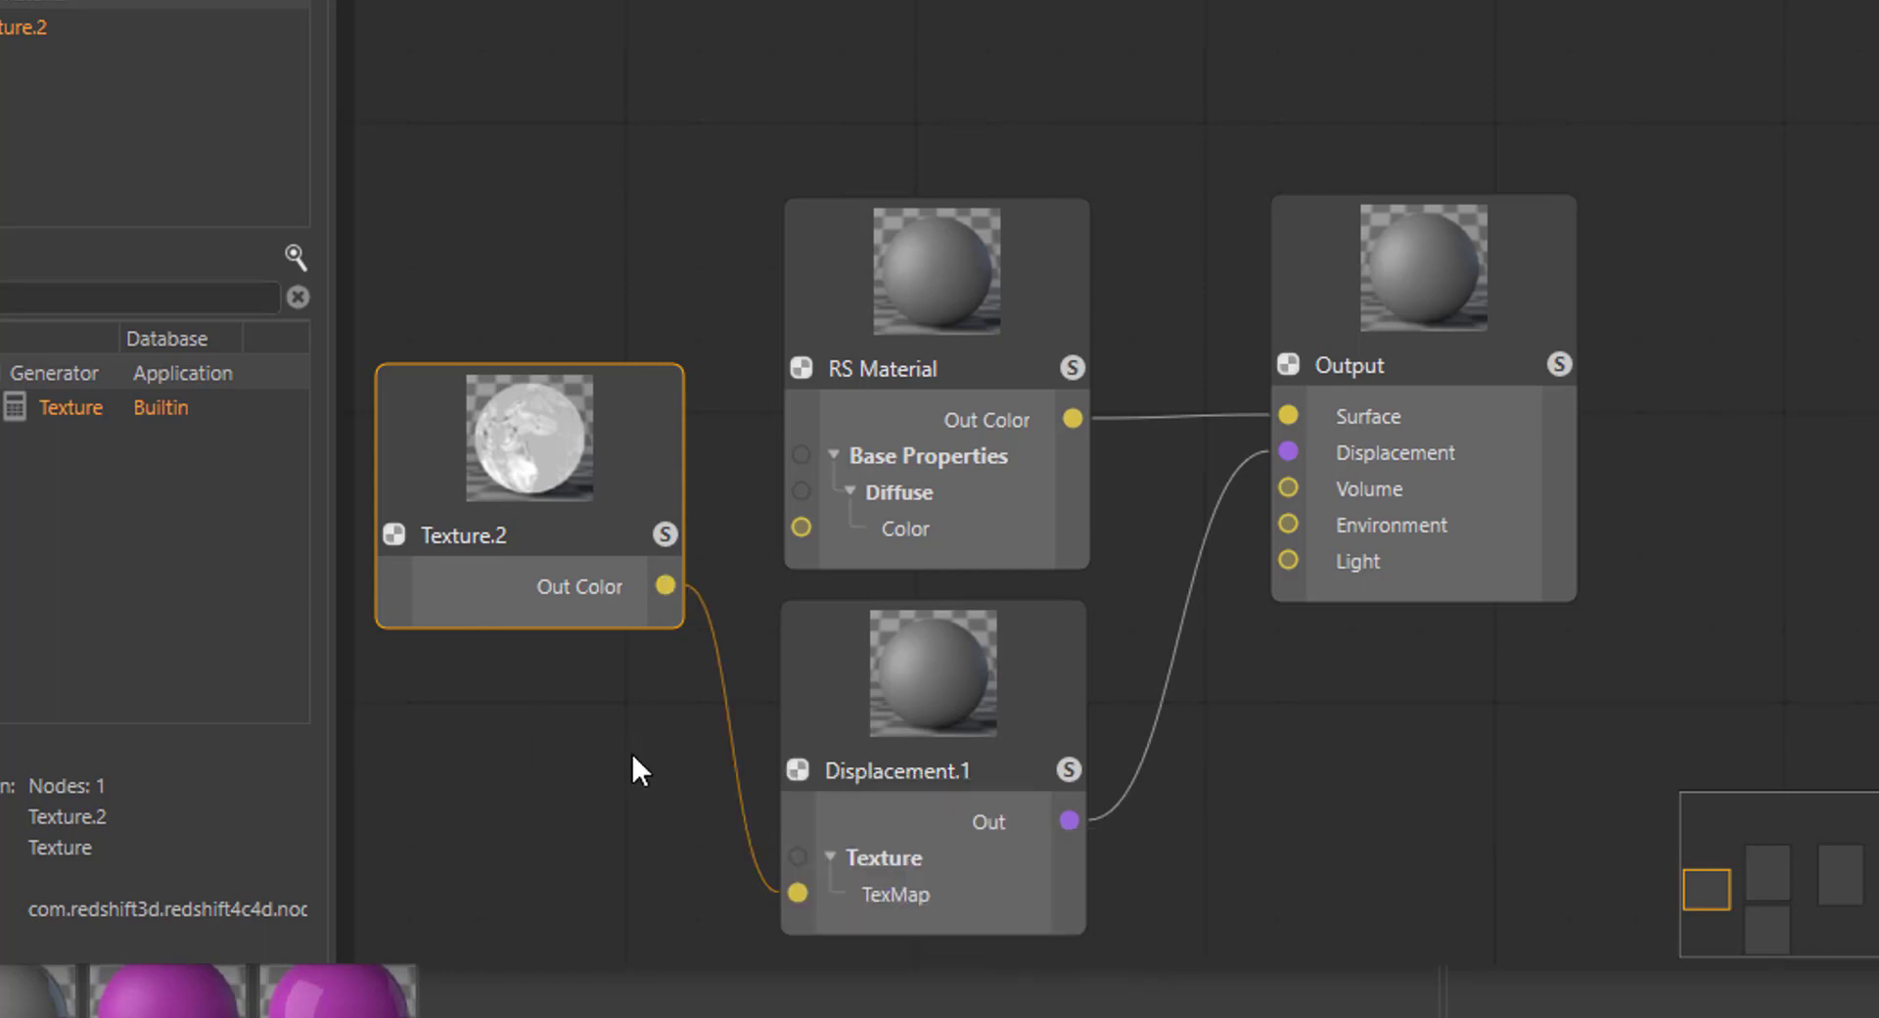
pyautogui.moveTo(573, 462); pyautogui.dragTo(535, 637)
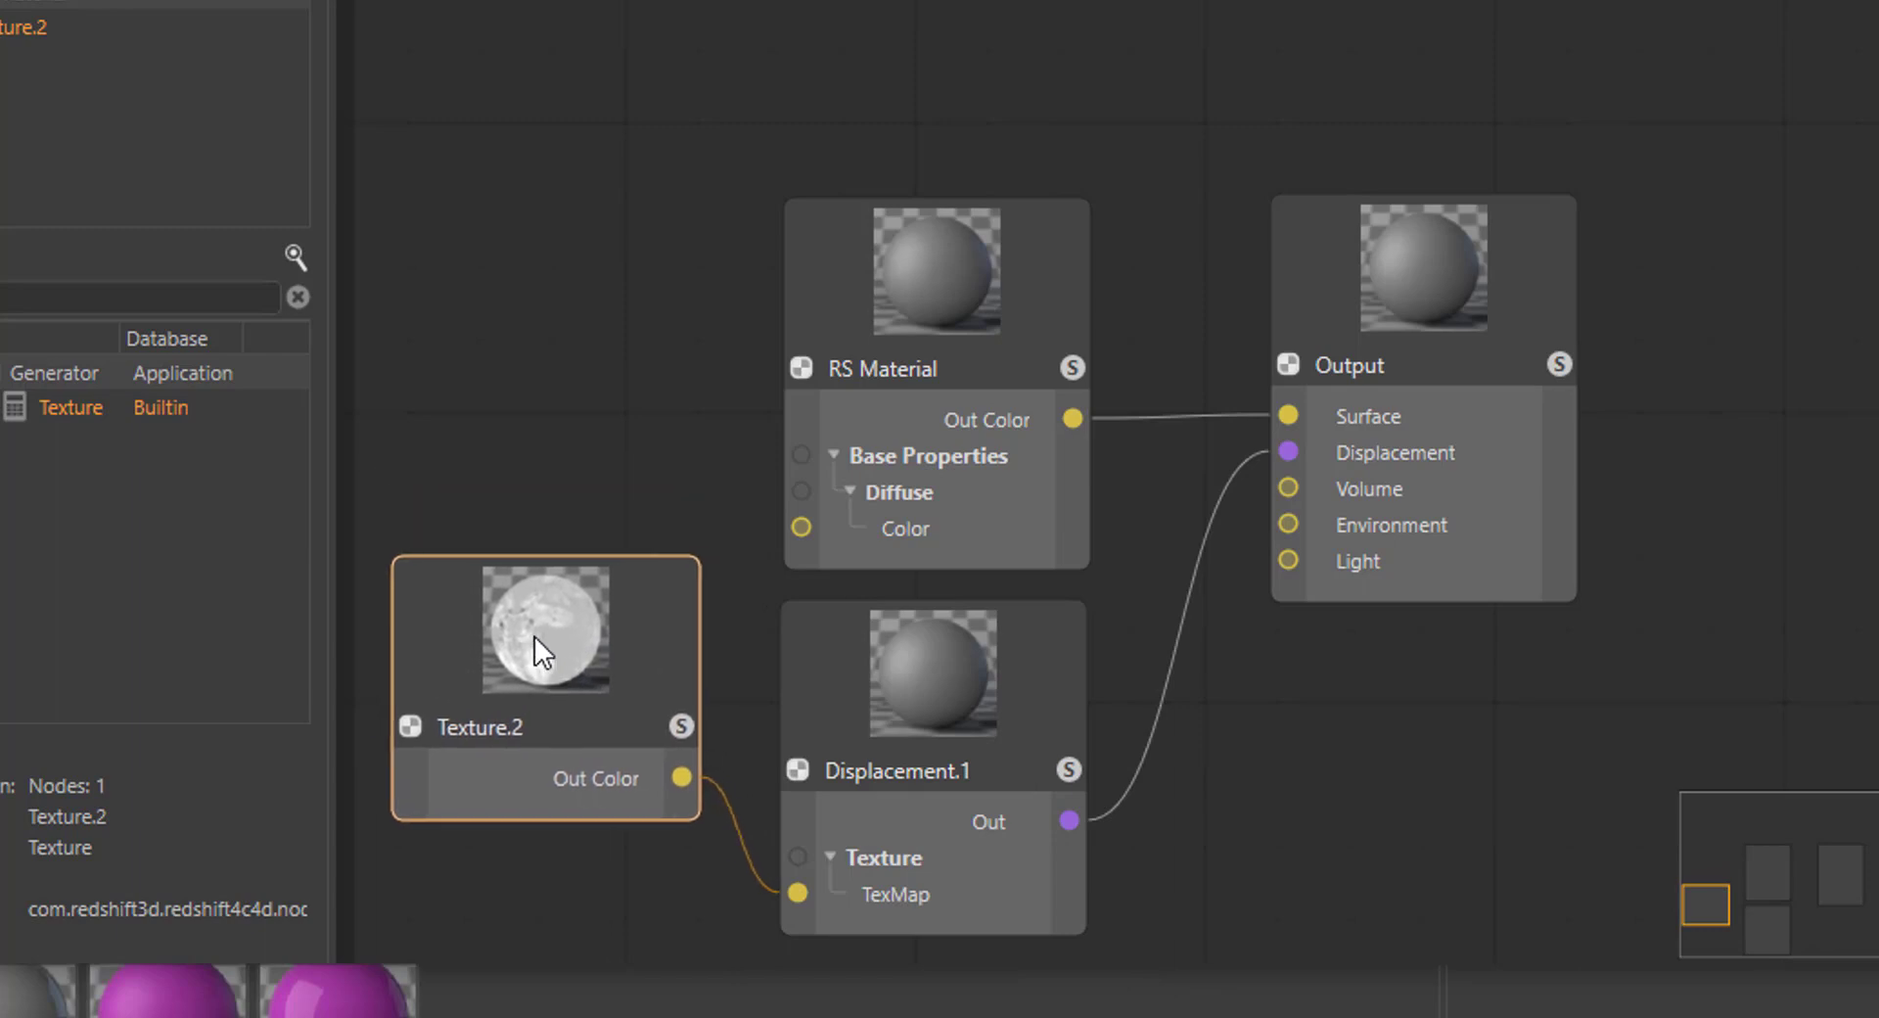
pyautogui.click(871, 739)
pyautogui.click(1347, 279)
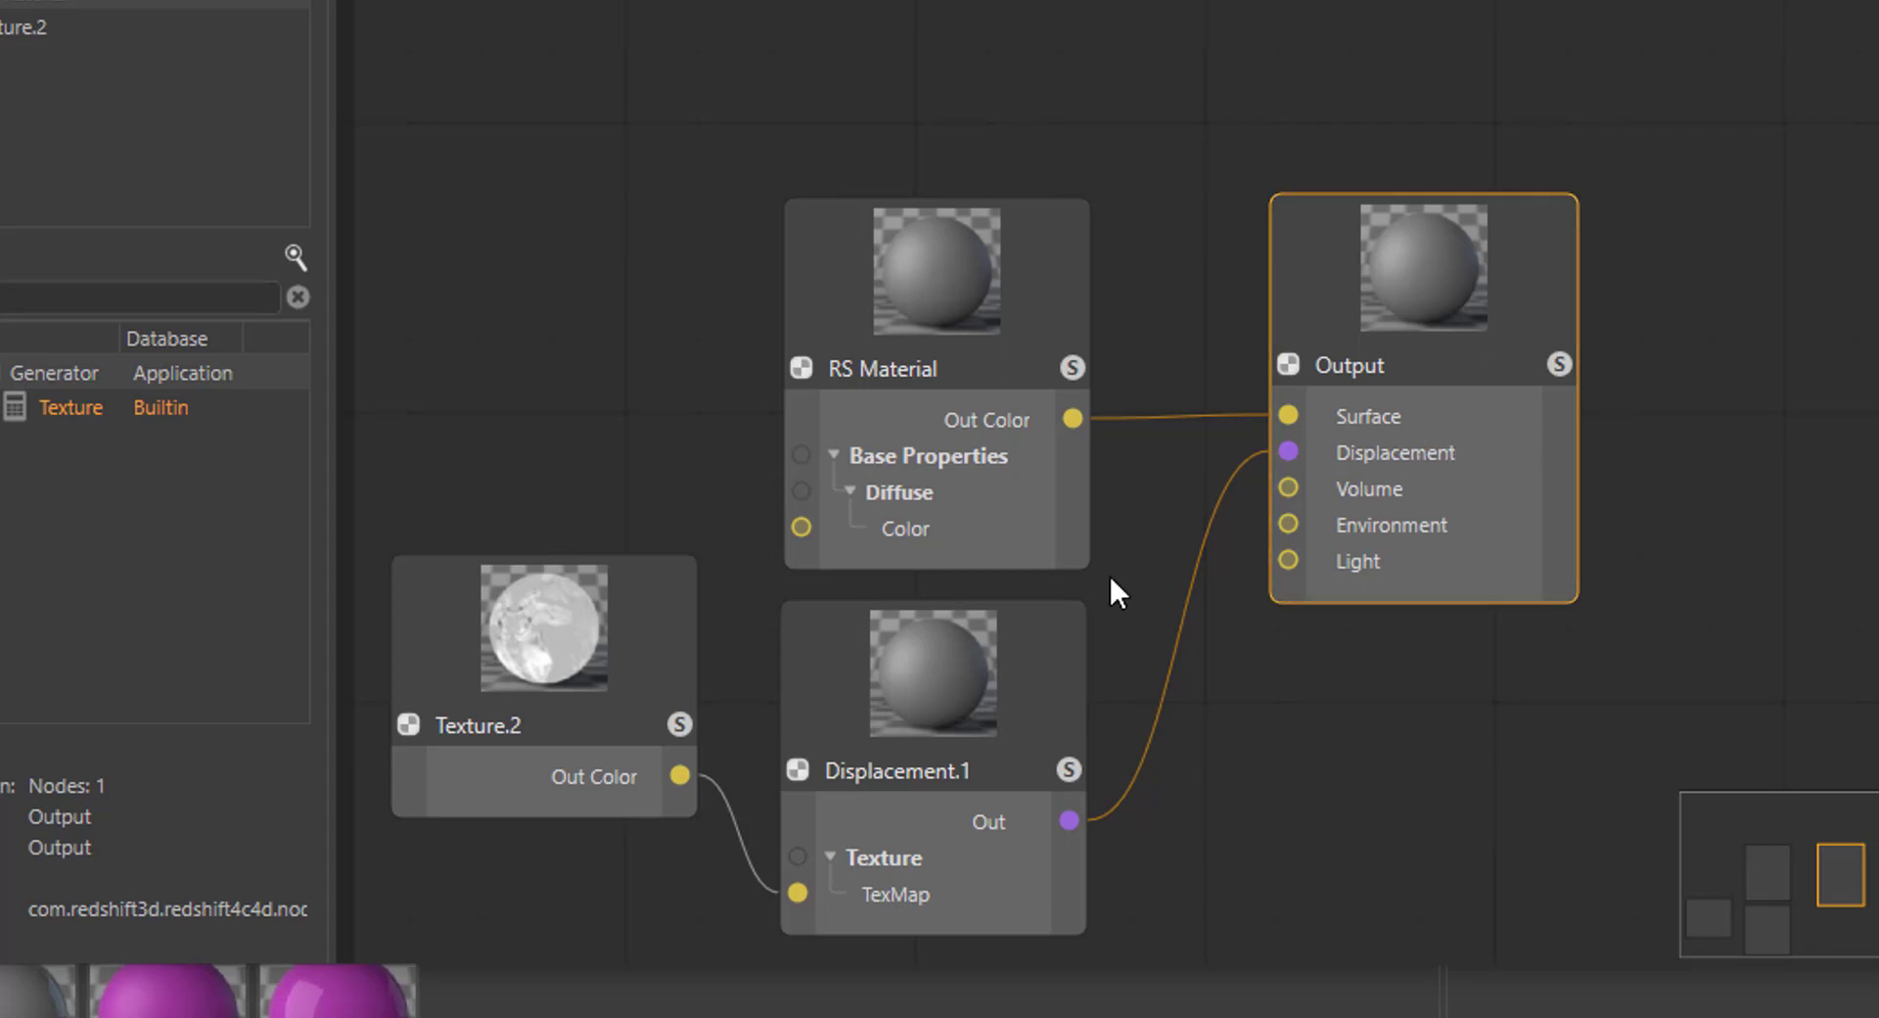
pyautogui.moveTo(537, 629)
pyautogui.mouseDown()
pyautogui.moveTo(575, 461)
pyautogui.moveTo(549, 44)
pyautogui.moveTo(537, 613)
pyautogui.mouseUp()
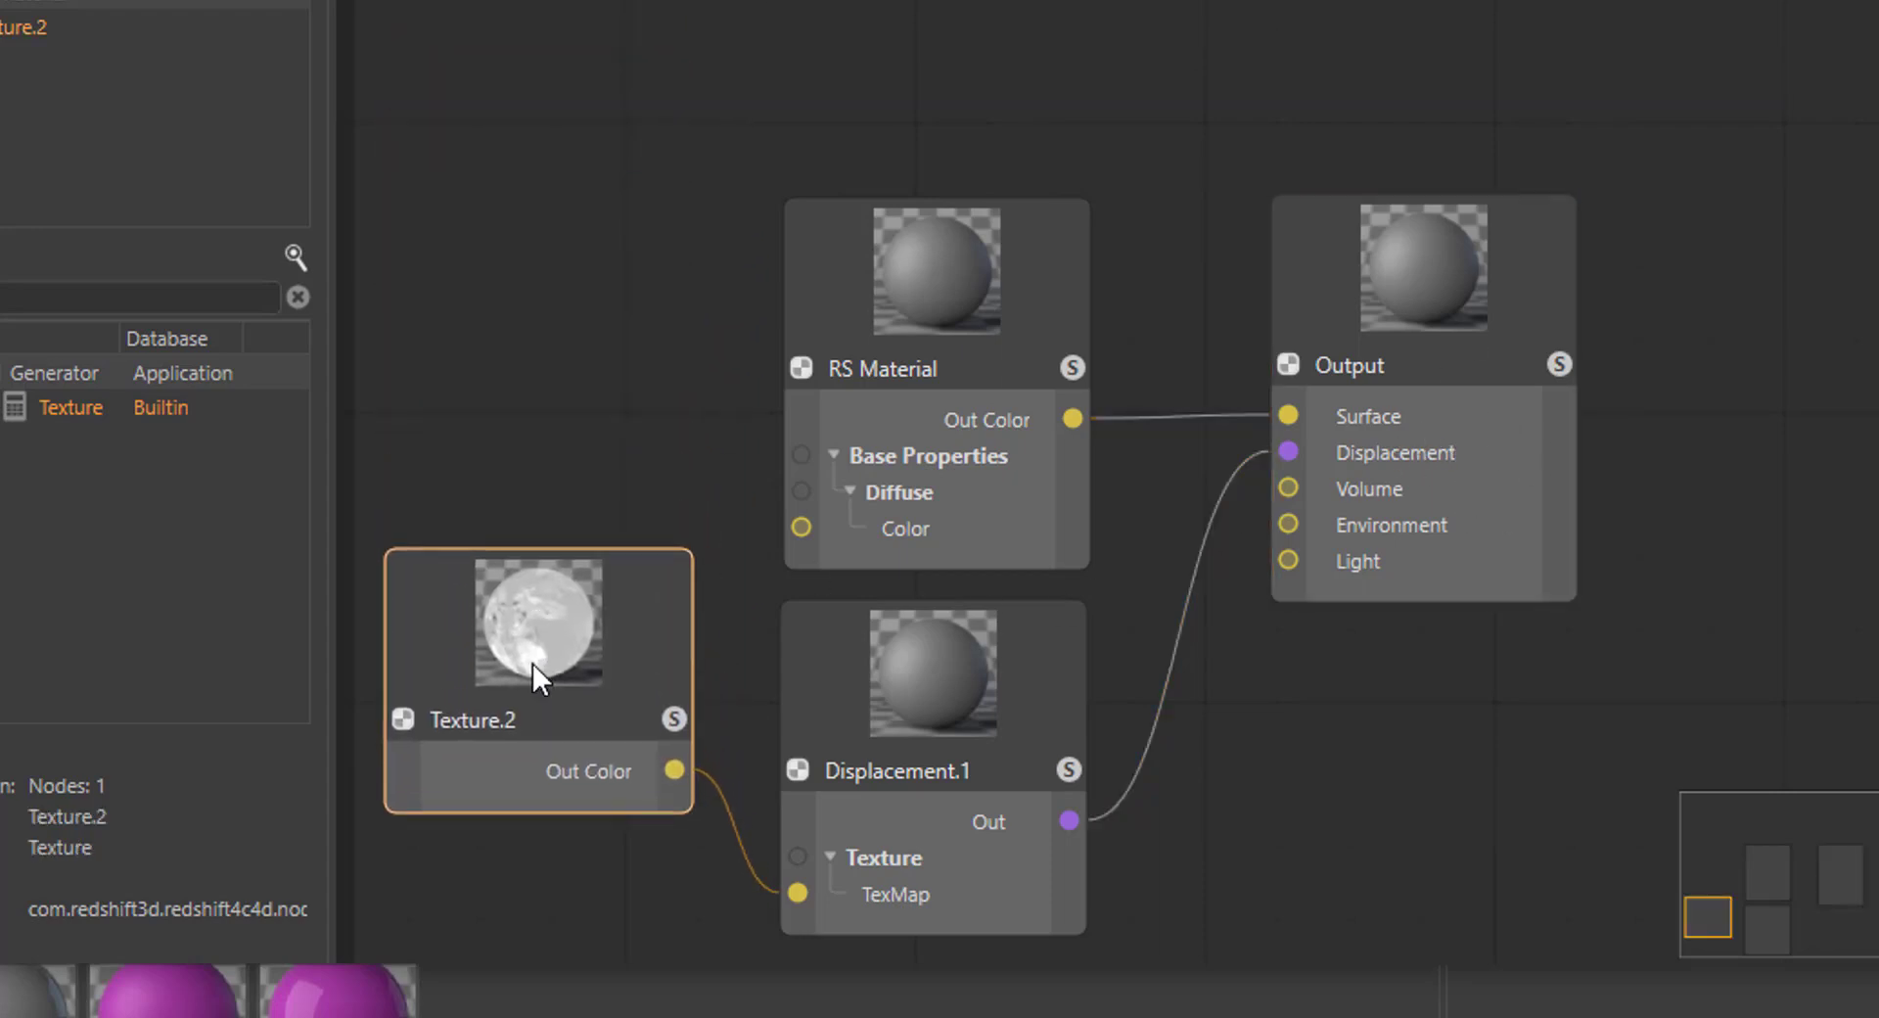
pyautogui.click(846, 685)
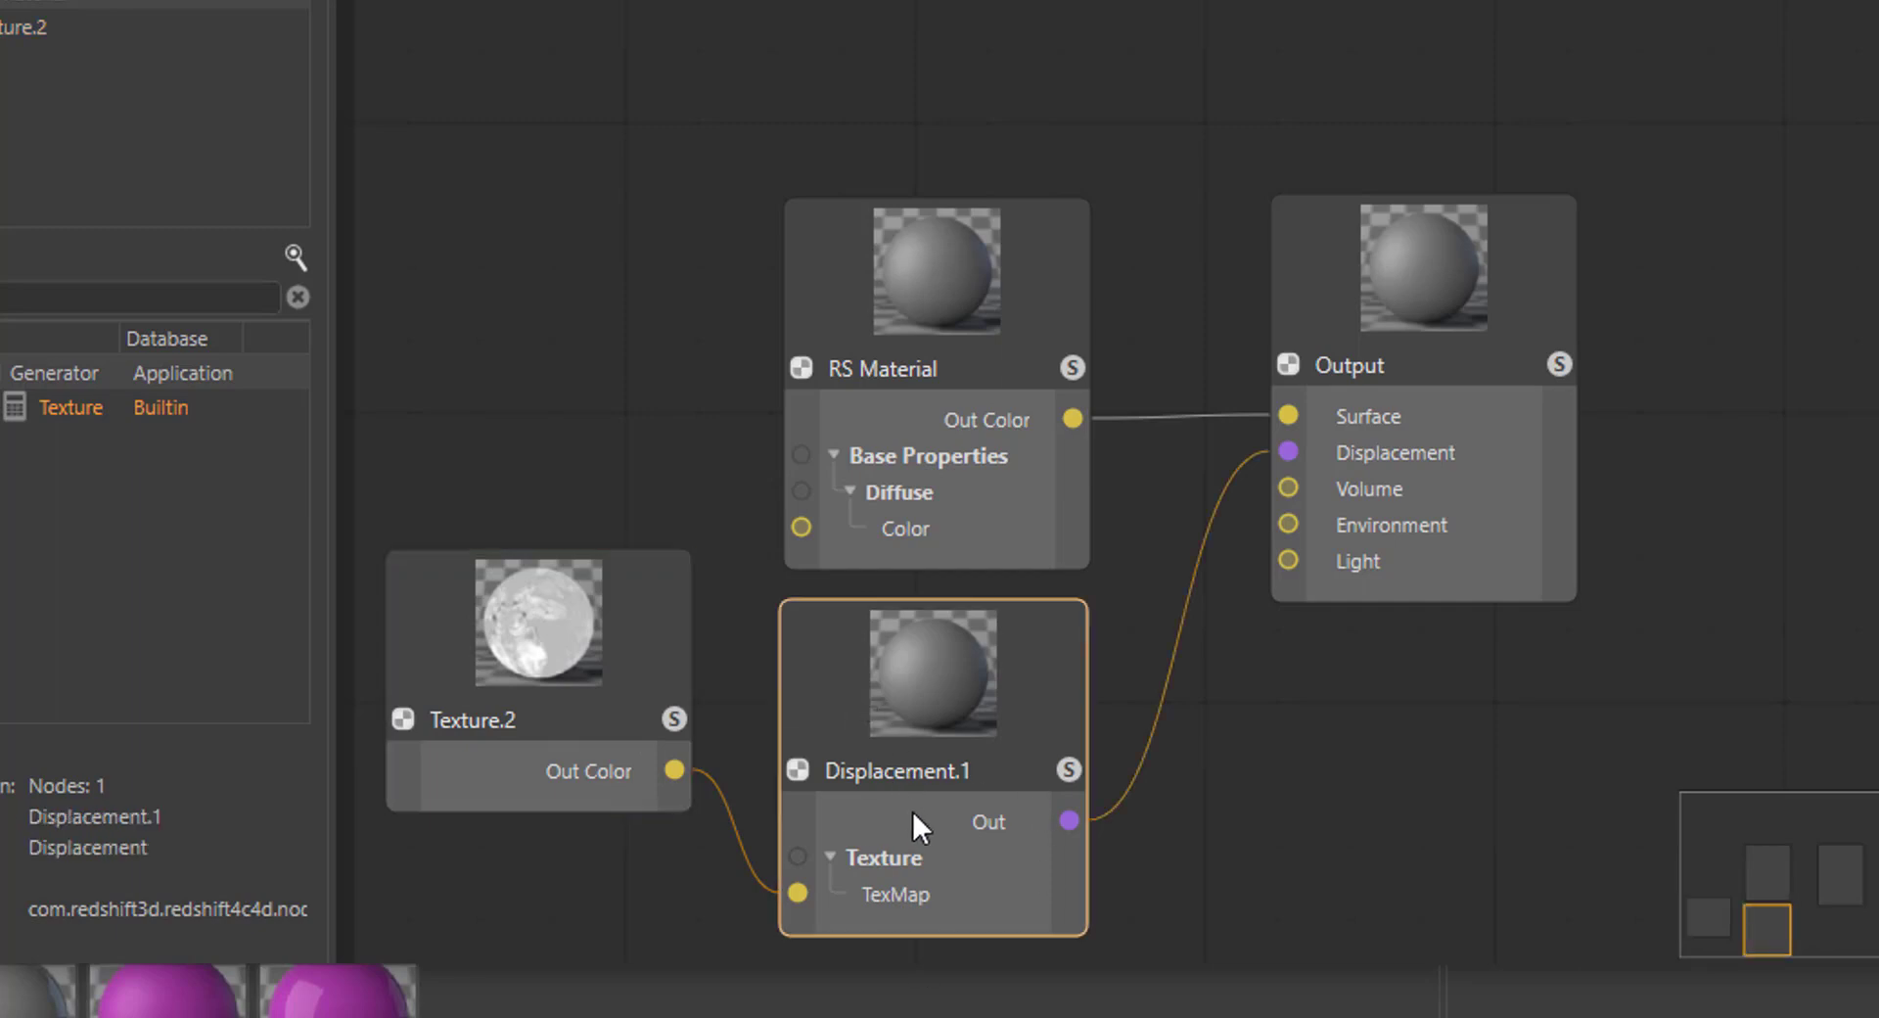
pyautogui.click(587, 758)
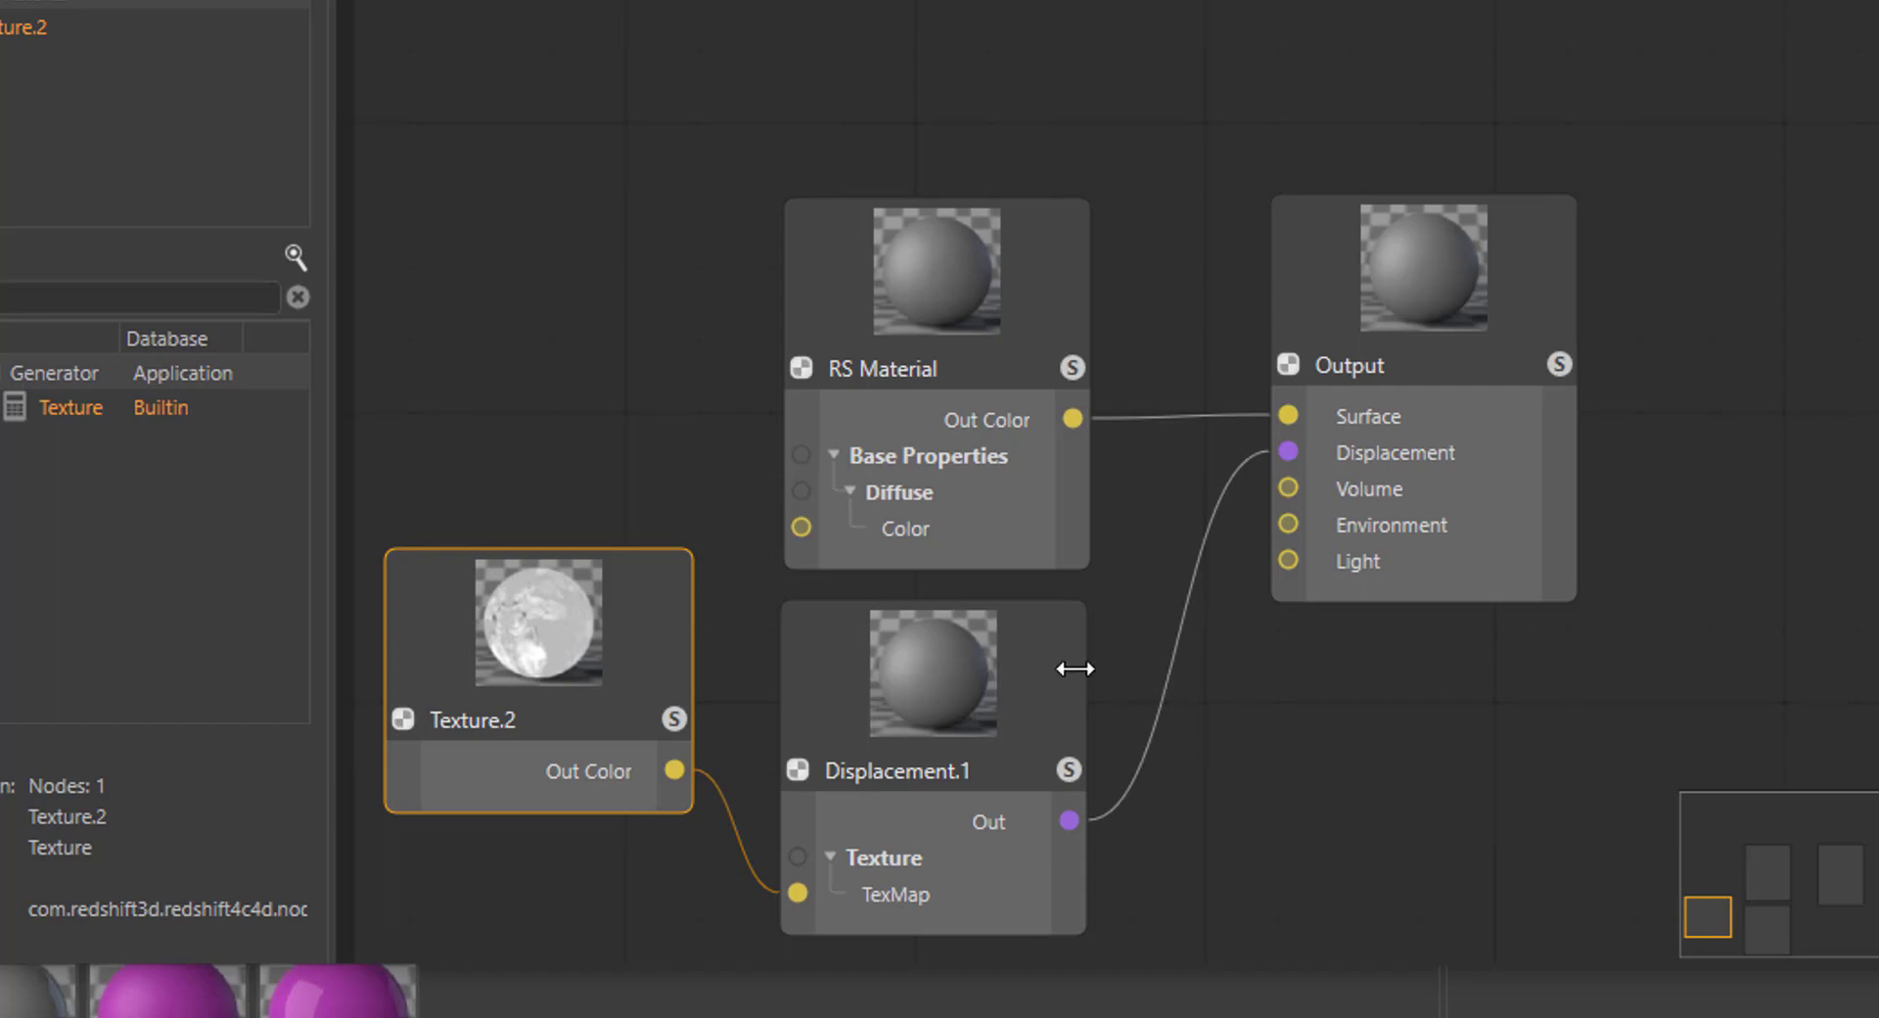
pyautogui.click(1055, 766)
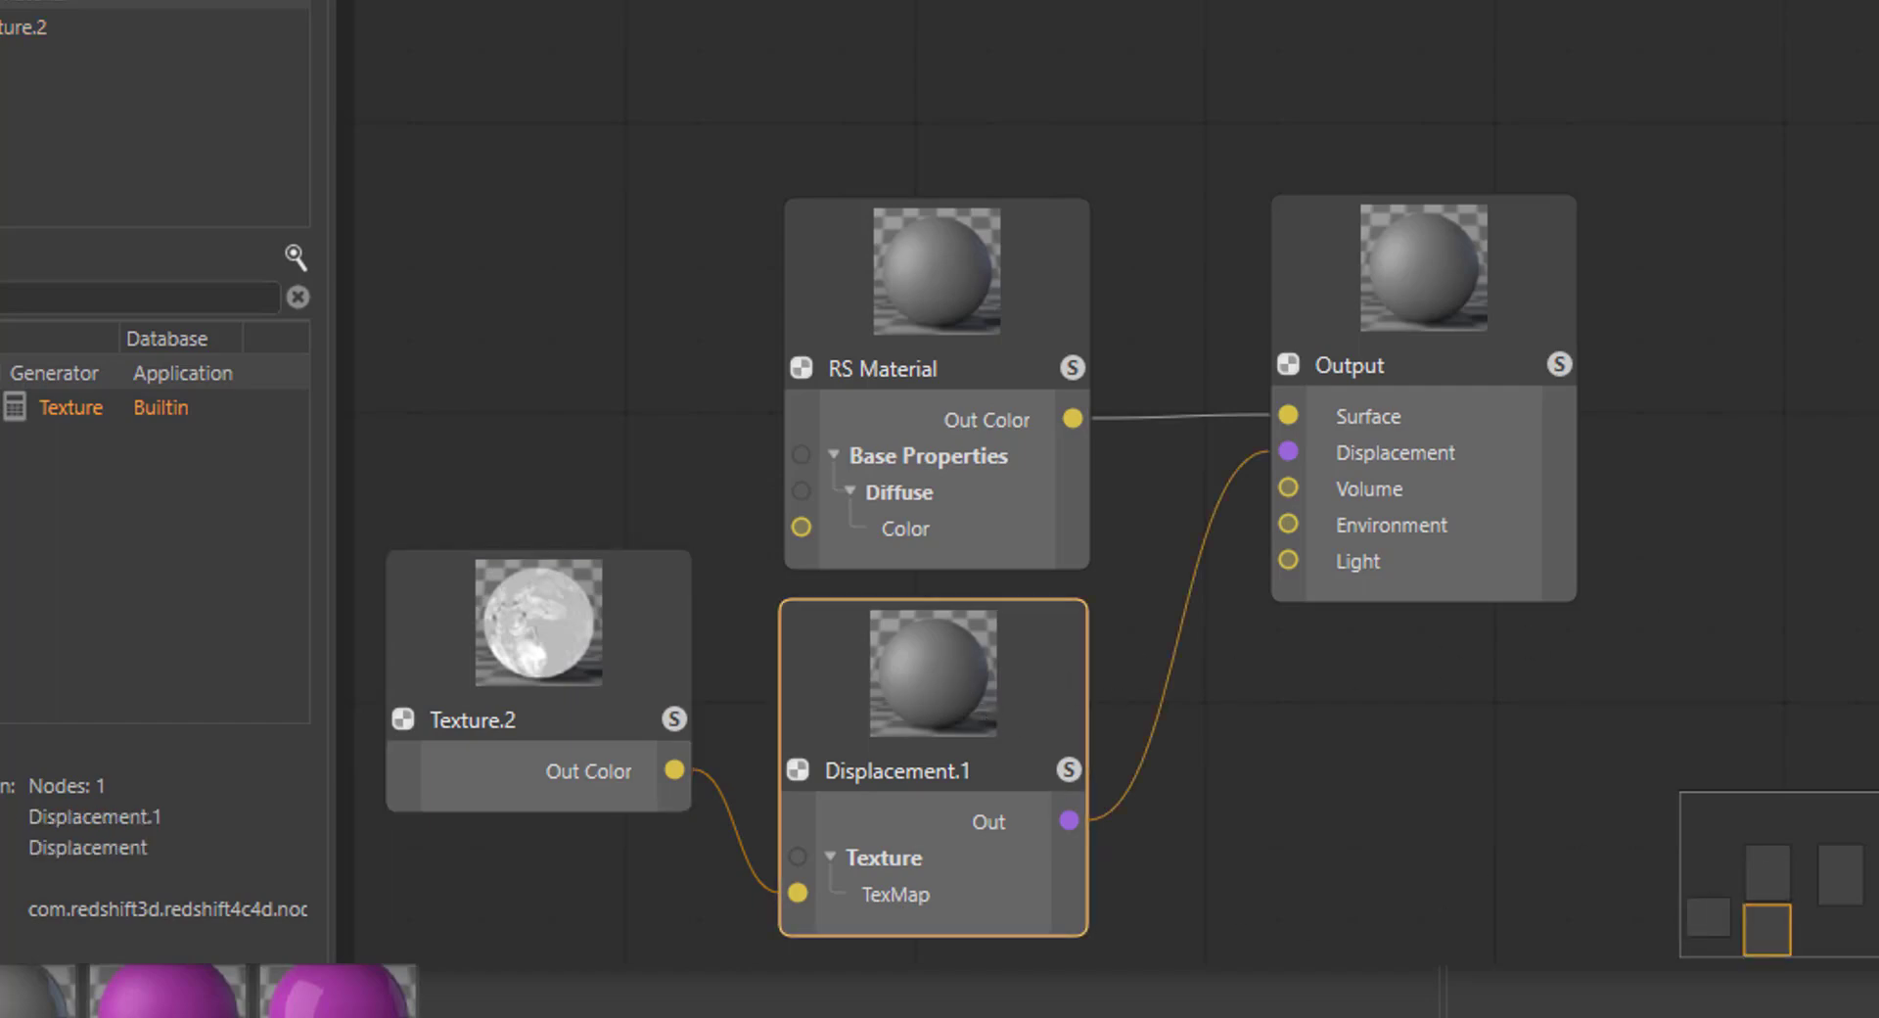
# - Move the Node Editor out of the way and start the Redshift Viewport IPR
pyautogui.moveTo(983, 2); pyautogui.dragTo(1877, 2)
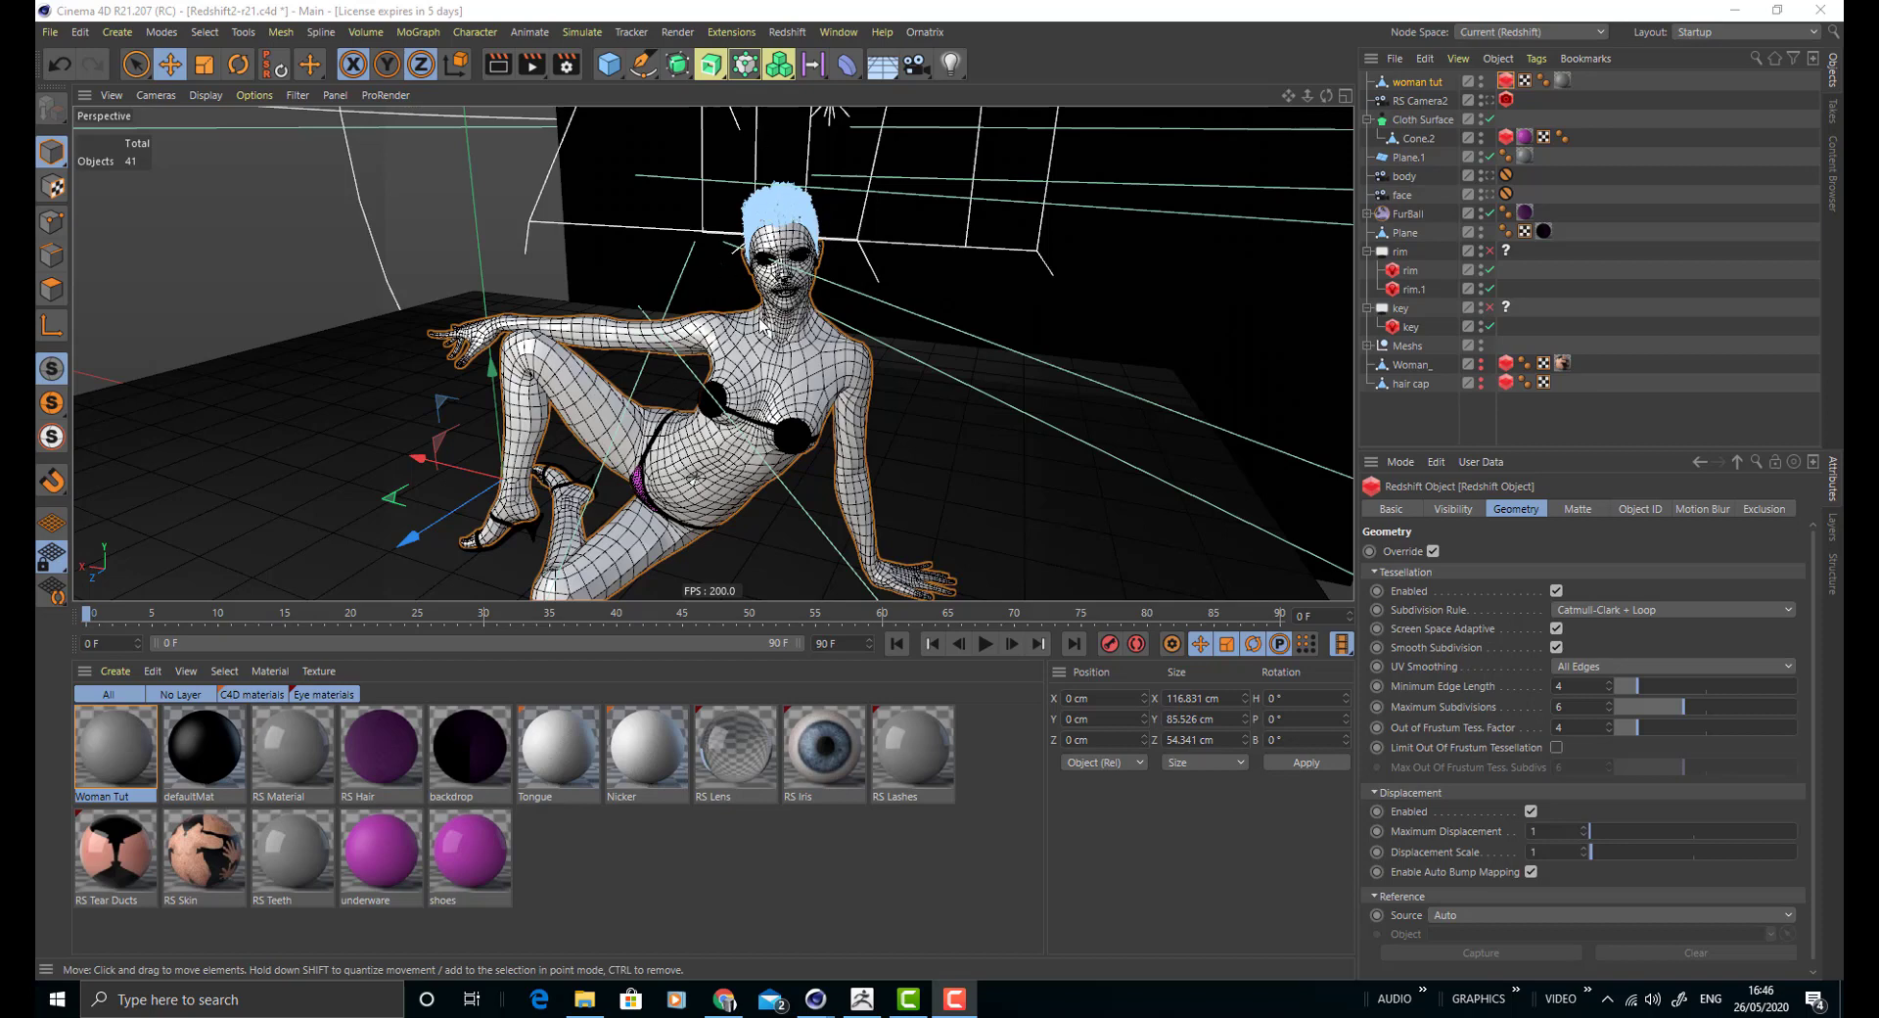
pyautogui.click(787, 32)
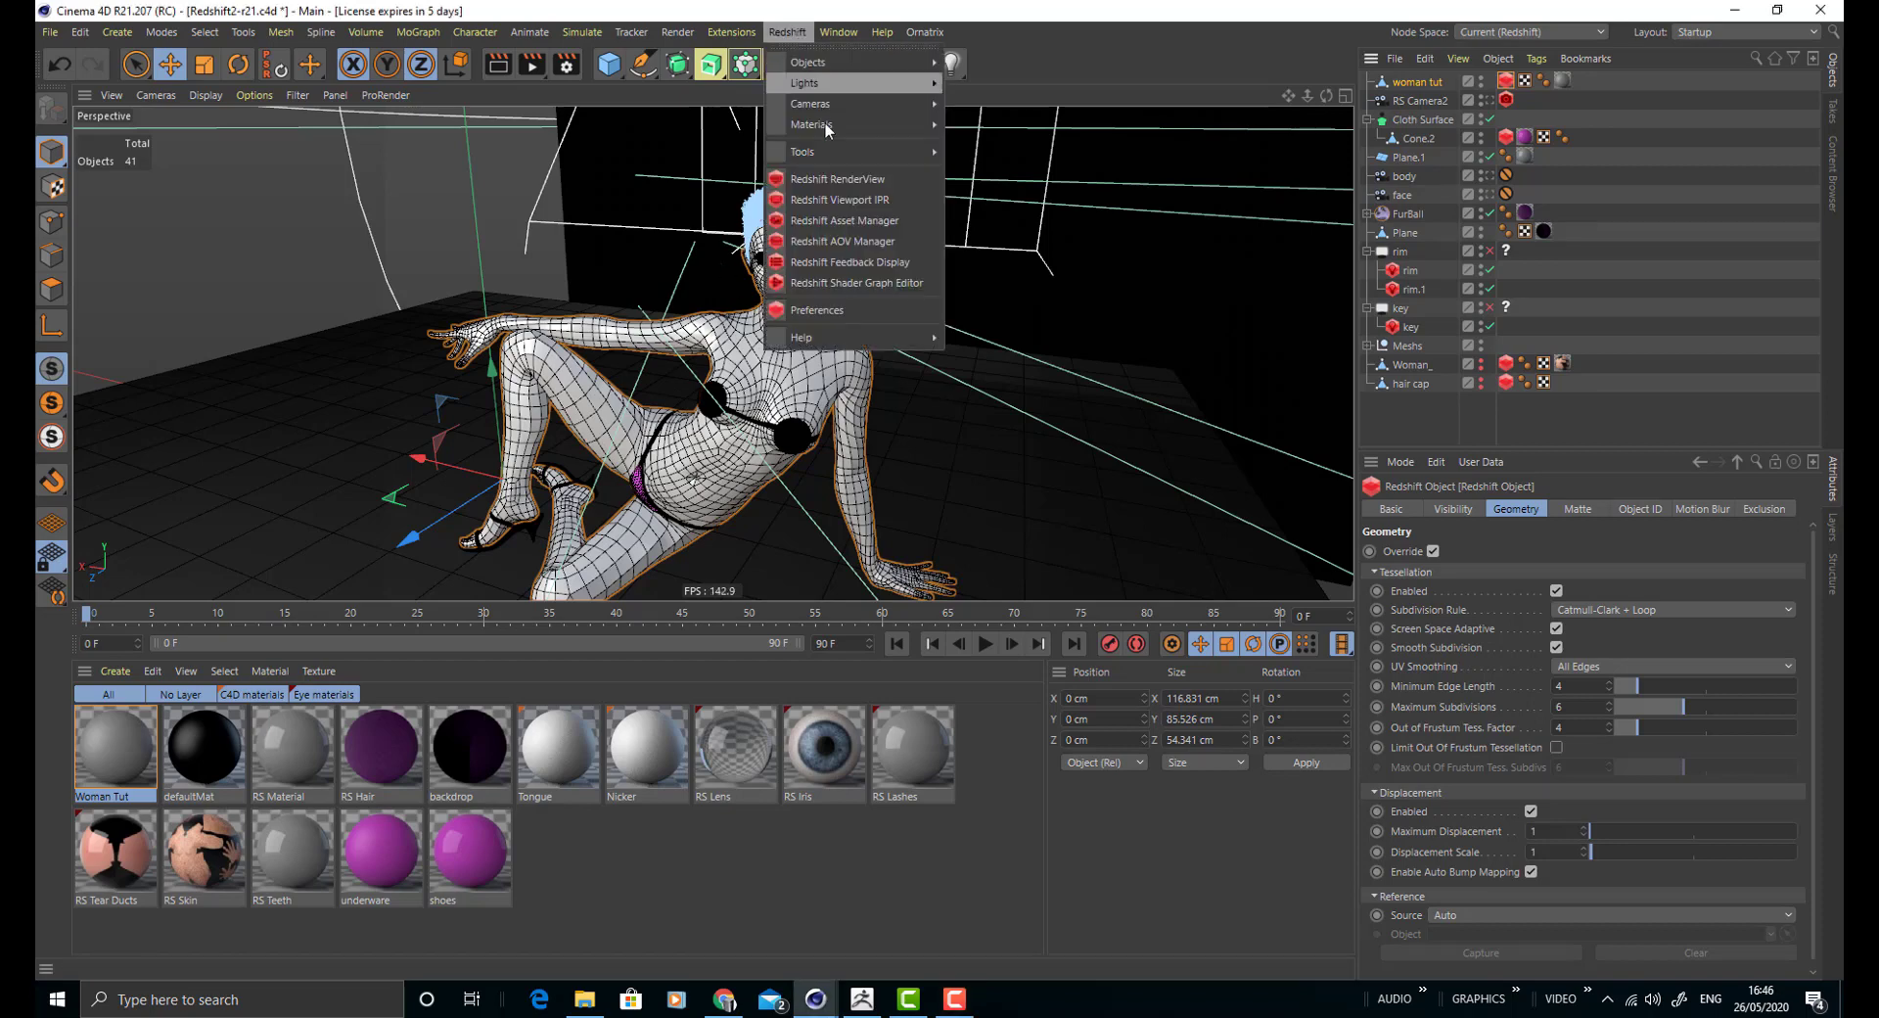
pyautogui.click(871, 199)
pyautogui.click(889, 238)
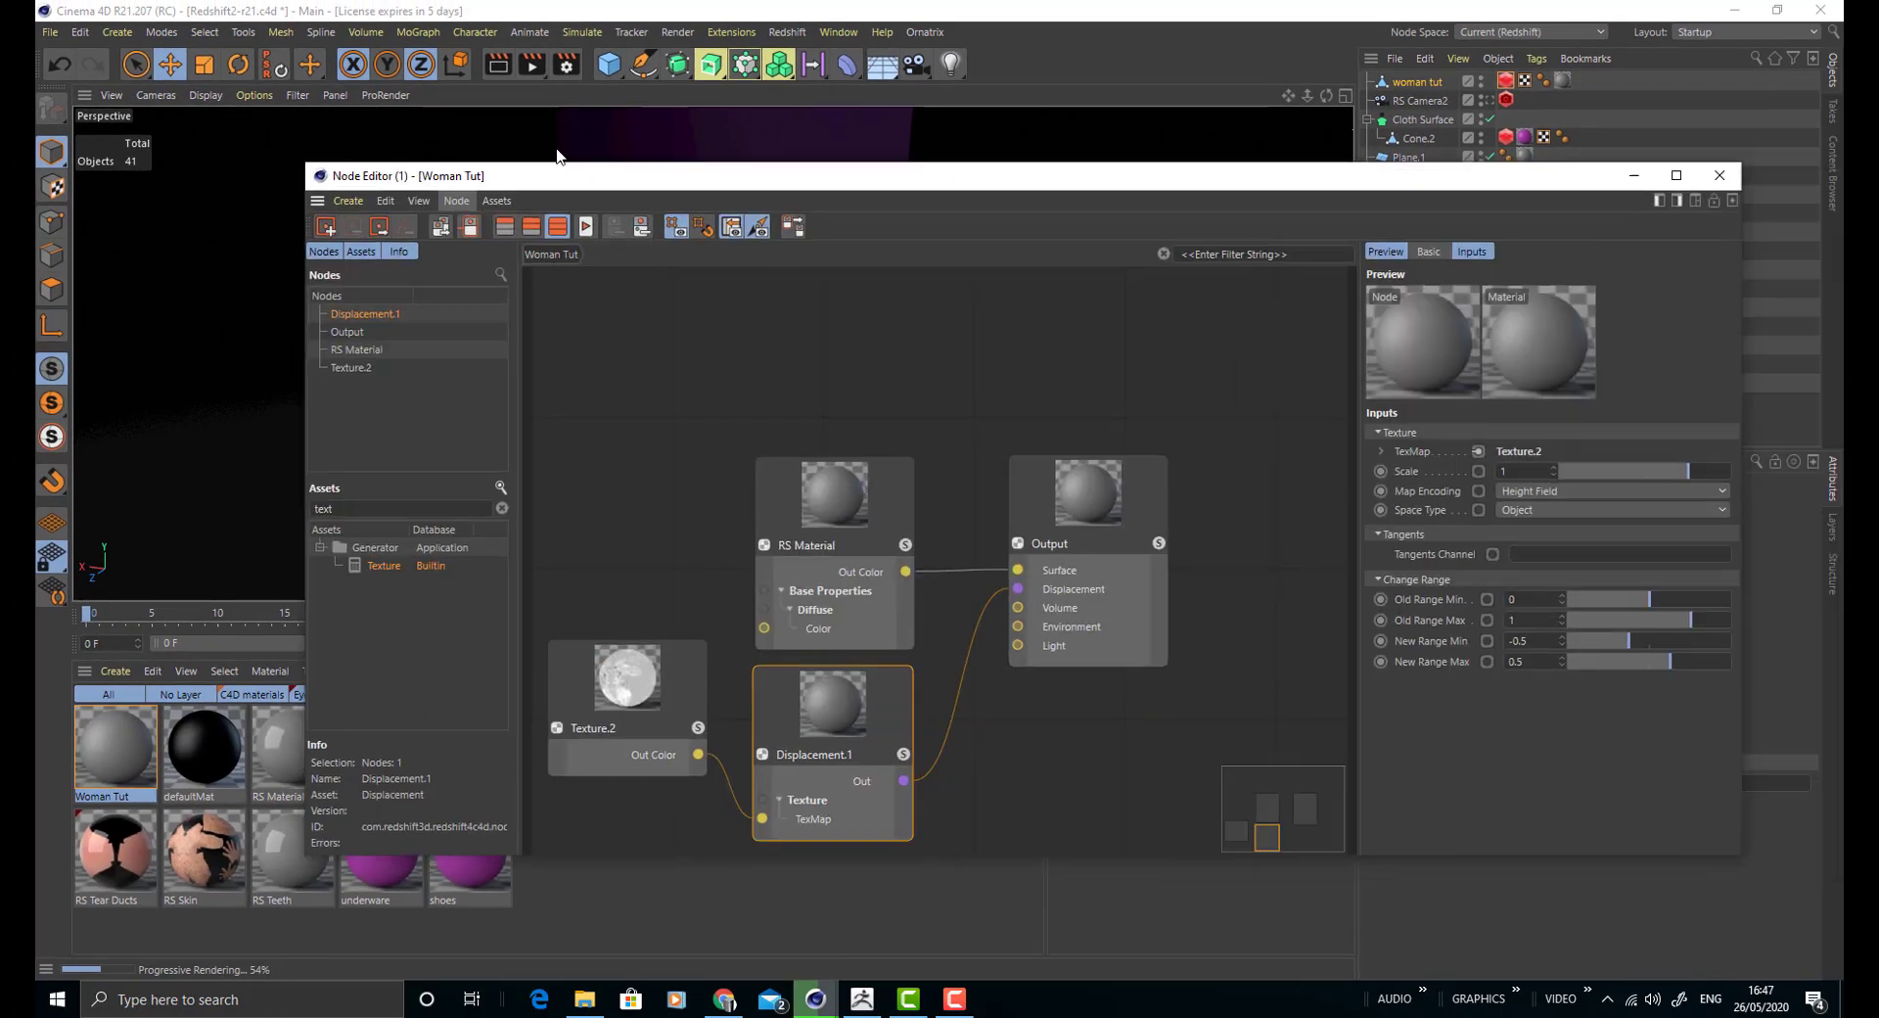
# - Clear the Node Editor from view and show the Geometry settings of the Woman_ object's Redshift tag
pyautogui.moveTo(557, 151); pyautogui.dragTo(479, 120)
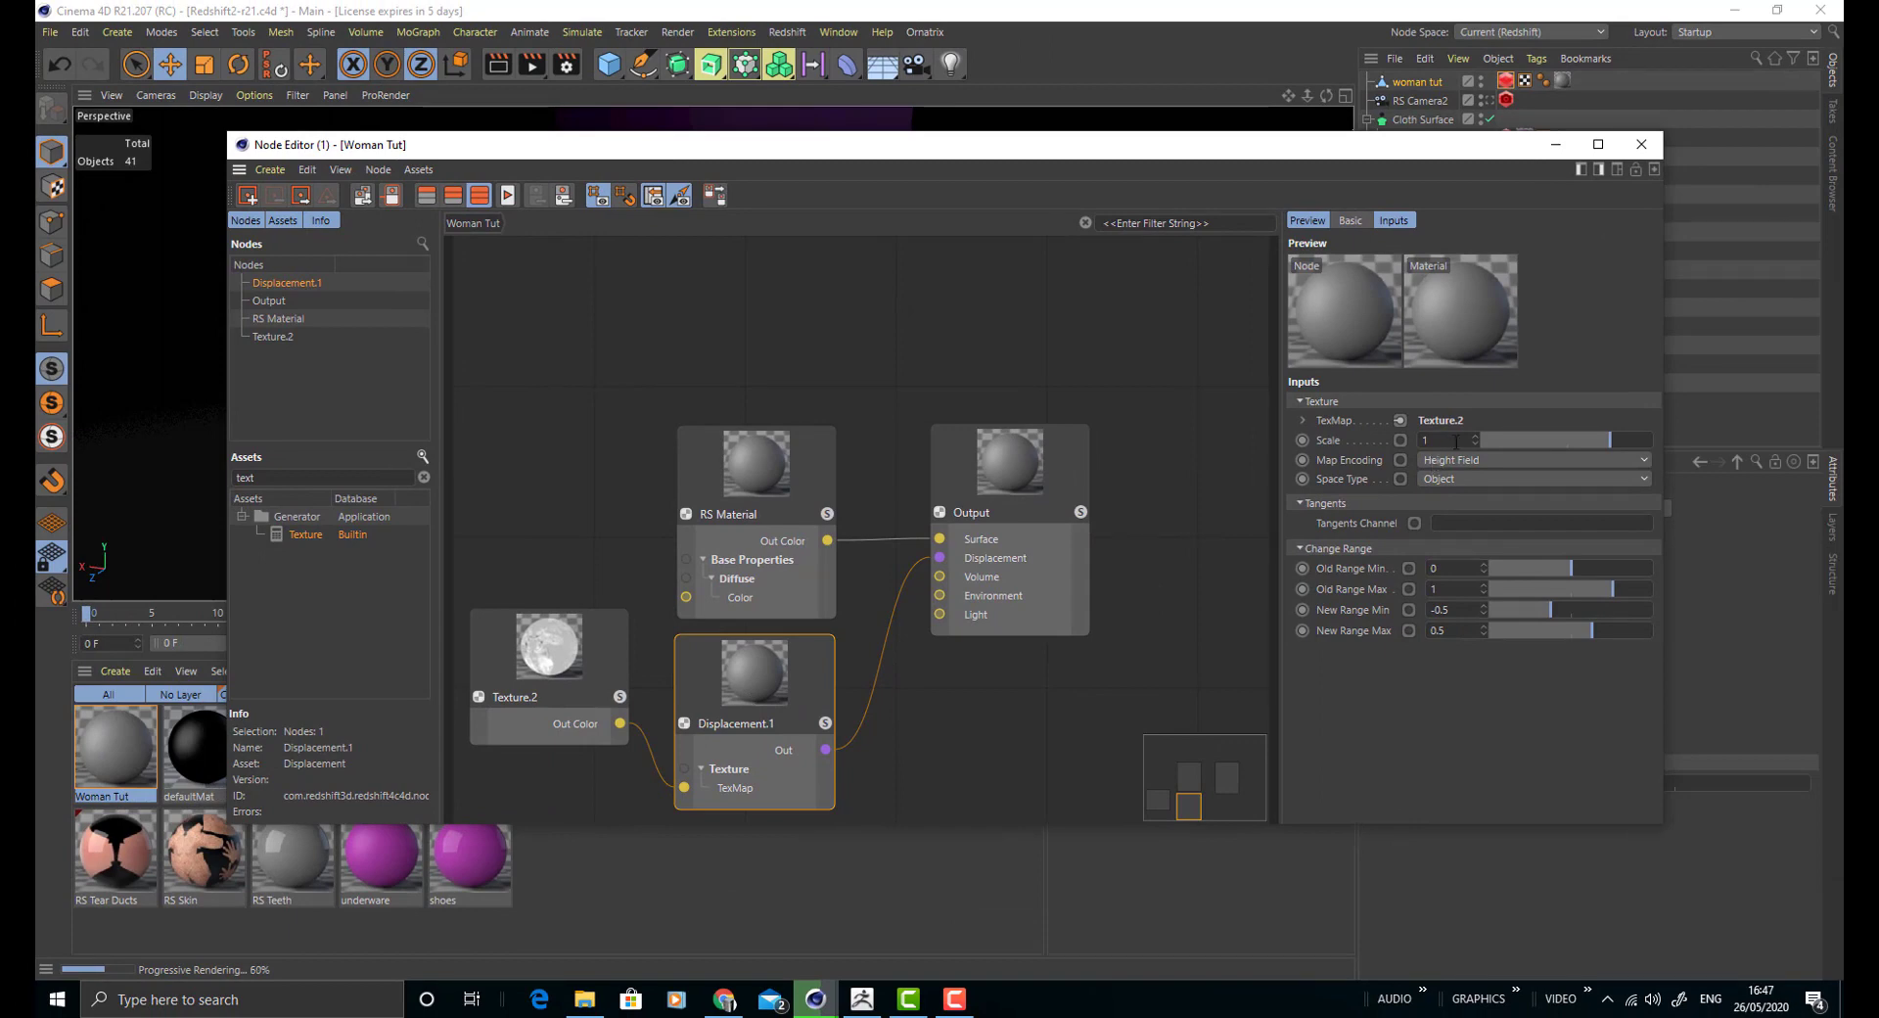
pyautogui.moveTo(1213, 149); pyautogui.dragTo(1844, 149)
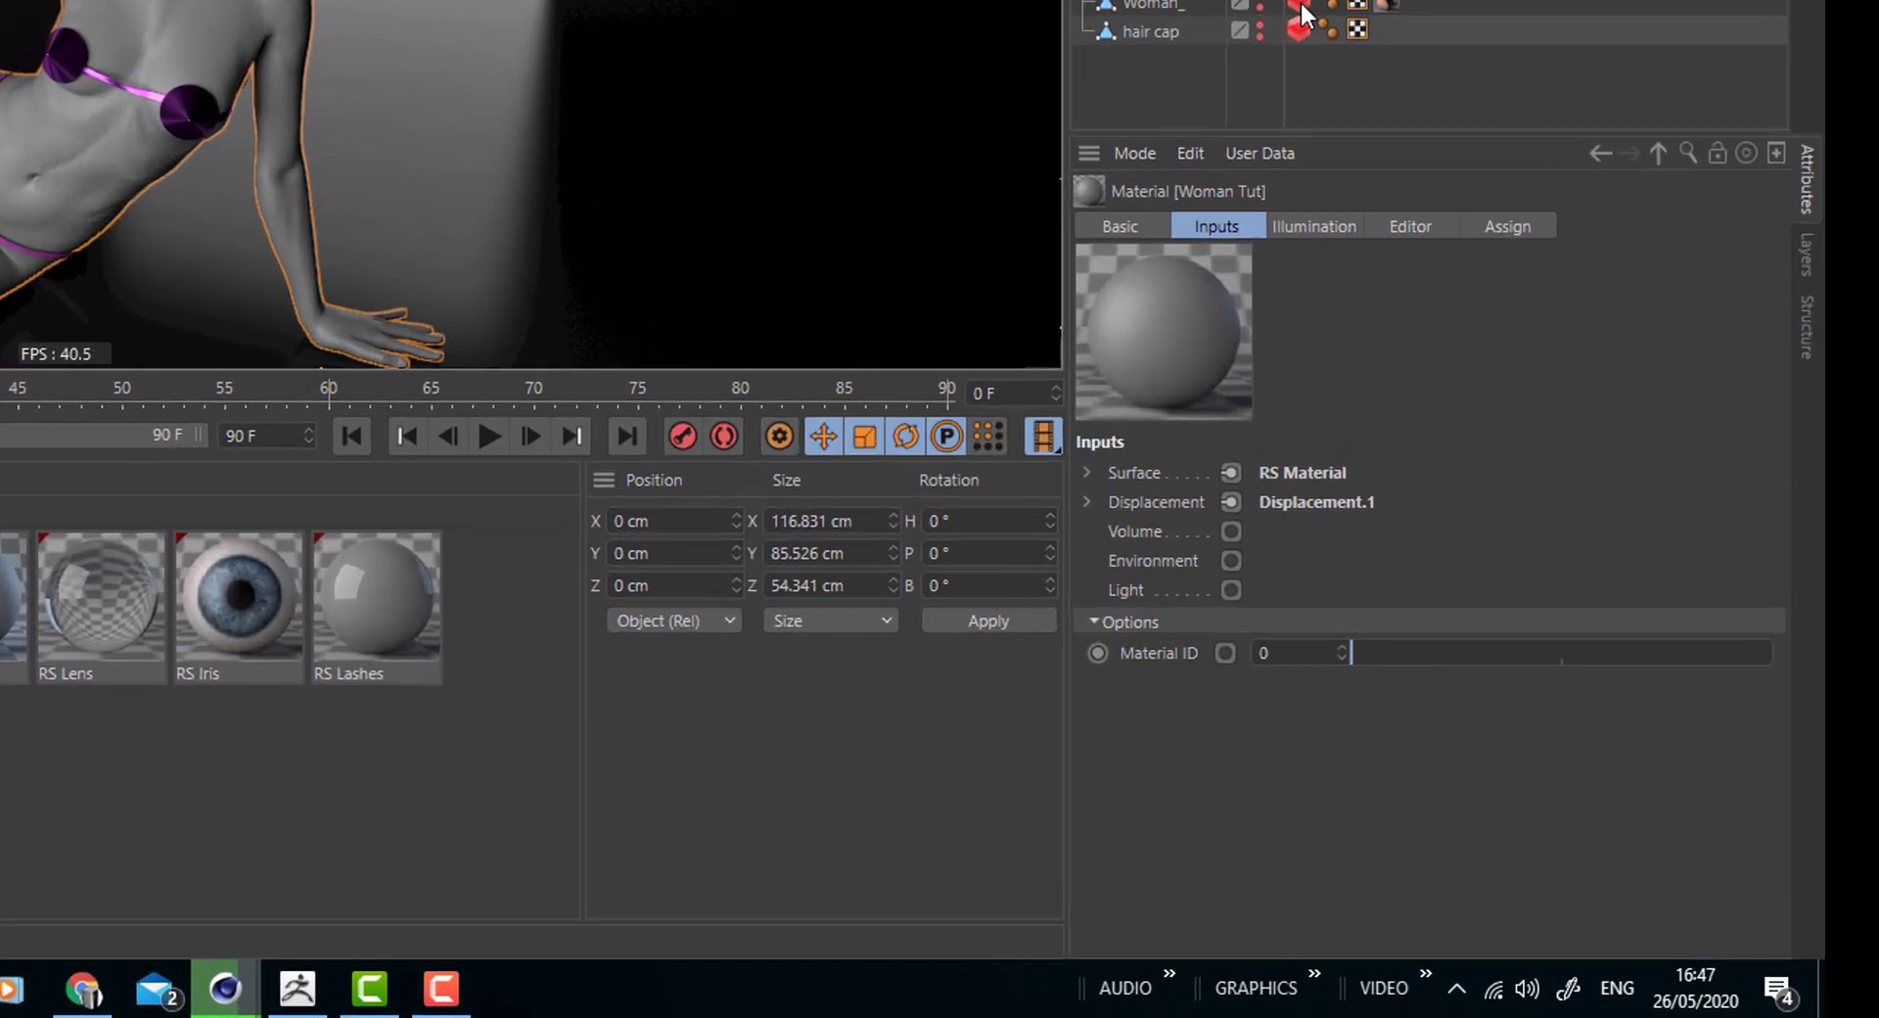
pyautogui.click(1506, 363)
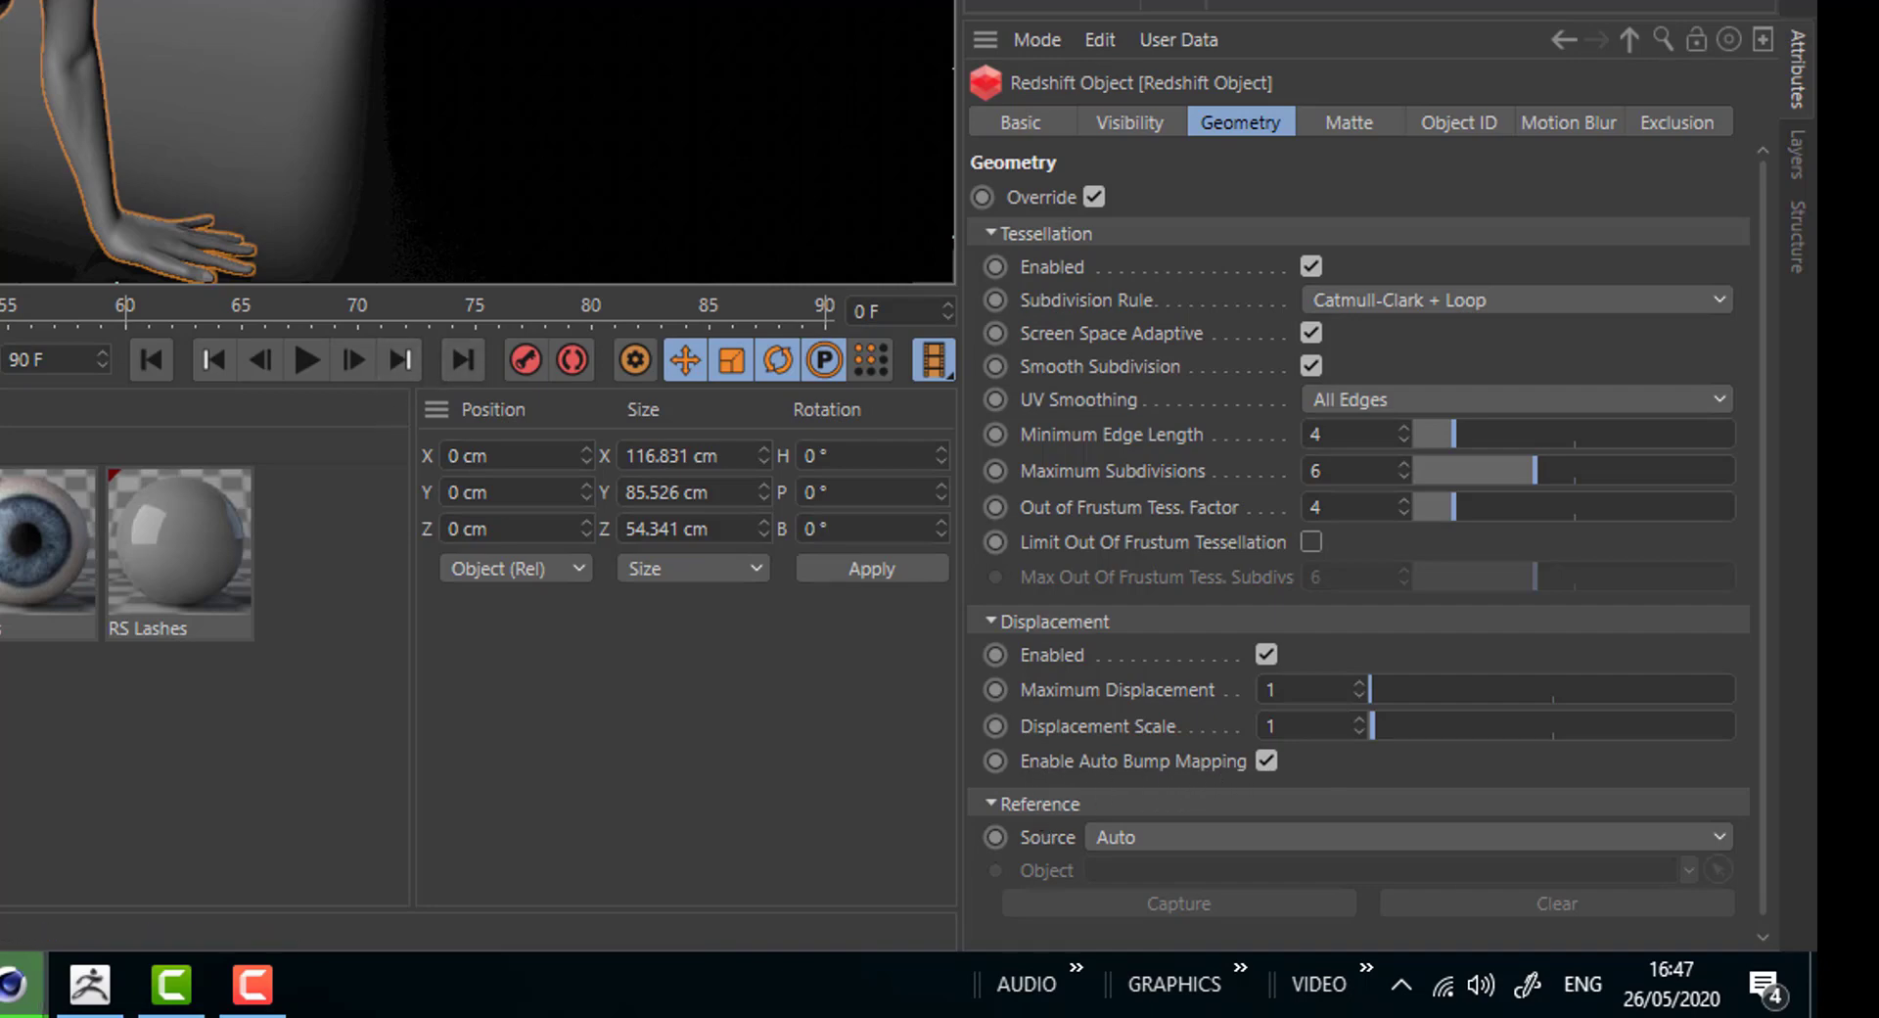
# - Start the Redshift viewport render on a close-up of the figure's face
pyautogui.press('n')
pyautogui.press('d')
pyautogui.scroll(8, 648, 504)
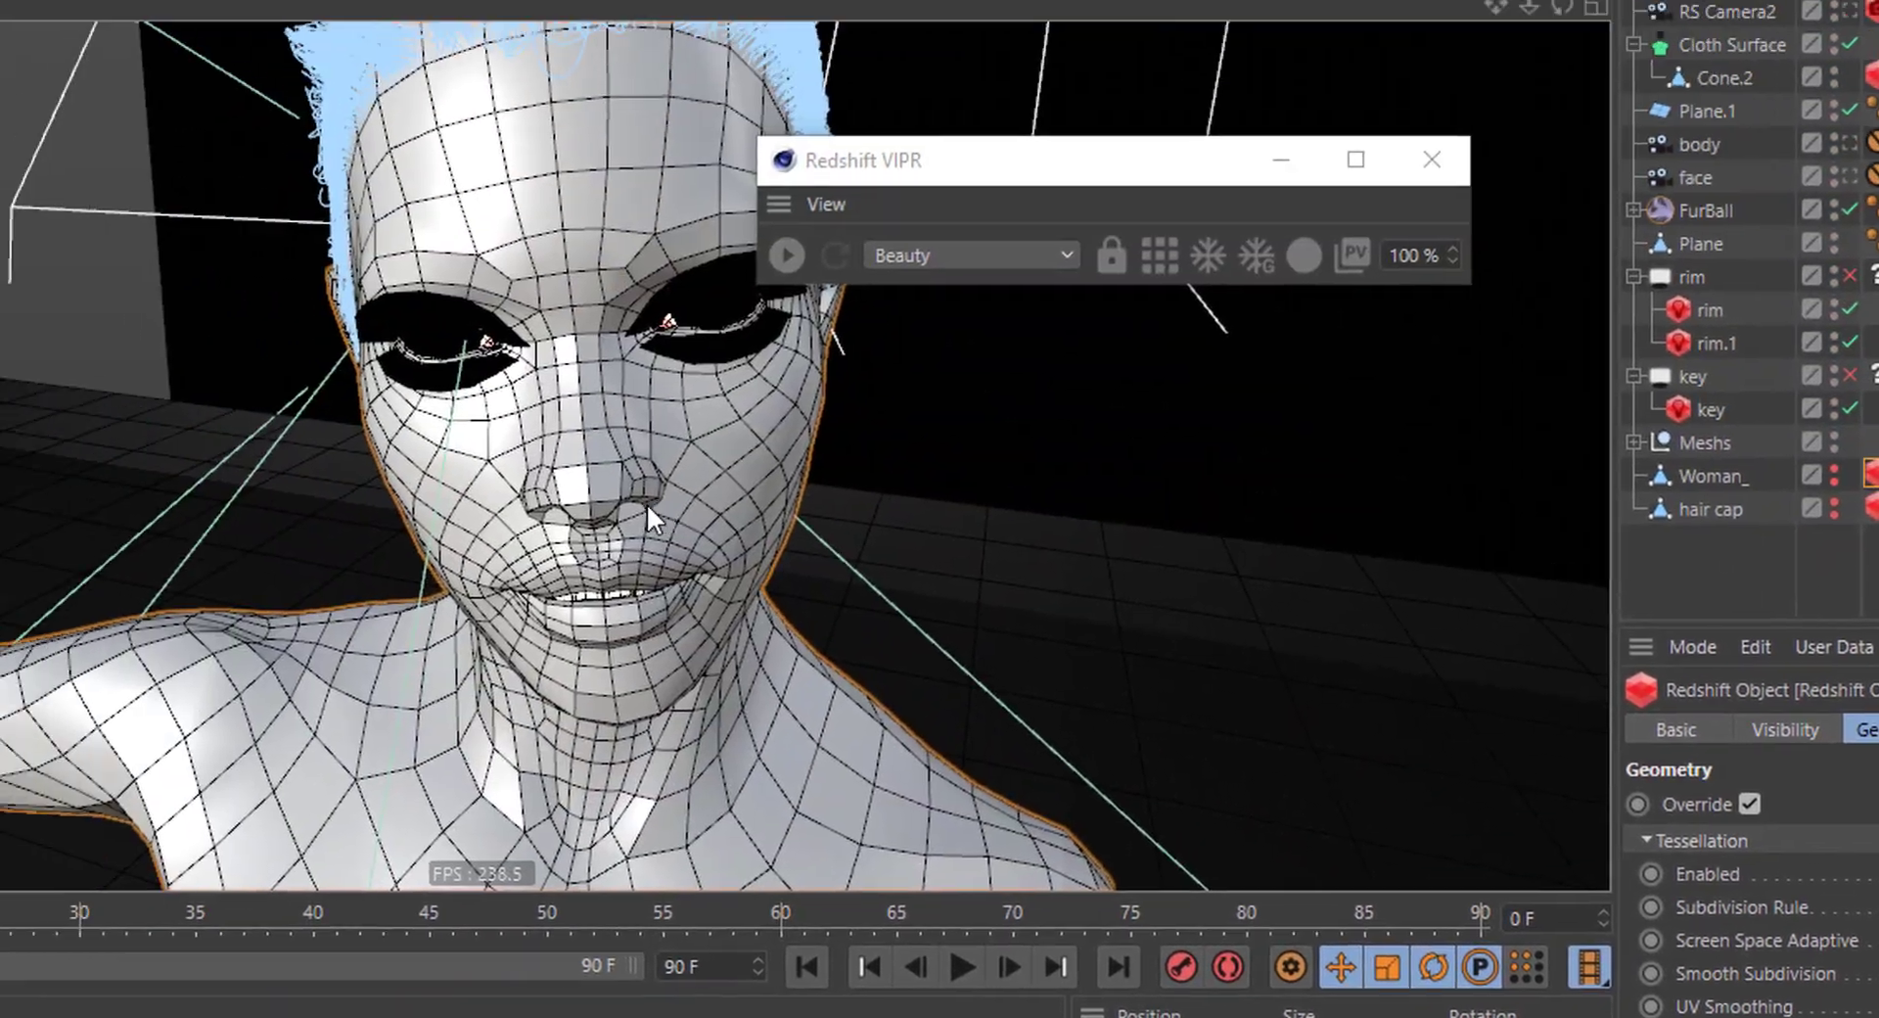
pyautogui.scroll(8, 648, 503)
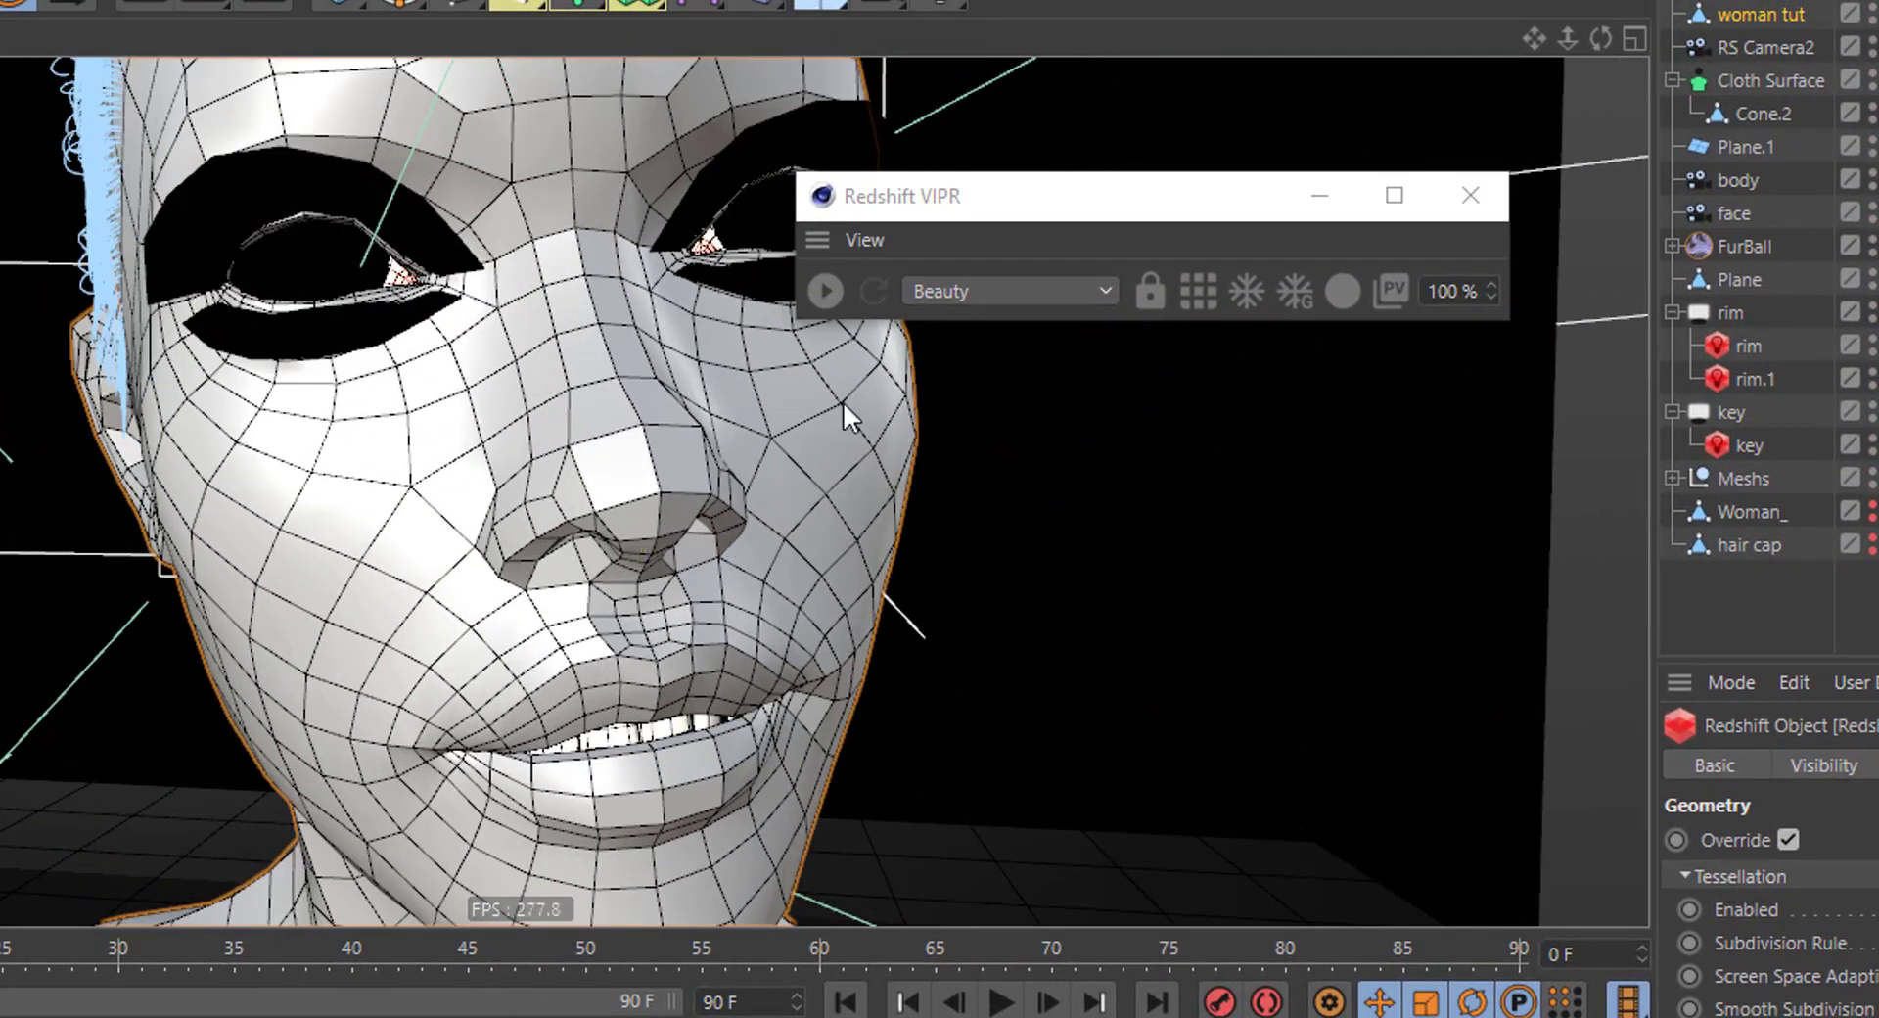
pyautogui.click(828, 289)
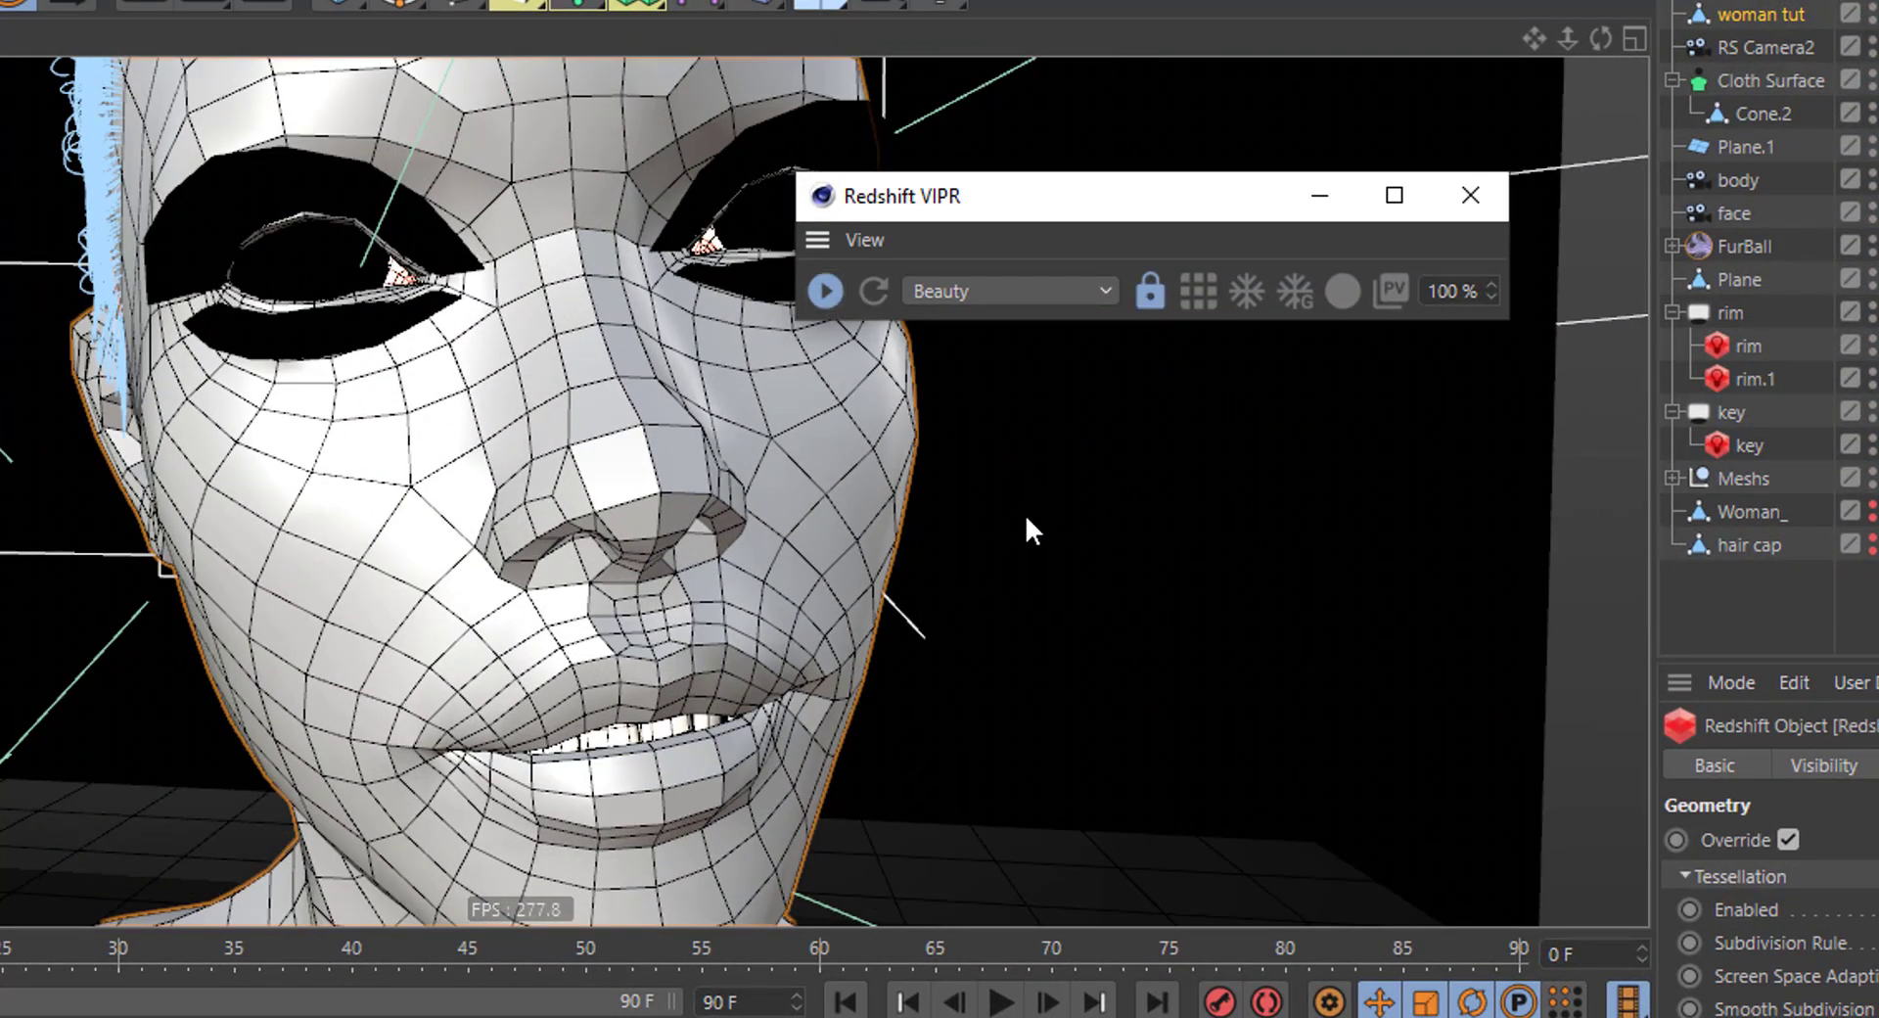
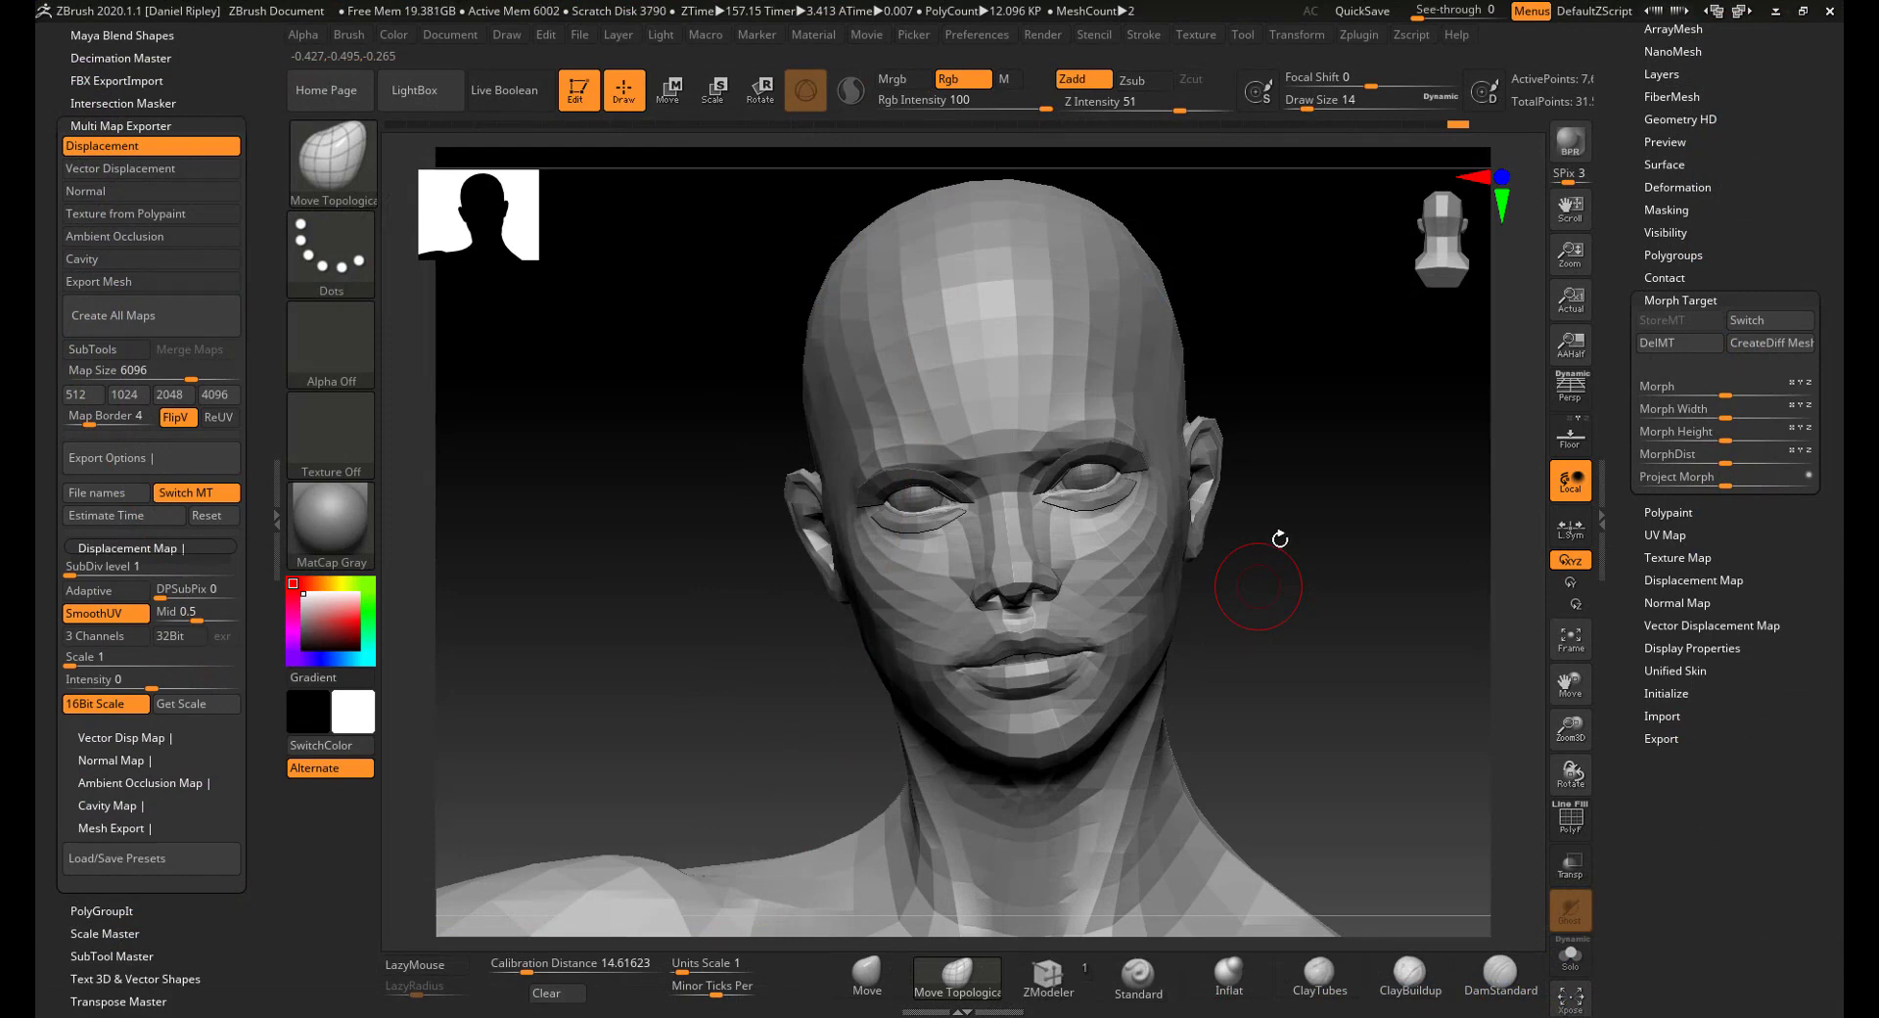
# - Switch to ZBrush and examine the figure's Layers and Morph Target settings
pyautogui.scroll(5, 1664, 253)
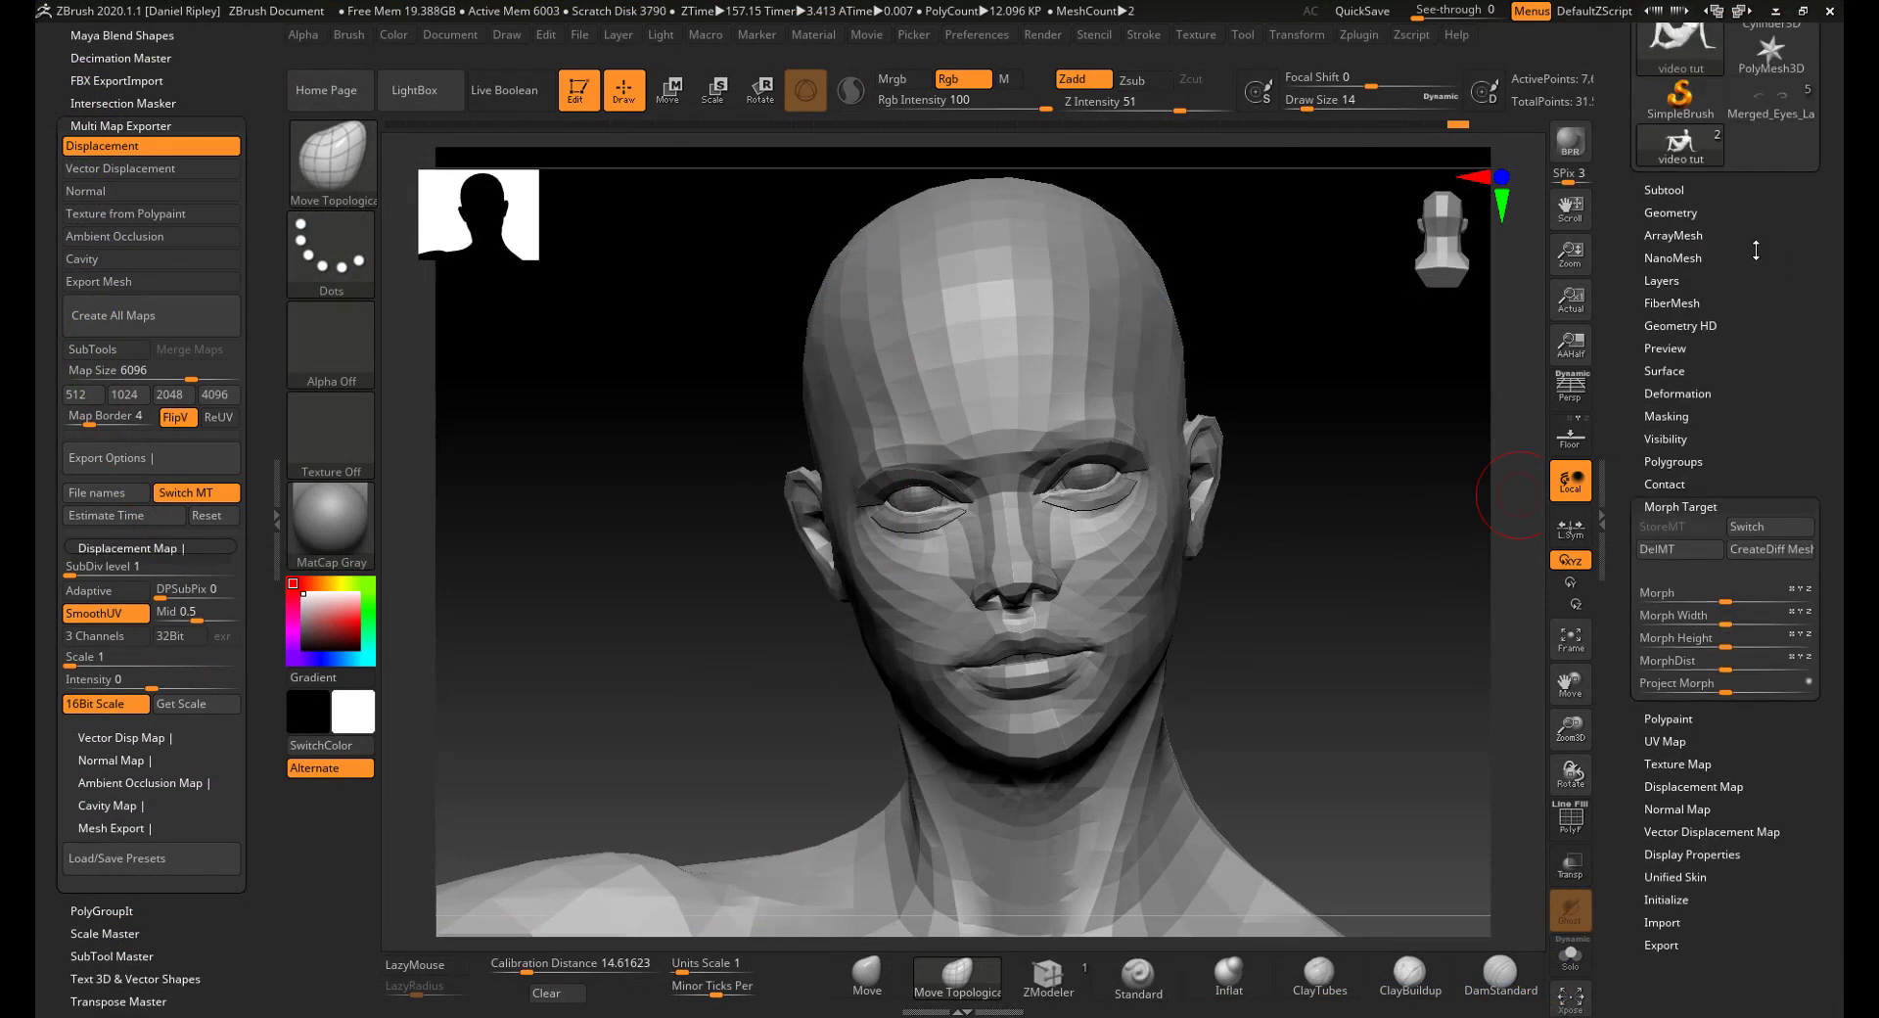
pyautogui.click(1663, 281)
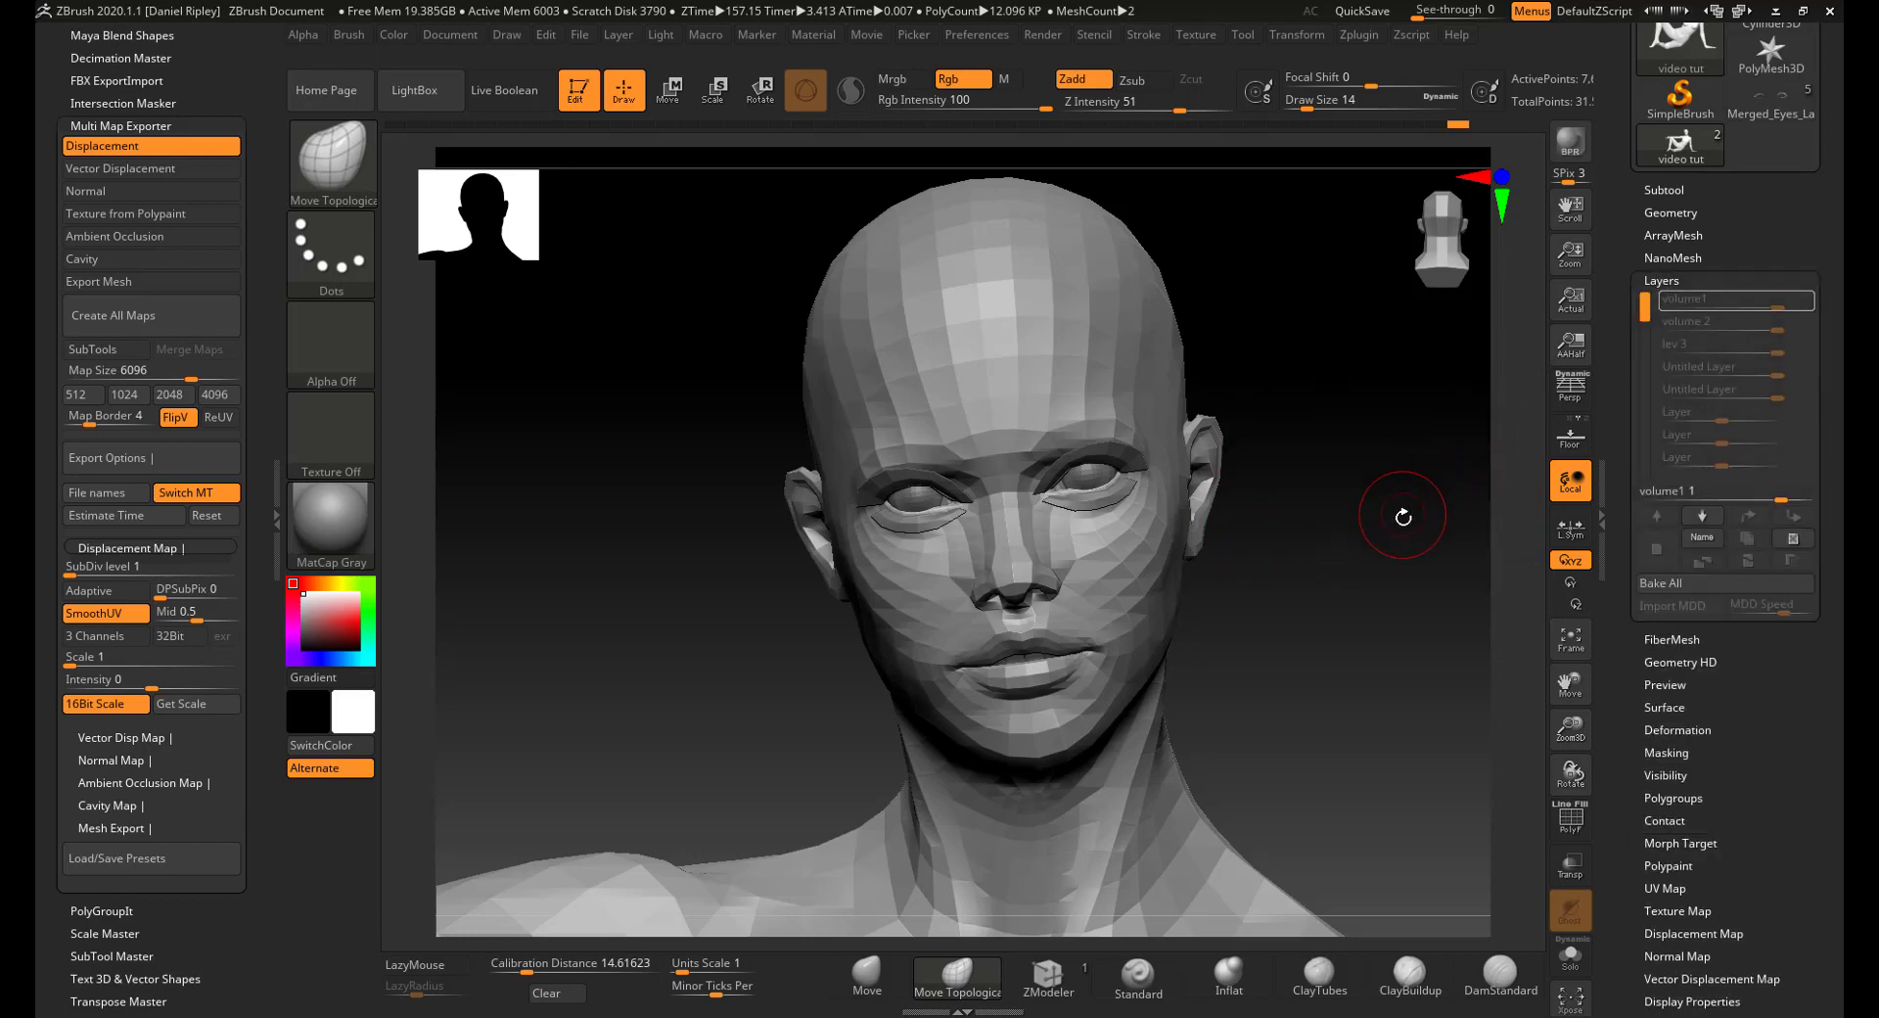
pyautogui.scroll(-3, 1830, 800)
pyautogui.click(1696, 708)
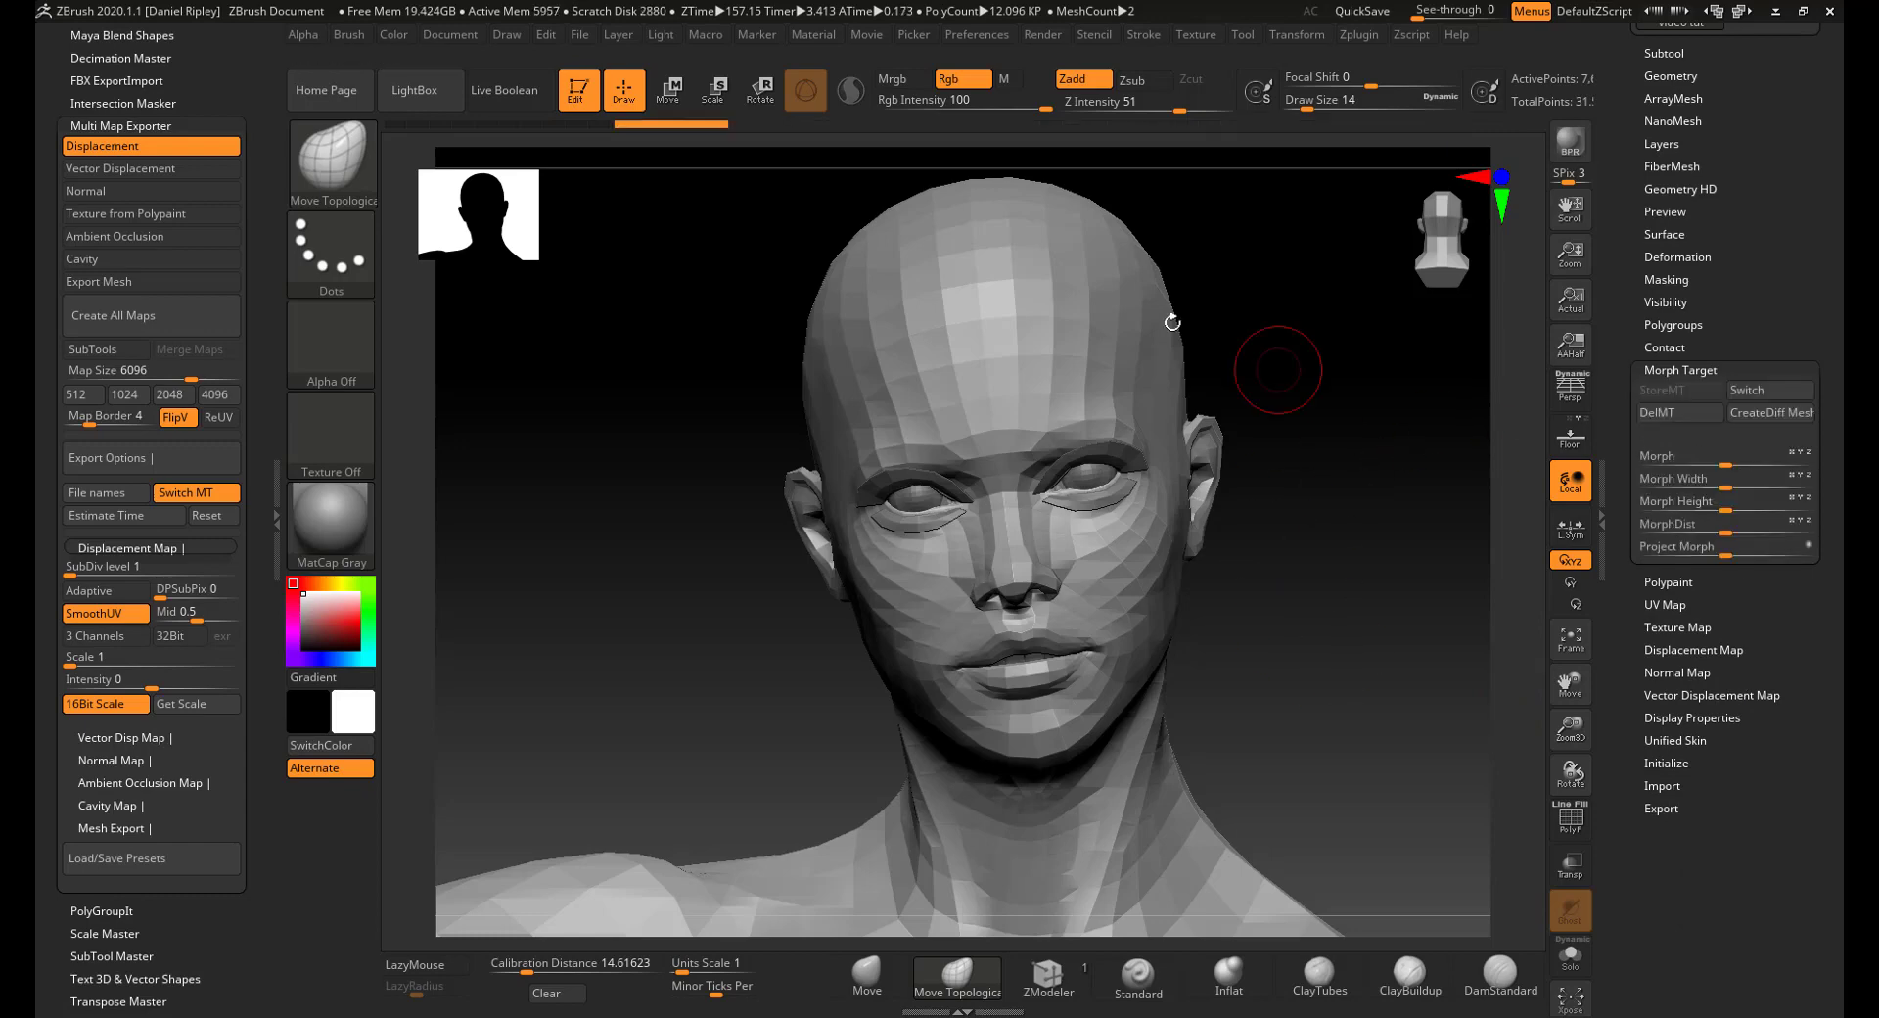
pyautogui.scroll(10, 1772, 643)
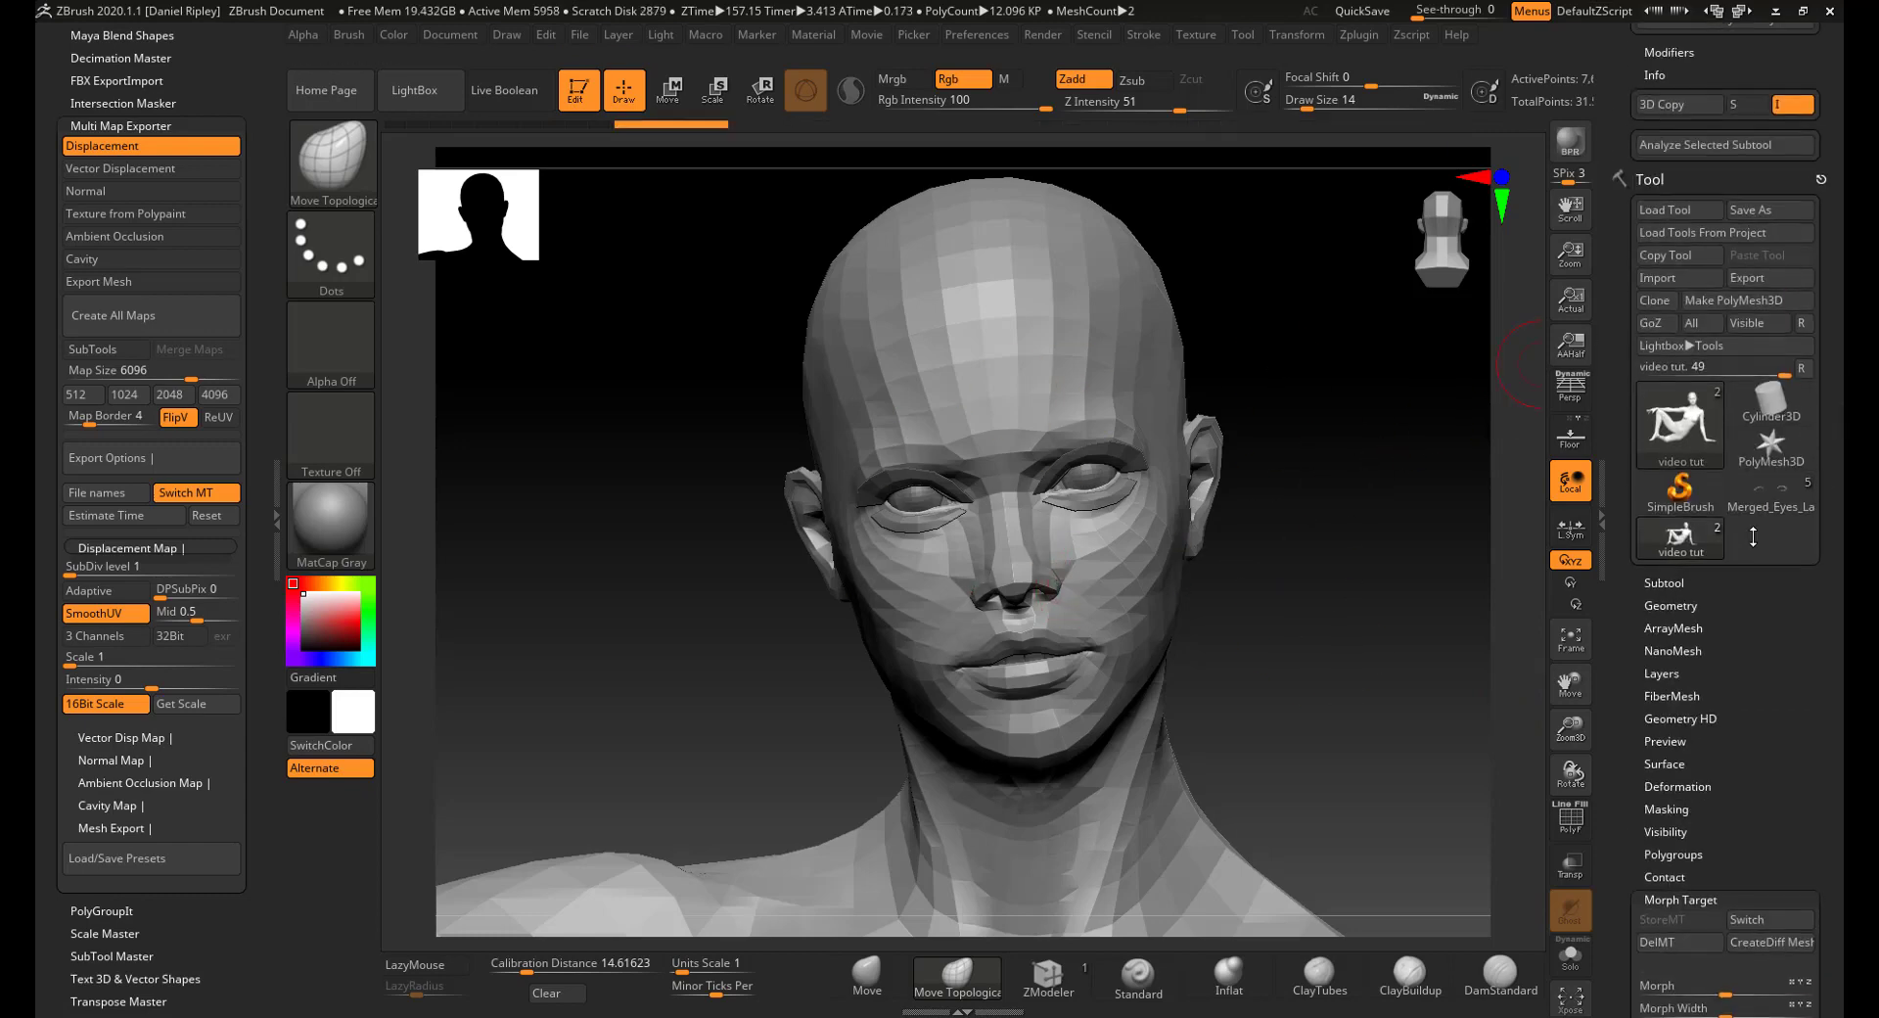
pyautogui.scroll(-3, 1767, 616)
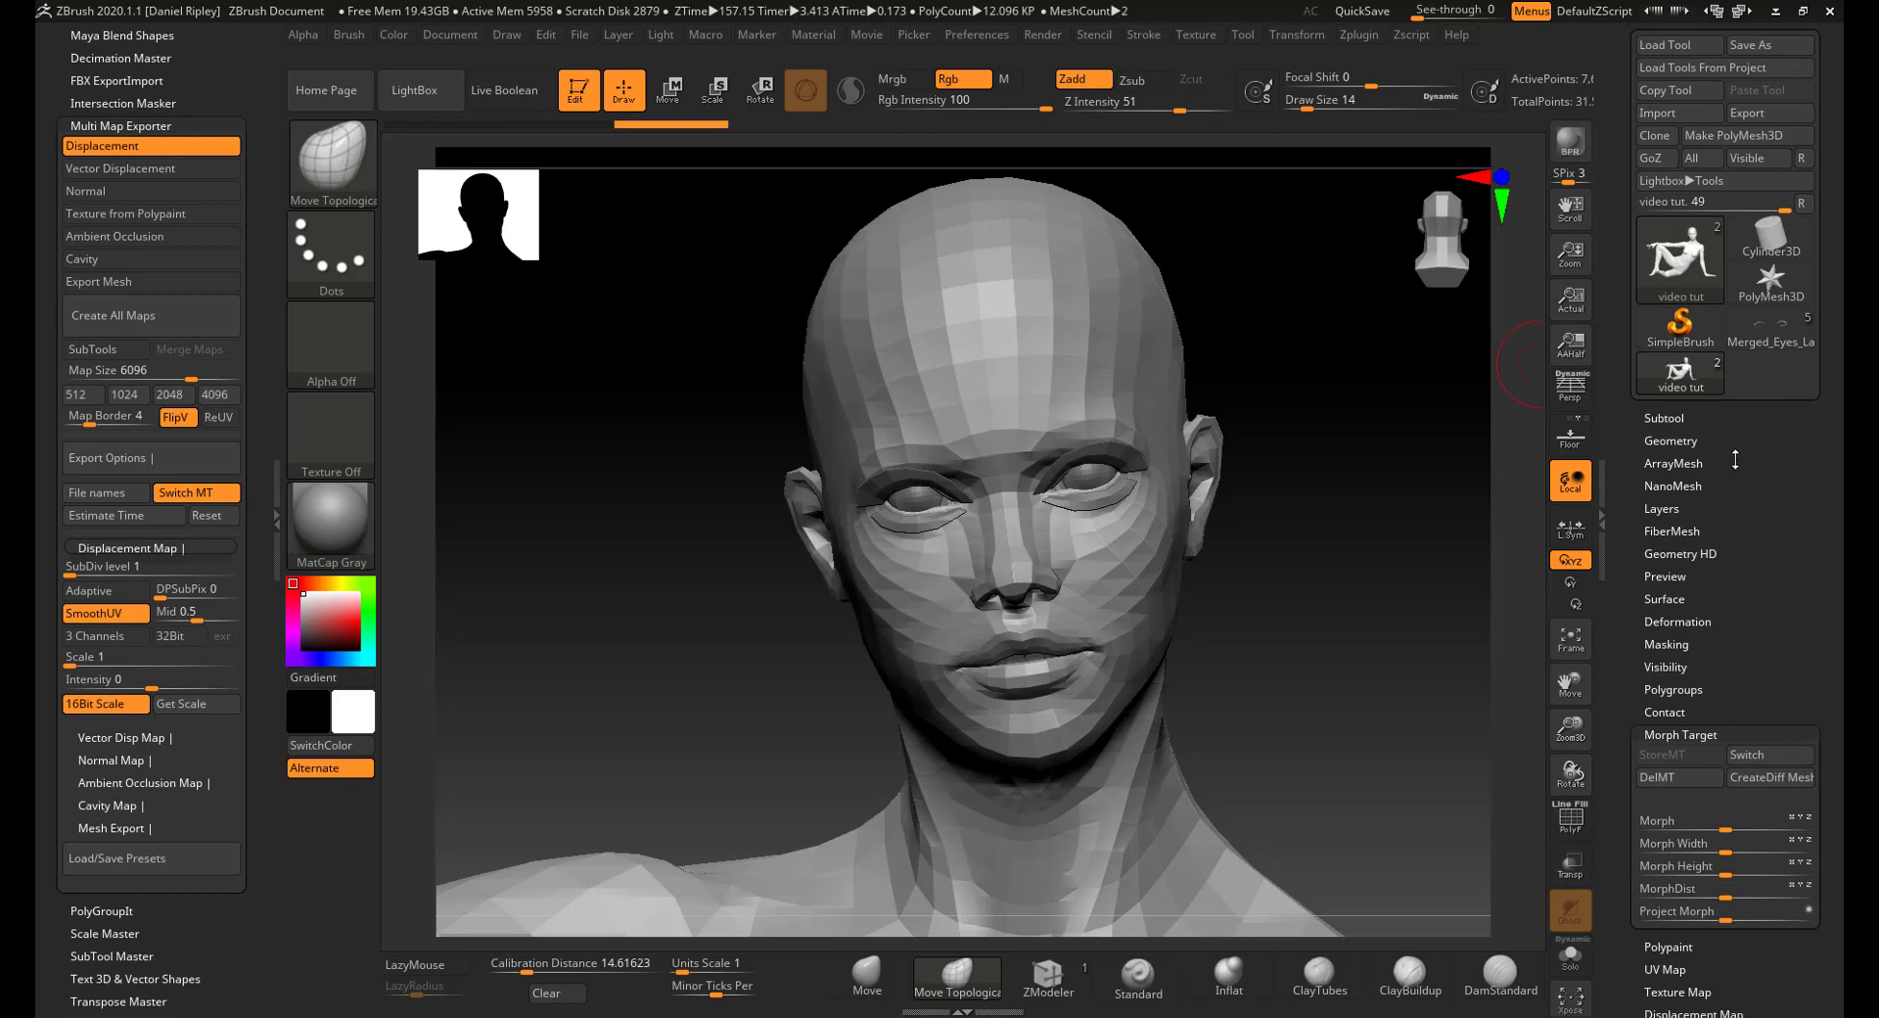
pyautogui.click(1662, 509)
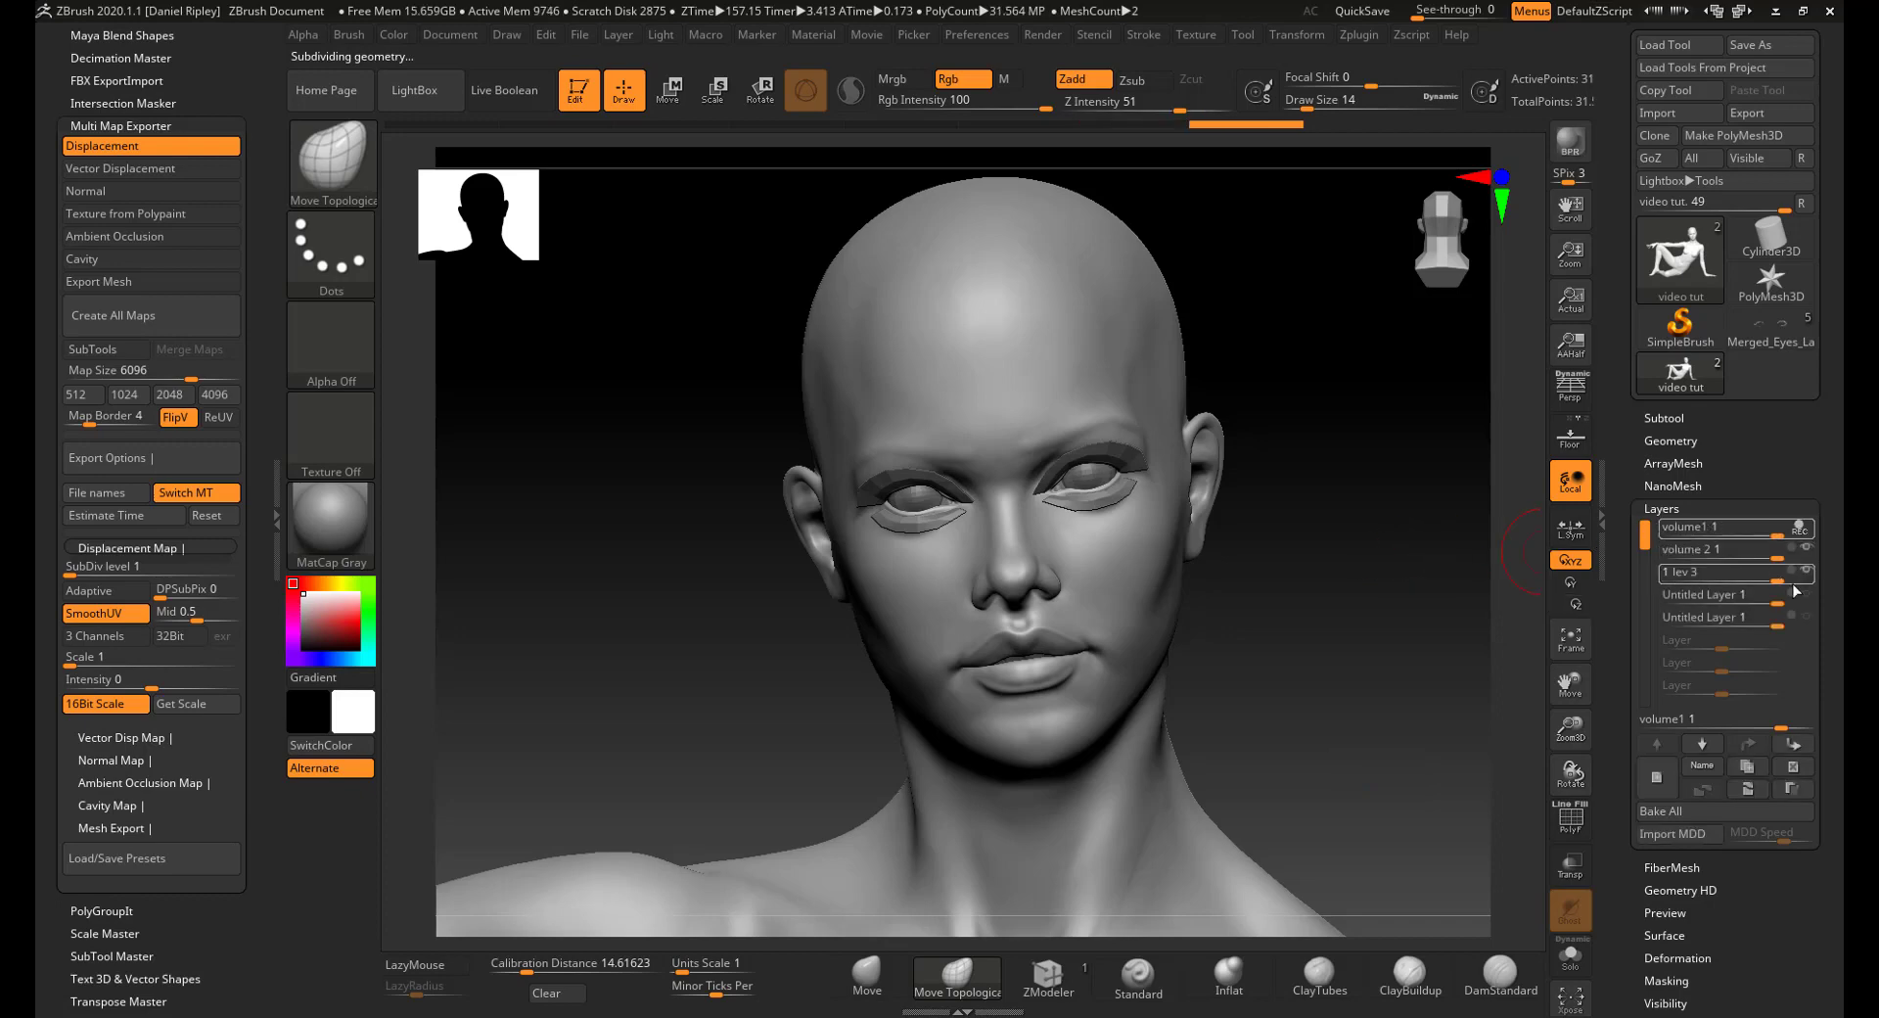
pyautogui.moveTo(1809, 603)
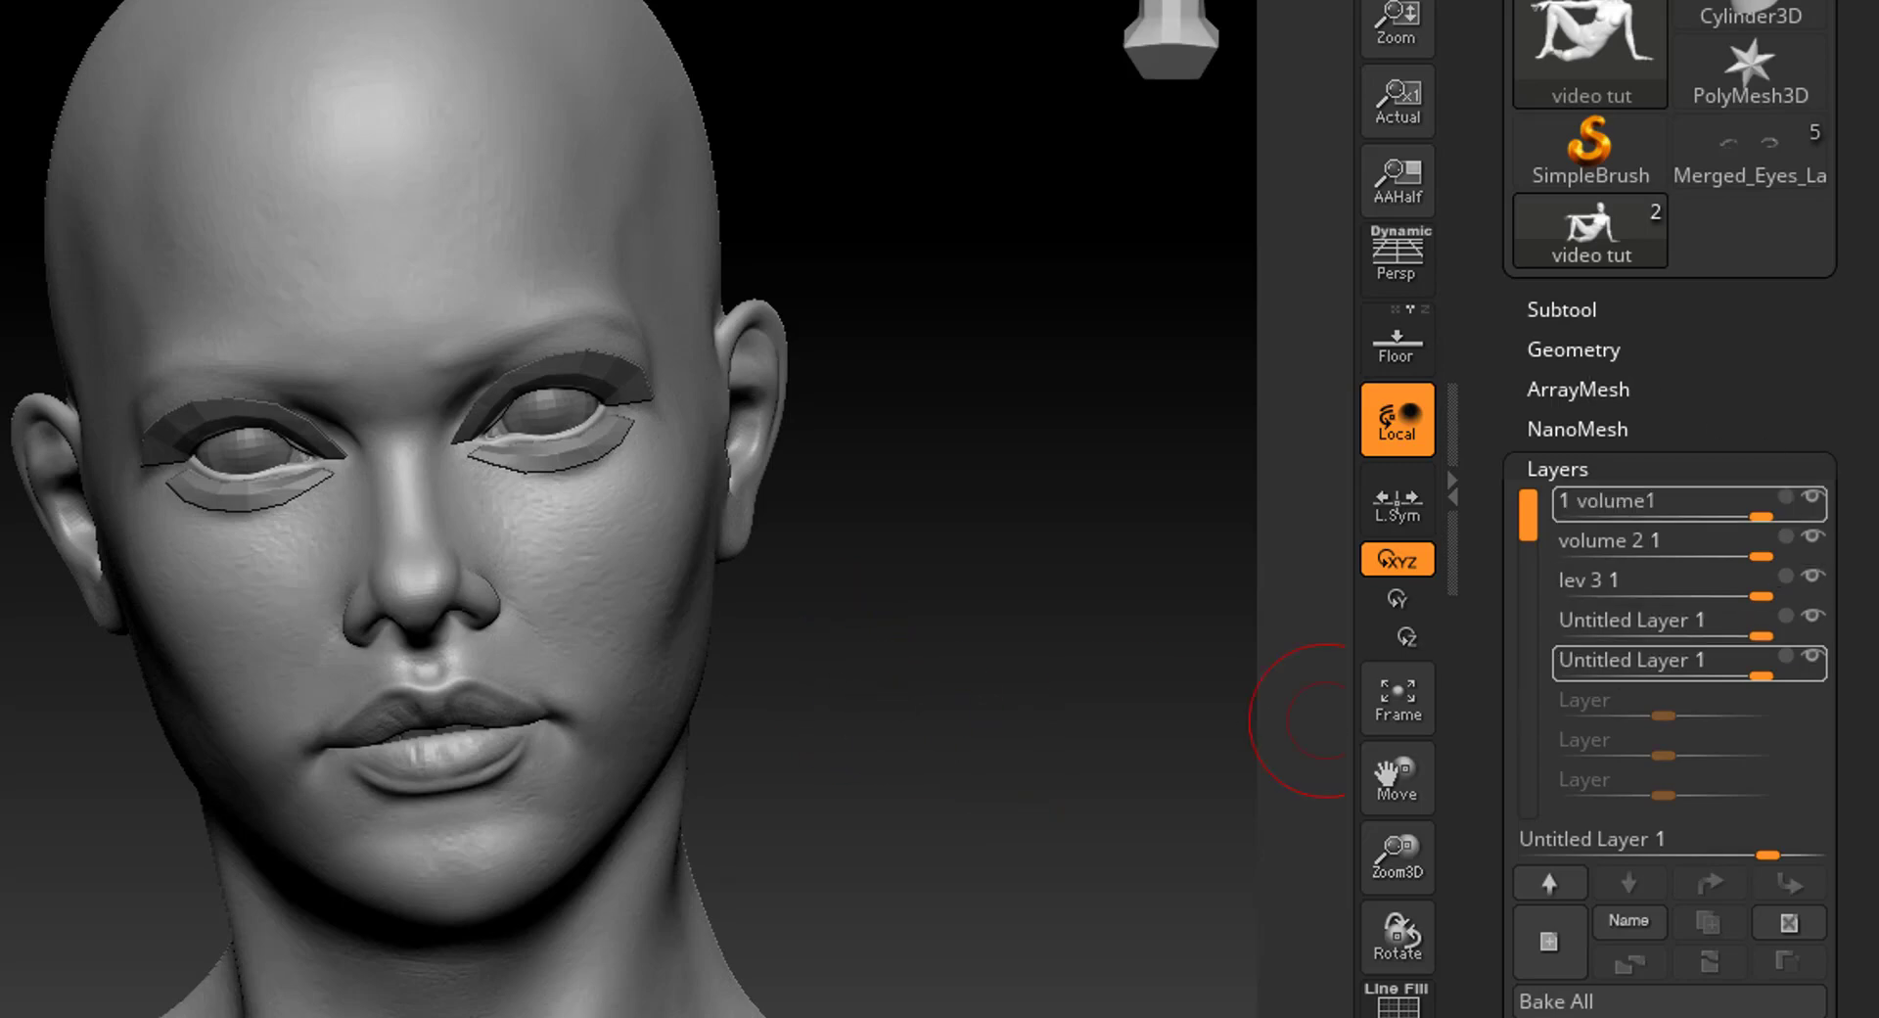
# - Set the Multi Map Exporter's displacement SubDiv level to 4 and step the figure down three subdivision levels
pyautogui.moveTo(1625, 501)
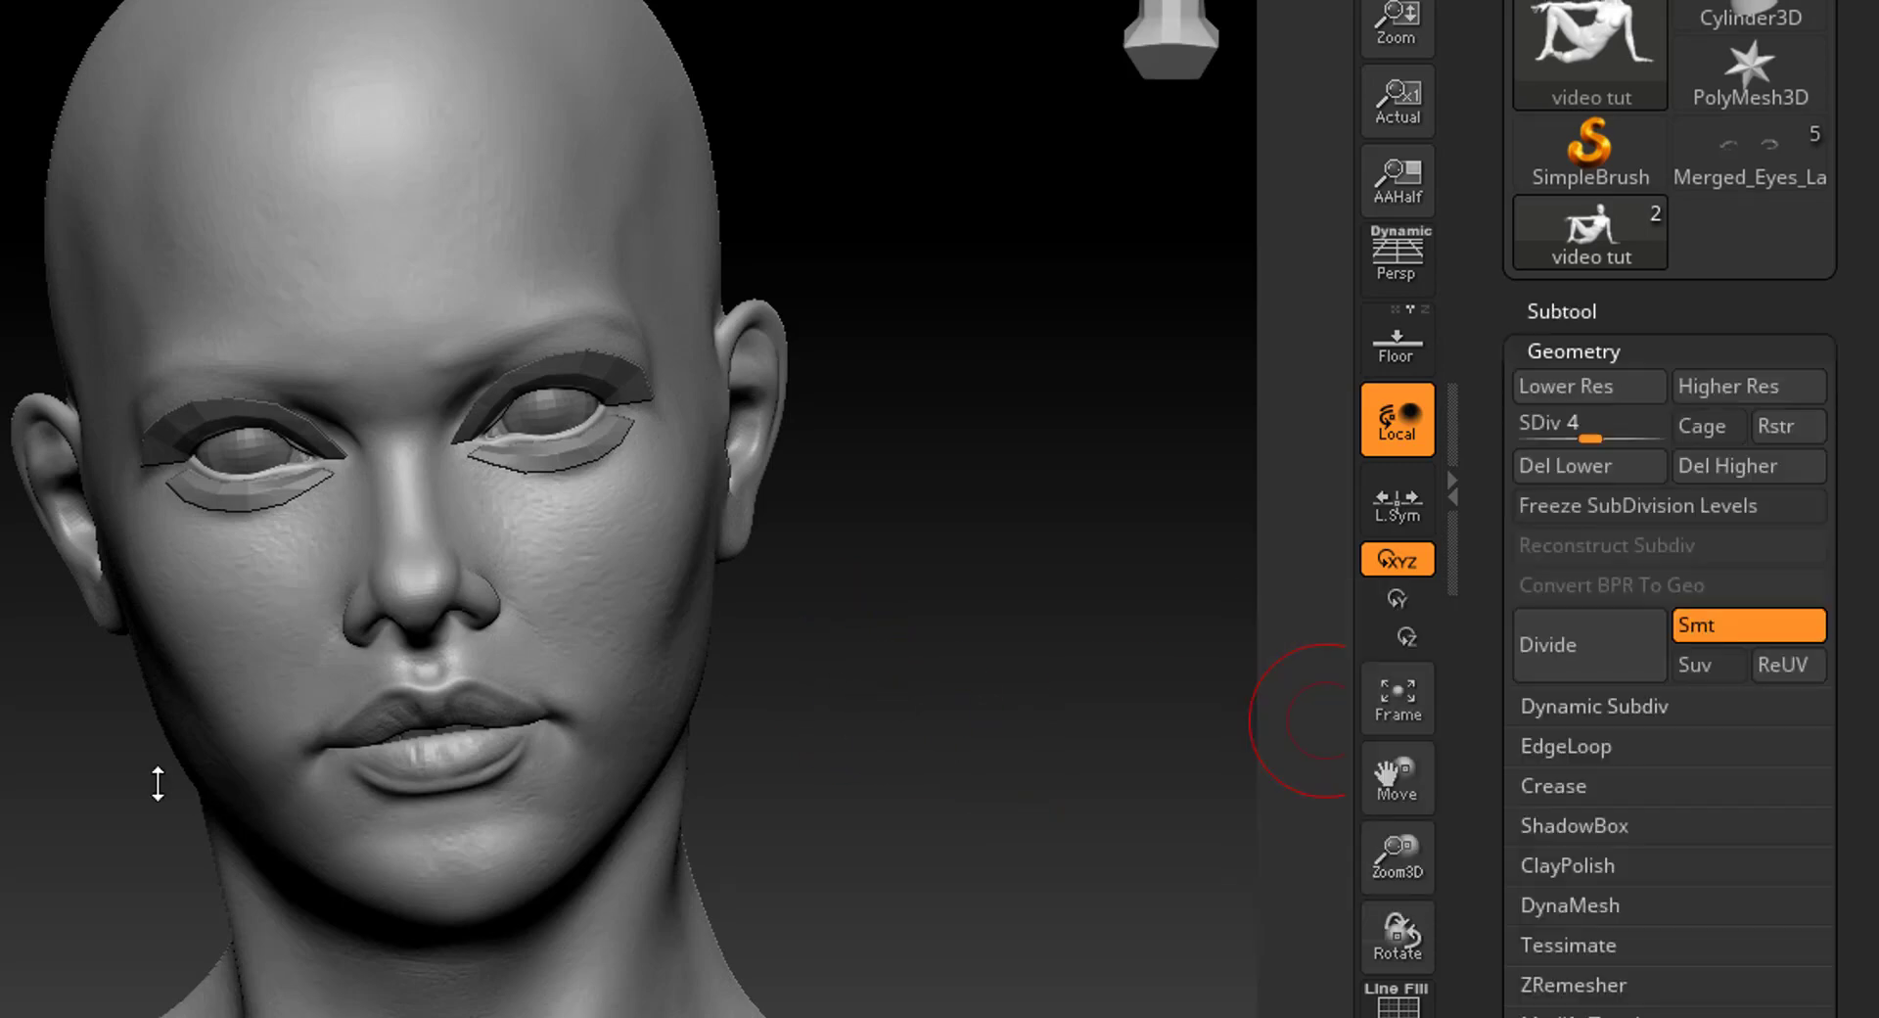
pyautogui.moveTo(419, 758)
pyautogui.mouseDown(button='right')
pyautogui.moveTo(548, 758)
pyautogui.moveTo(421, 757)
pyautogui.mouseUp(button='right')
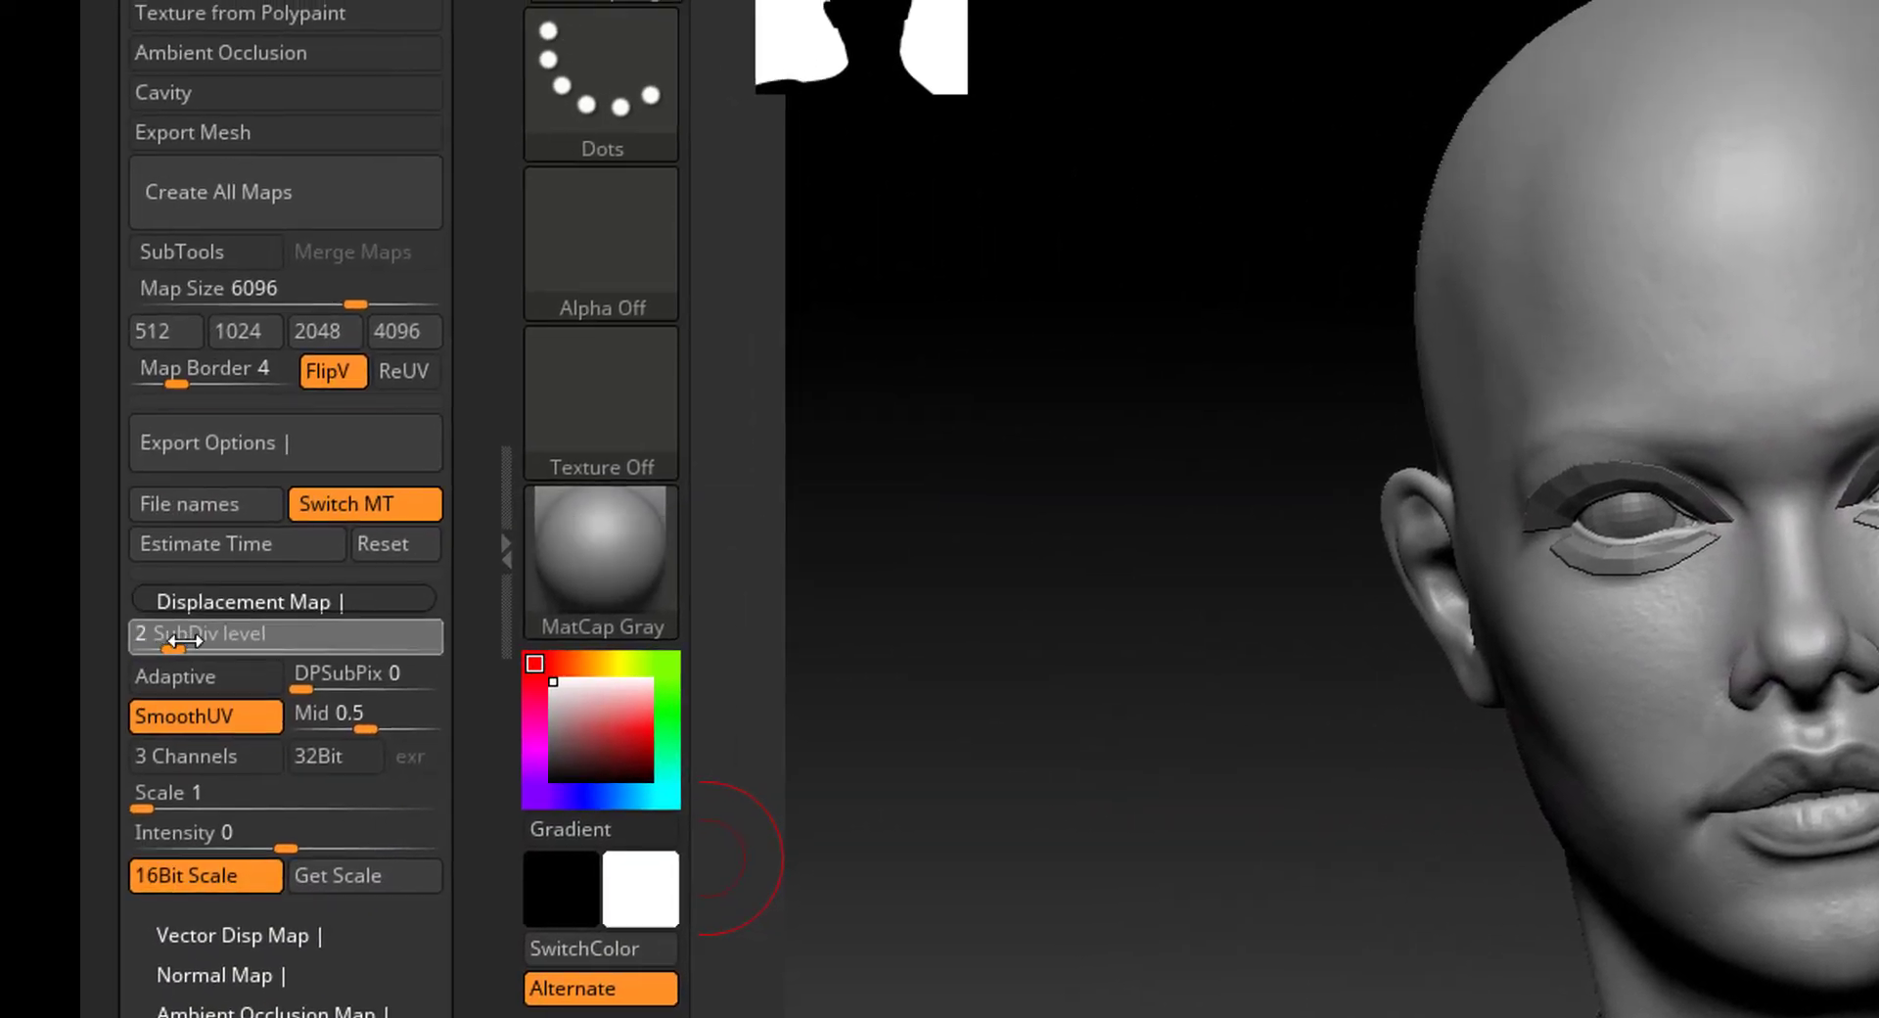
pyautogui.moveTo(202, 641); pyautogui.dragTo(238, 642)
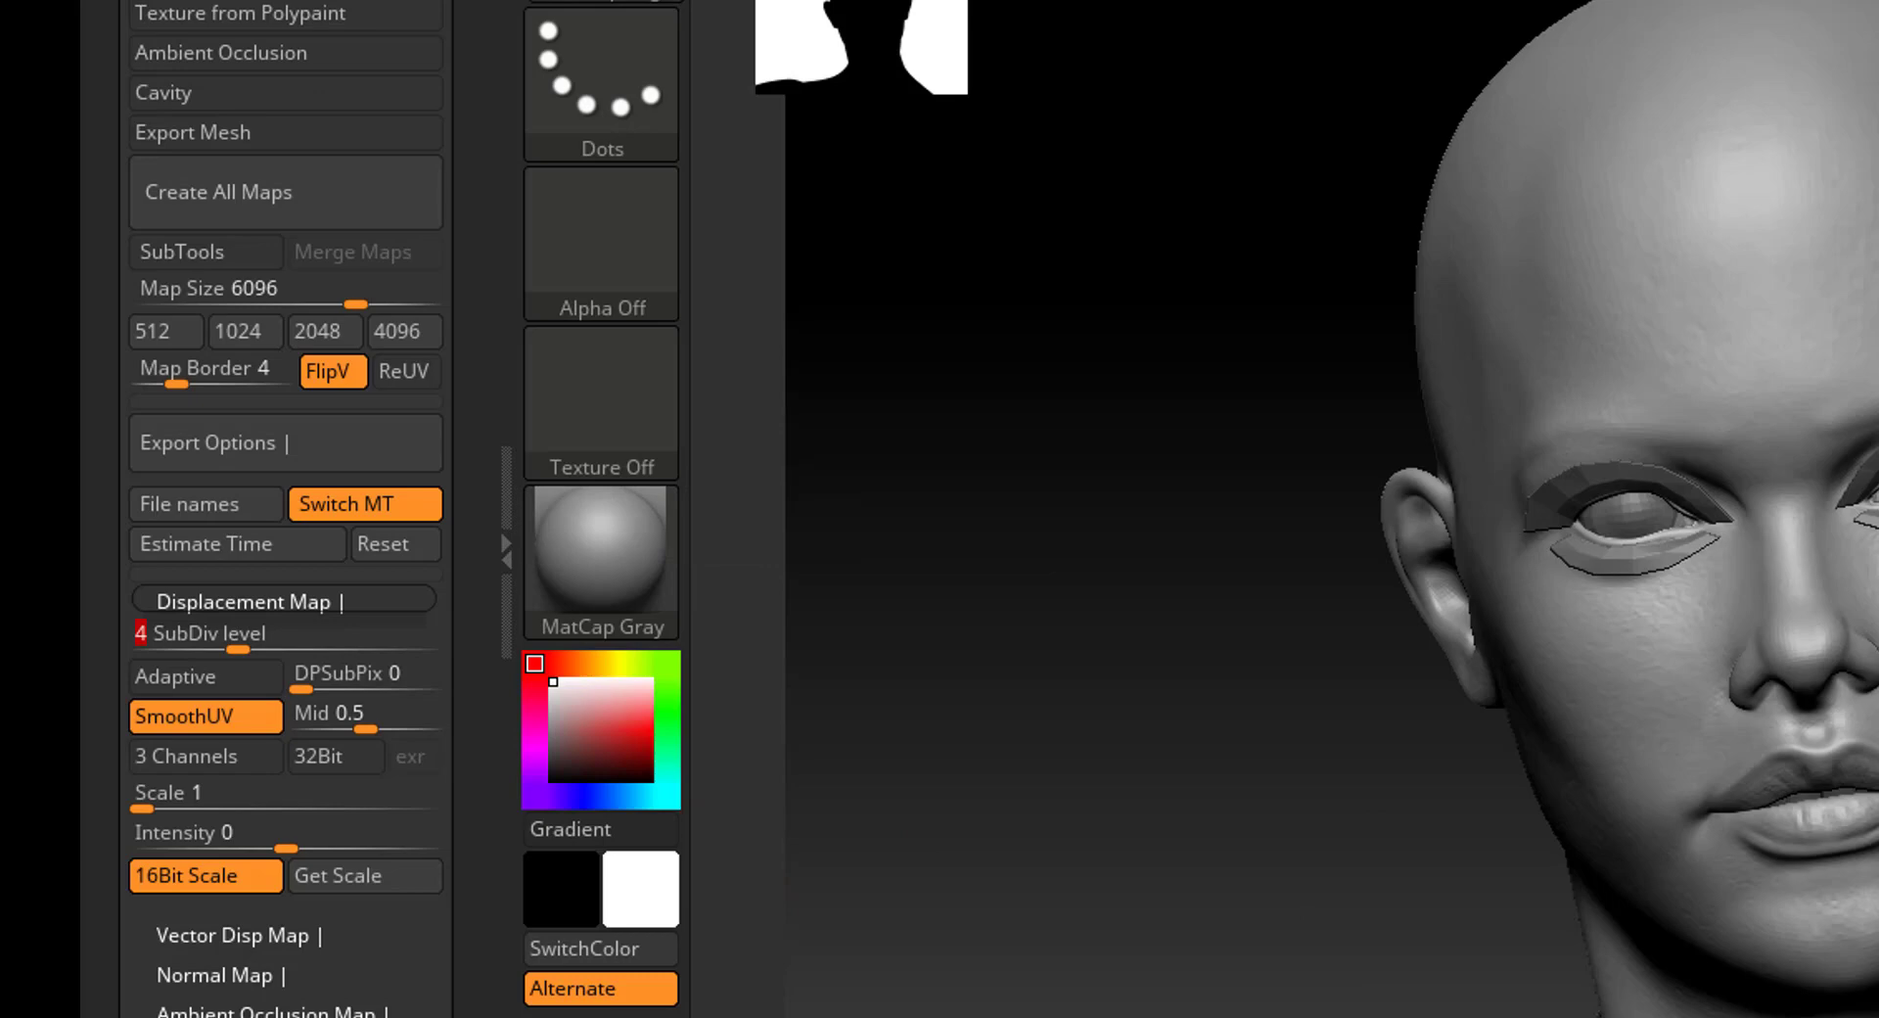
pyautogui.press('Return')
pyautogui.hotkey('shift', 'd')
pyautogui.hotkey('shift', 'd')
pyautogui.hotkey('shift', 'd')
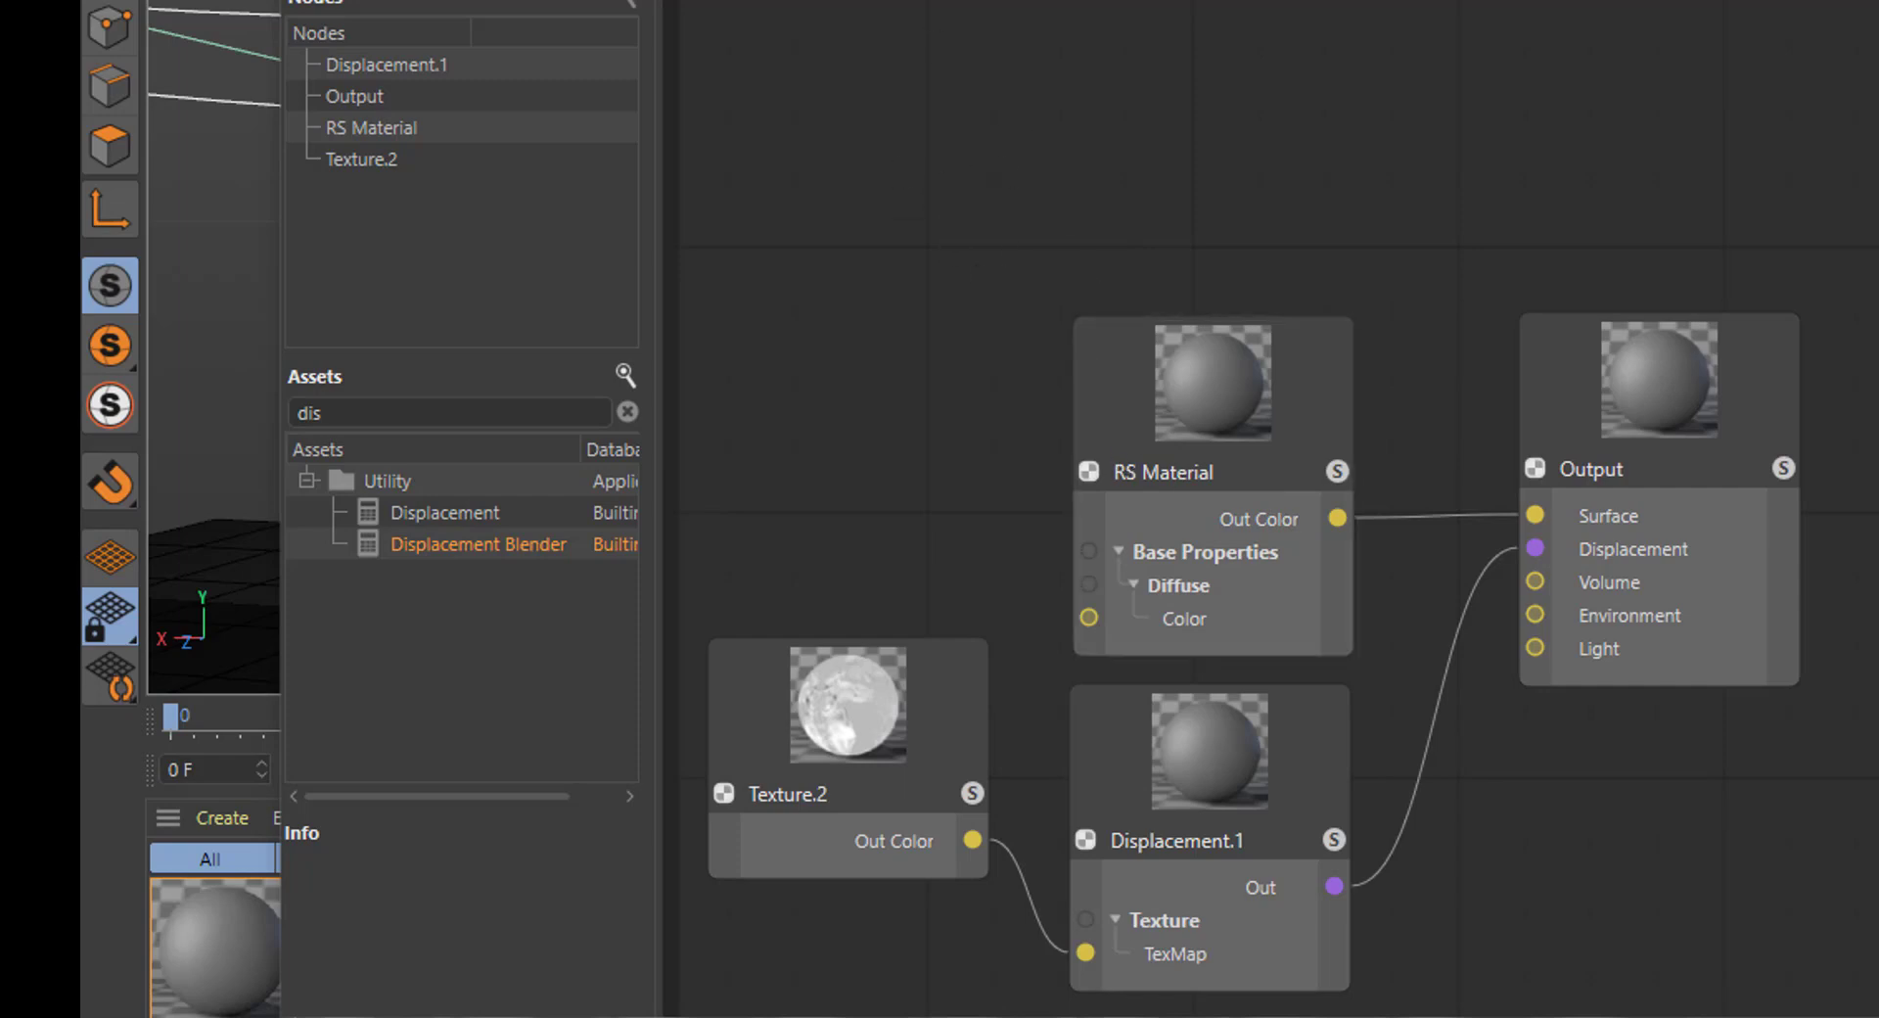
# - In Cinema 4D, add a Displacement Blender node, make room for it, and connect its output to the Output node's Displacement
pyautogui.moveTo(928, 0); pyautogui.dragTo(1401, 0)
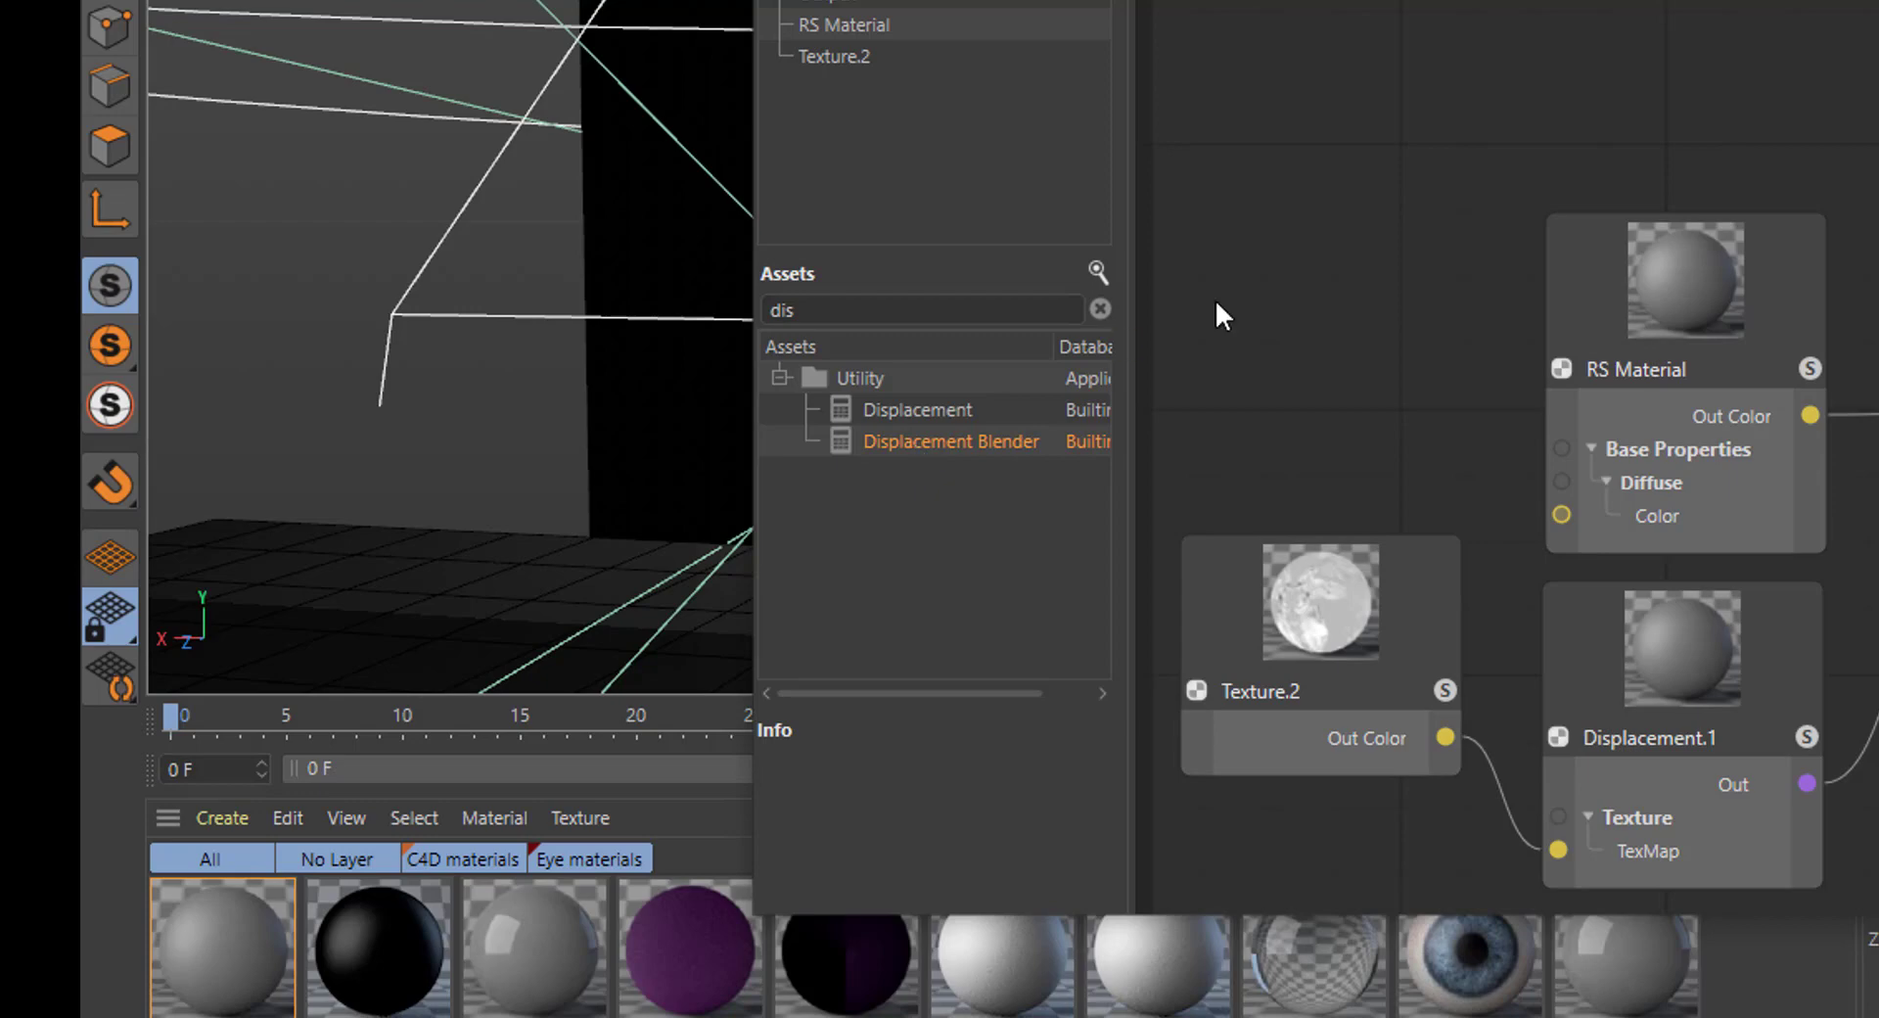
pyautogui.moveTo(1399, 114); pyautogui.dragTo(1397, 114)
pyautogui.moveTo(1878, 135); pyautogui.dragTo(1699, 809)
pyautogui.moveTo(1803, 707); pyautogui.dragTo(1878, 529)
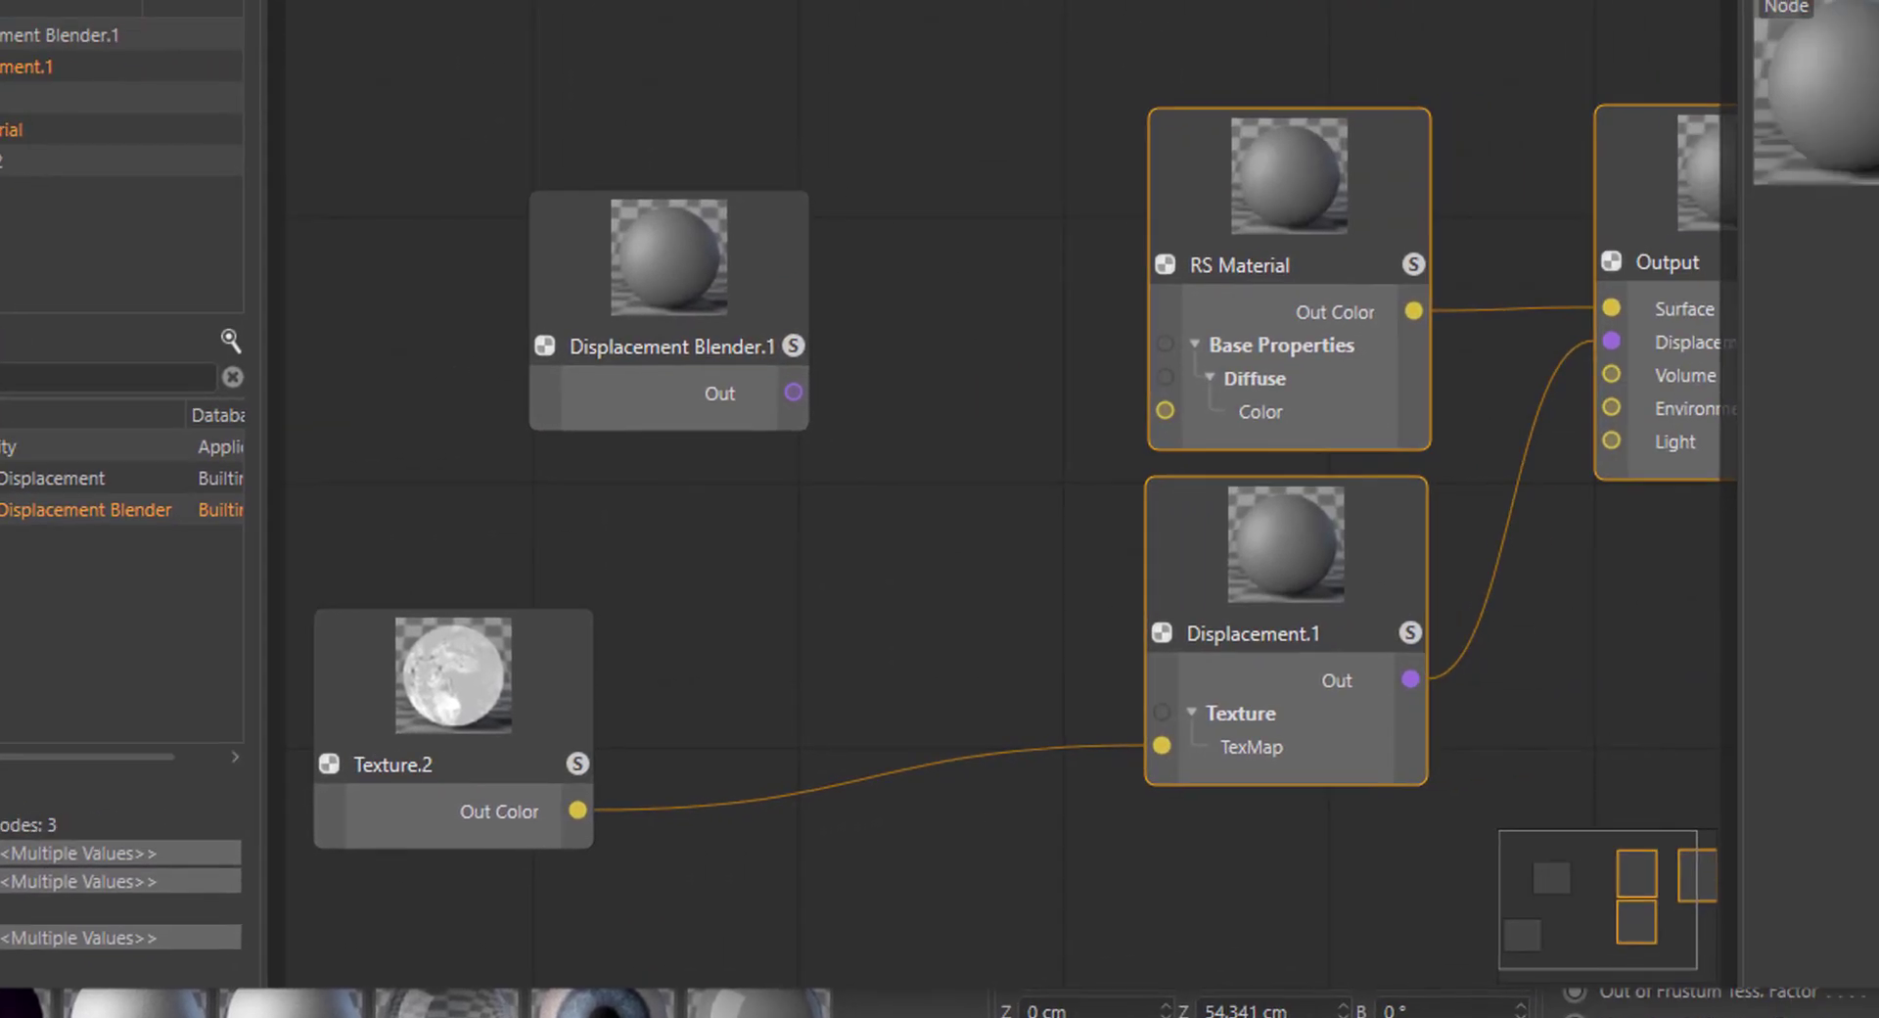
pyautogui.moveTo(743, 396); pyautogui.dragTo(1566, 336)
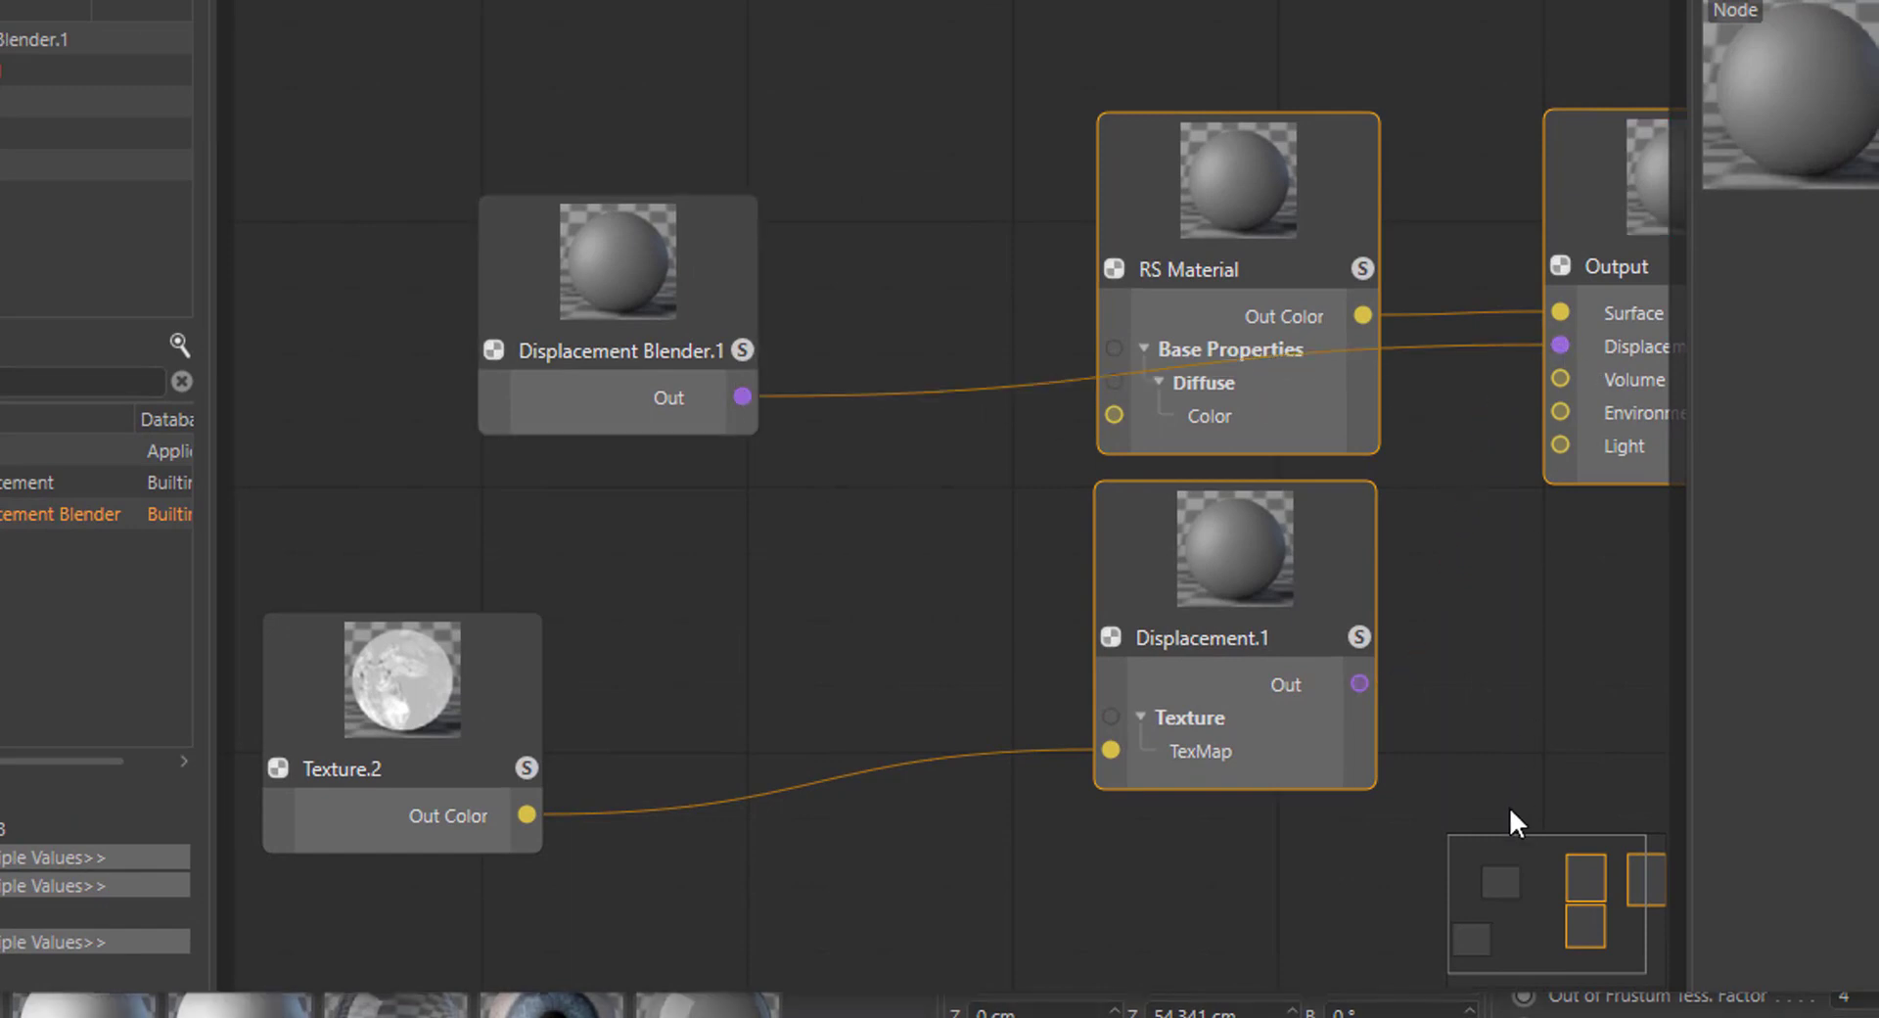
# - Move the Displacement and Texture nodes to the input side of the Displacement Blender in the node graph
pyautogui.moveTo(1165, 636); pyautogui.dragTo(1073, 602)
pyautogui.click(1356, 577)
pyautogui.moveTo(1170, 534); pyautogui.dragTo(772, 621)
pyautogui.moveTo(1047, 623); pyautogui.dragTo(29, 568)
pyautogui.scroll(-2, 654, 777)
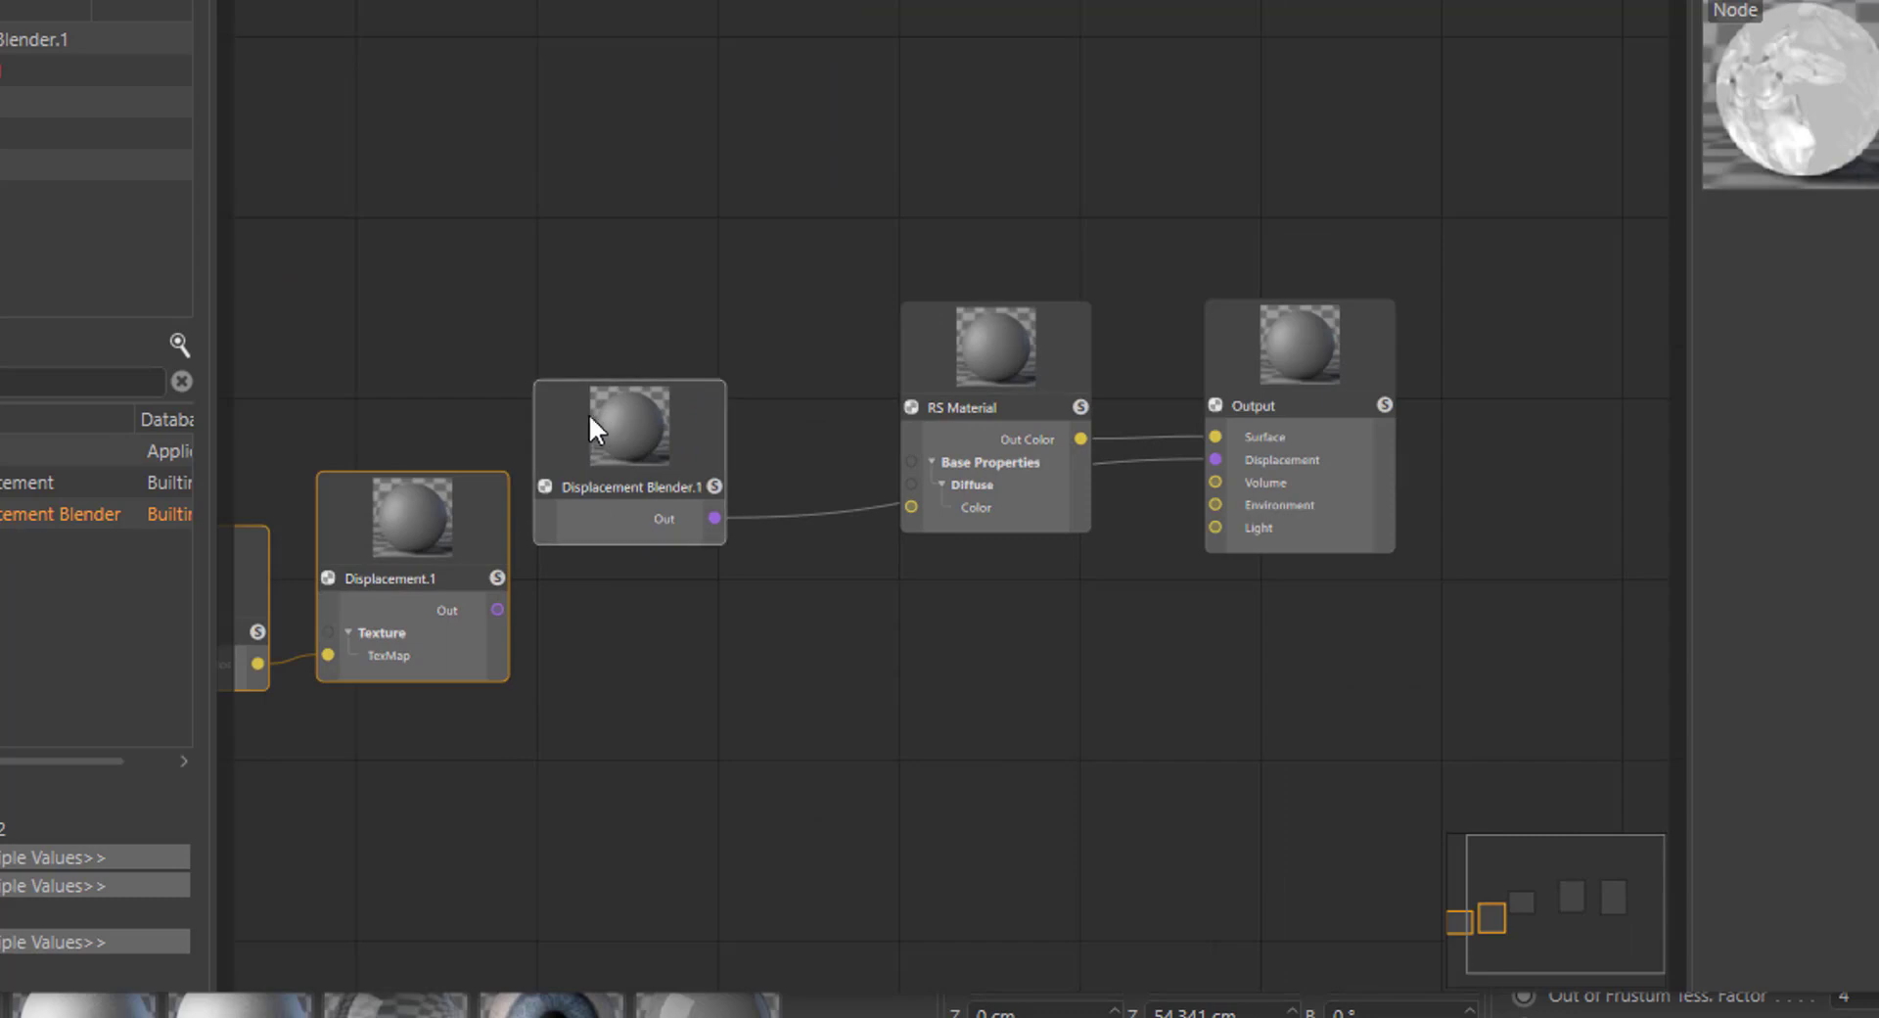
# - Connect the Displacement node's output to the Displacement Blender's Base Input
pyautogui.moveTo(592, 416); pyautogui.dragTo(646, 452)
pyautogui.moveTo(497, 609); pyautogui.dragTo(604, 522)
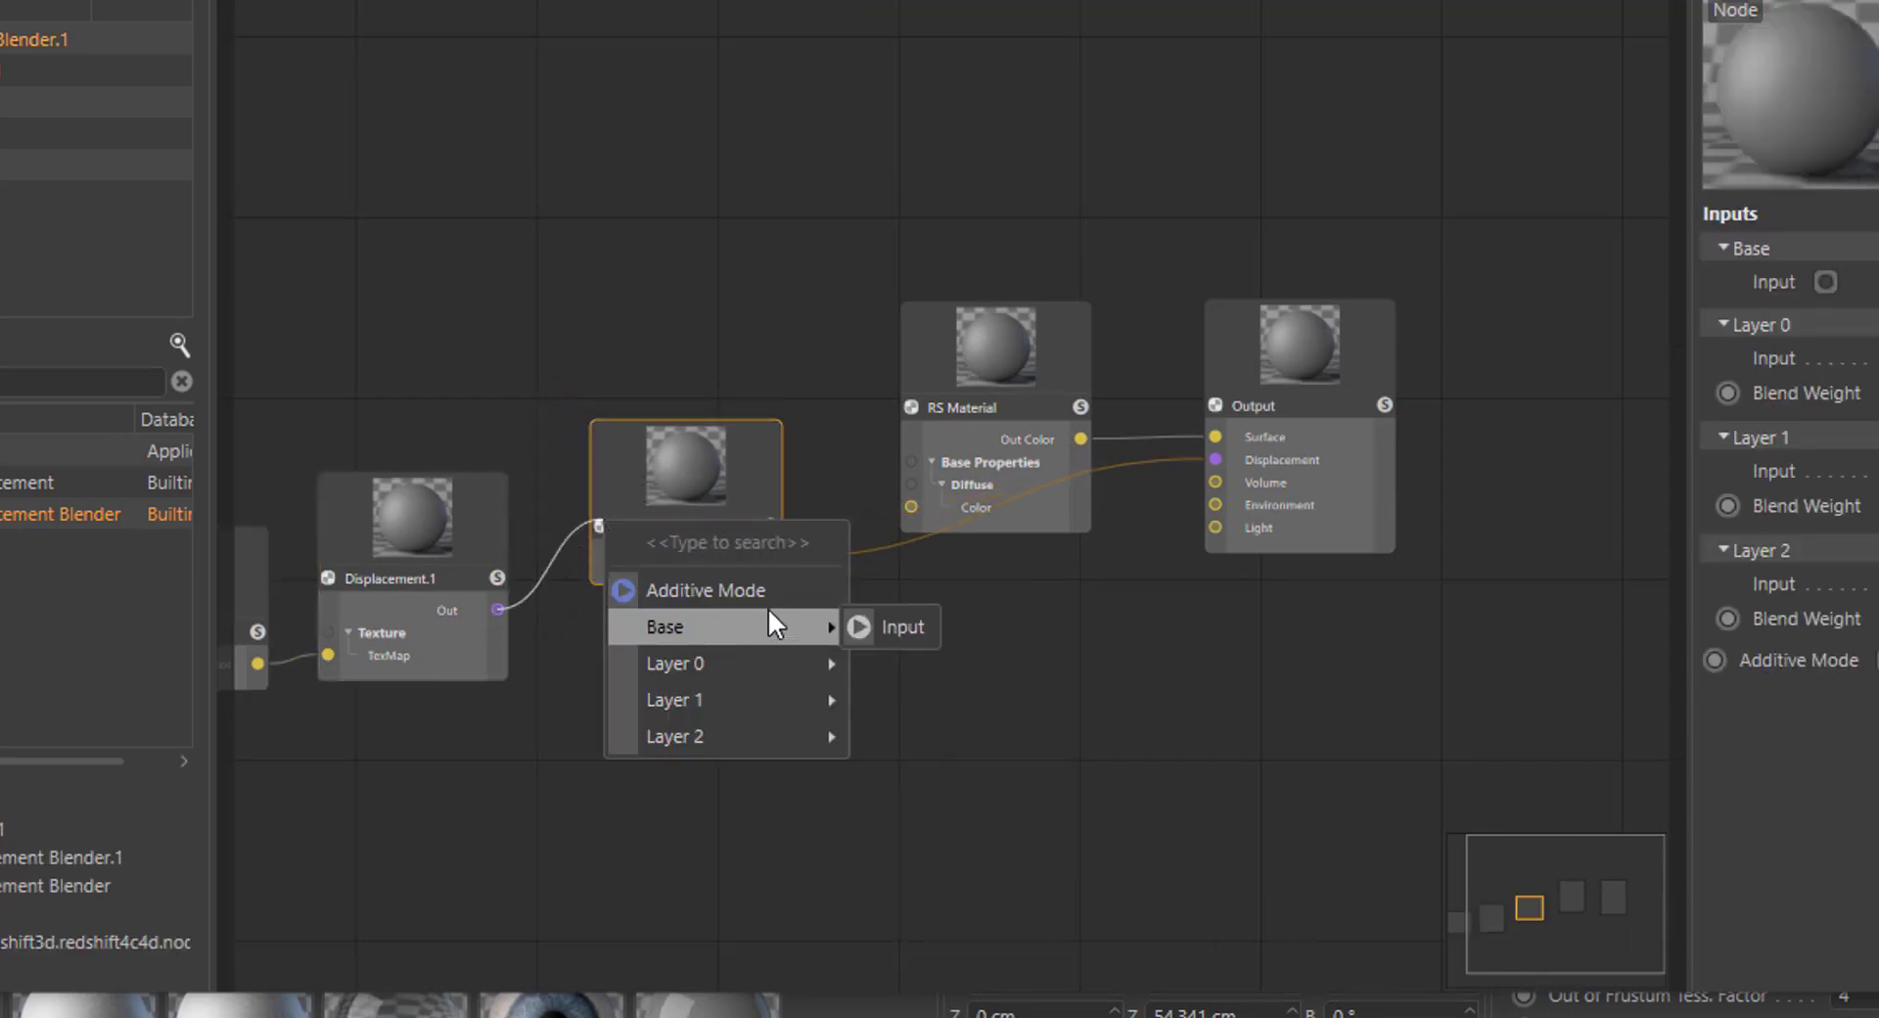
pyautogui.click(879, 626)
pyautogui.scroll(-3, 730, 702)
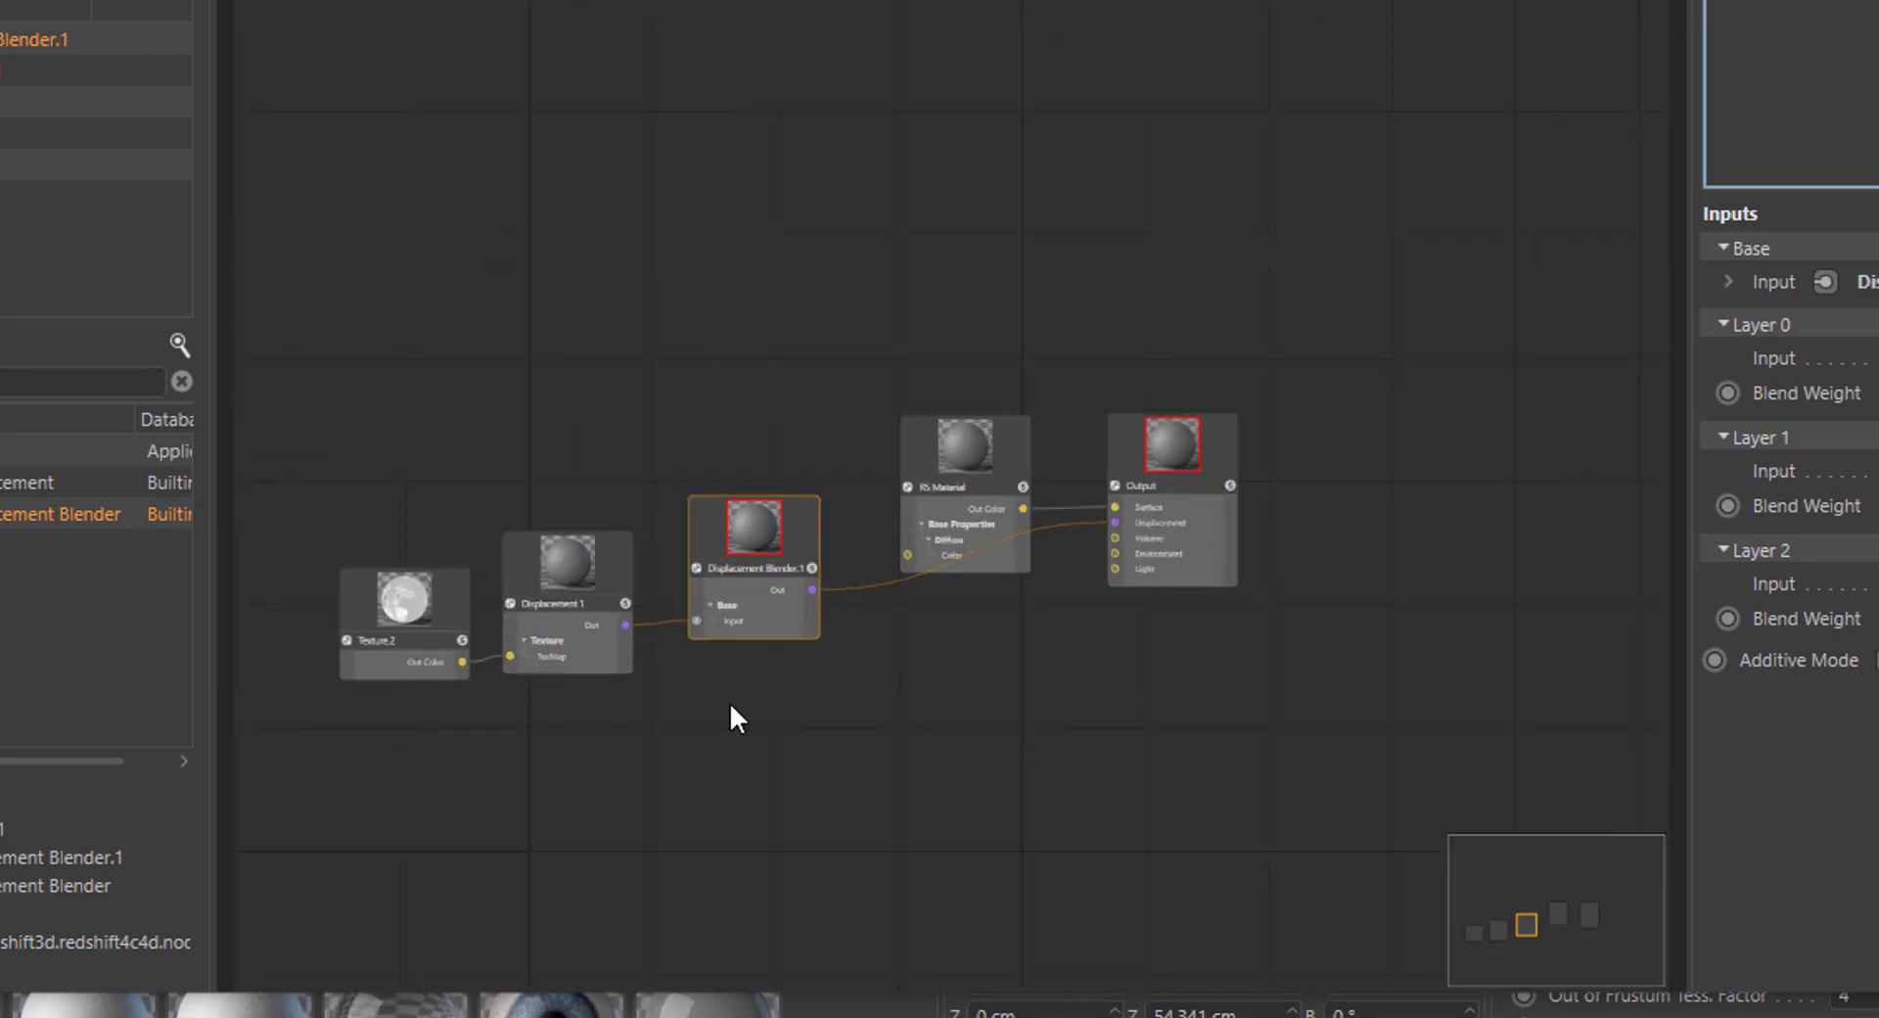
# - Bring the second displacement map image into the node graph, place it below the existing Texture node, and check the map
pyautogui.scroll(3, 522, 672)
pyautogui.scroll(2, 523, 672)
pyautogui.scroll(-1, 522, 672)
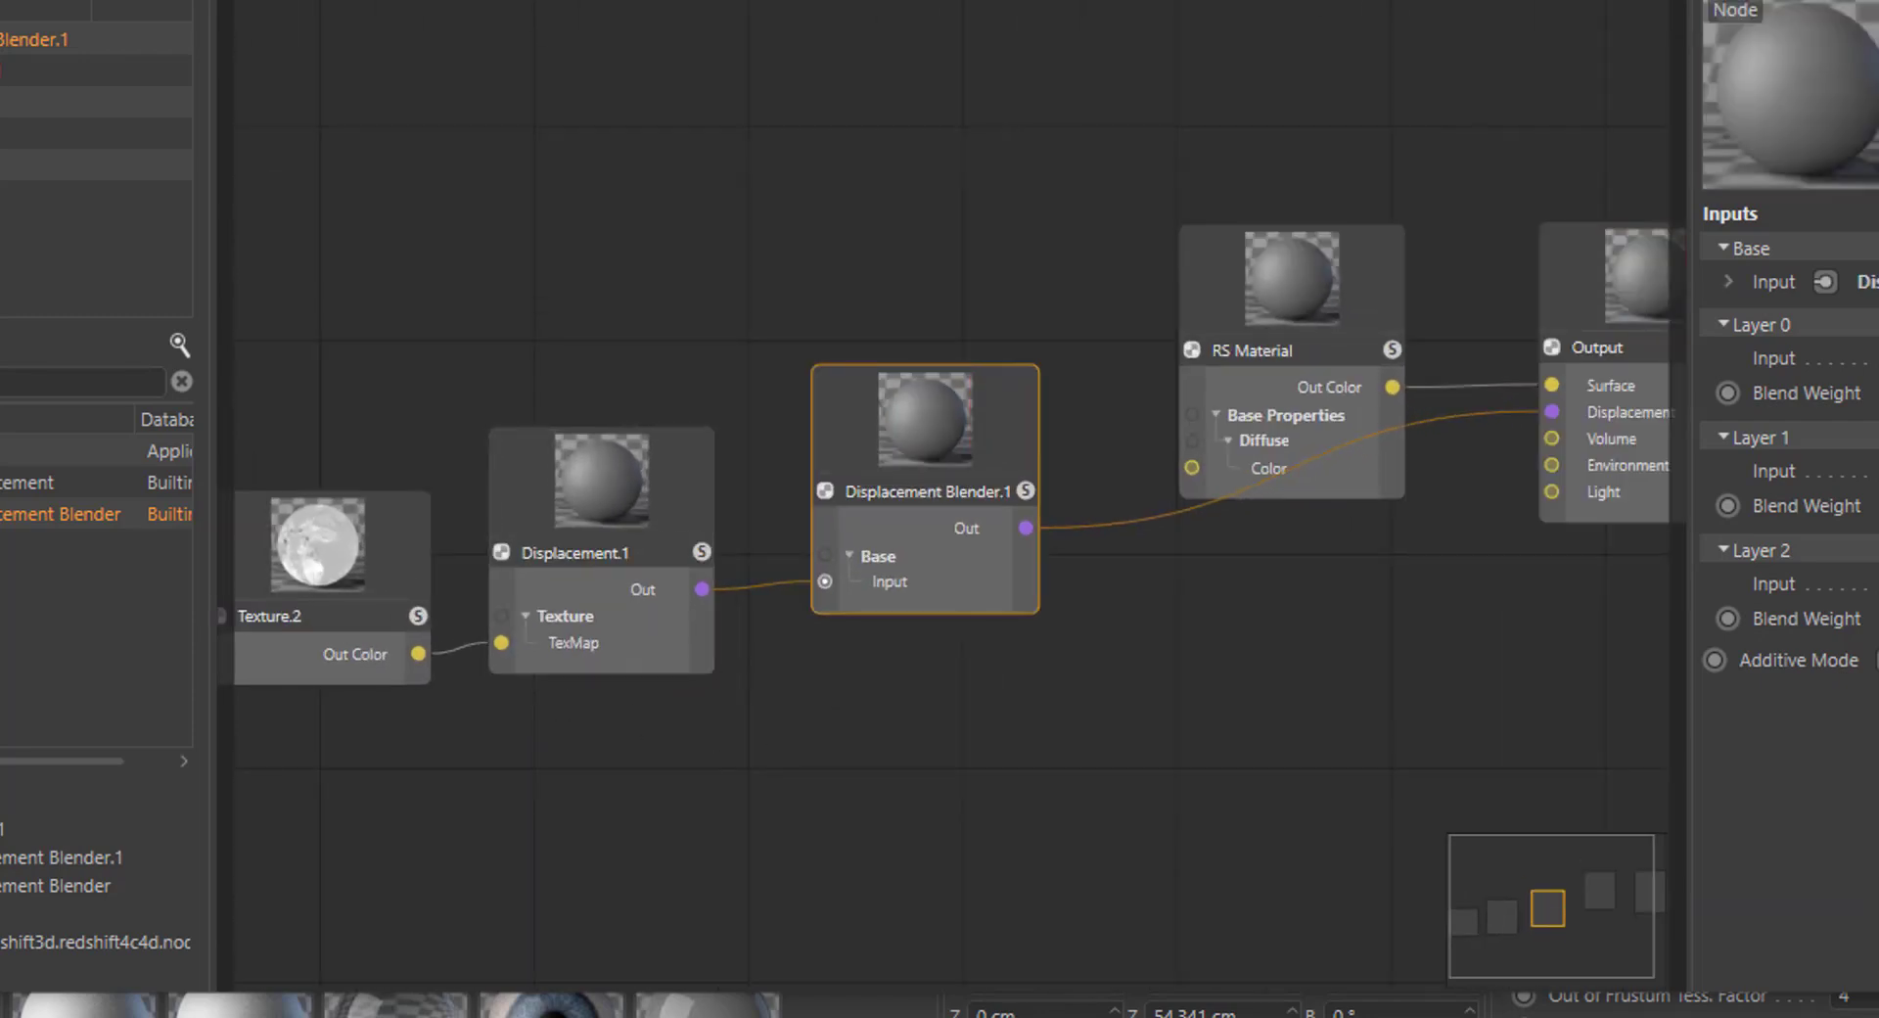
pyautogui.moveTo(1874, 719); pyautogui.dragTo(360, 776)
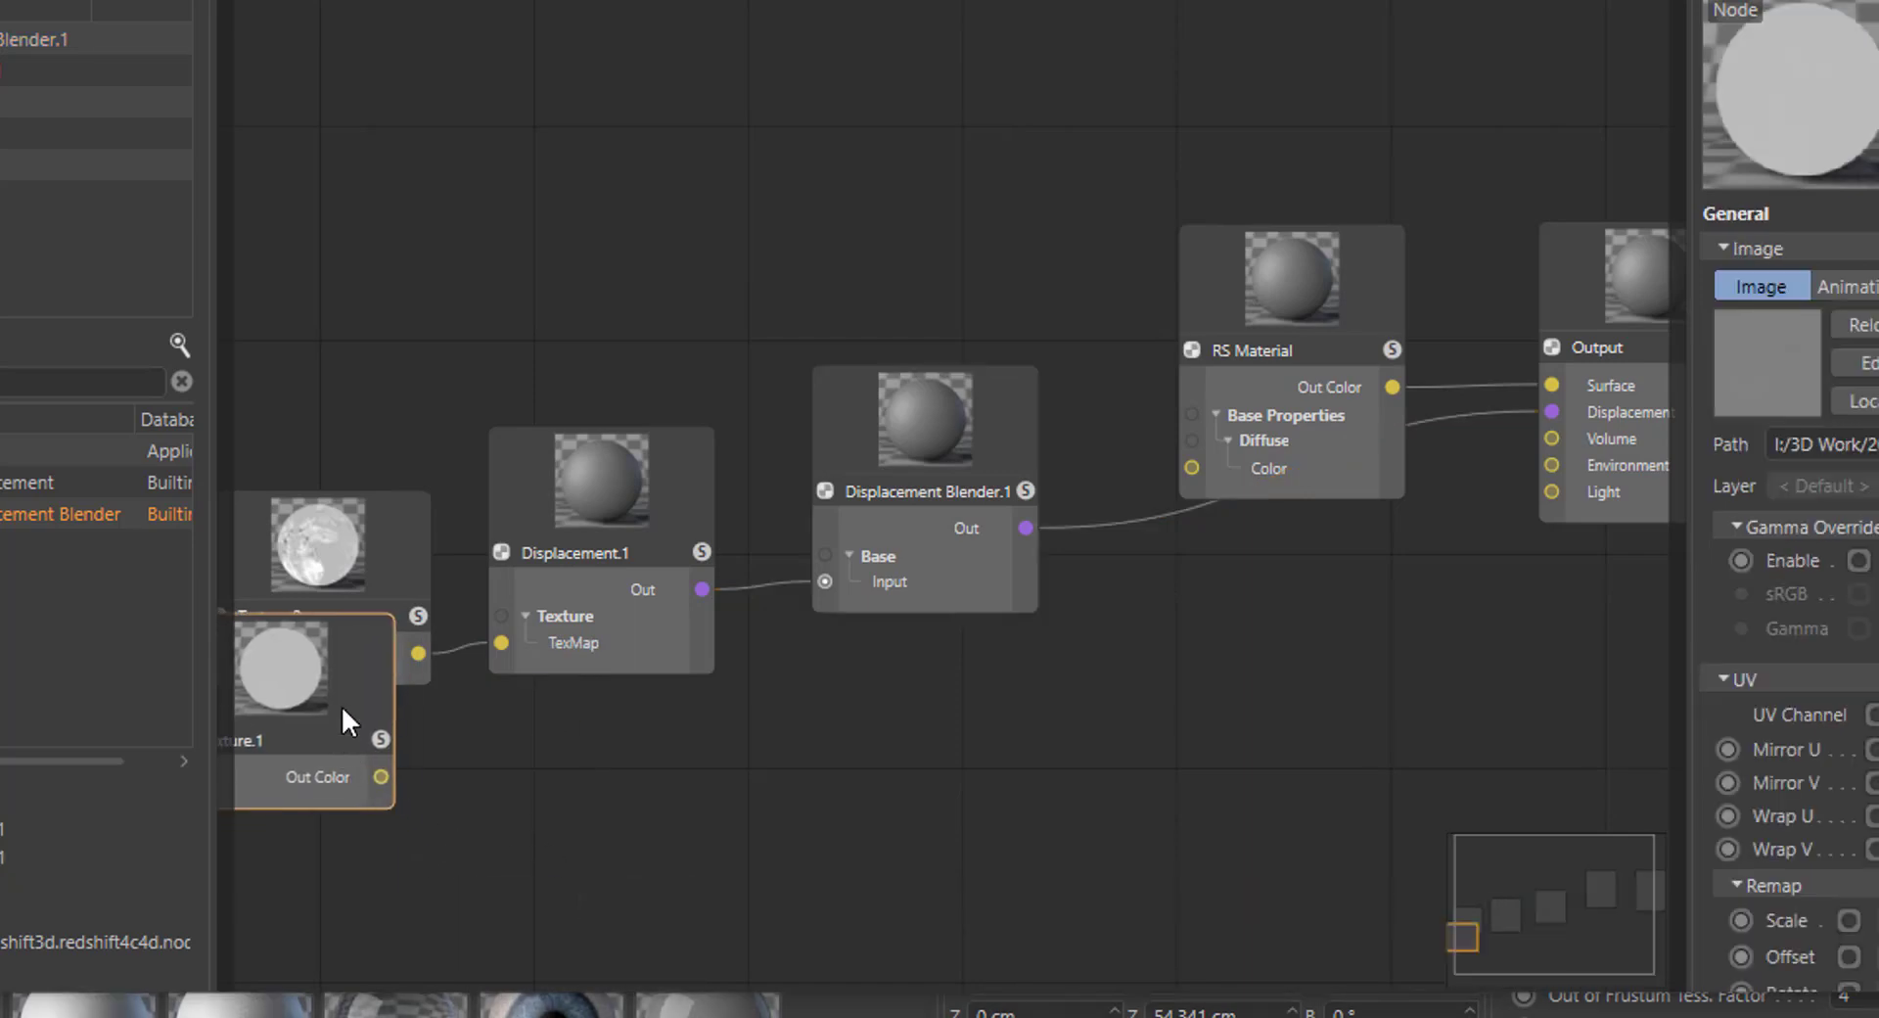
pyautogui.moveTo(342, 707); pyautogui.dragTo(398, 779)
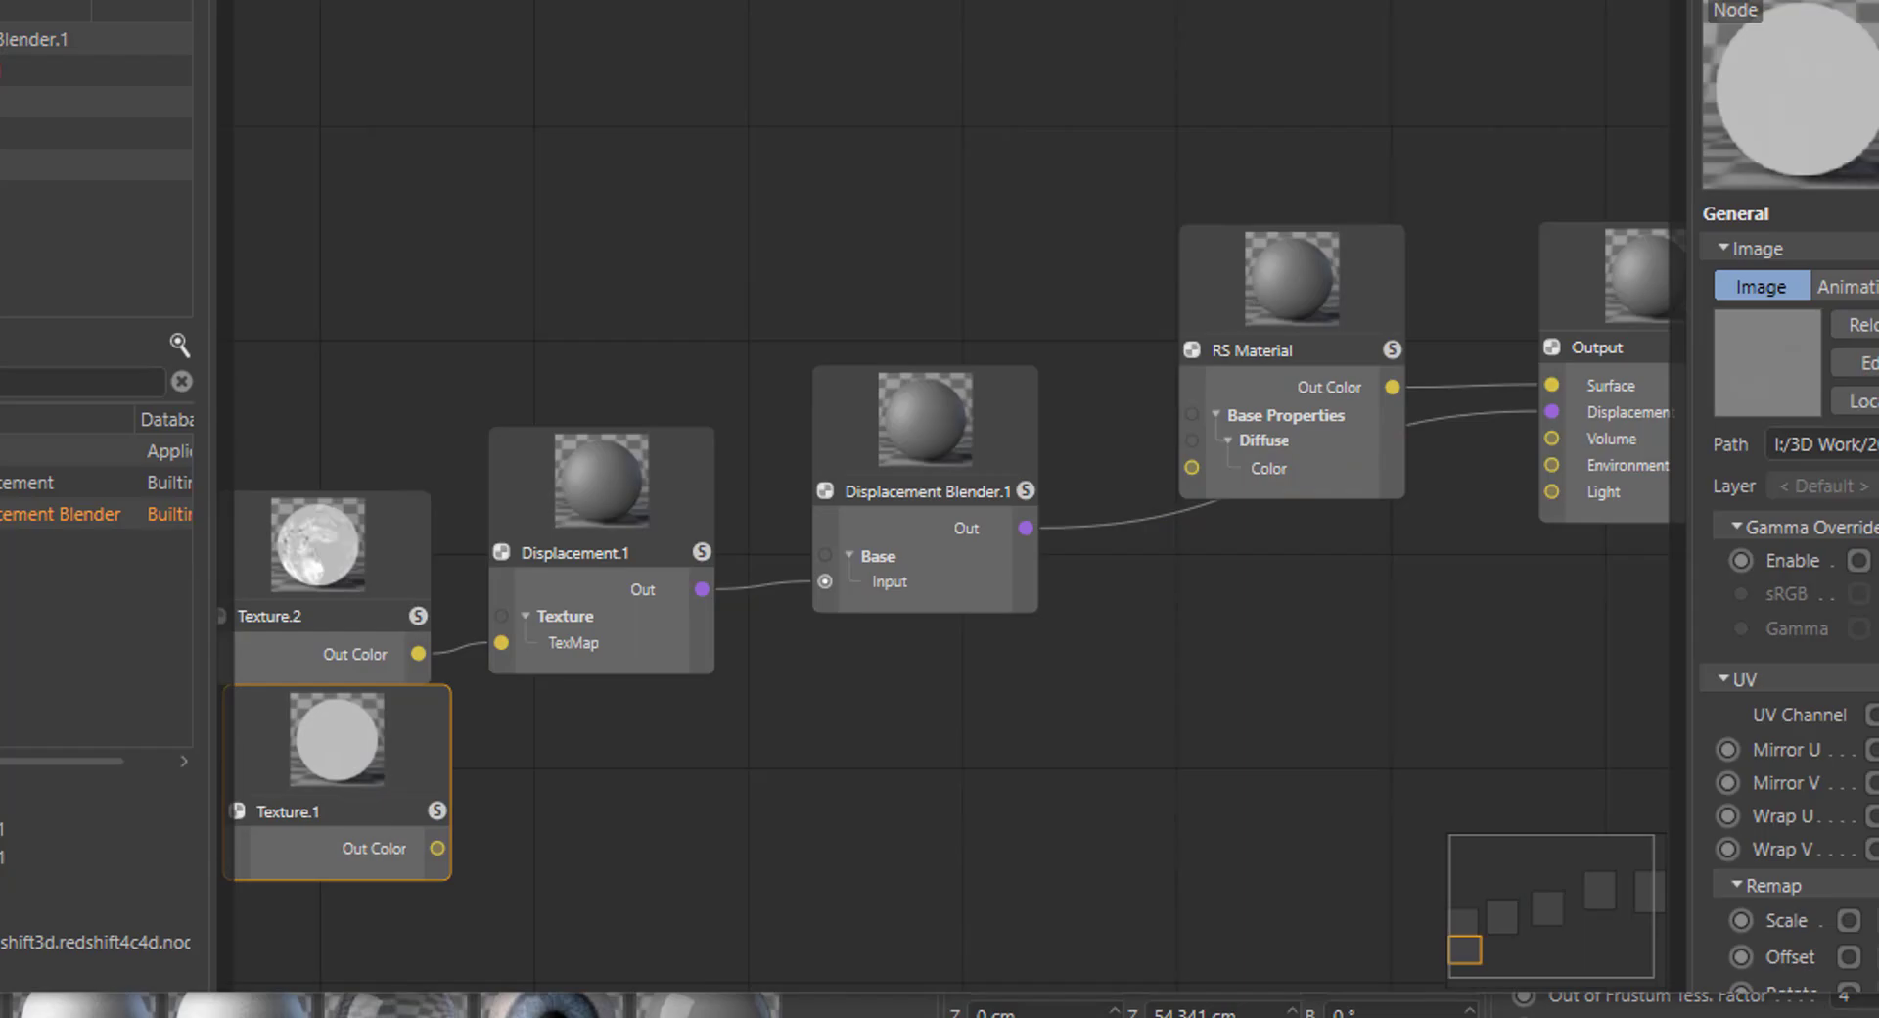
pyautogui.hotkey('alt', 'Tab')
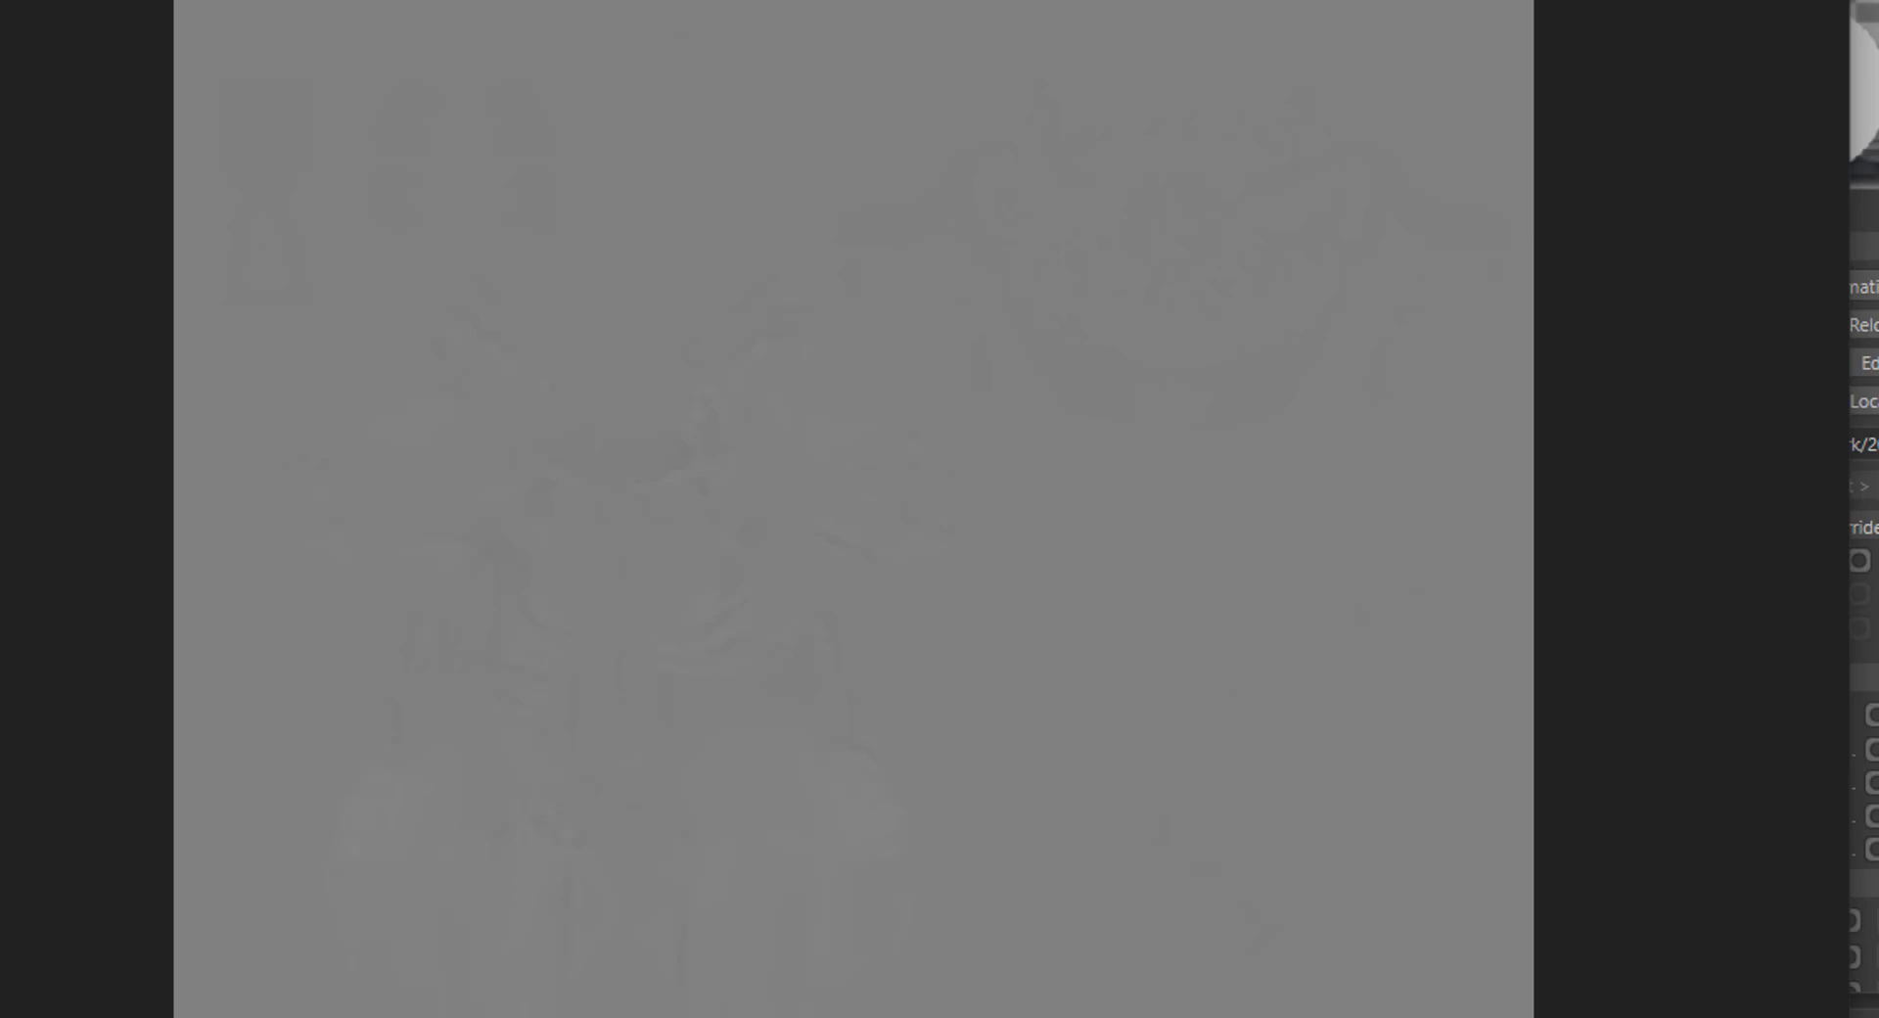
pyautogui.hotkey('alt', 'Tab')
pyautogui.moveTo(409, 765); pyautogui.dragTo(385, 824)
pyautogui.moveTo(415, 888); pyautogui.dragTo(501, 560)
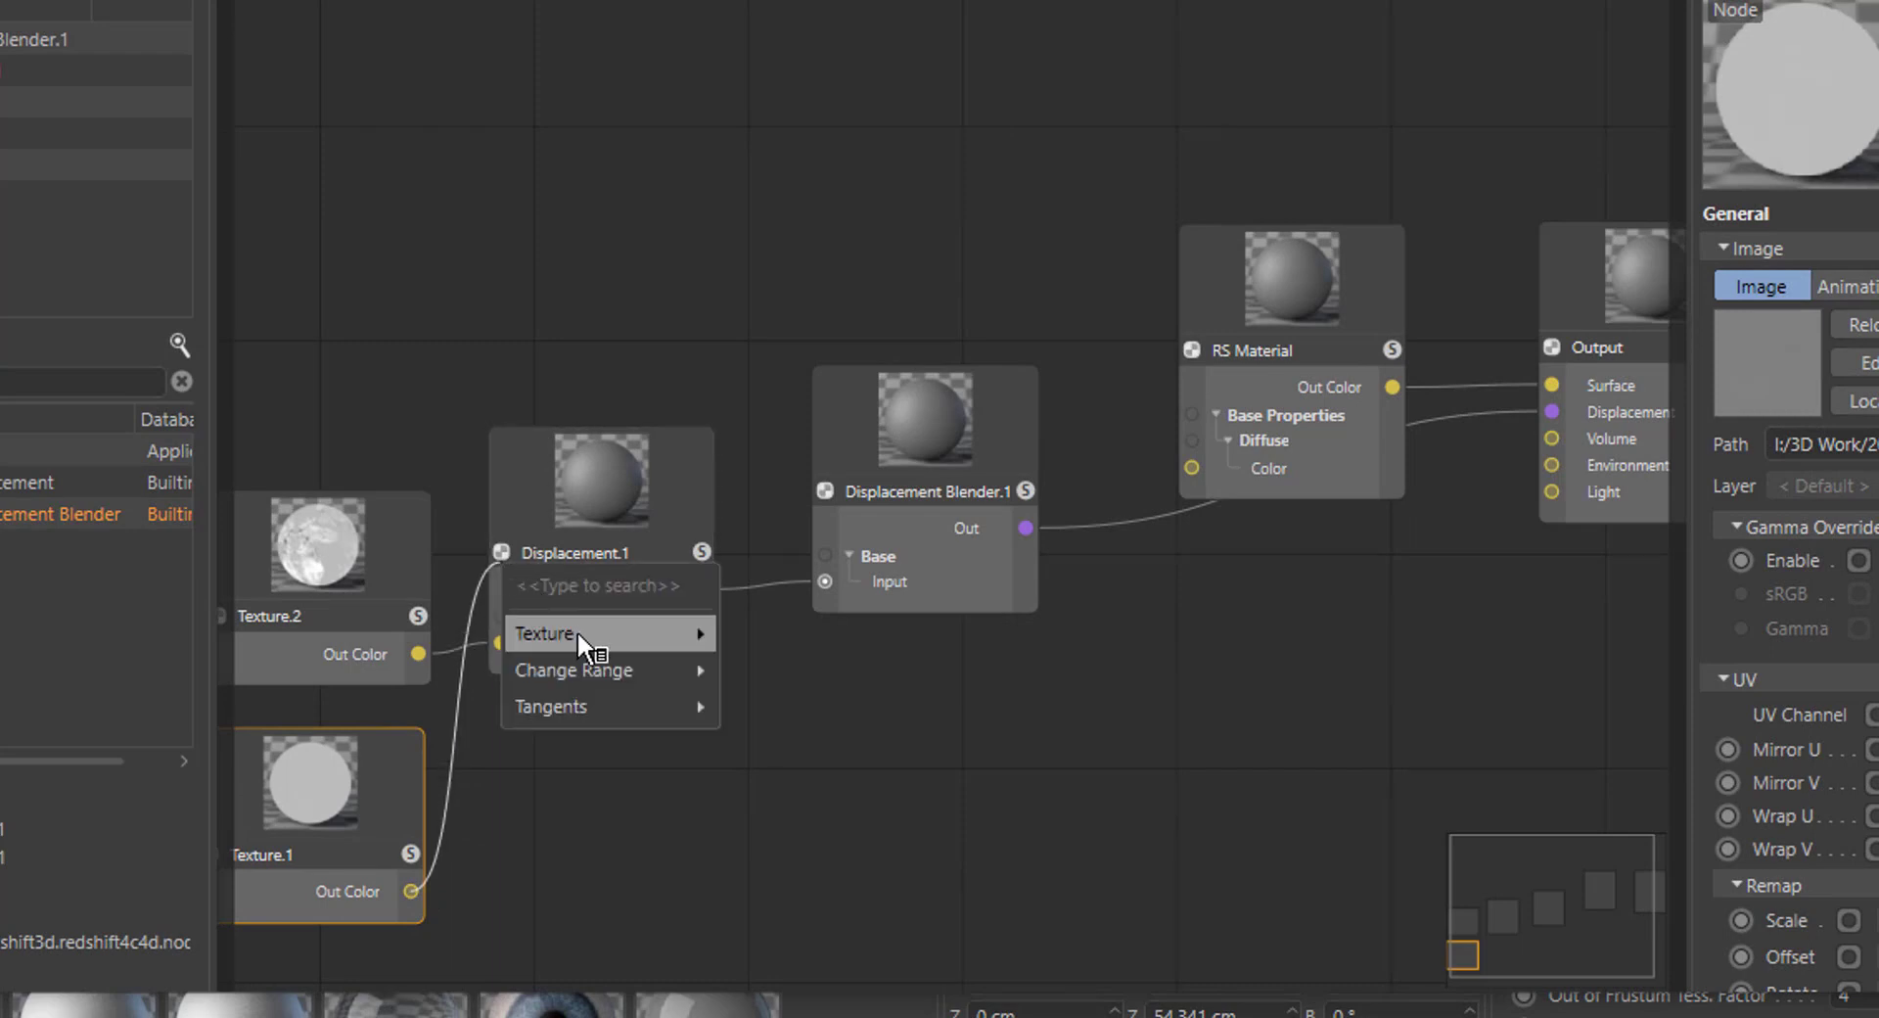
pyautogui.moveTo(578, 632)
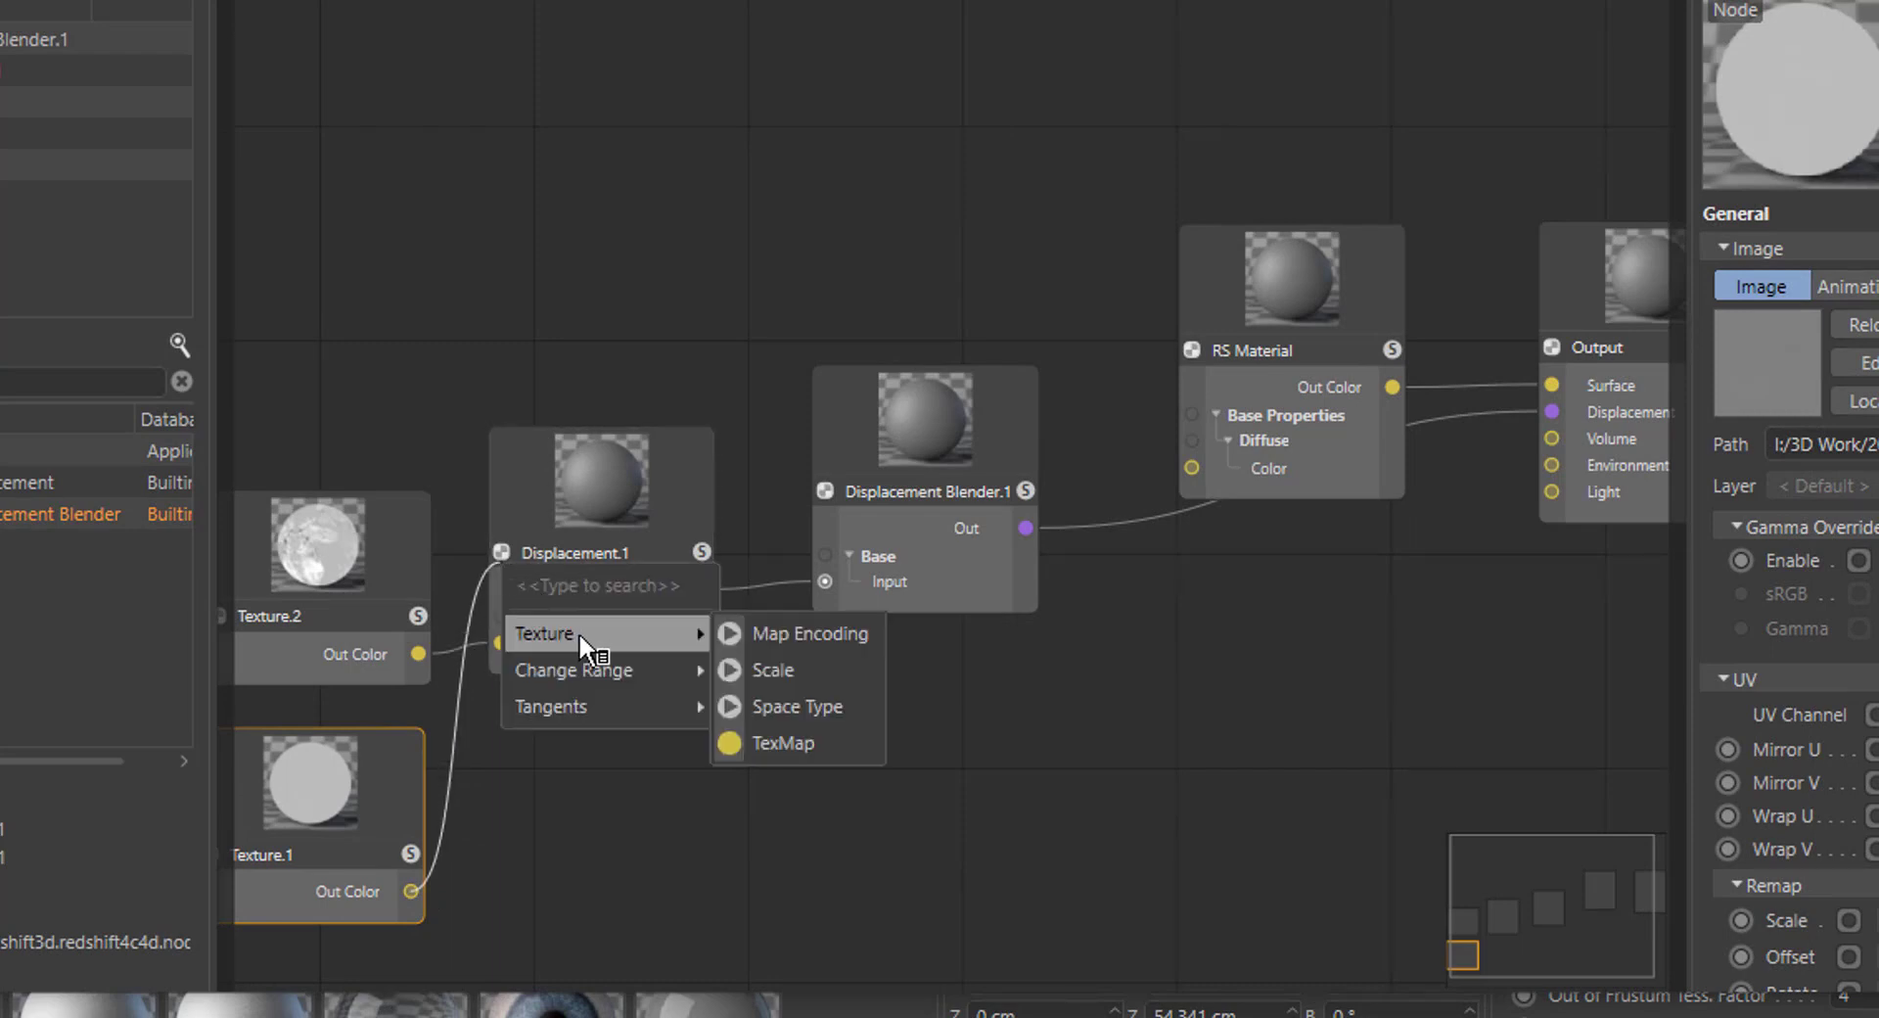
pyautogui.click(536, 606)
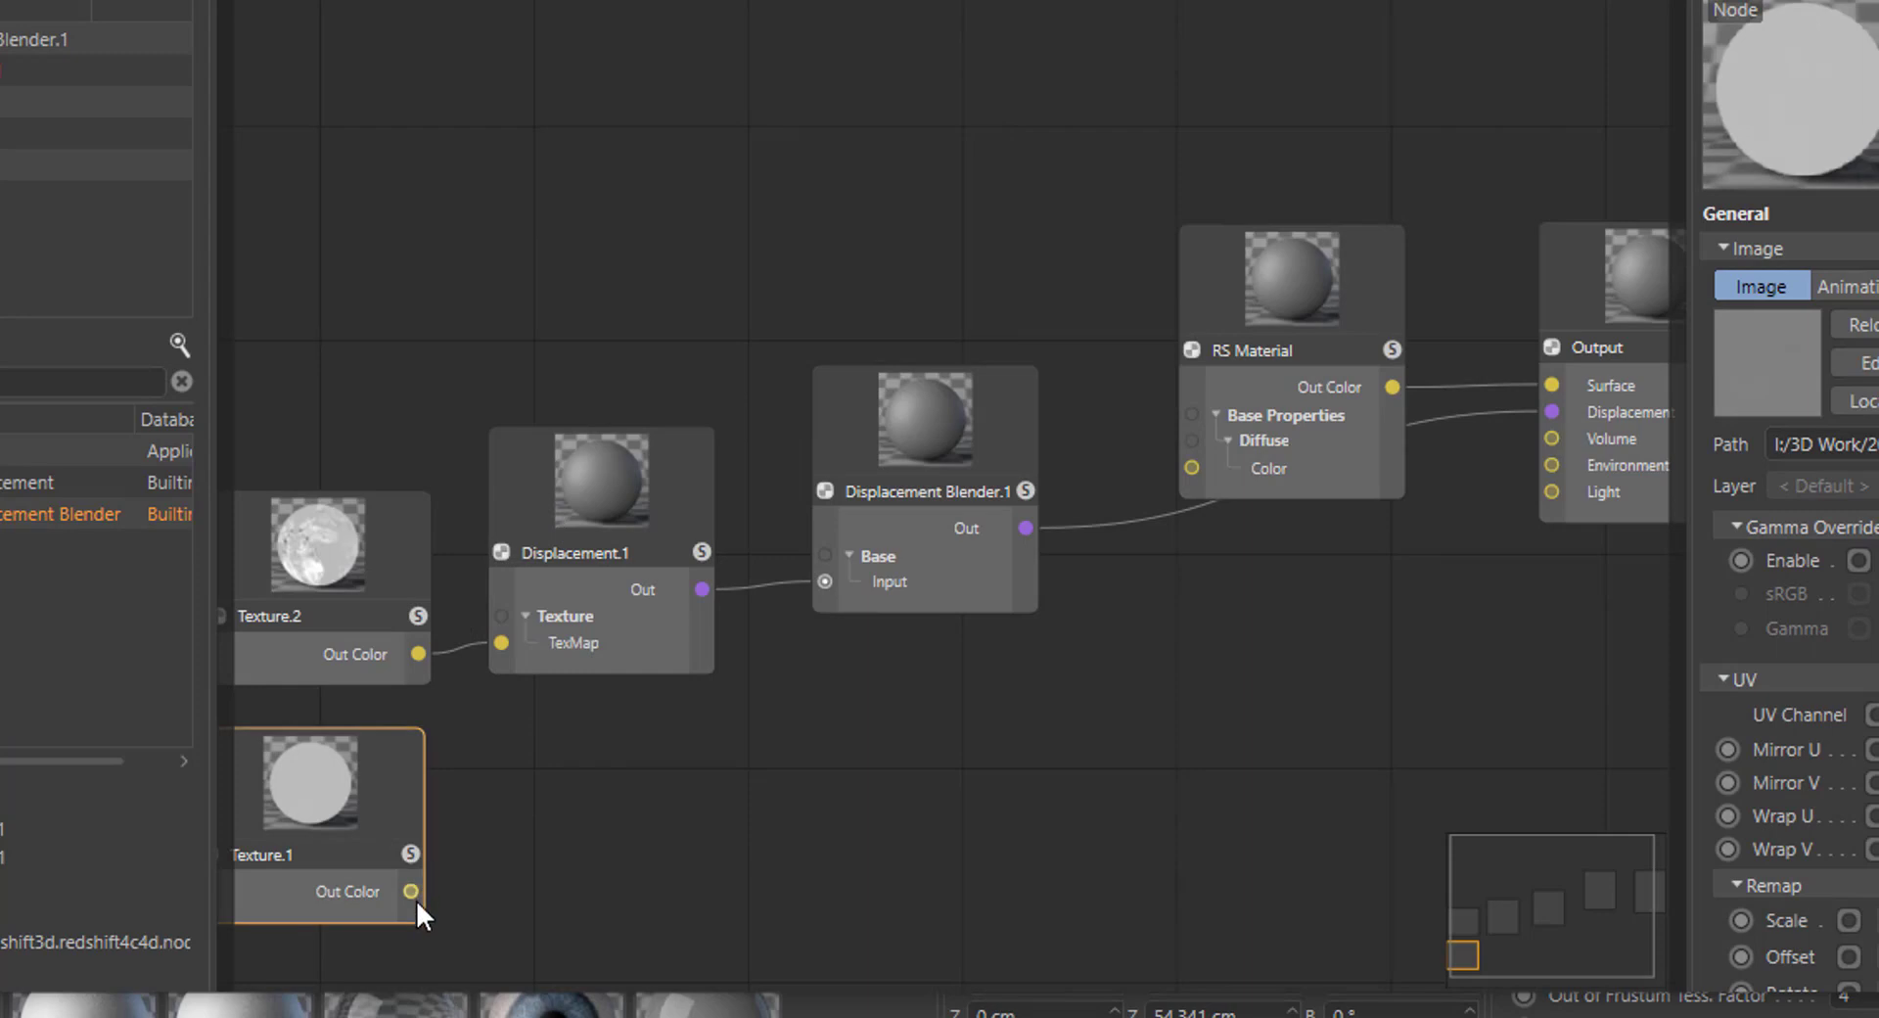
# - Duplicate the Displacement node and place the copy below the original, beside the second Texture node
pyautogui.click(605, 511)
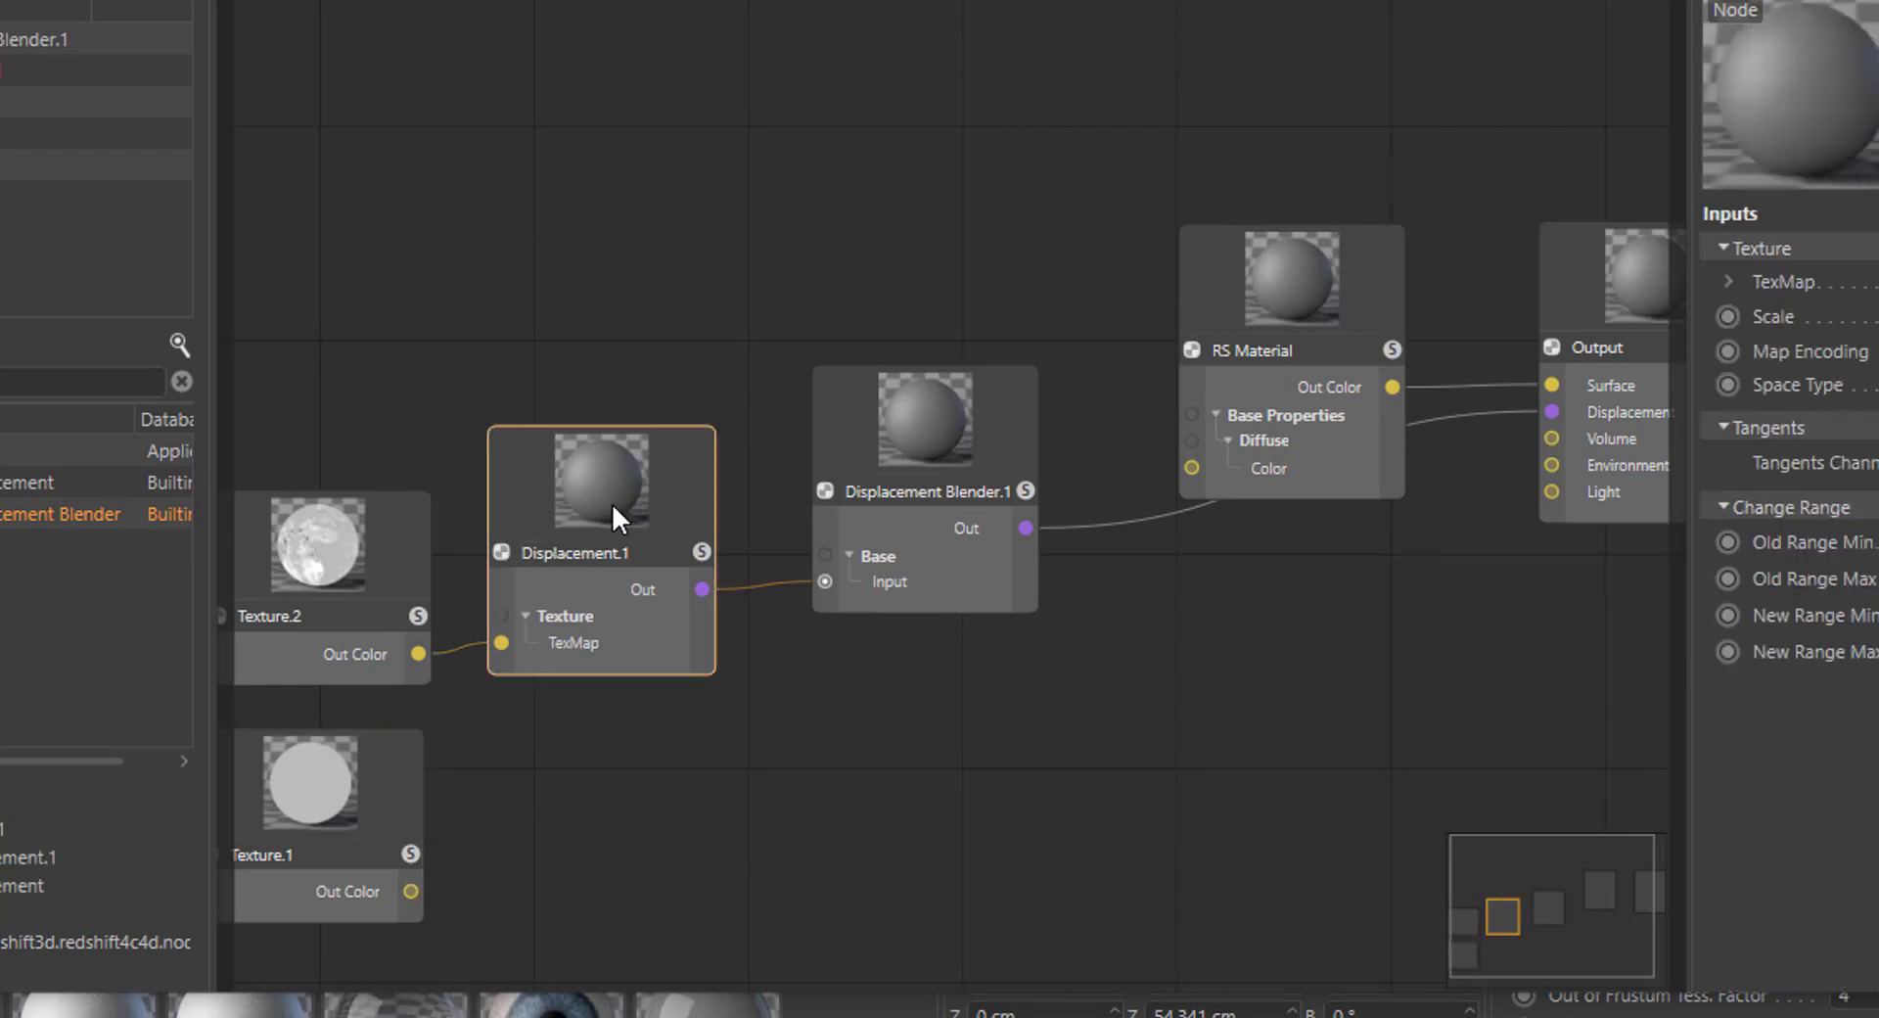
pyautogui.keyDown('ctrl'); pyautogui.moveTo(613, 504); pyautogui.dragTo(627, 772); pyautogui.keyUp('ctrl')
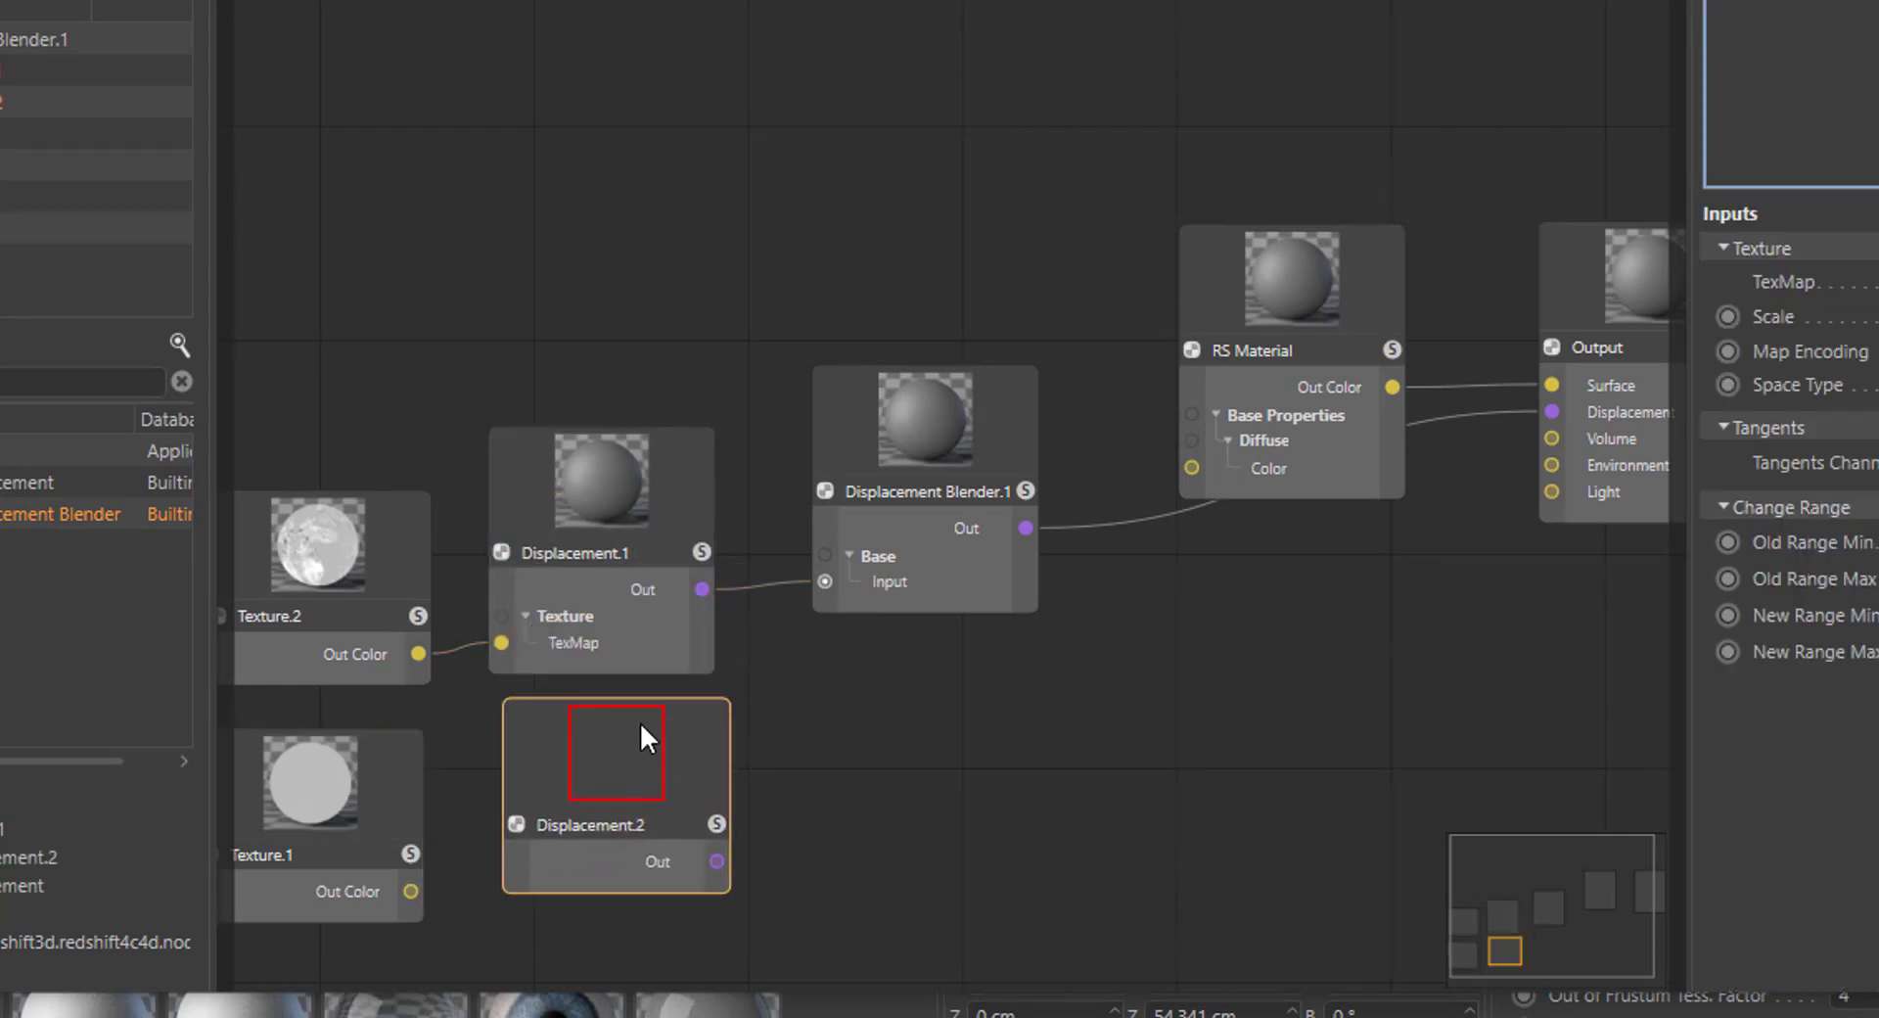
pyautogui.moveTo(606, 509); pyautogui.dragTo(611, 453)
pyautogui.click(611, 734)
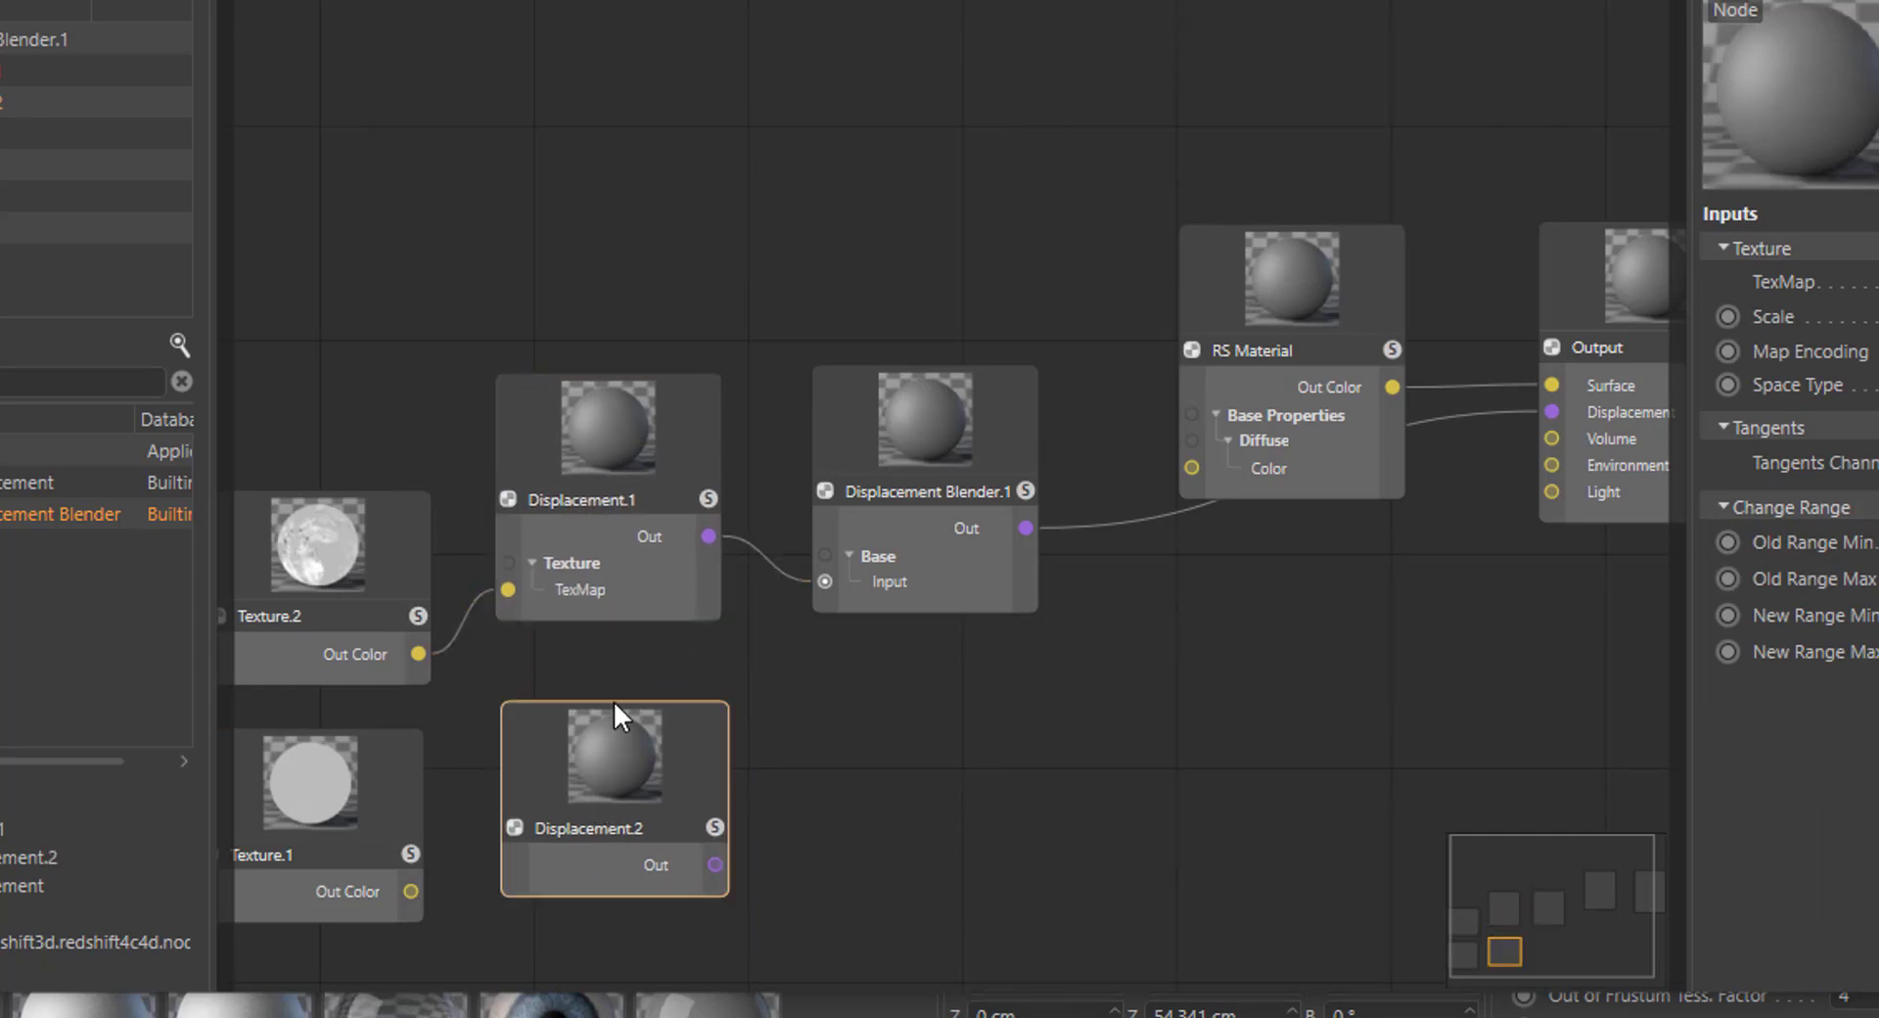
pyautogui.moveTo(640, 744); pyautogui.dragTo(627, 730)
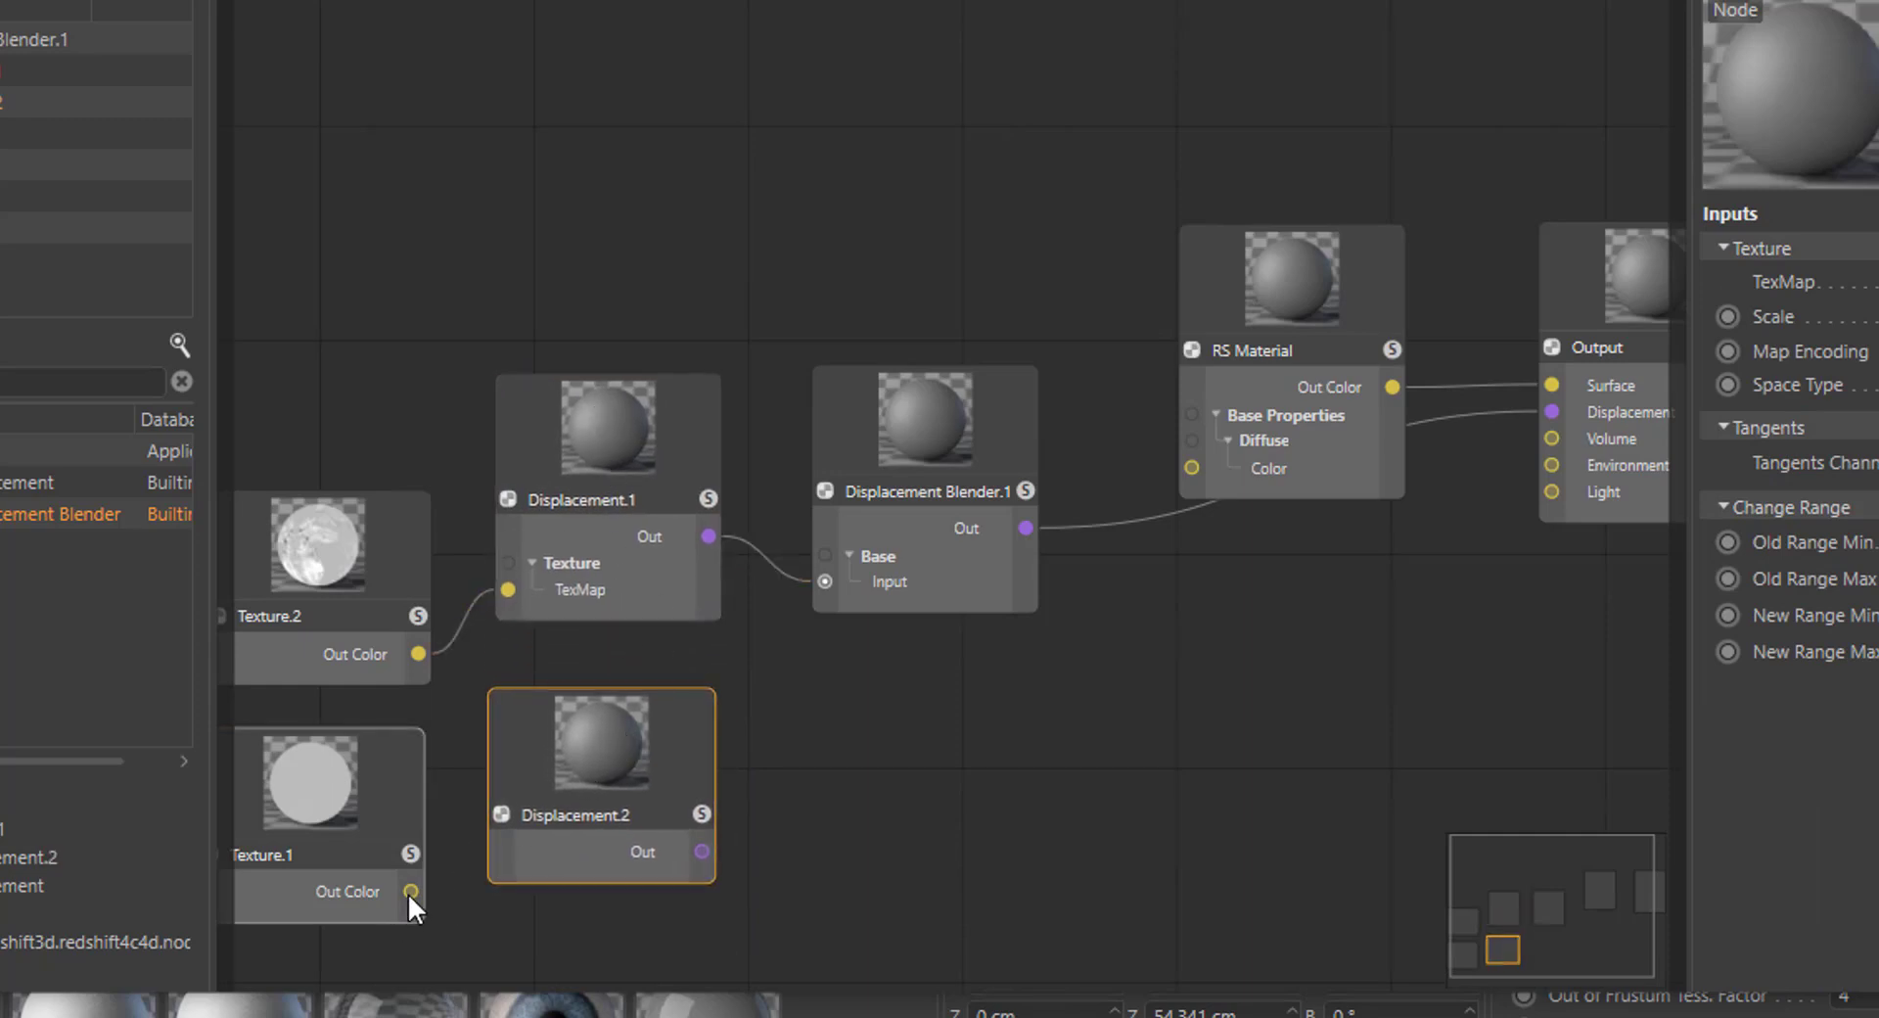
# - Connect the second Texture's Out Color to the duplicate Displacement's TexMap, and that Displacement's output to the Blender's Layer 0 Input
pyautogui.moveTo(410, 891); pyautogui.dragTo(500, 816)
pyautogui.moveTo(646, 962)
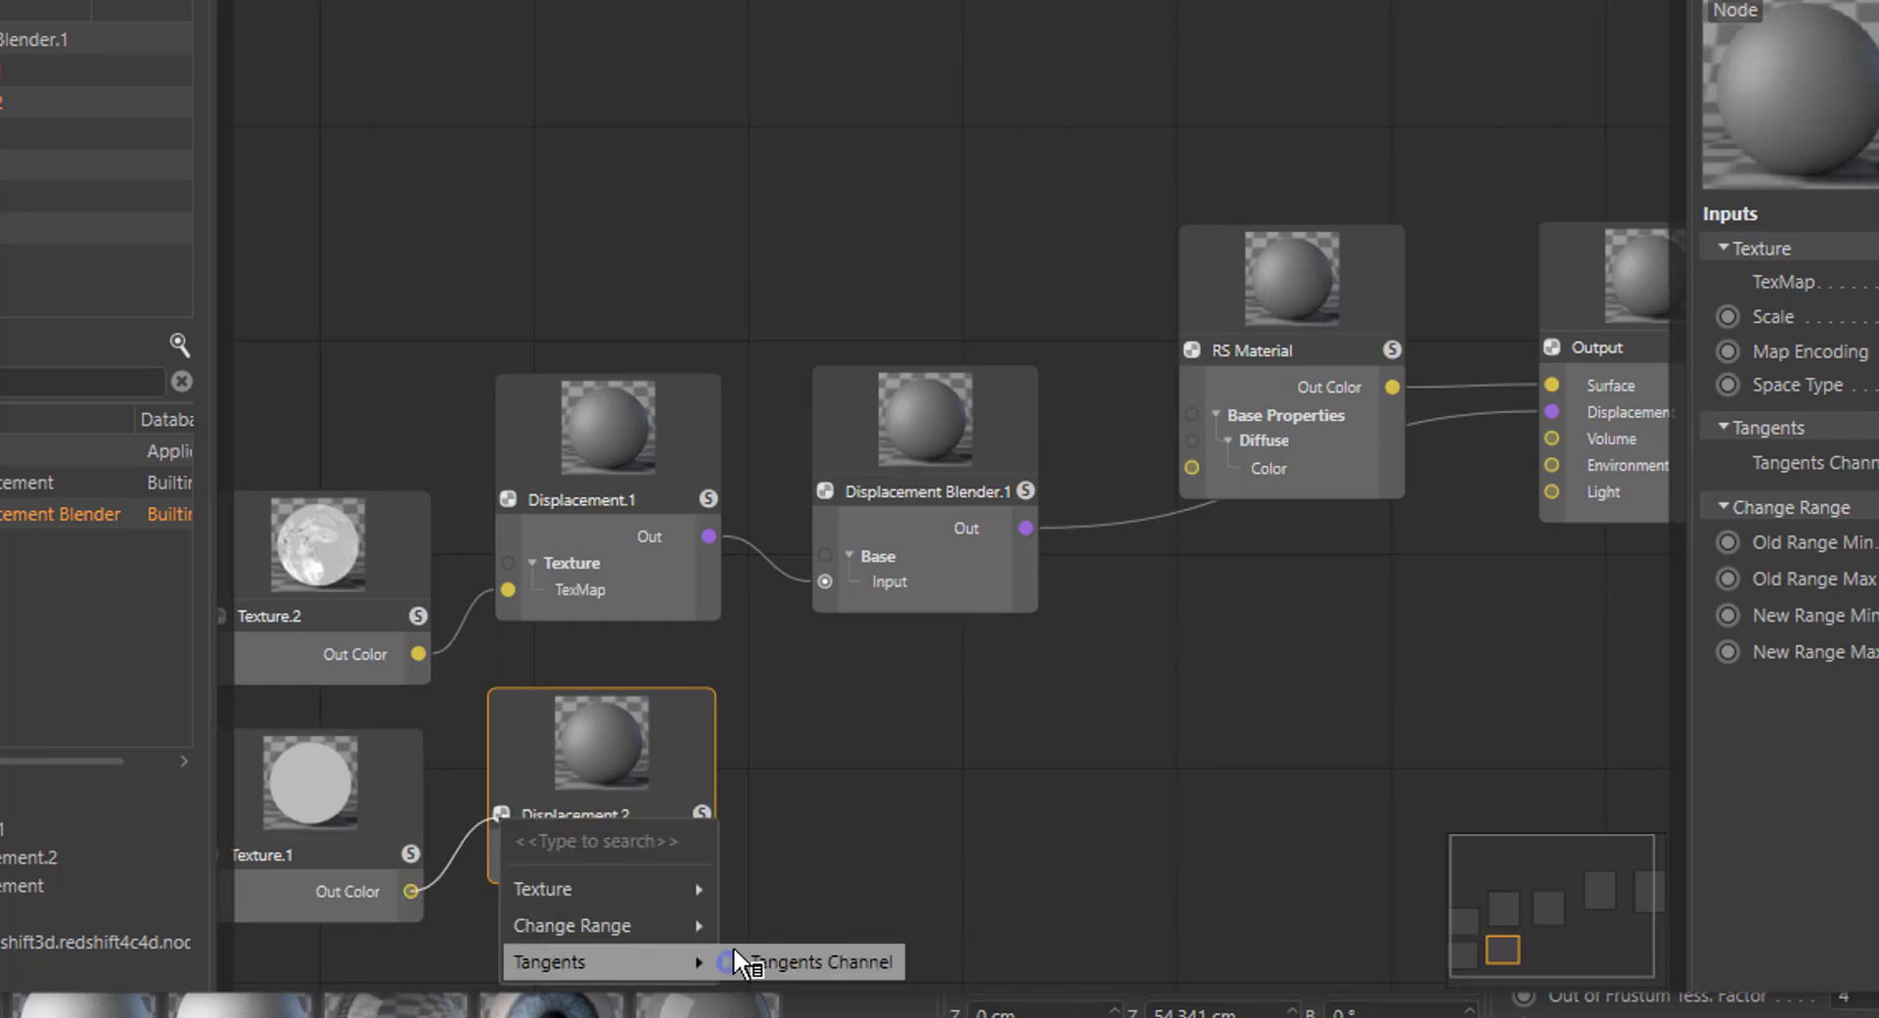
pyautogui.moveTo(697, 889)
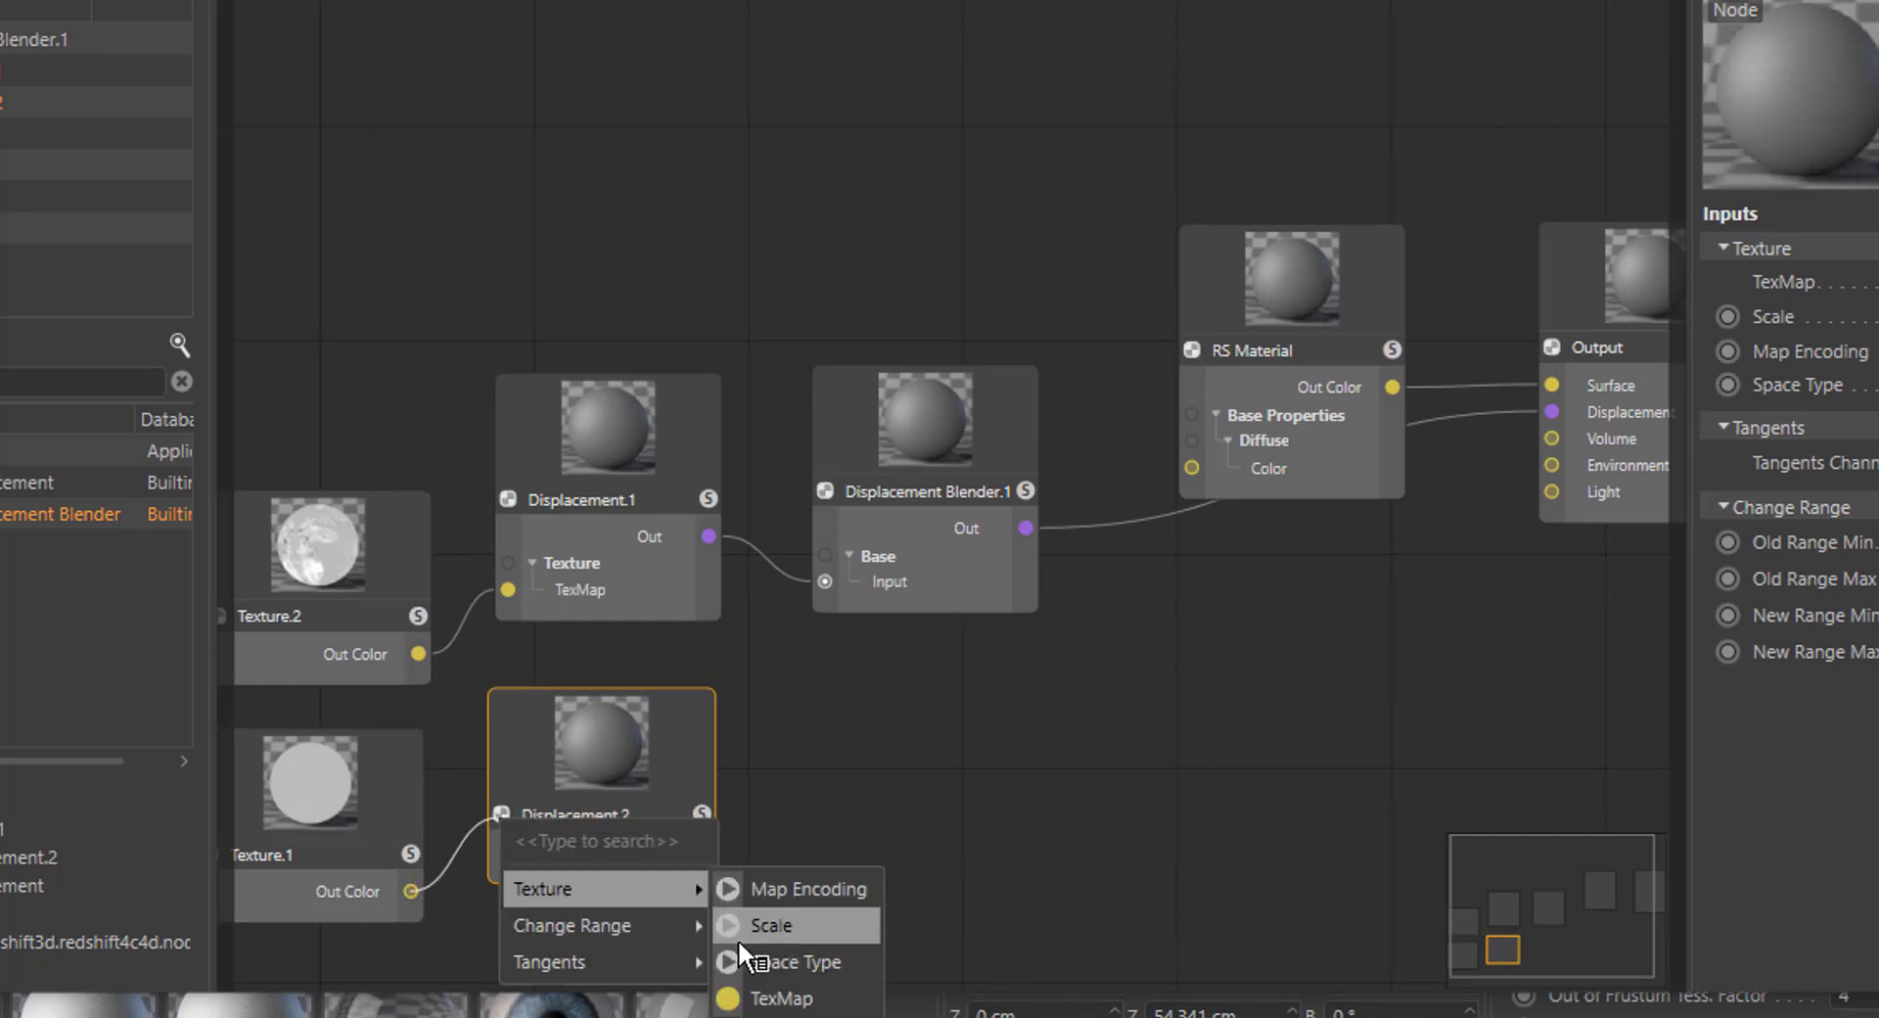
pyautogui.click(780, 997)
pyautogui.moveTo(697, 848); pyautogui.dragTo(825, 486)
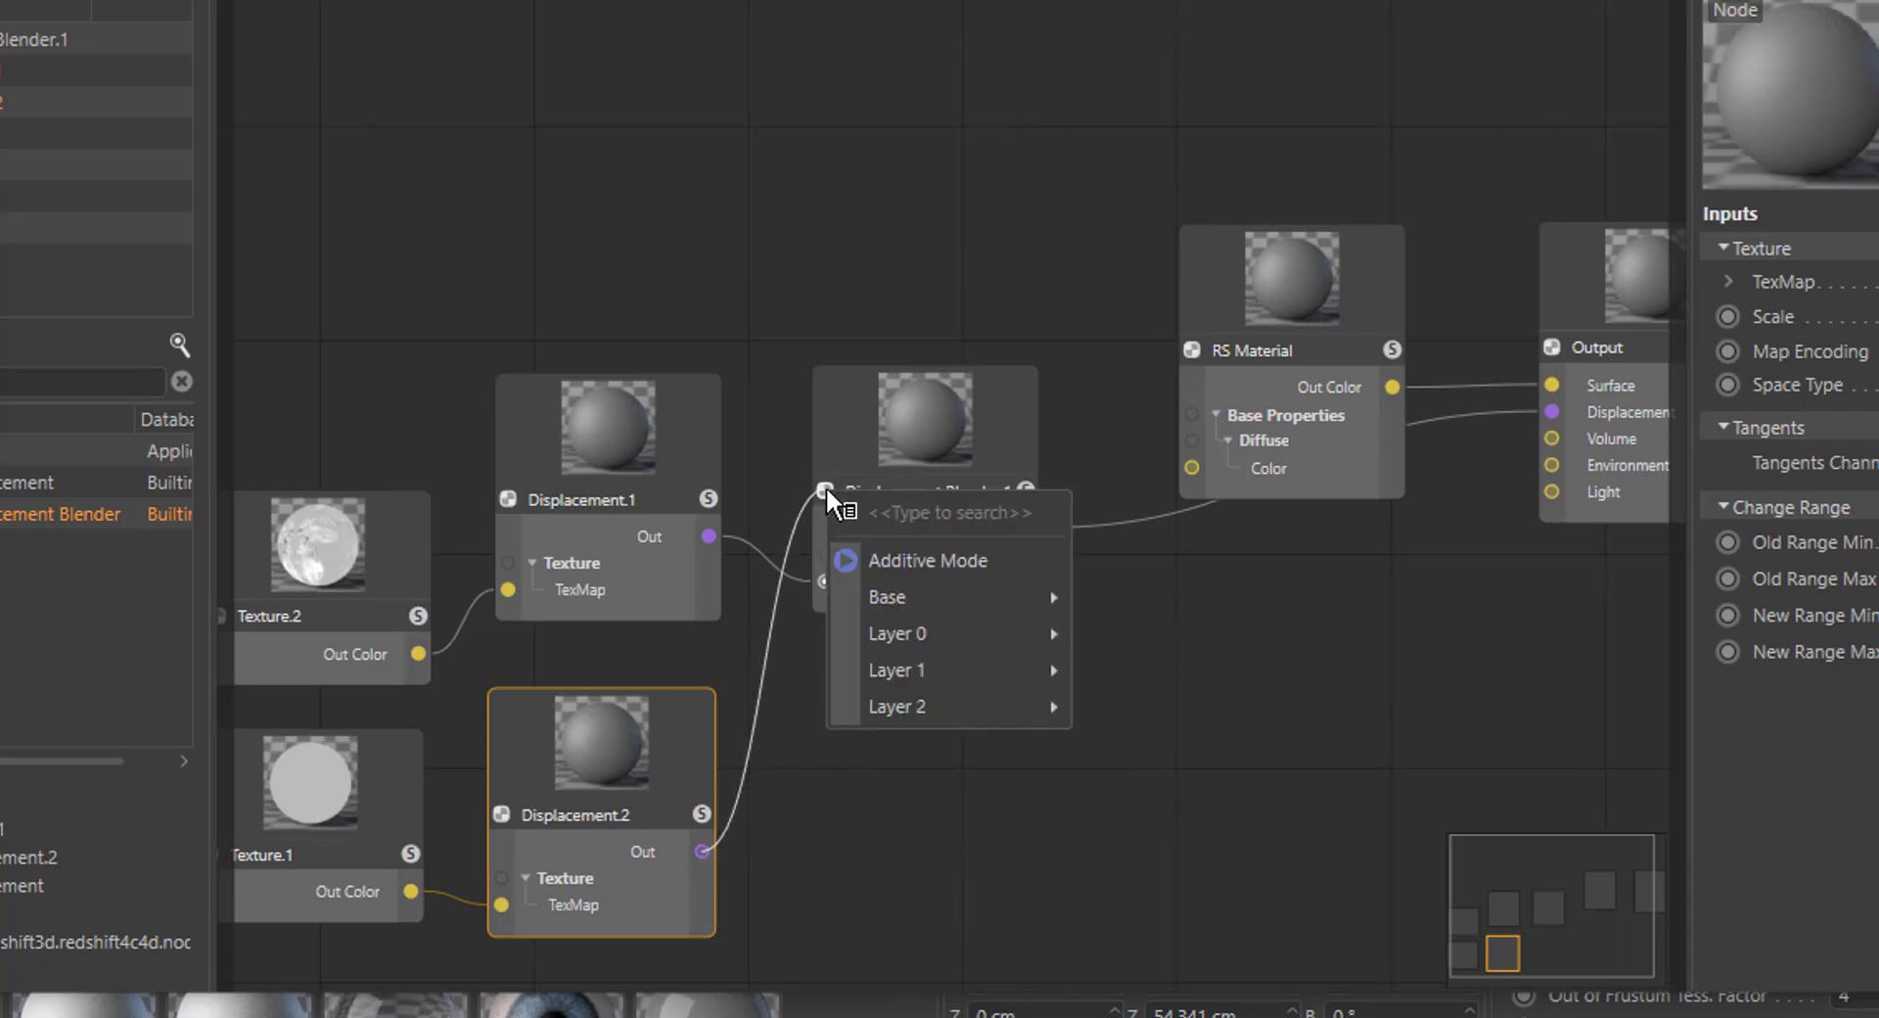
pyautogui.moveTo(937, 639)
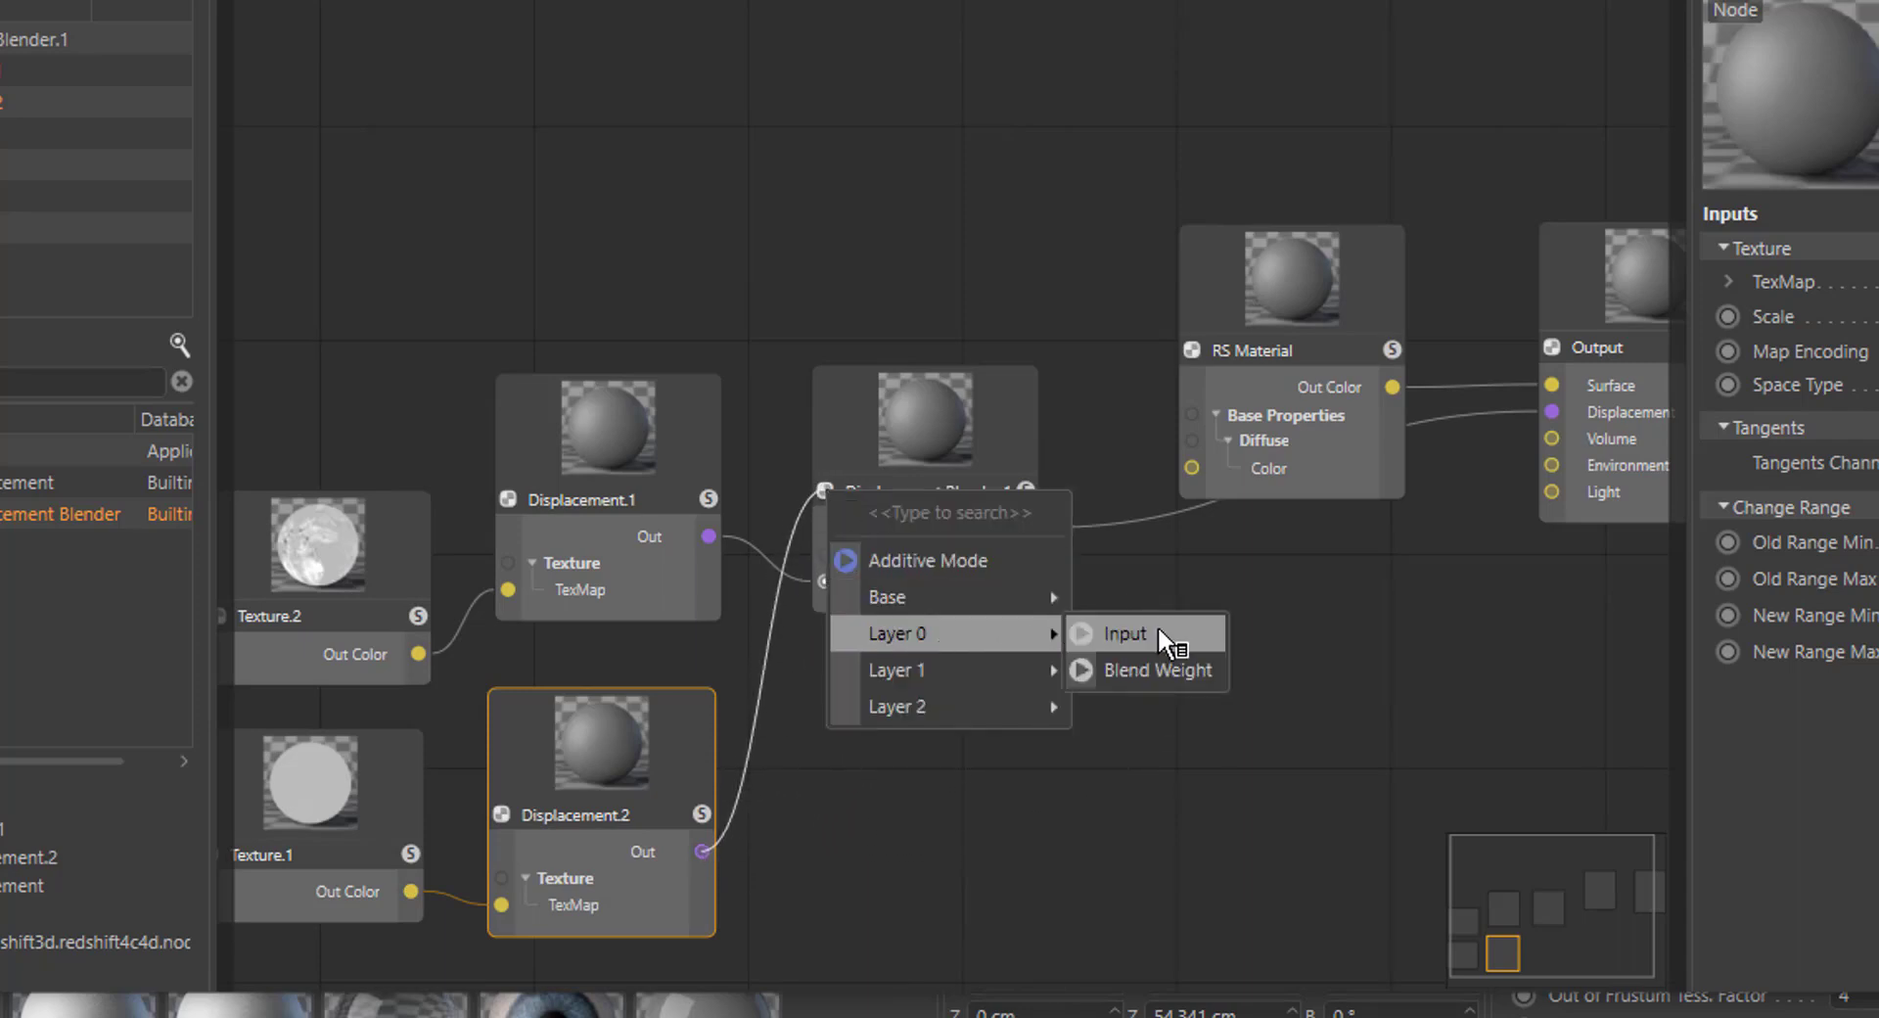
pyautogui.click(1126, 633)
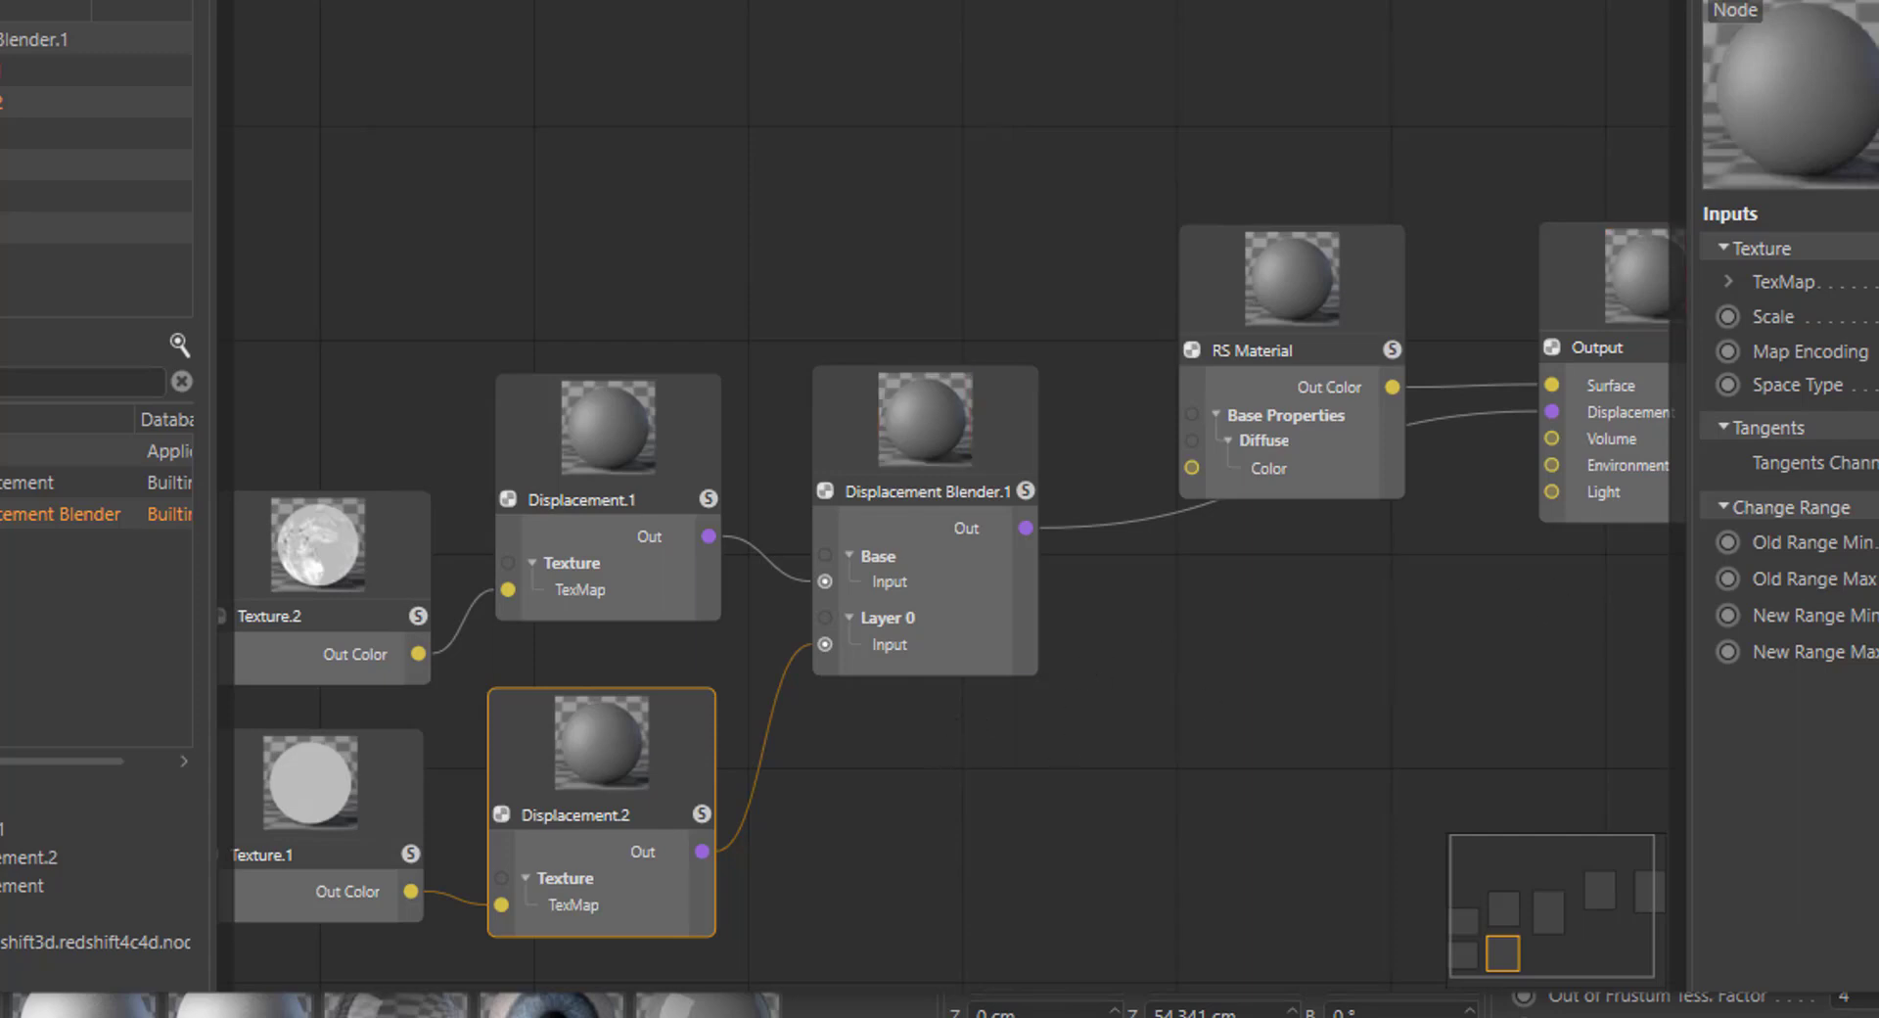
# - Raise the Layer 0 Blend Weight on the Displacement Blender node
pyautogui.click(920, 432)
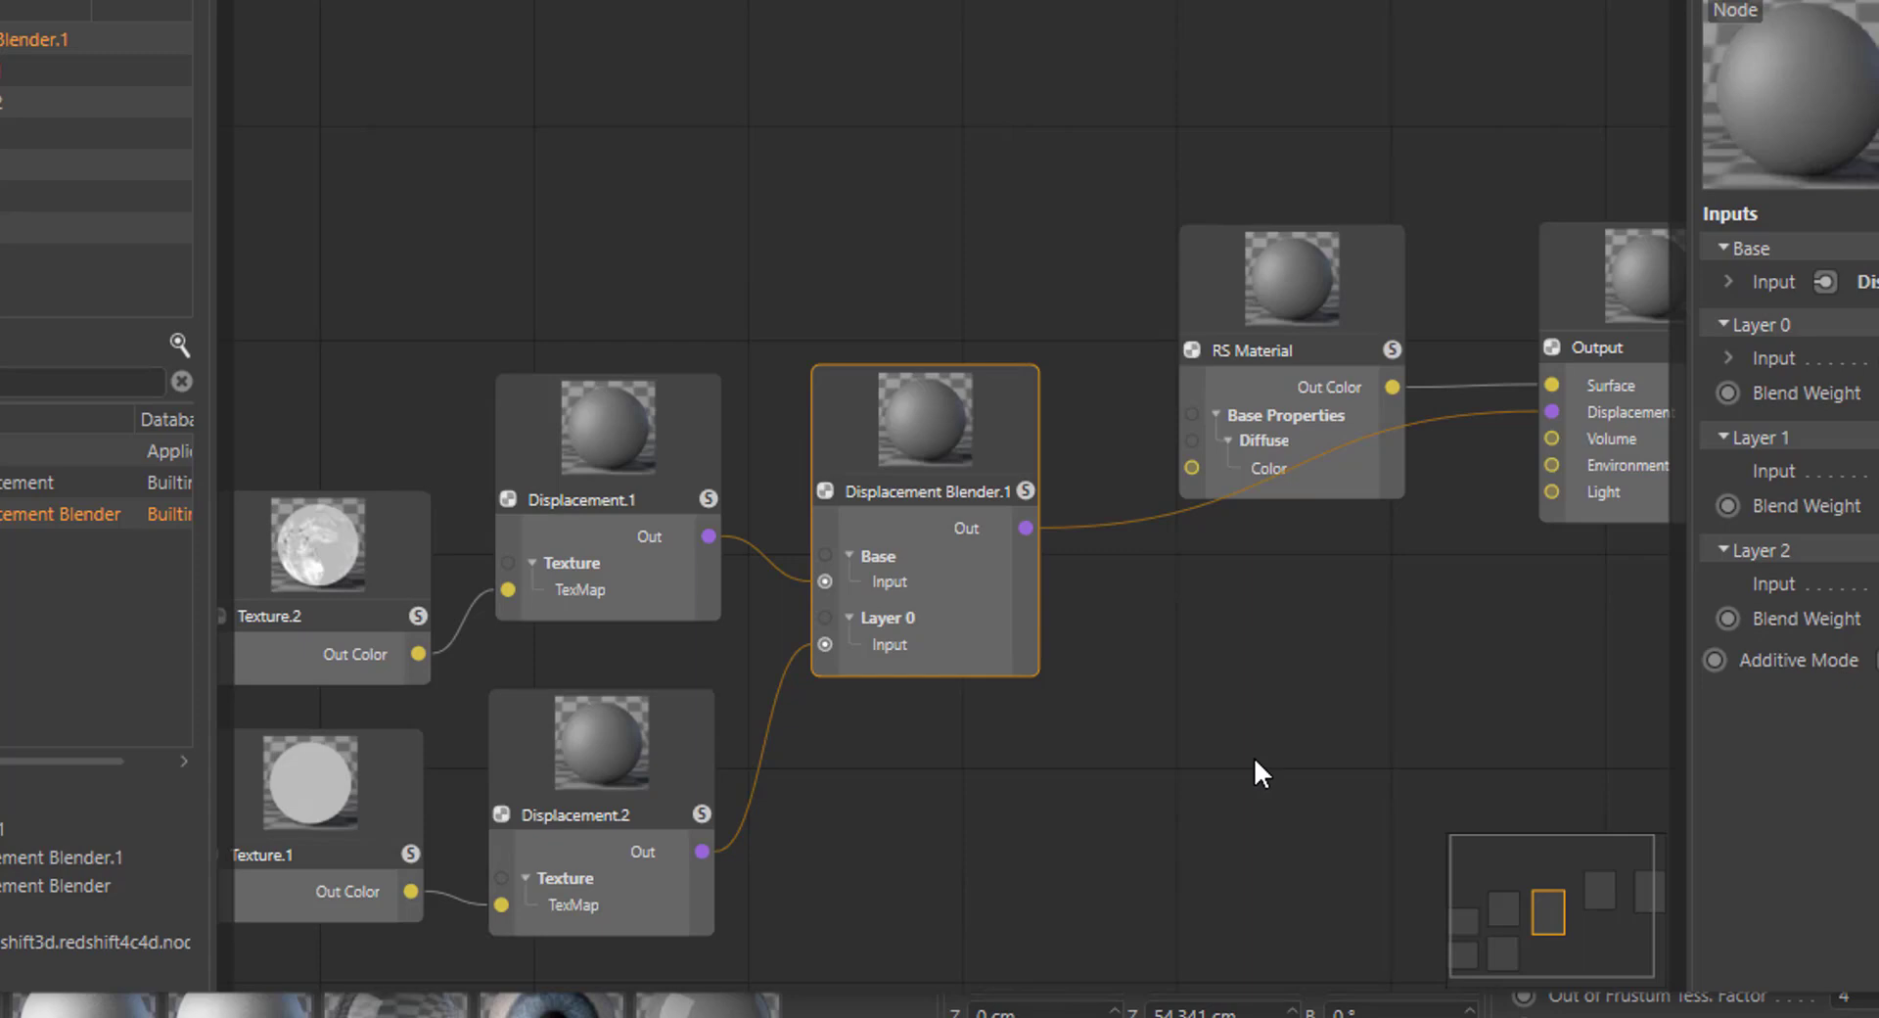
pyautogui.click(1382, 673)
pyautogui.click(884, 568)
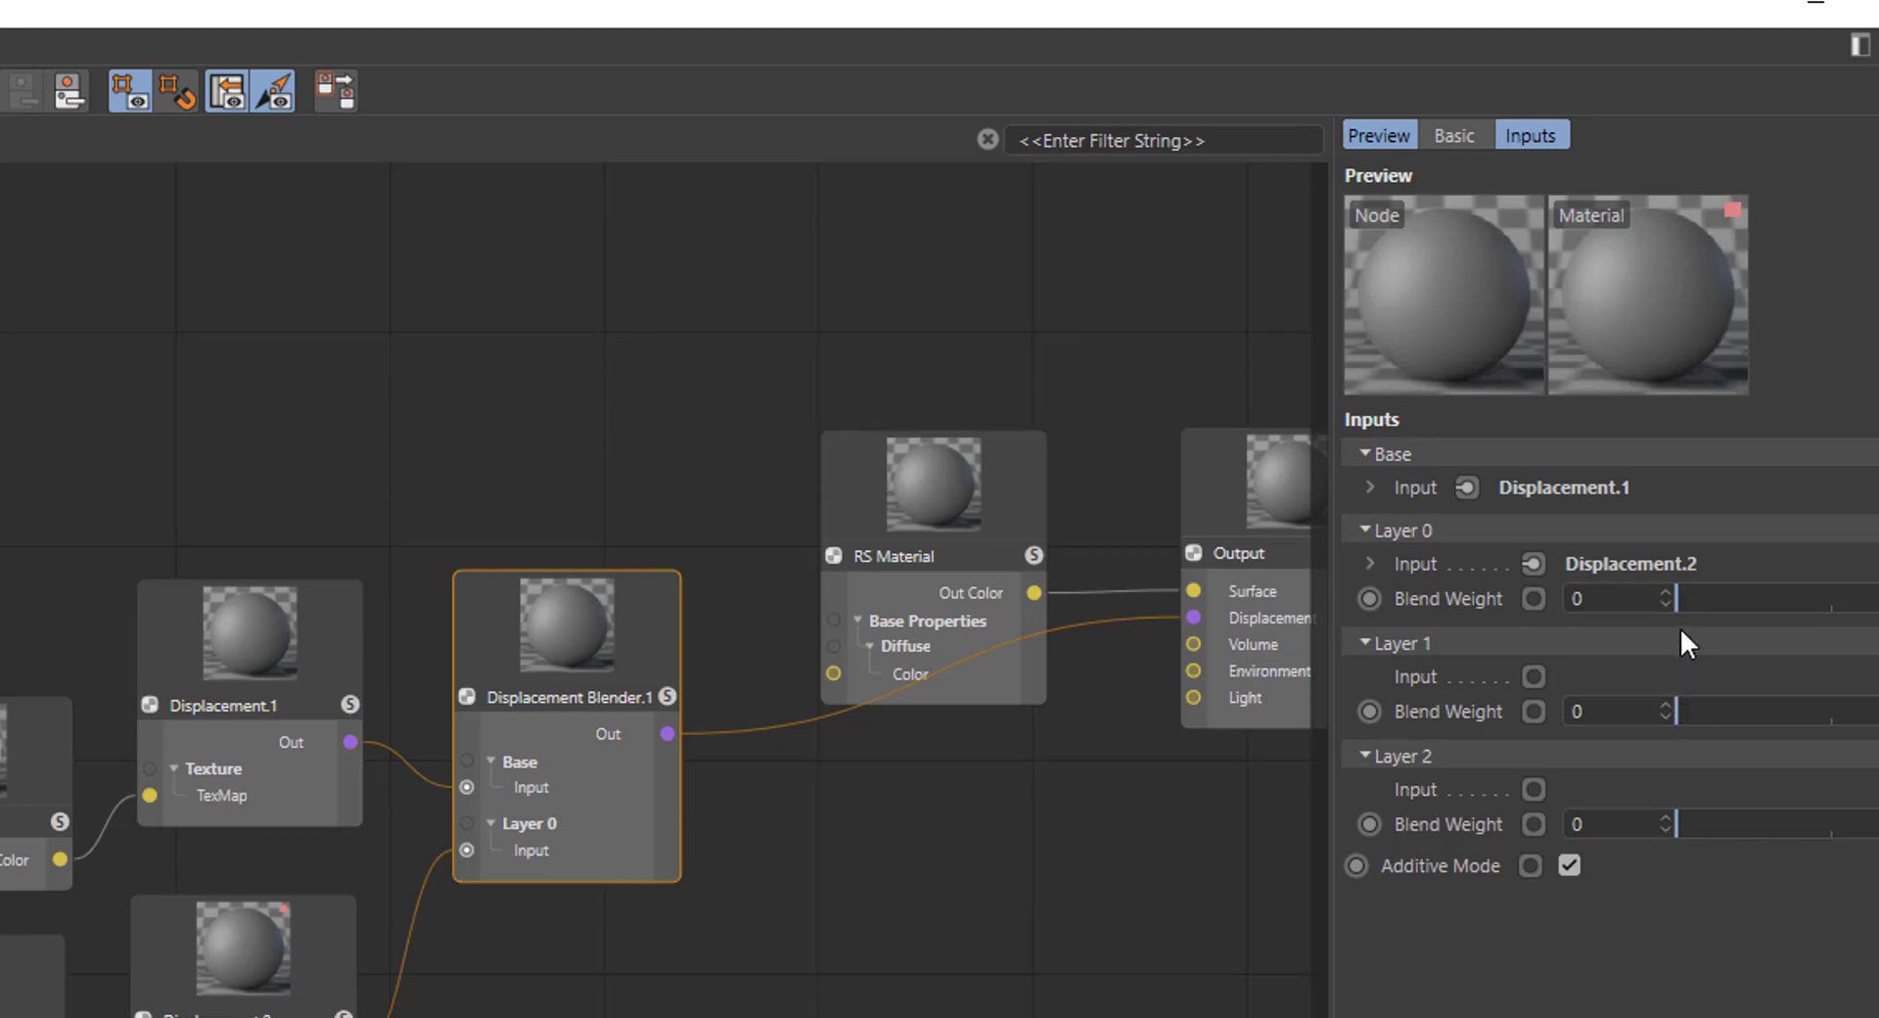
pyautogui.moveTo(1683, 599); pyautogui.dragTo(1874, 600)
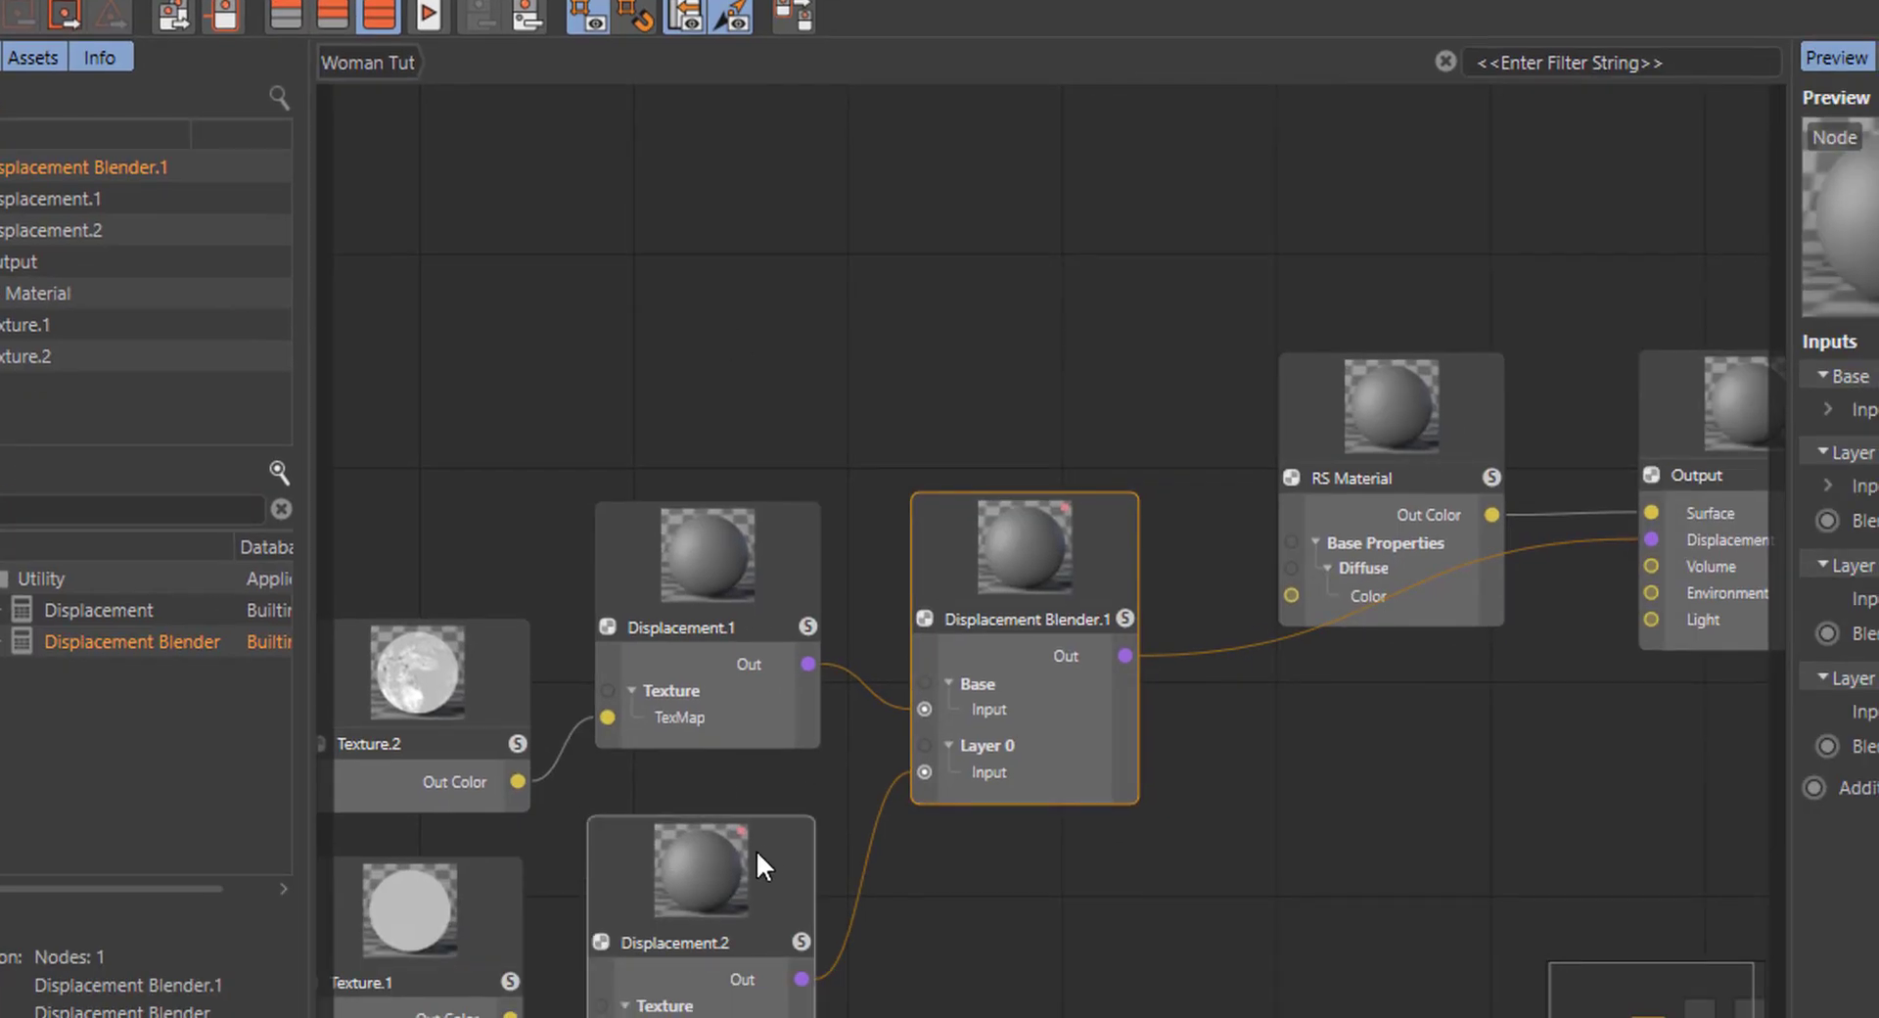
# - Set the second Displacement node's texture Scale to 1
pyautogui.click(765, 973)
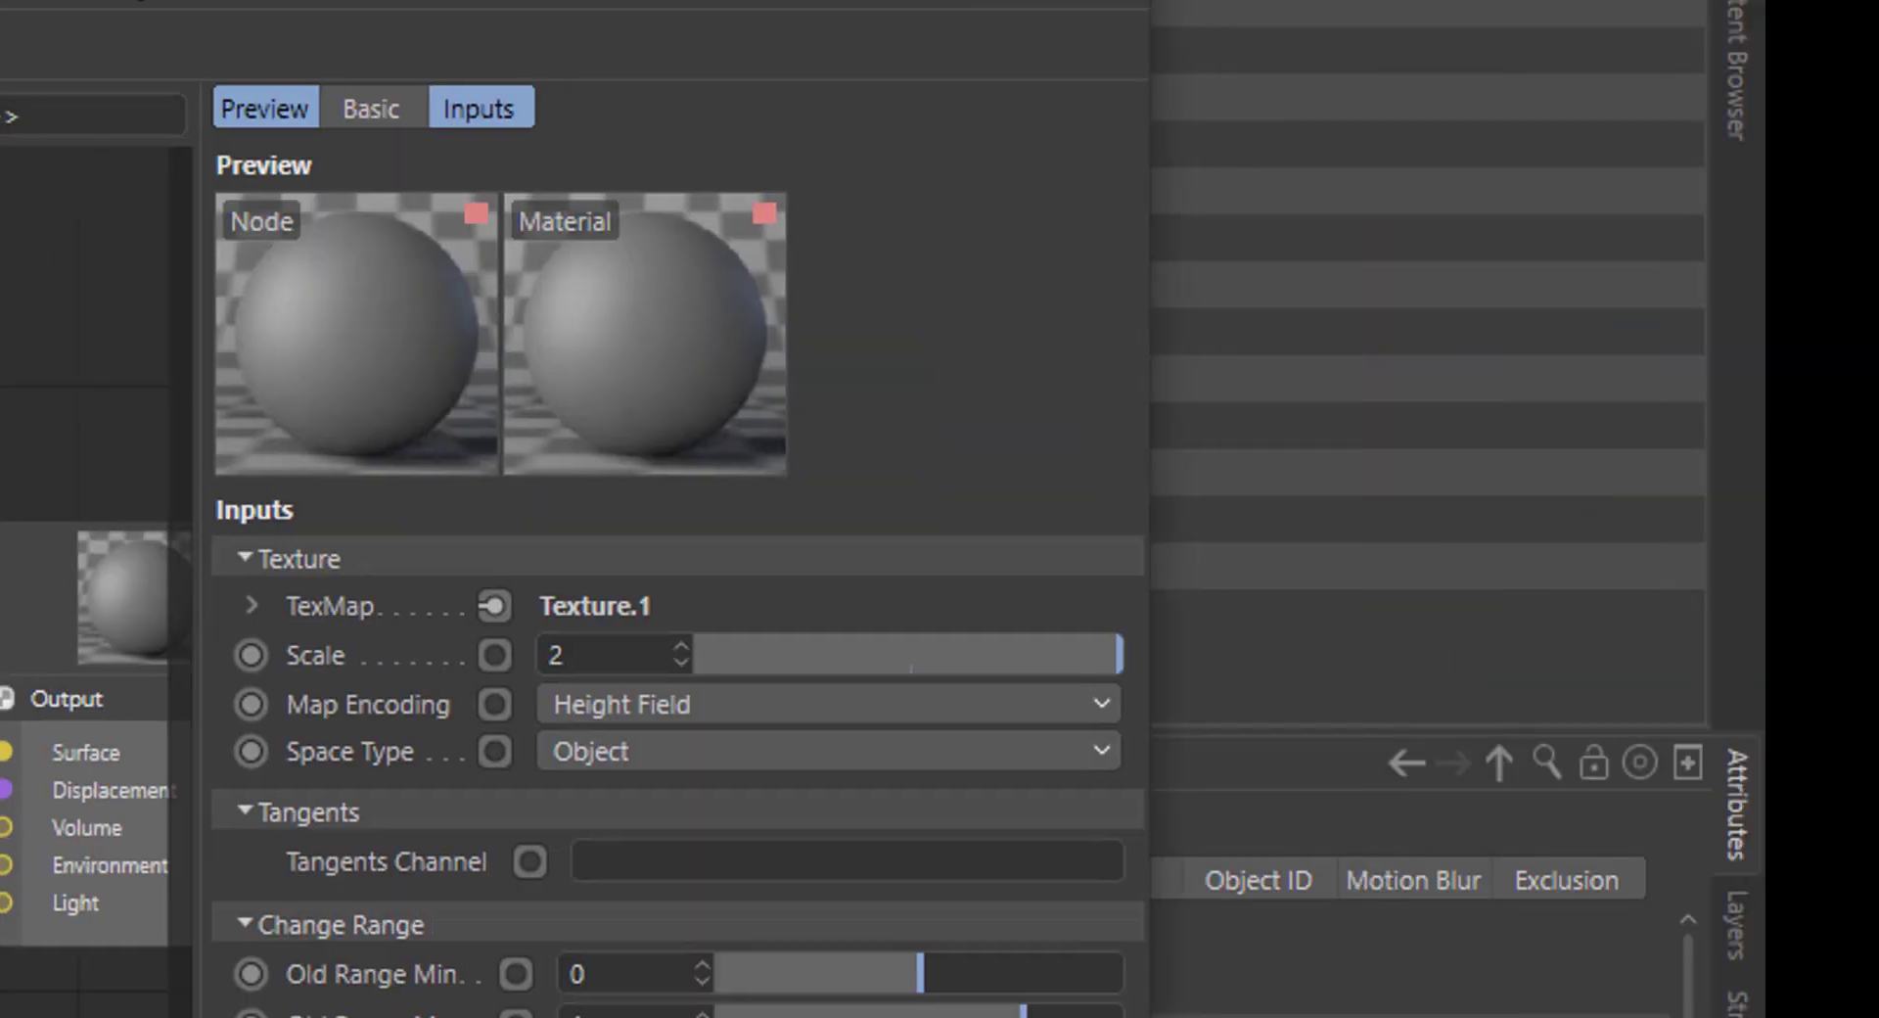
pyautogui.doubleClick(568, 653)
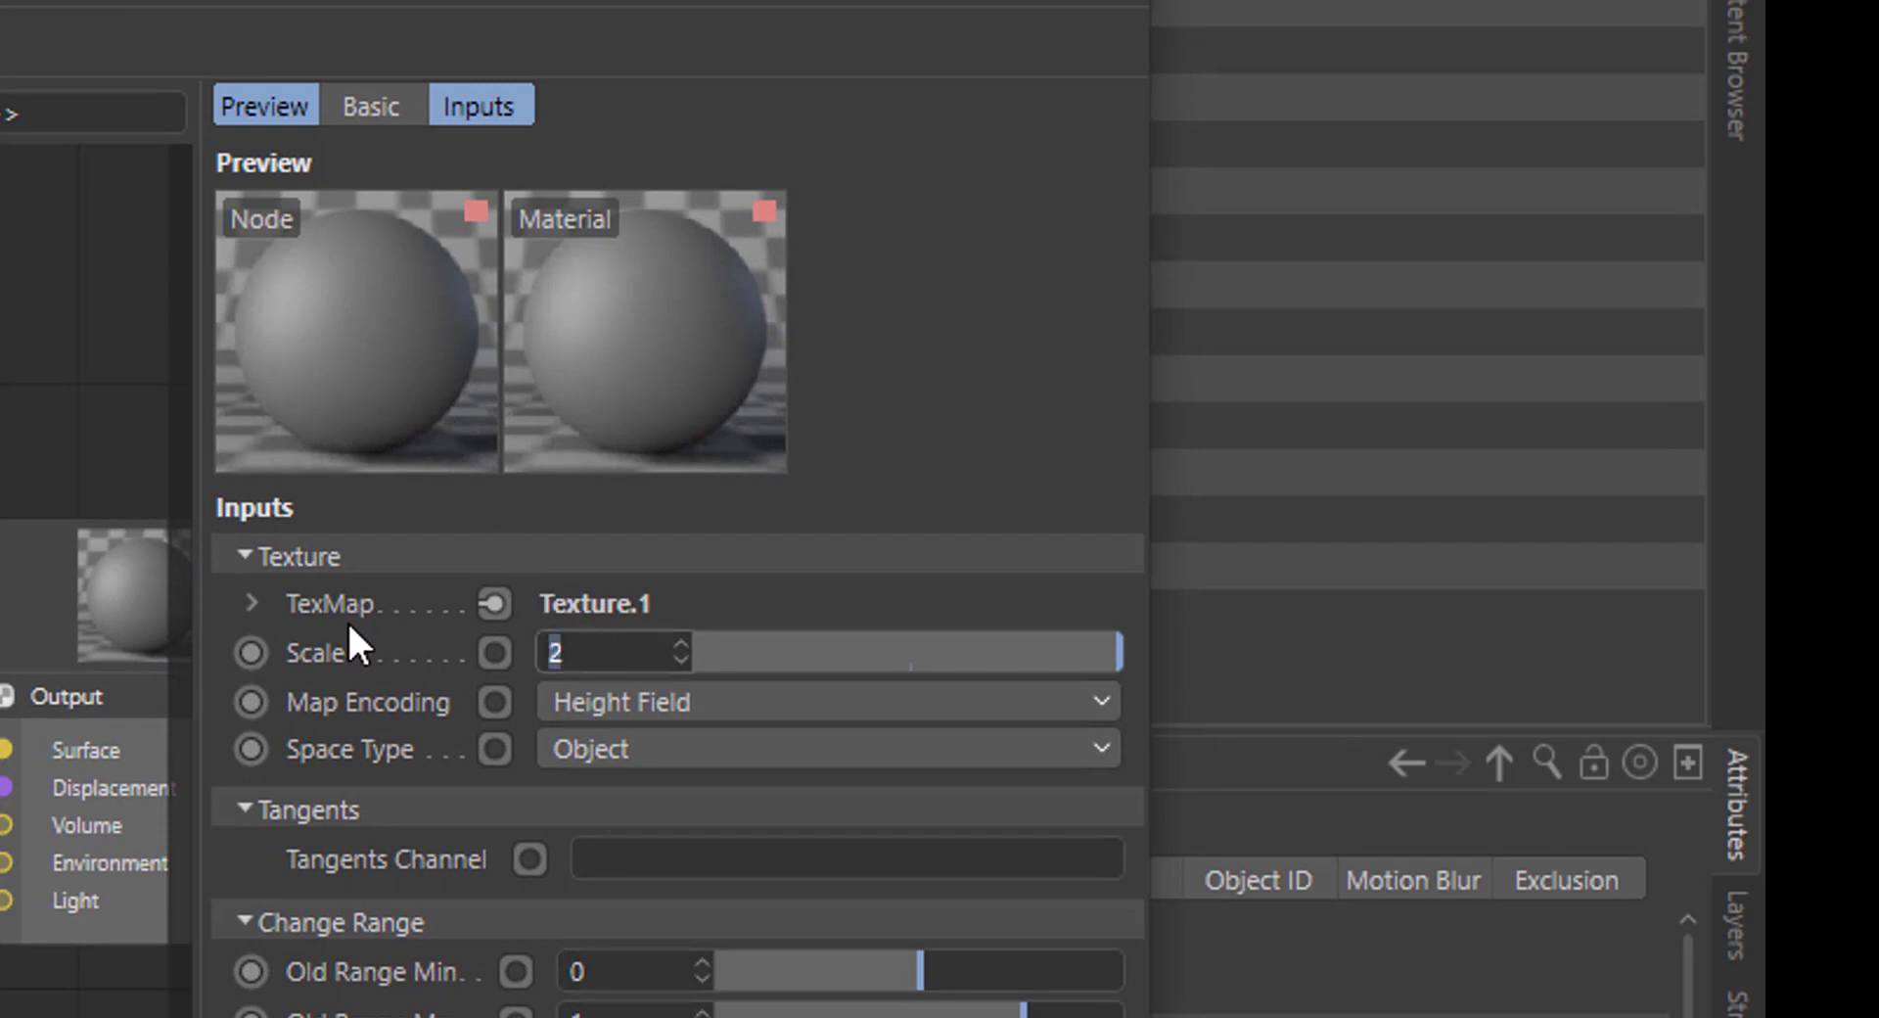
pyautogui.write('1')
pyautogui.press('Return')
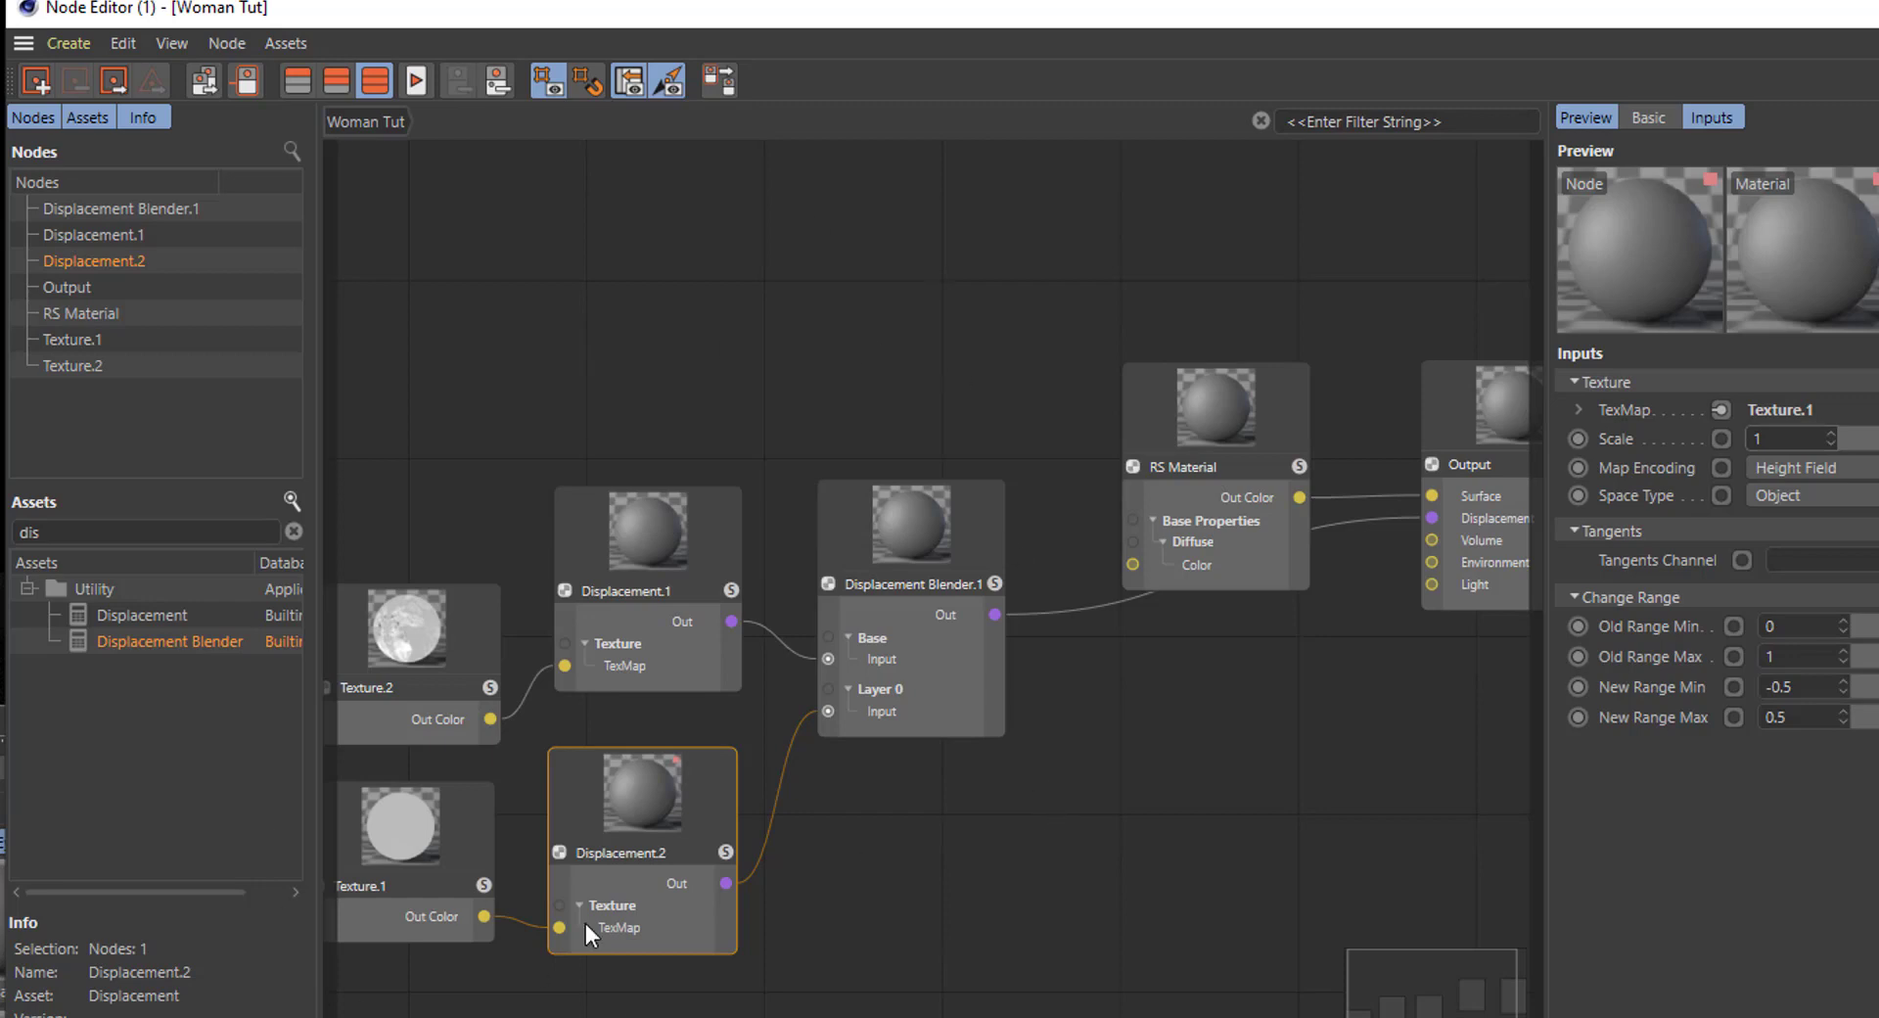
pyautogui.moveTo(398, 701); pyautogui.dragTo(427, 607)
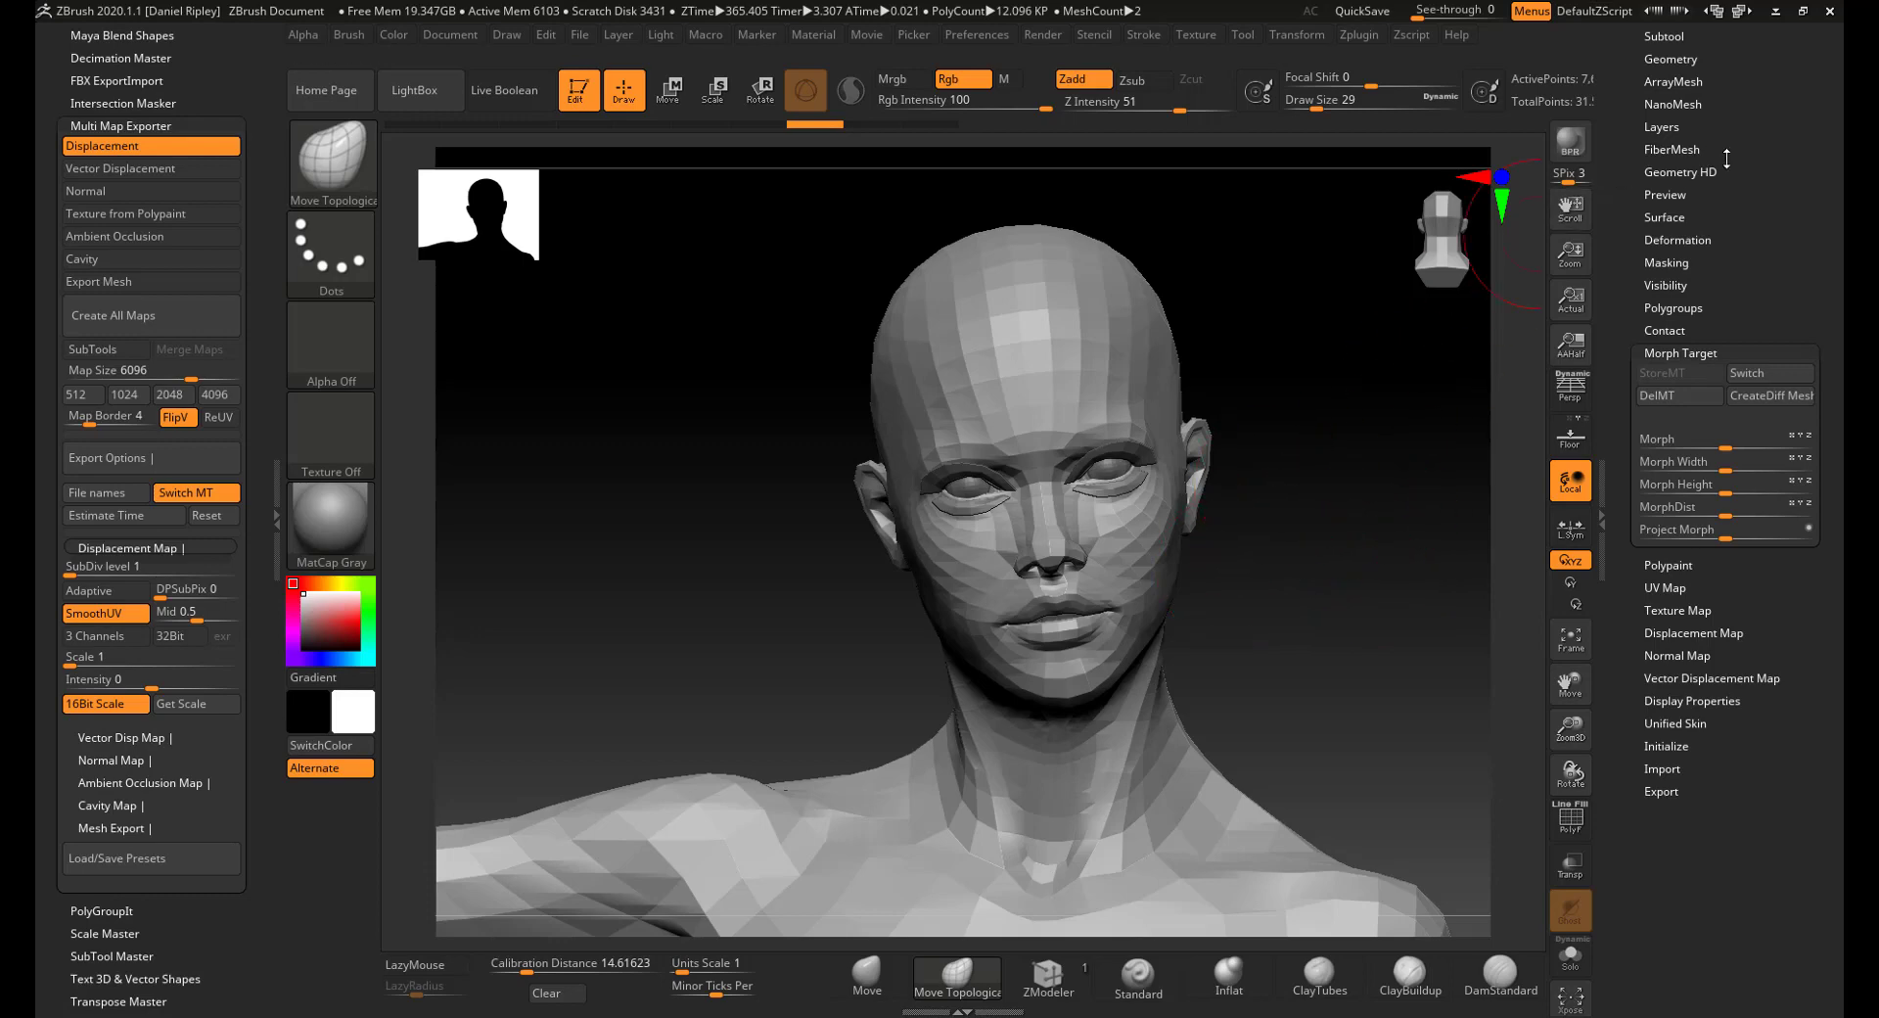
# - Switch to ZBrush and examine the figure's Layers at high and low subdivision levels, along with its Morph Target settings
pyautogui.moveTo(1728, 147); pyautogui.dragTo(1776, 222)
pyautogui.click(1669, 207)
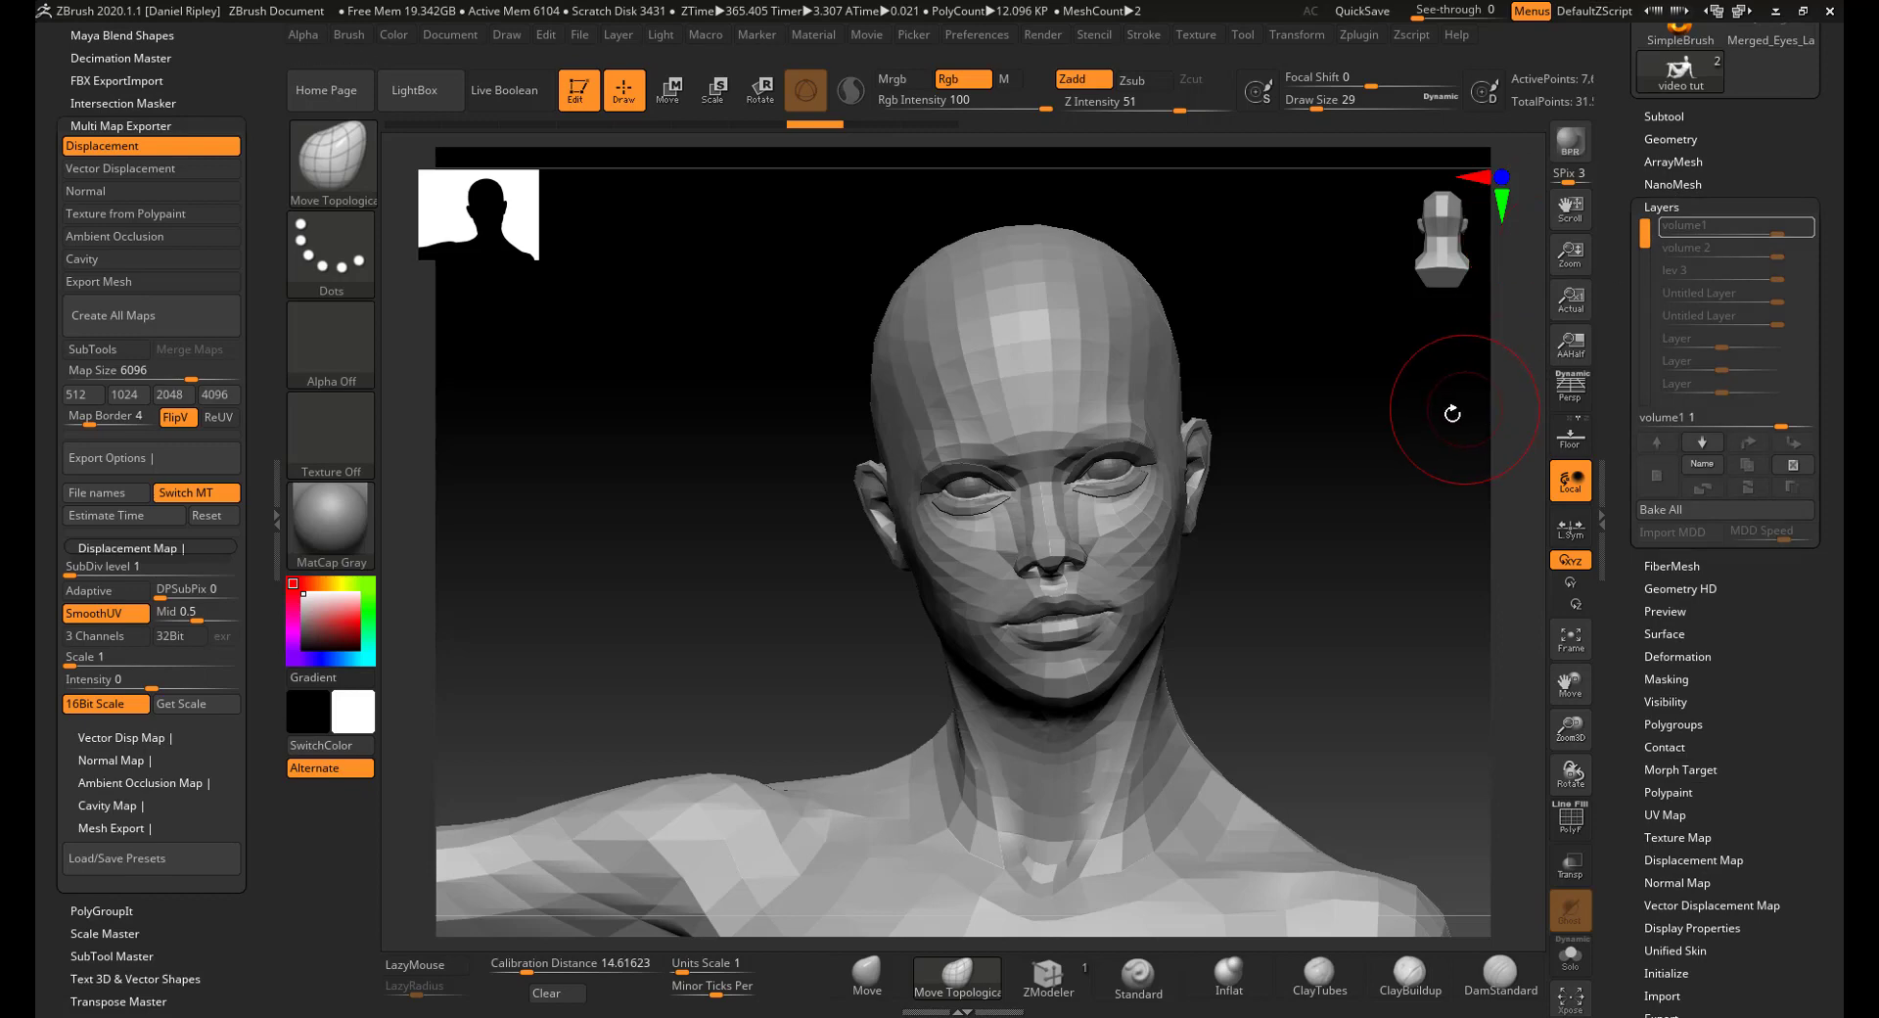
pyautogui.press('d')
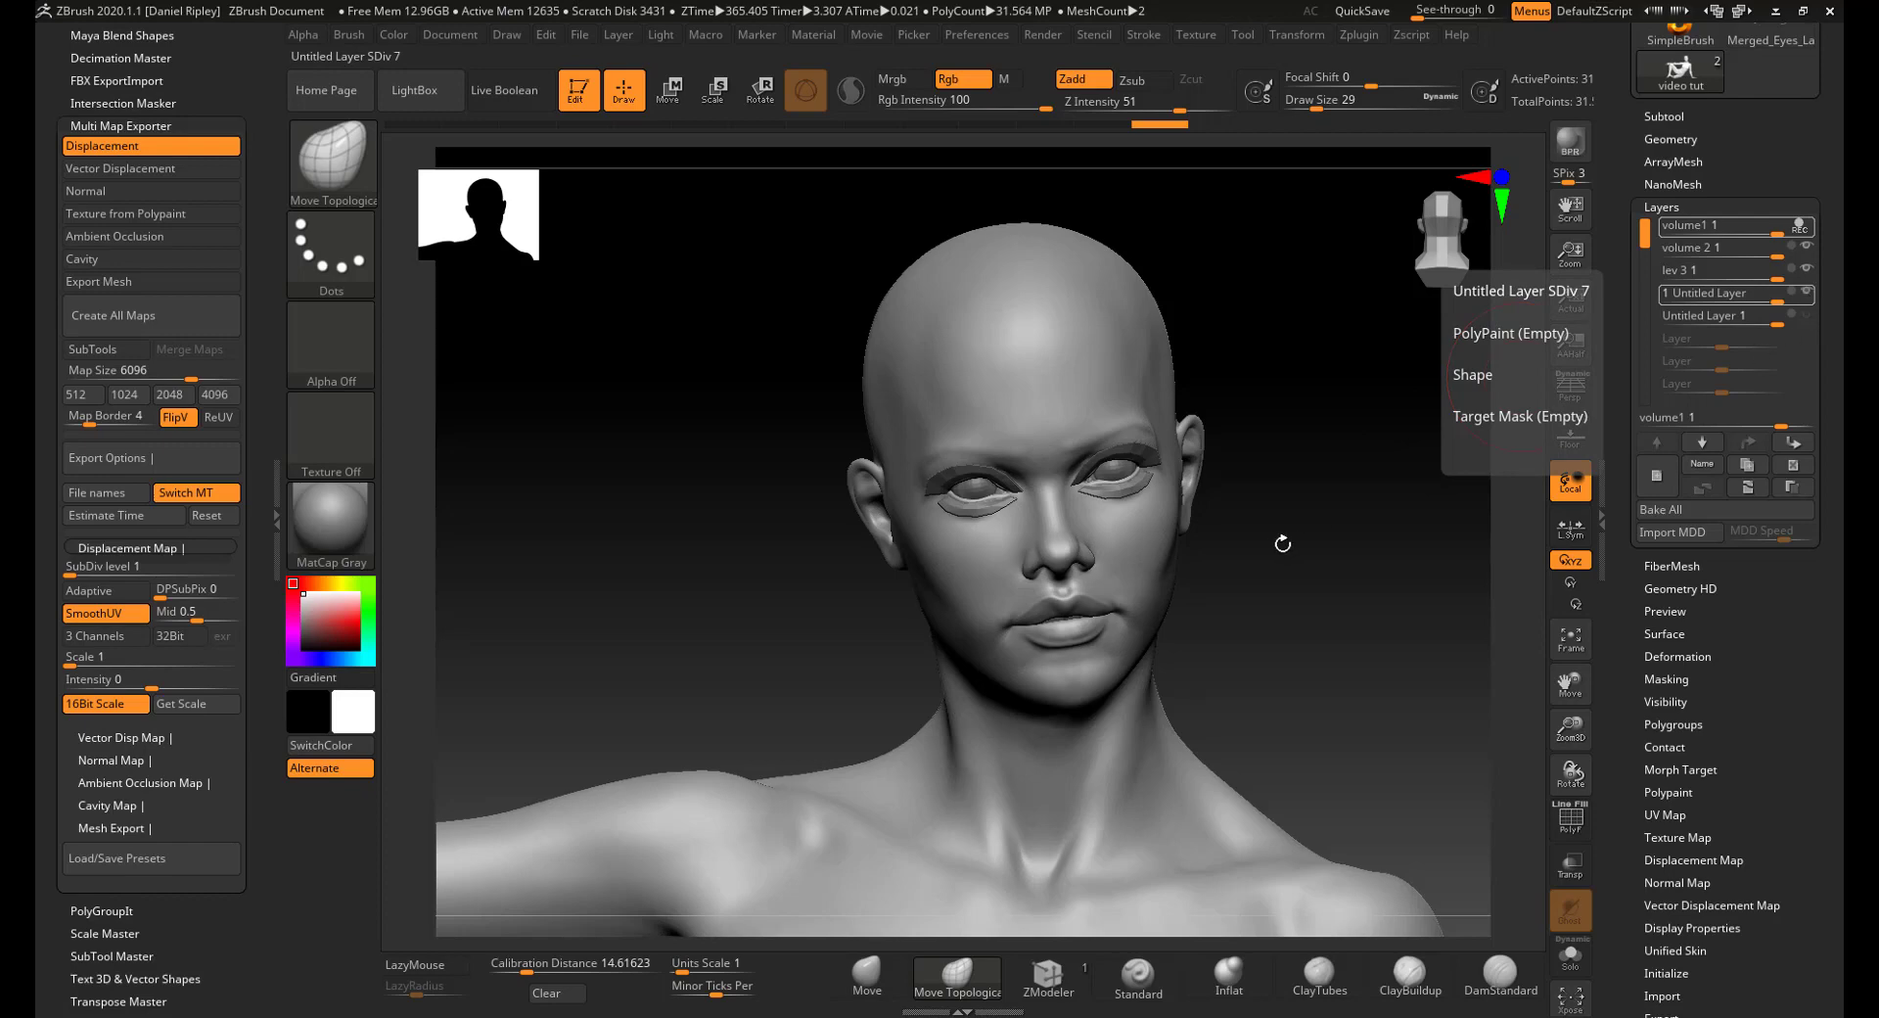
pyautogui.press('shift')
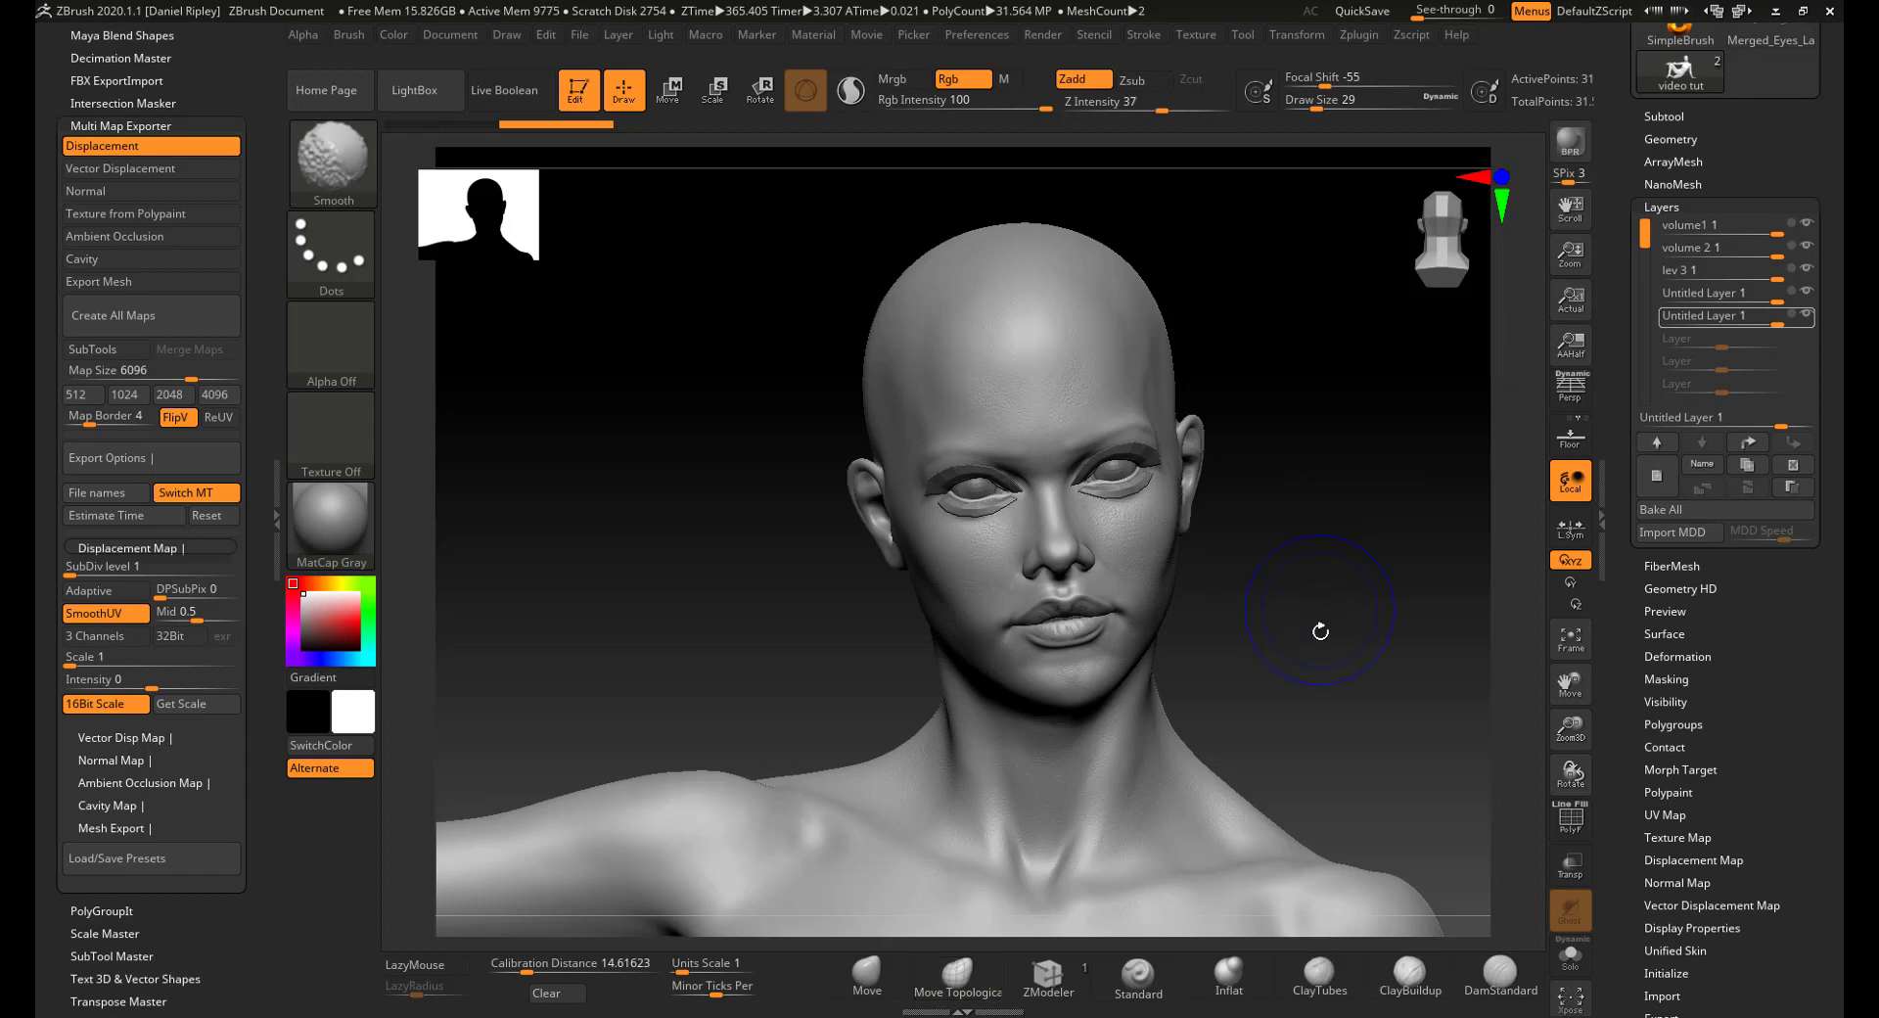
pyautogui.hotkey('shift', 'd')
pyautogui.hotkey('shift', 'd')
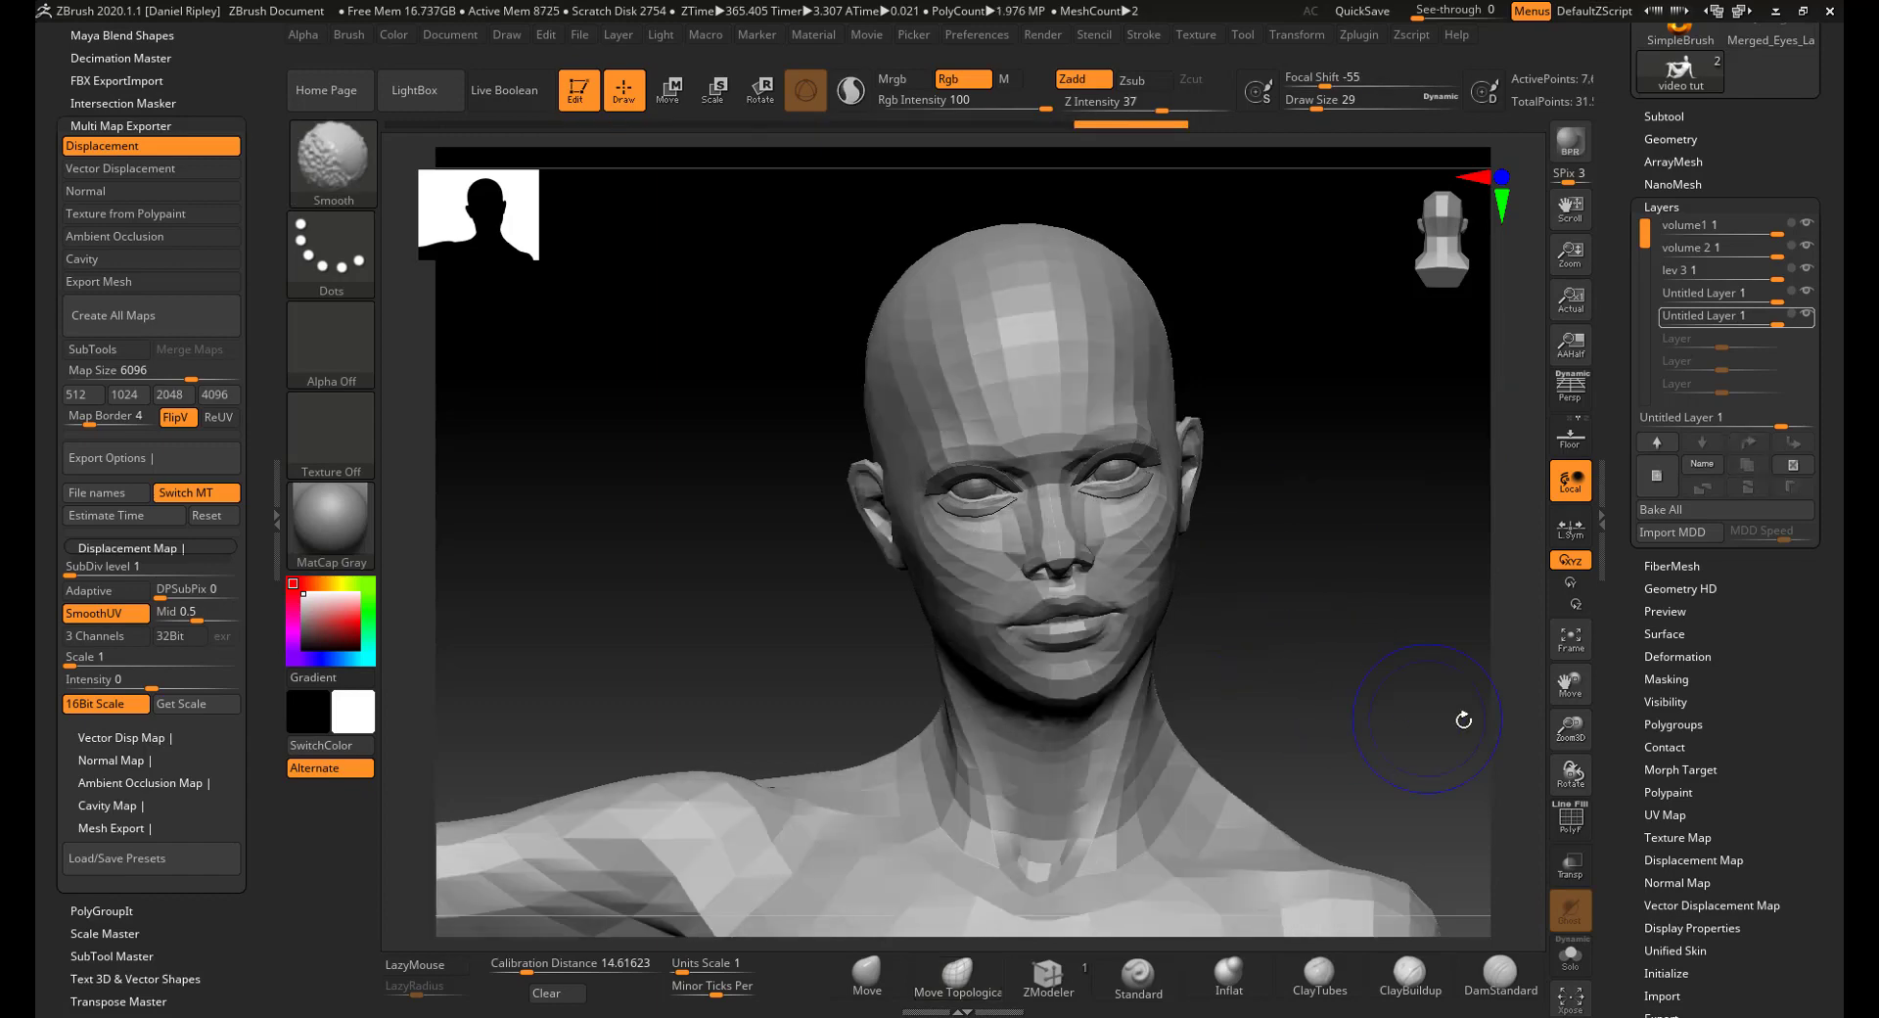
pyautogui.moveTo(1731, 737); pyautogui.dragTo(1725, 587)
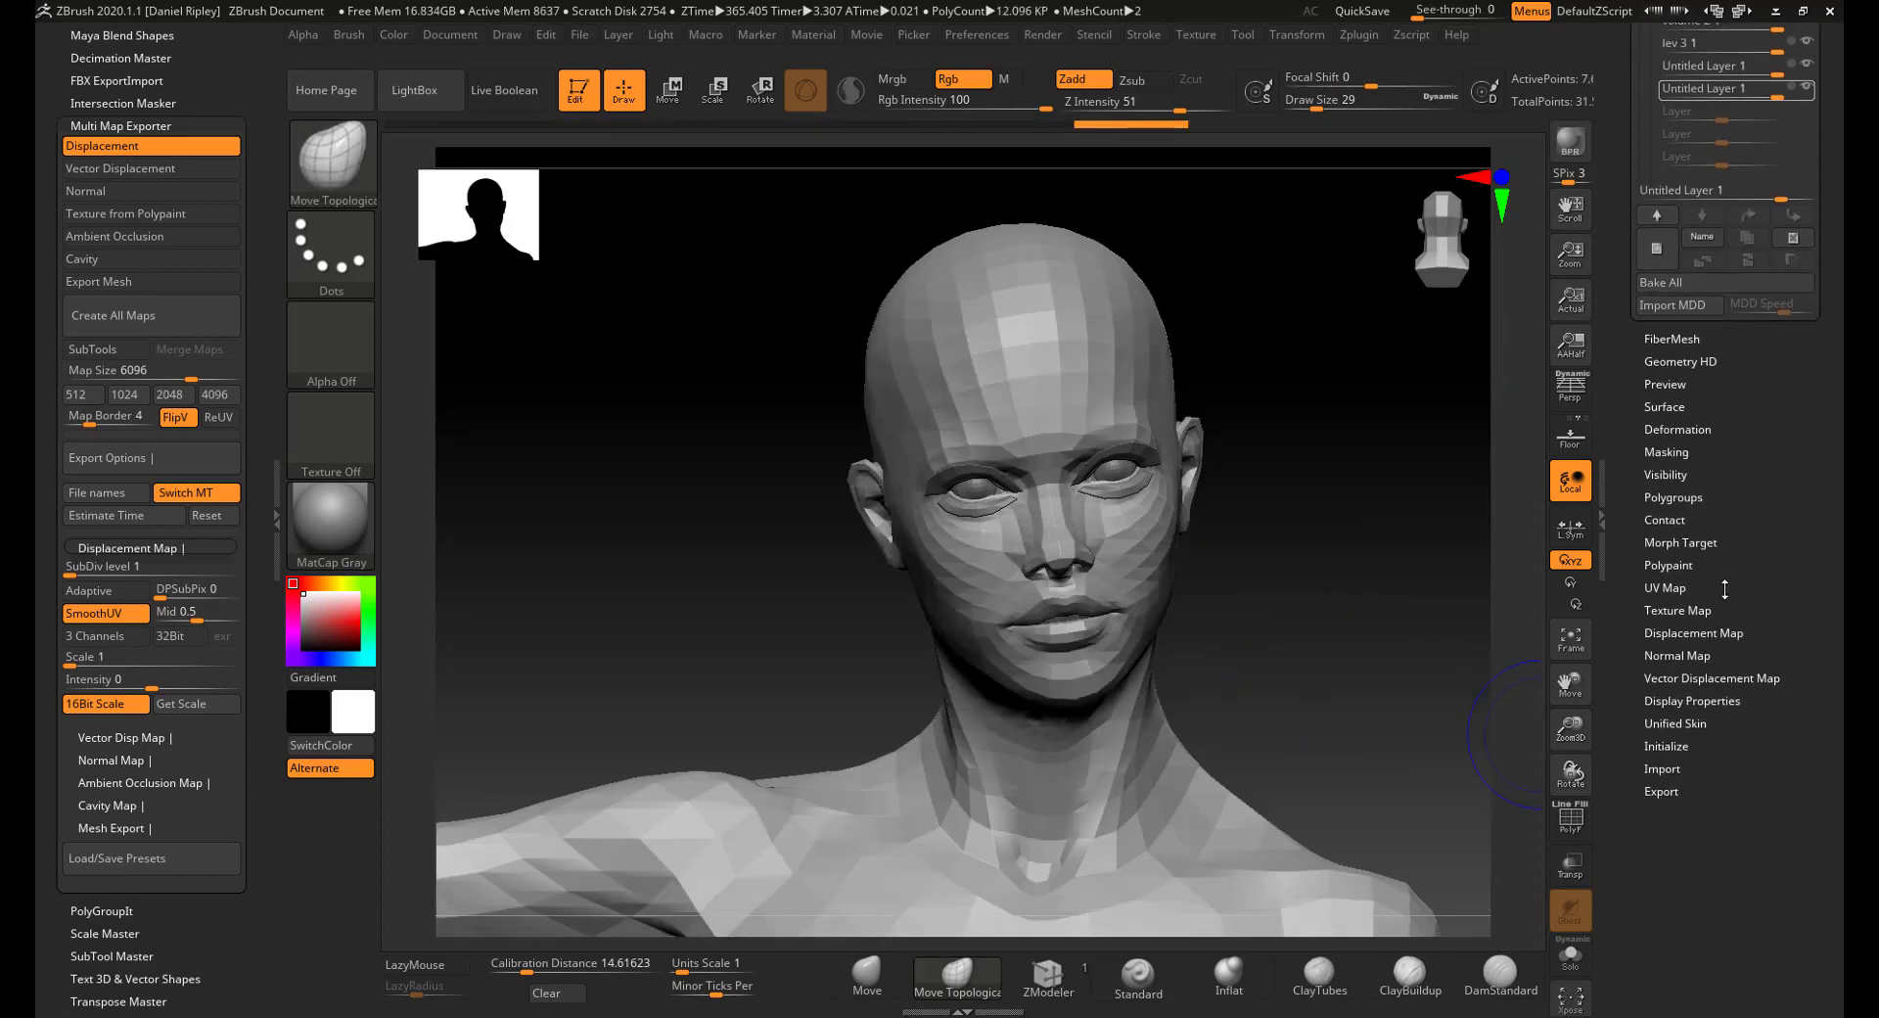
pyautogui.click(1683, 540)
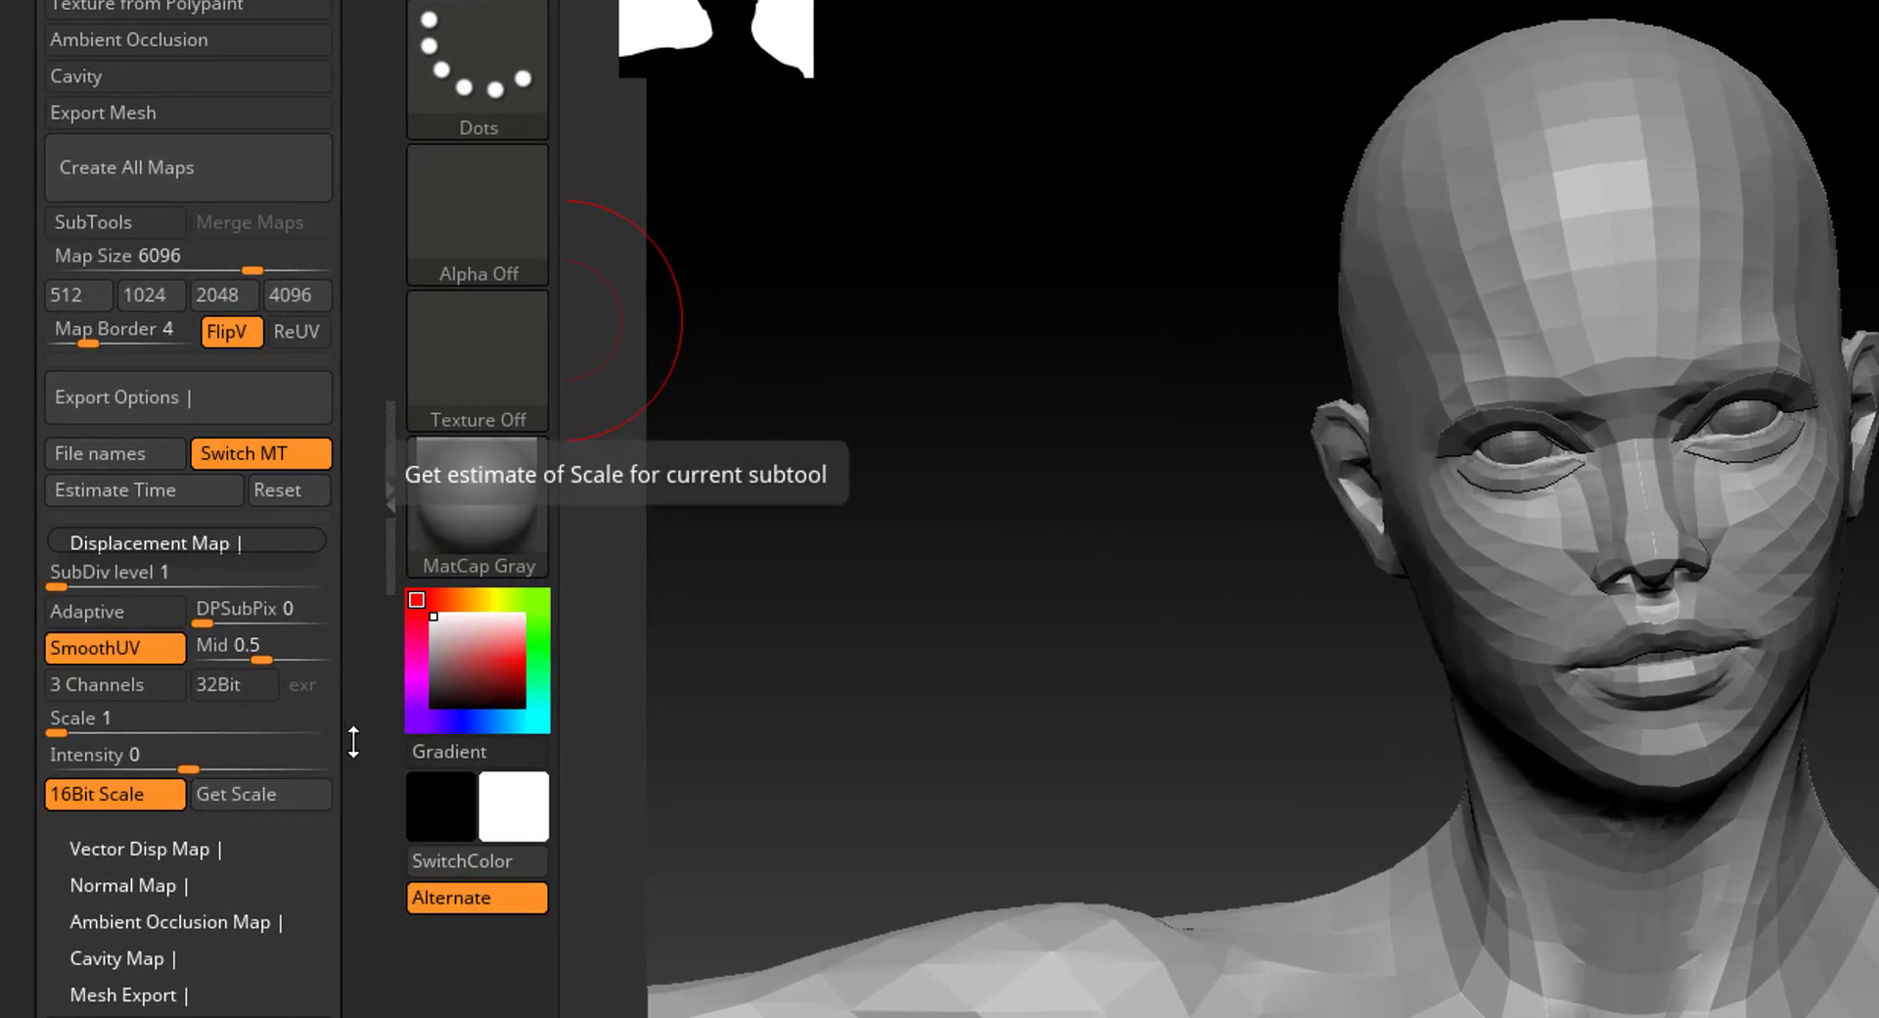
# - Enable 32Bit output for the Multi Map Exporter's displacement map and set its Mid value to 0
pyautogui.scroll(-2, 358, 729)
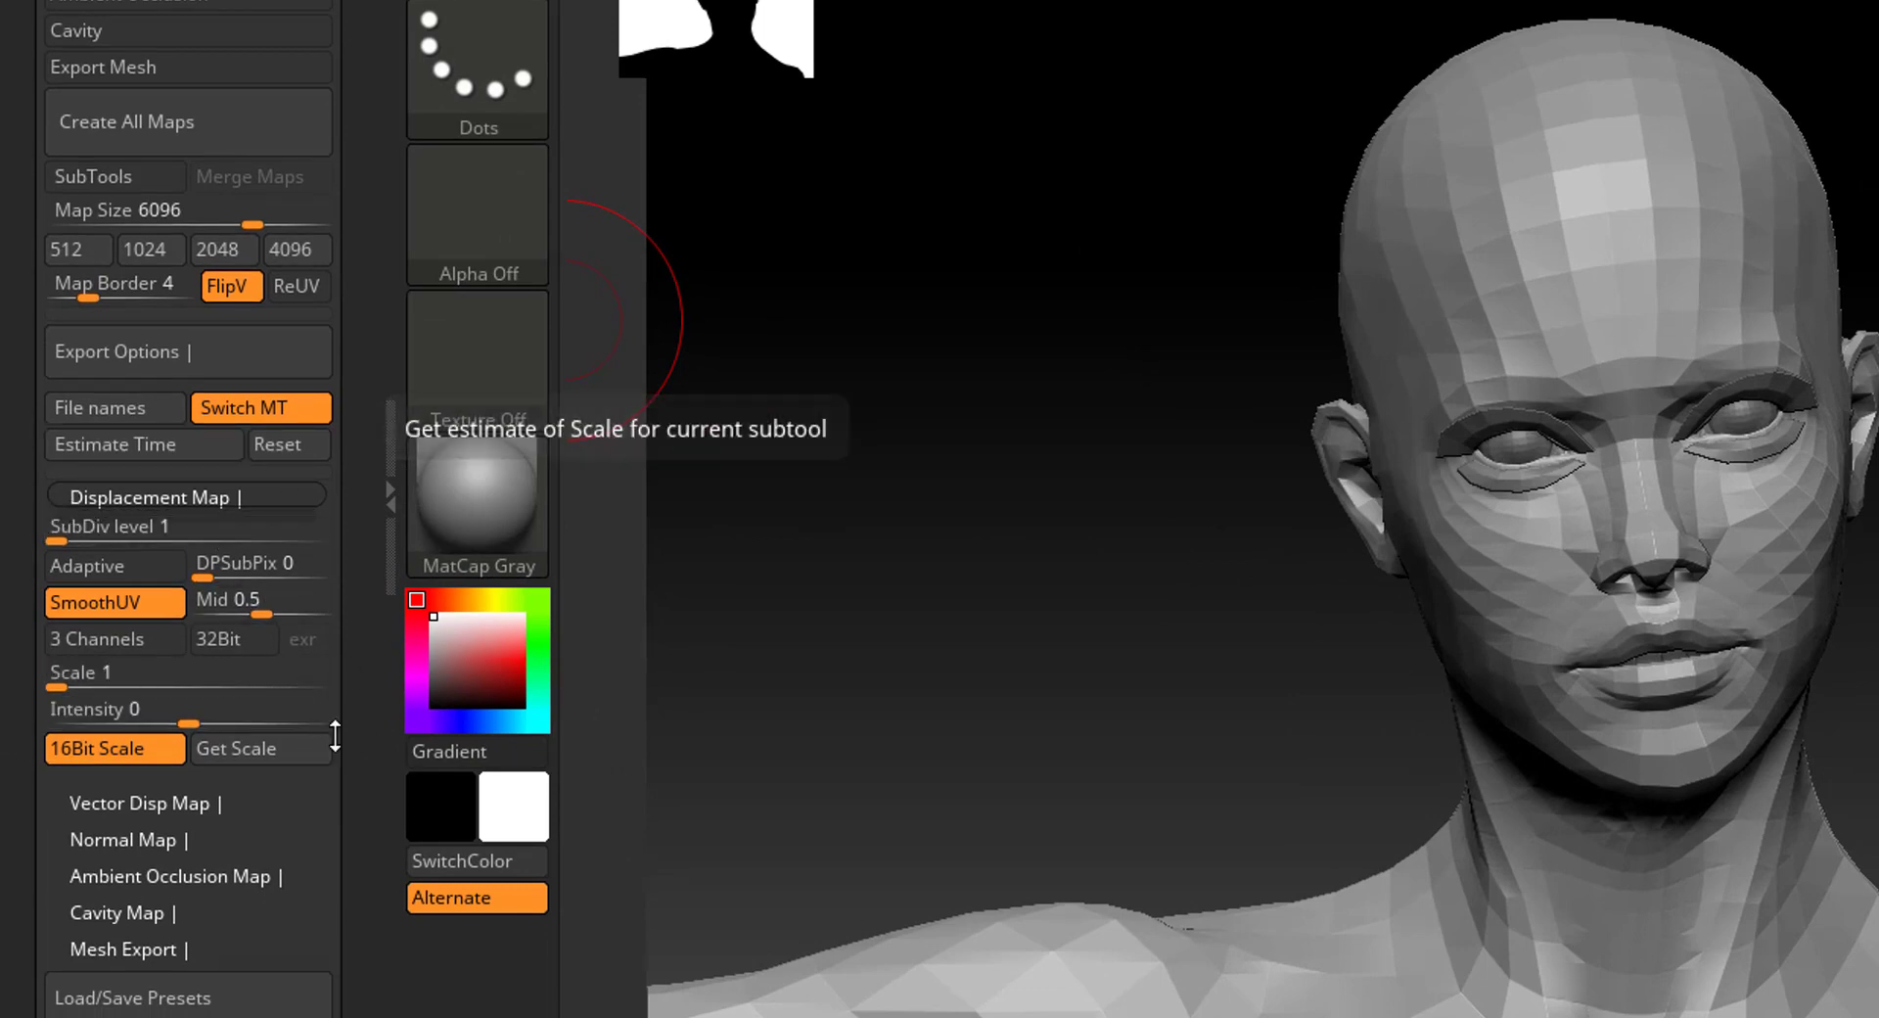
pyautogui.click(231, 639)
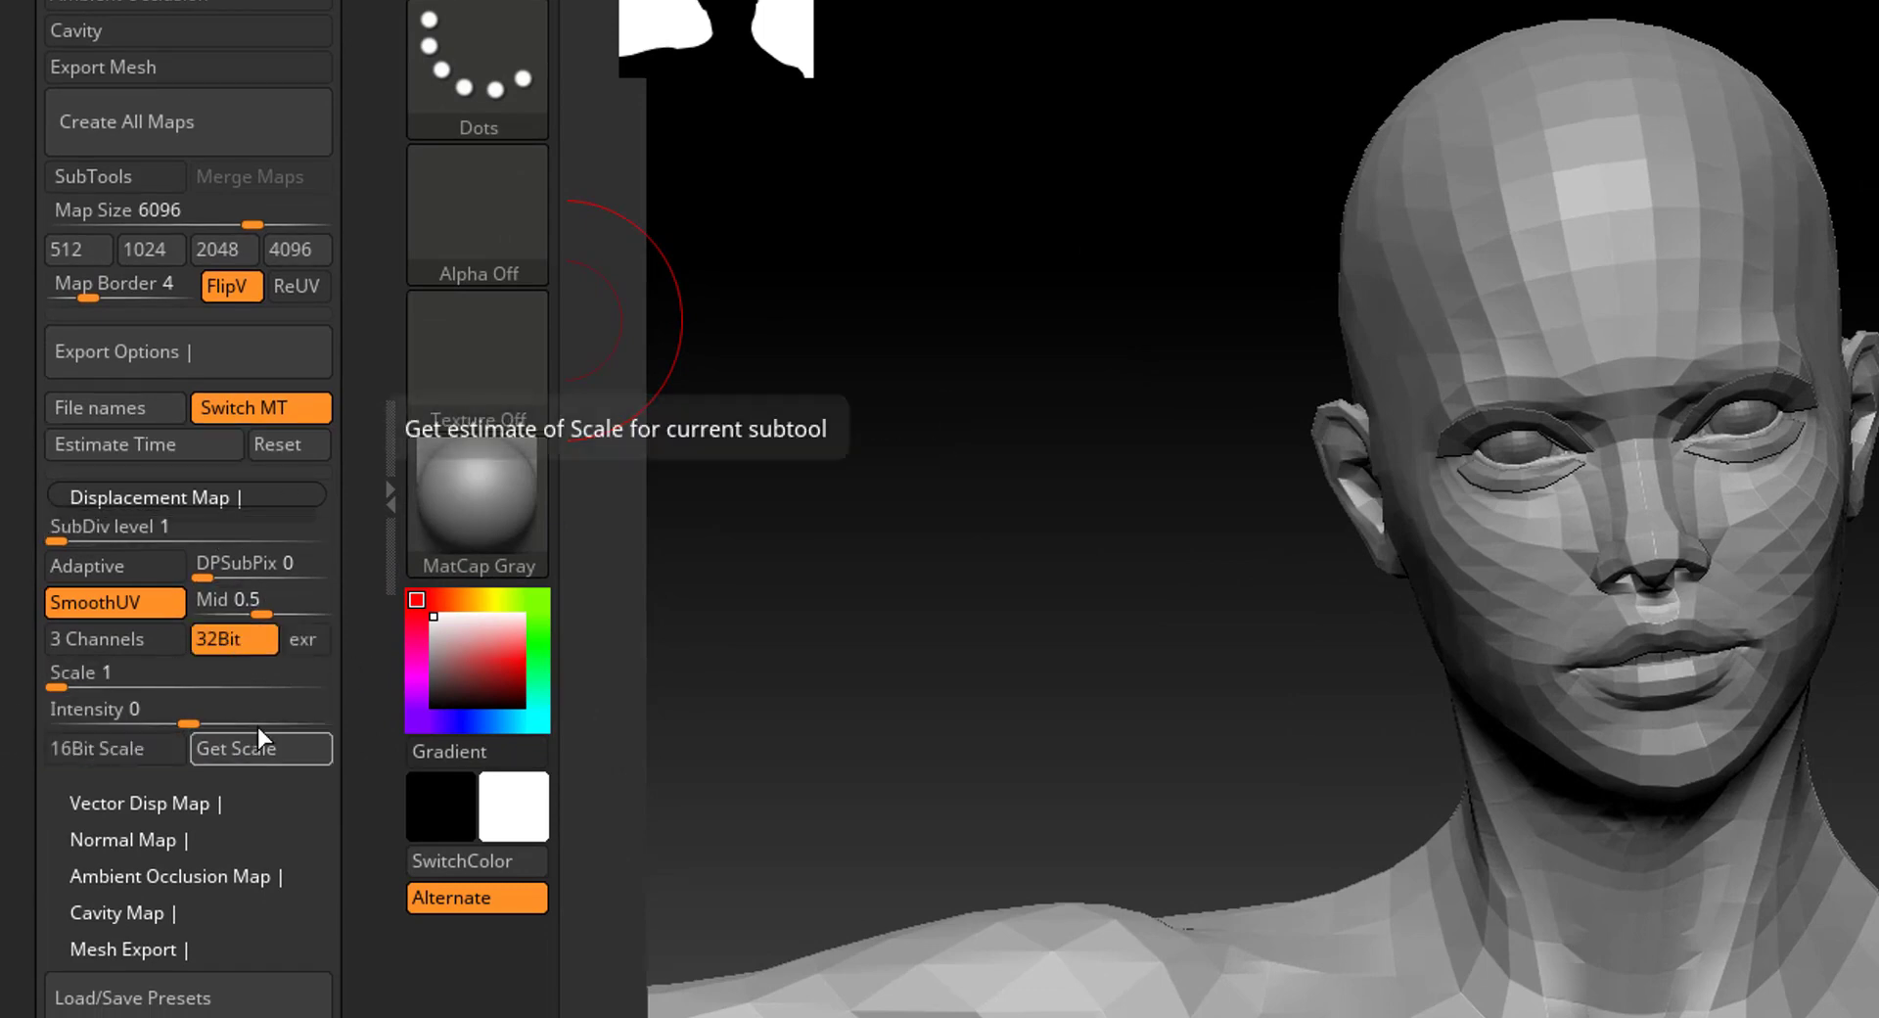
pyautogui.moveTo(235, 600); pyautogui.dragTo(147, 633)
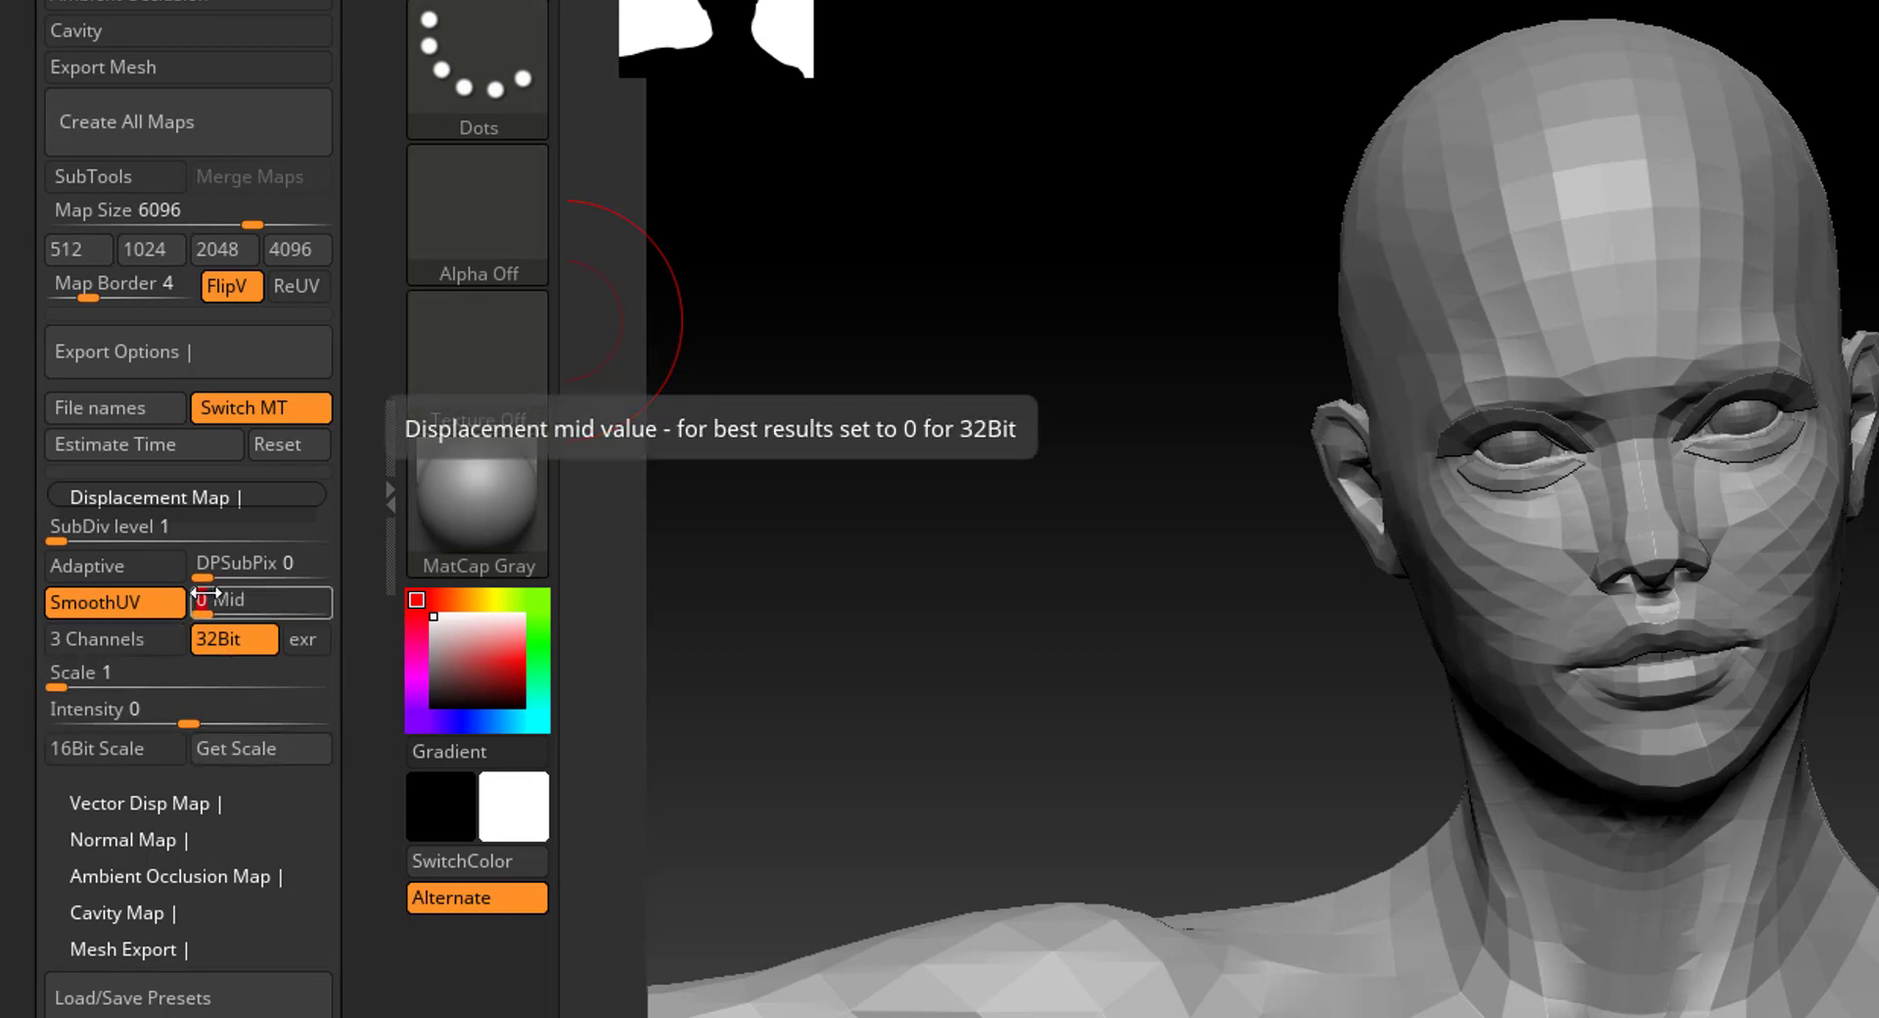
# - Enable exr output for the displacement map in the Multi Map Exporter
pyautogui.click(299, 640)
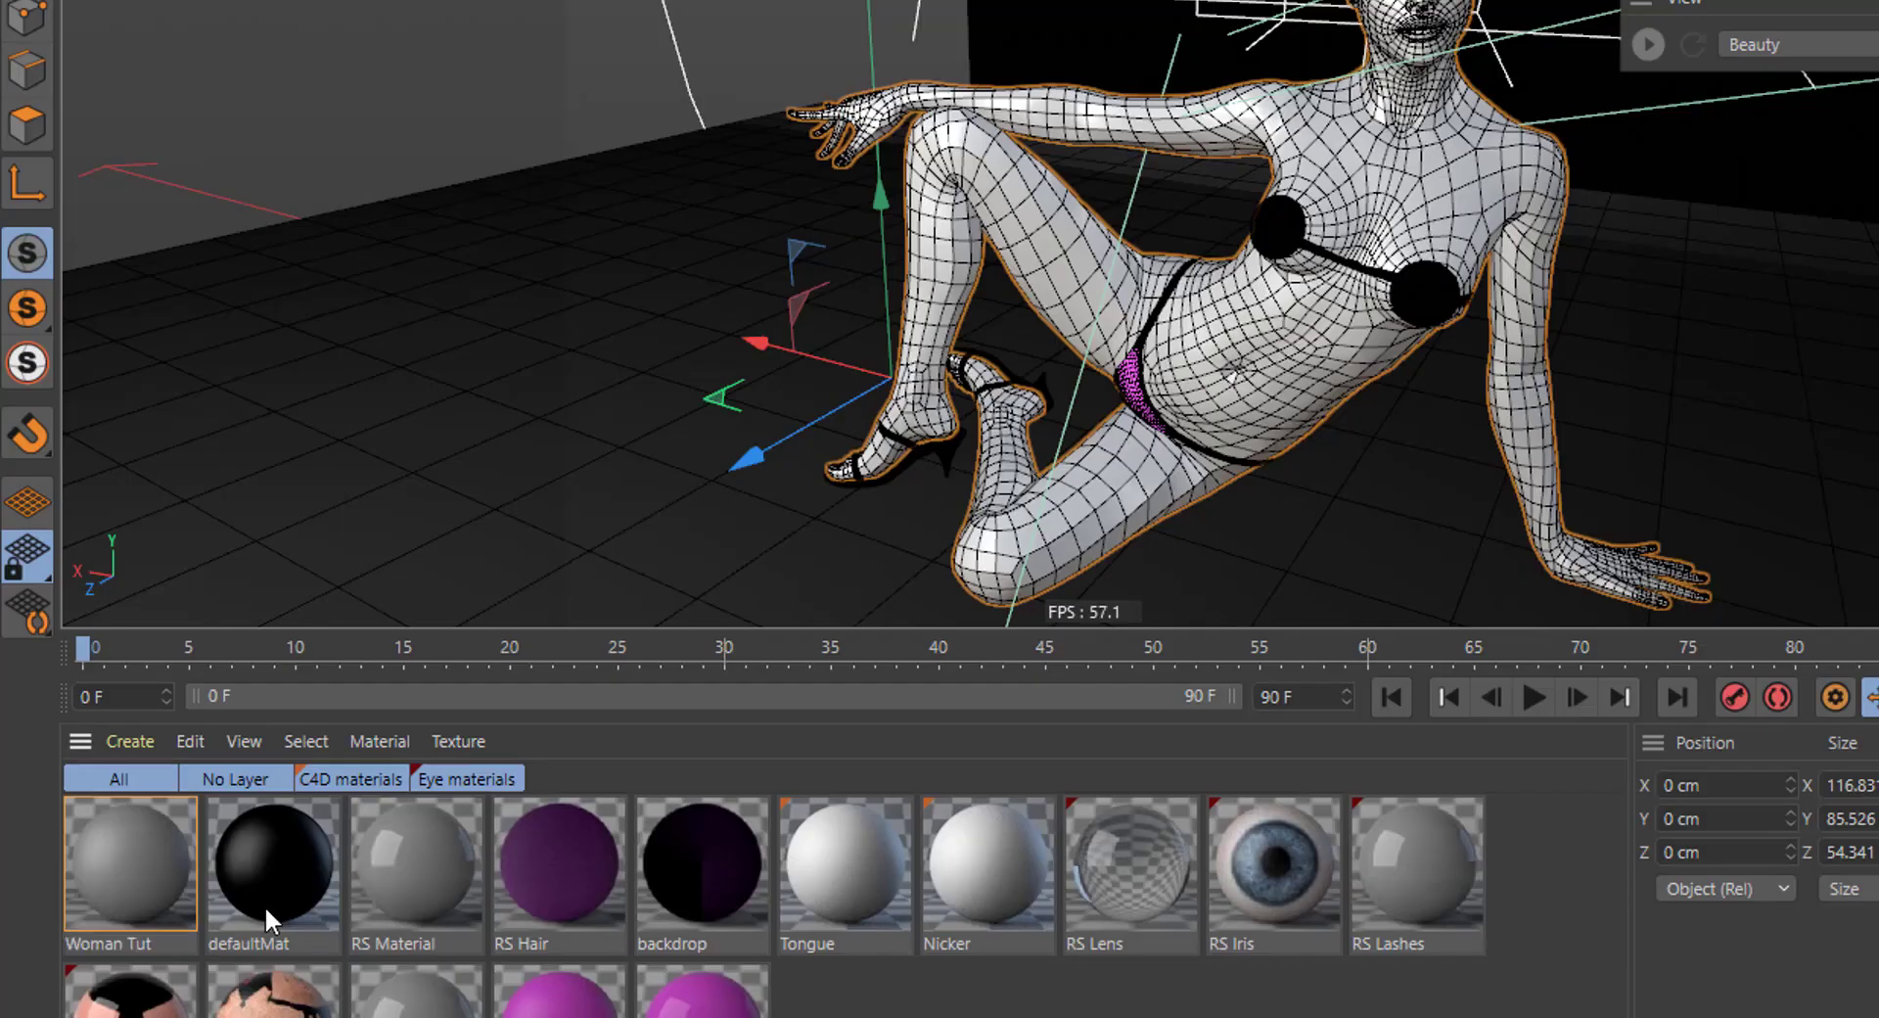
# - Switch to Cinema 4D, add the displacement map as a texture node in the Woman Tut material, and disconnect the Displacement Blender from the Output
pyautogui.click(131, 895)
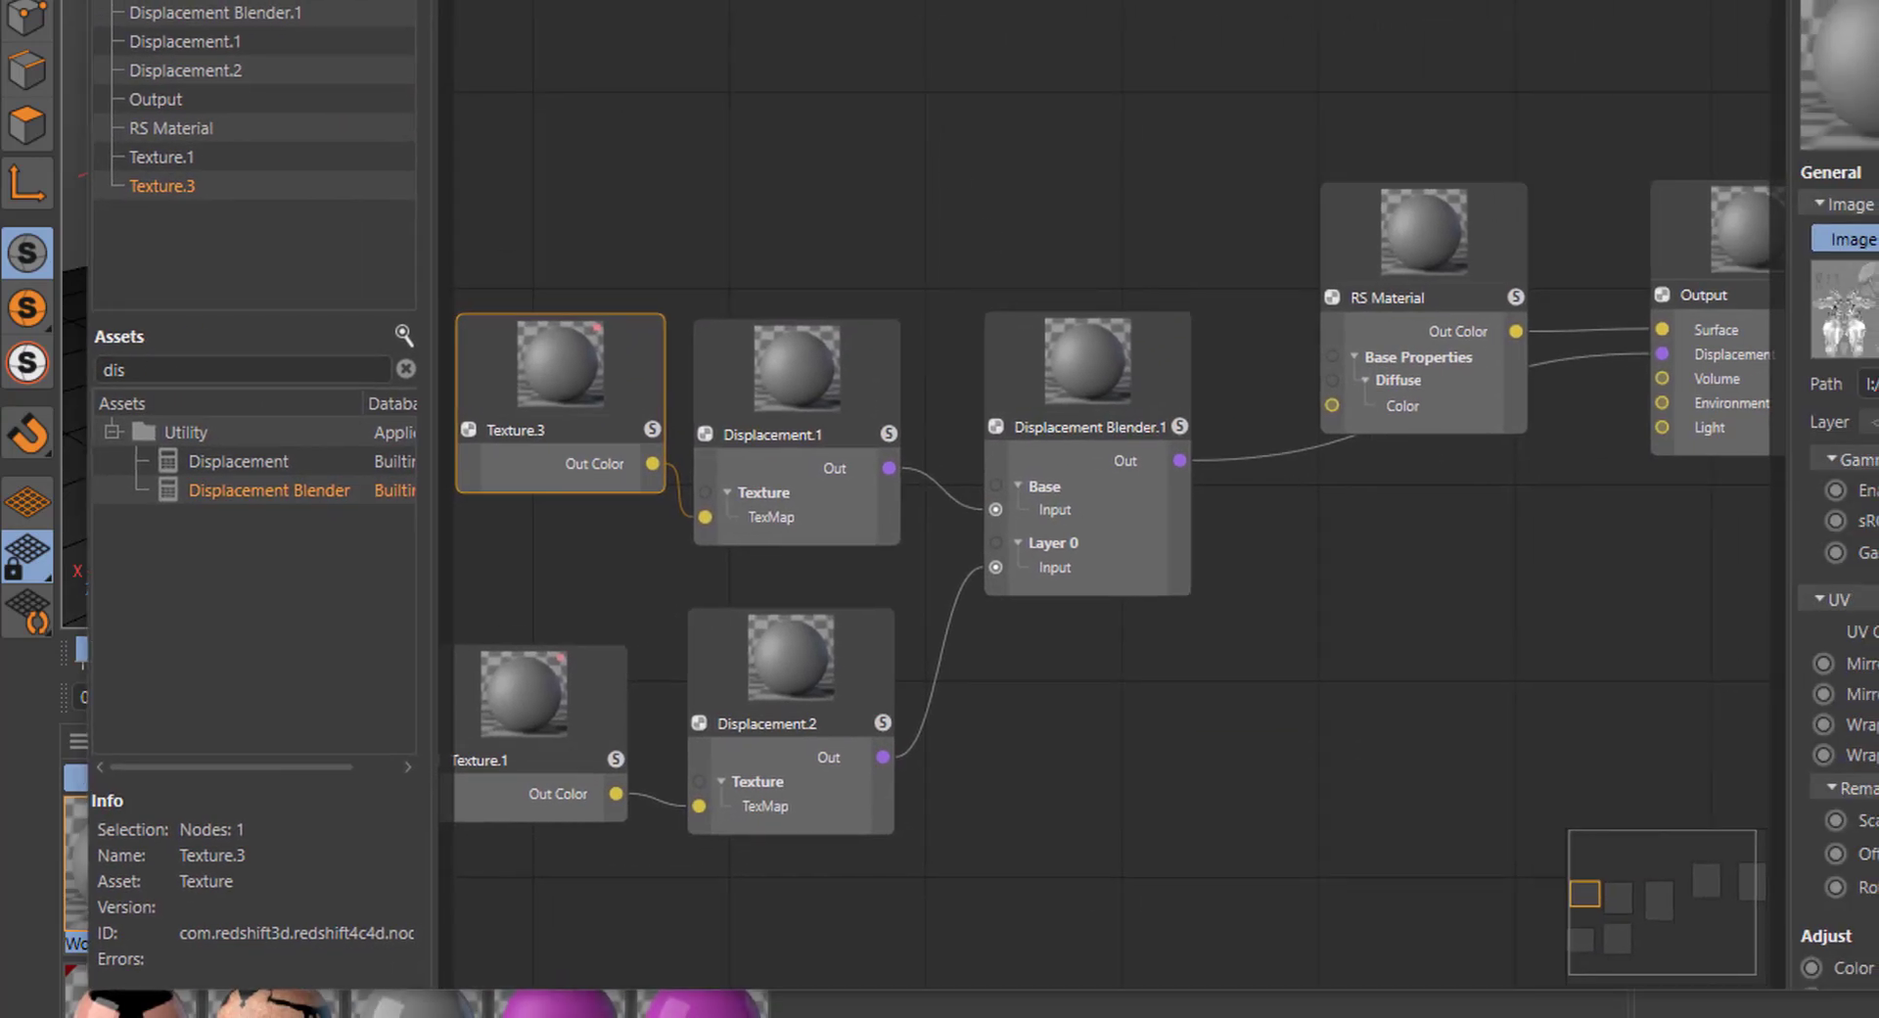
pyautogui.moveTo(1708, 450); pyautogui.dragTo(583, 172)
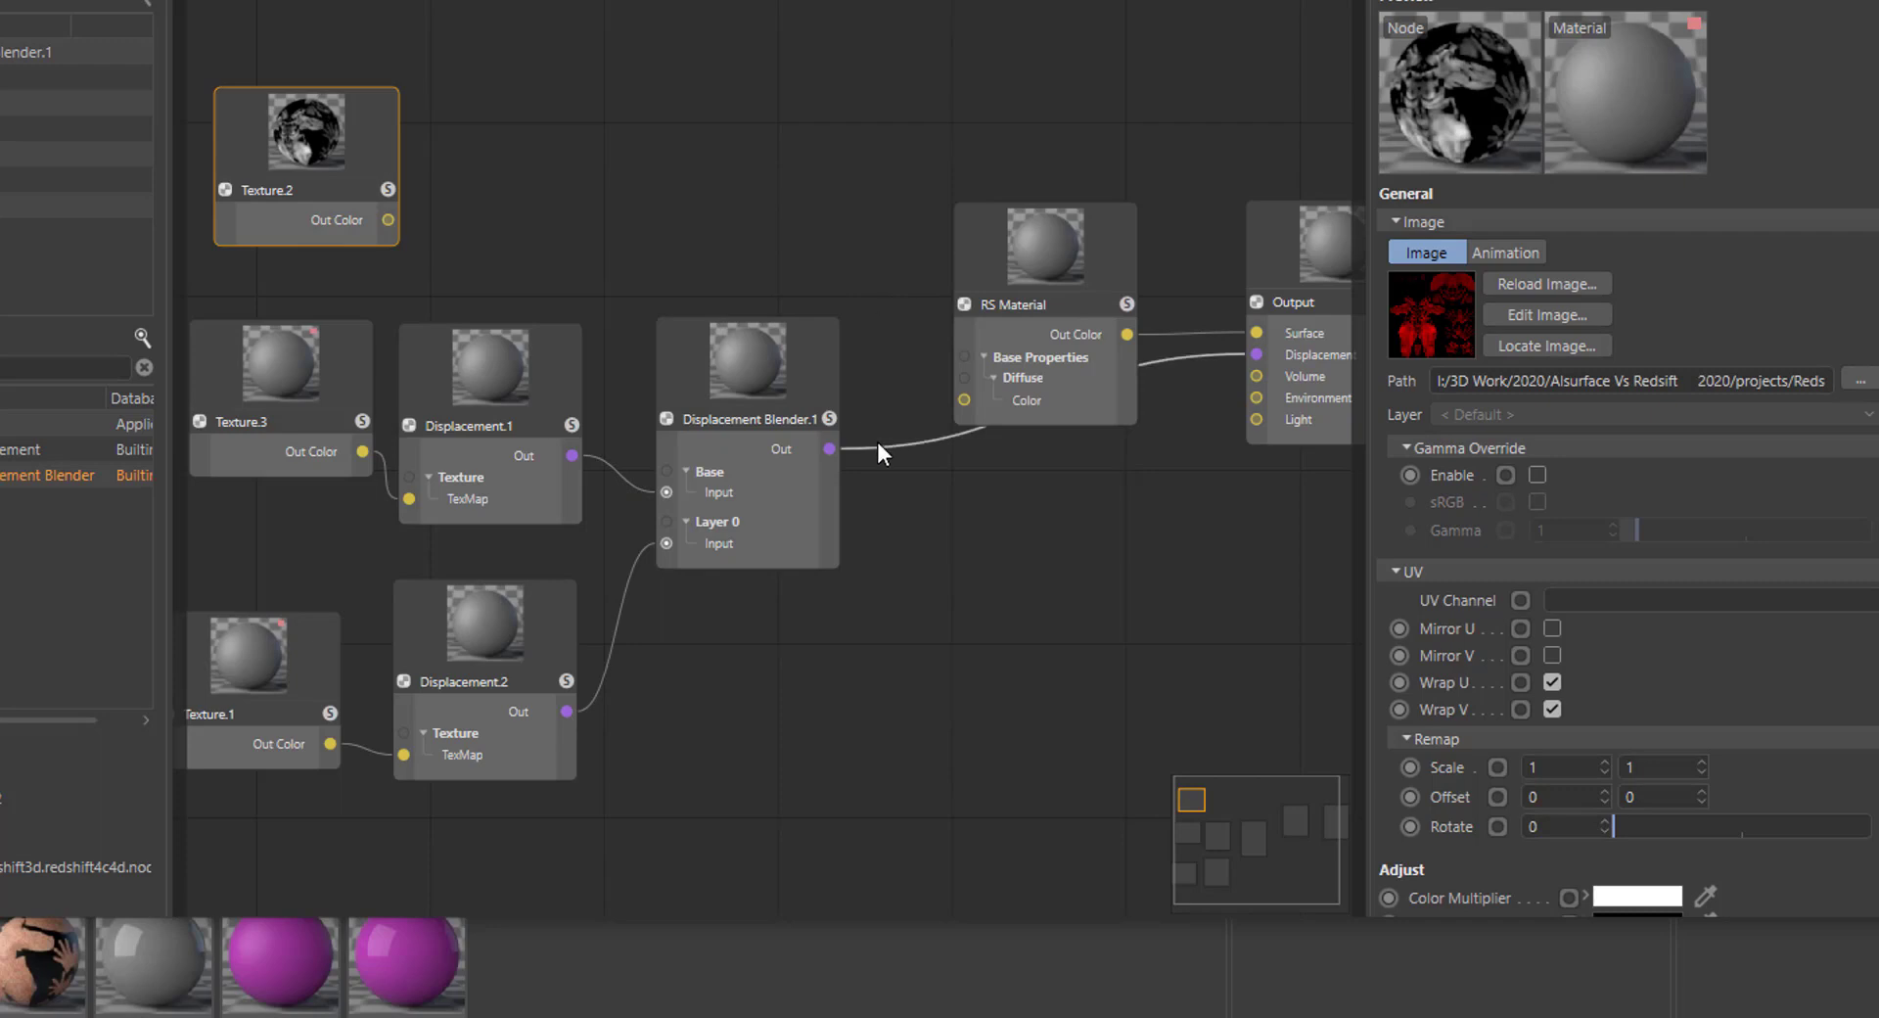
pyautogui.moveTo(877, 445); pyautogui.dragTo(872, 619)
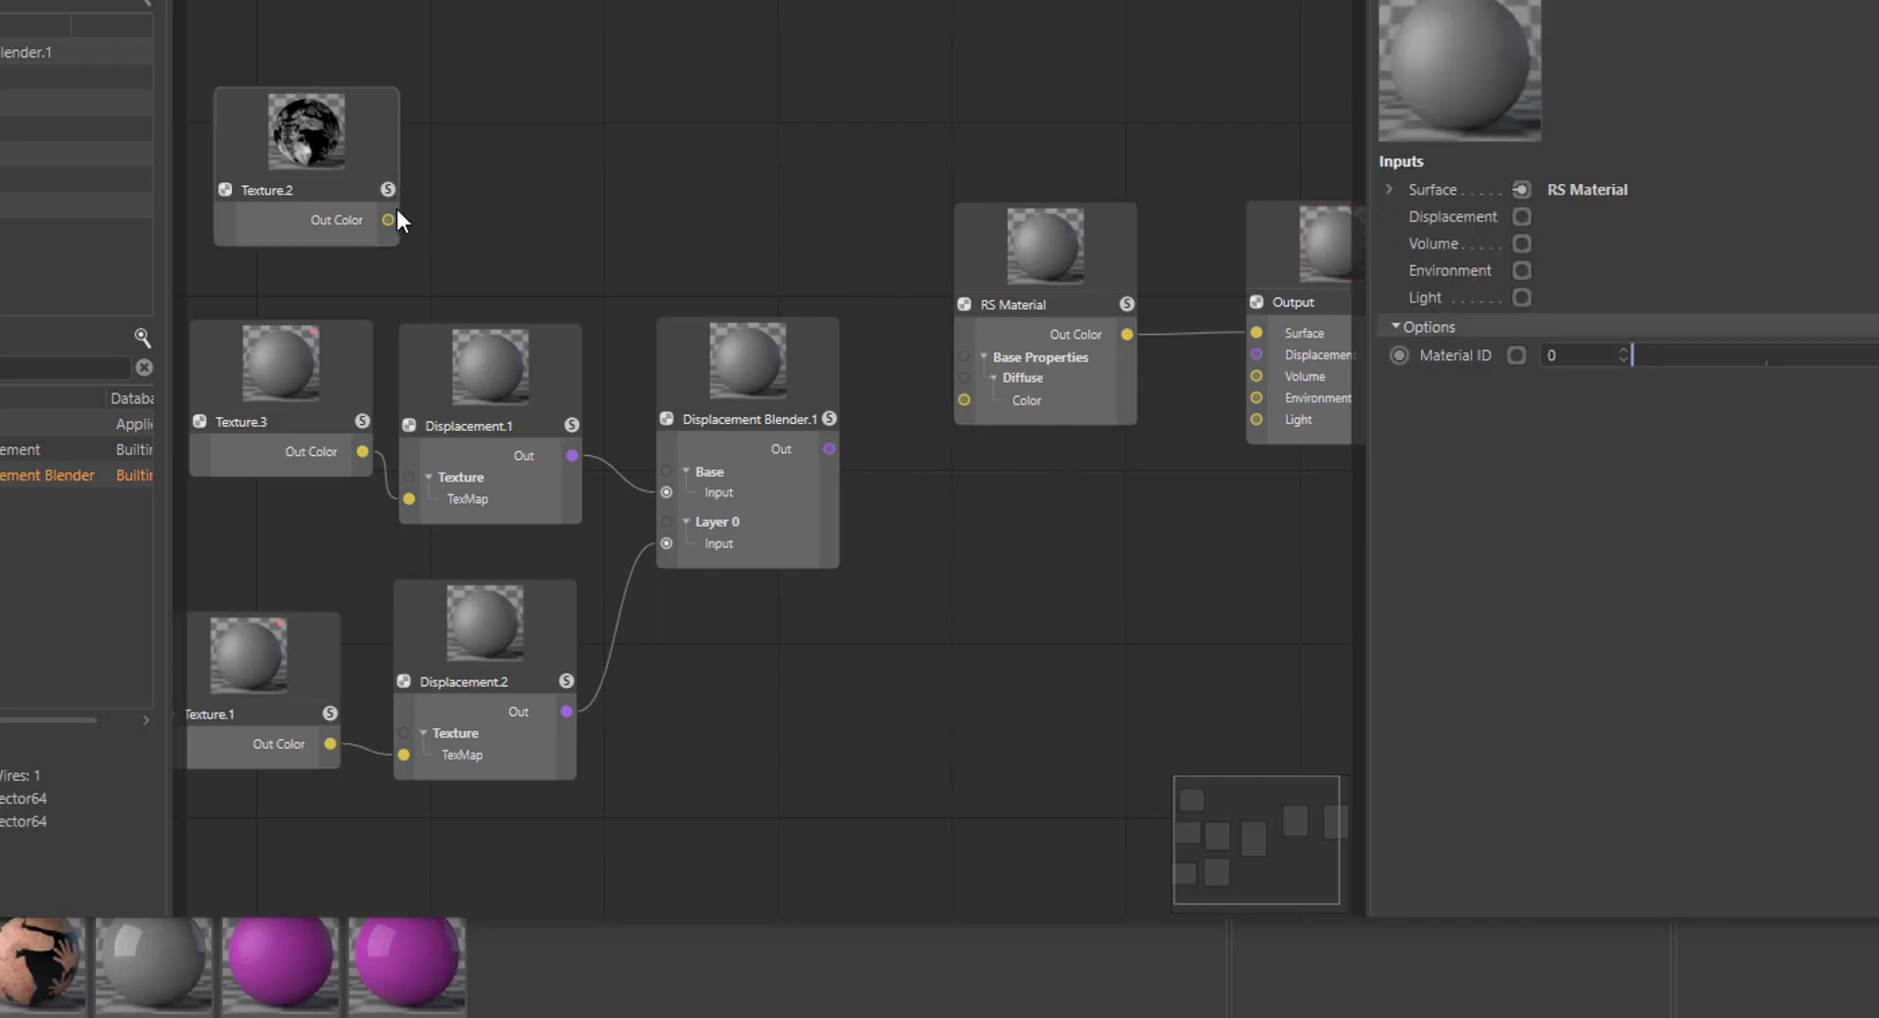
pyautogui.moveTo(388, 220); pyautogui.dragTo(722, 127)
pyautogui.click(1256, 306)
pyautogui.click(738, 372)
pyautogui.moveTo(388, 219); pyautogui.dragTo(633, 139)
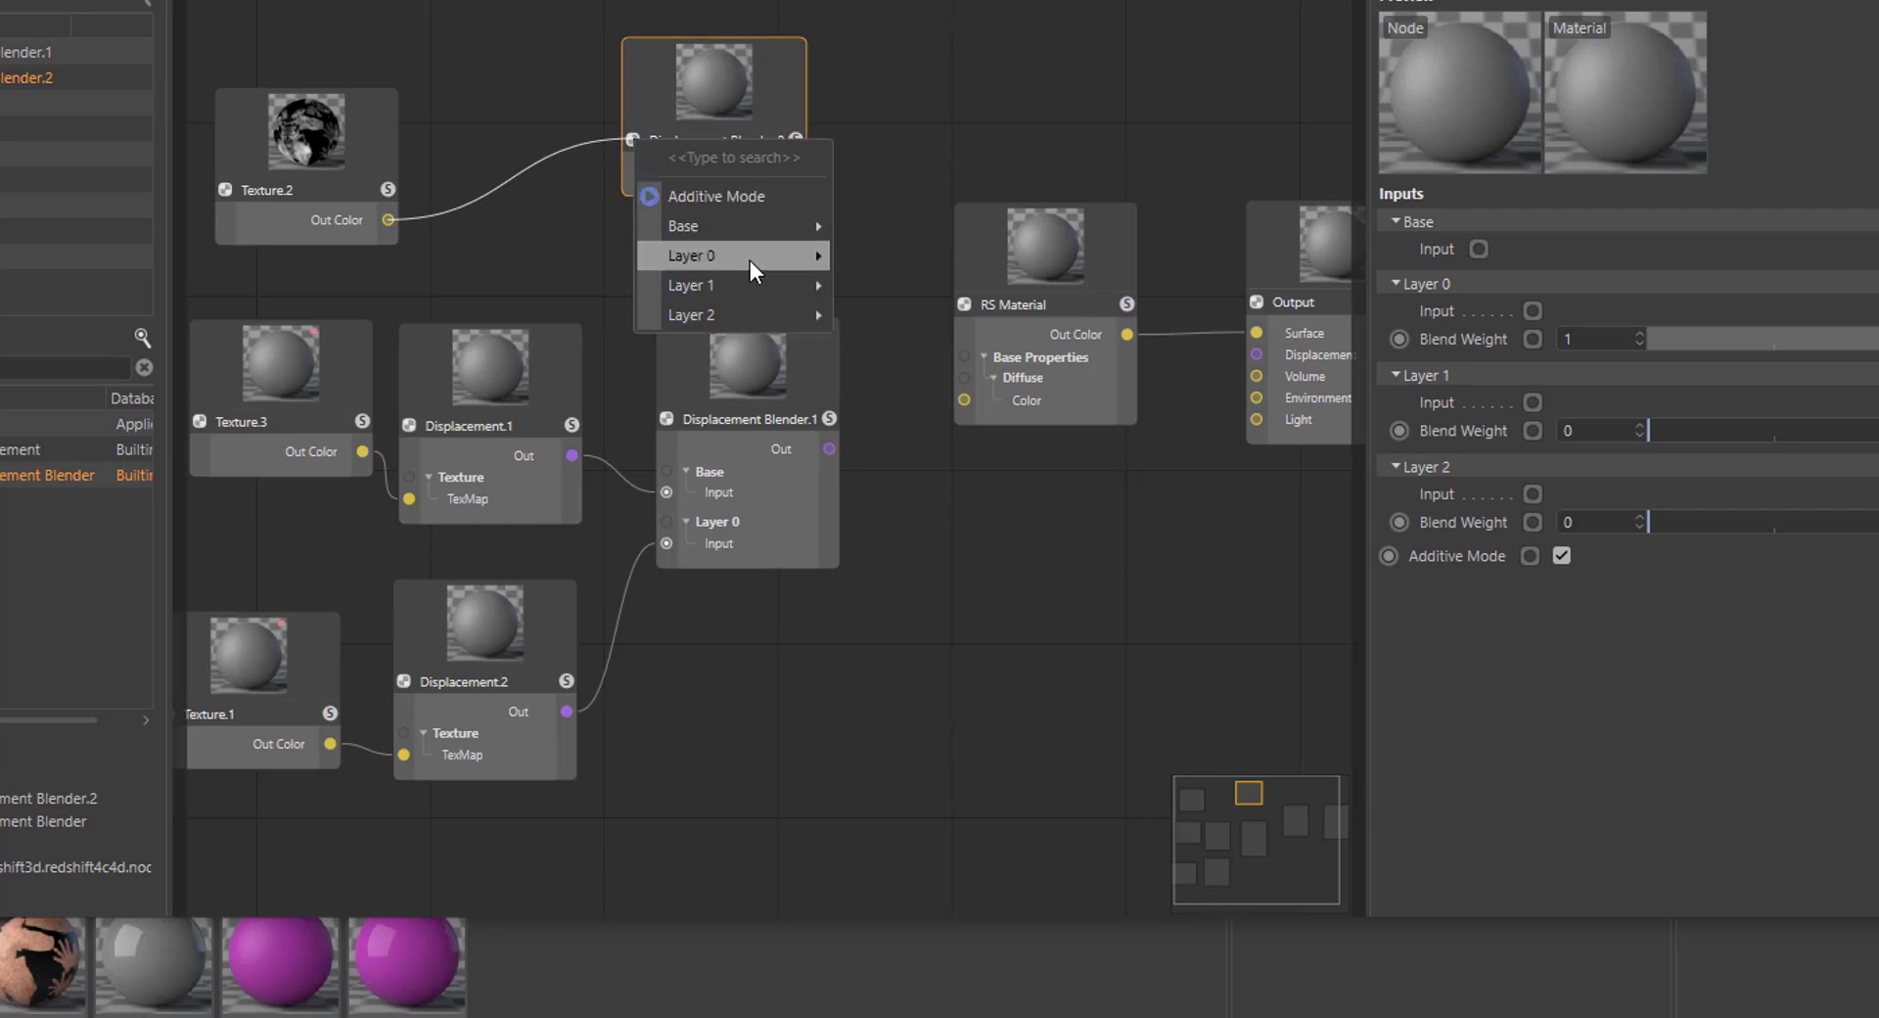
pyautogui.click(555, 235)
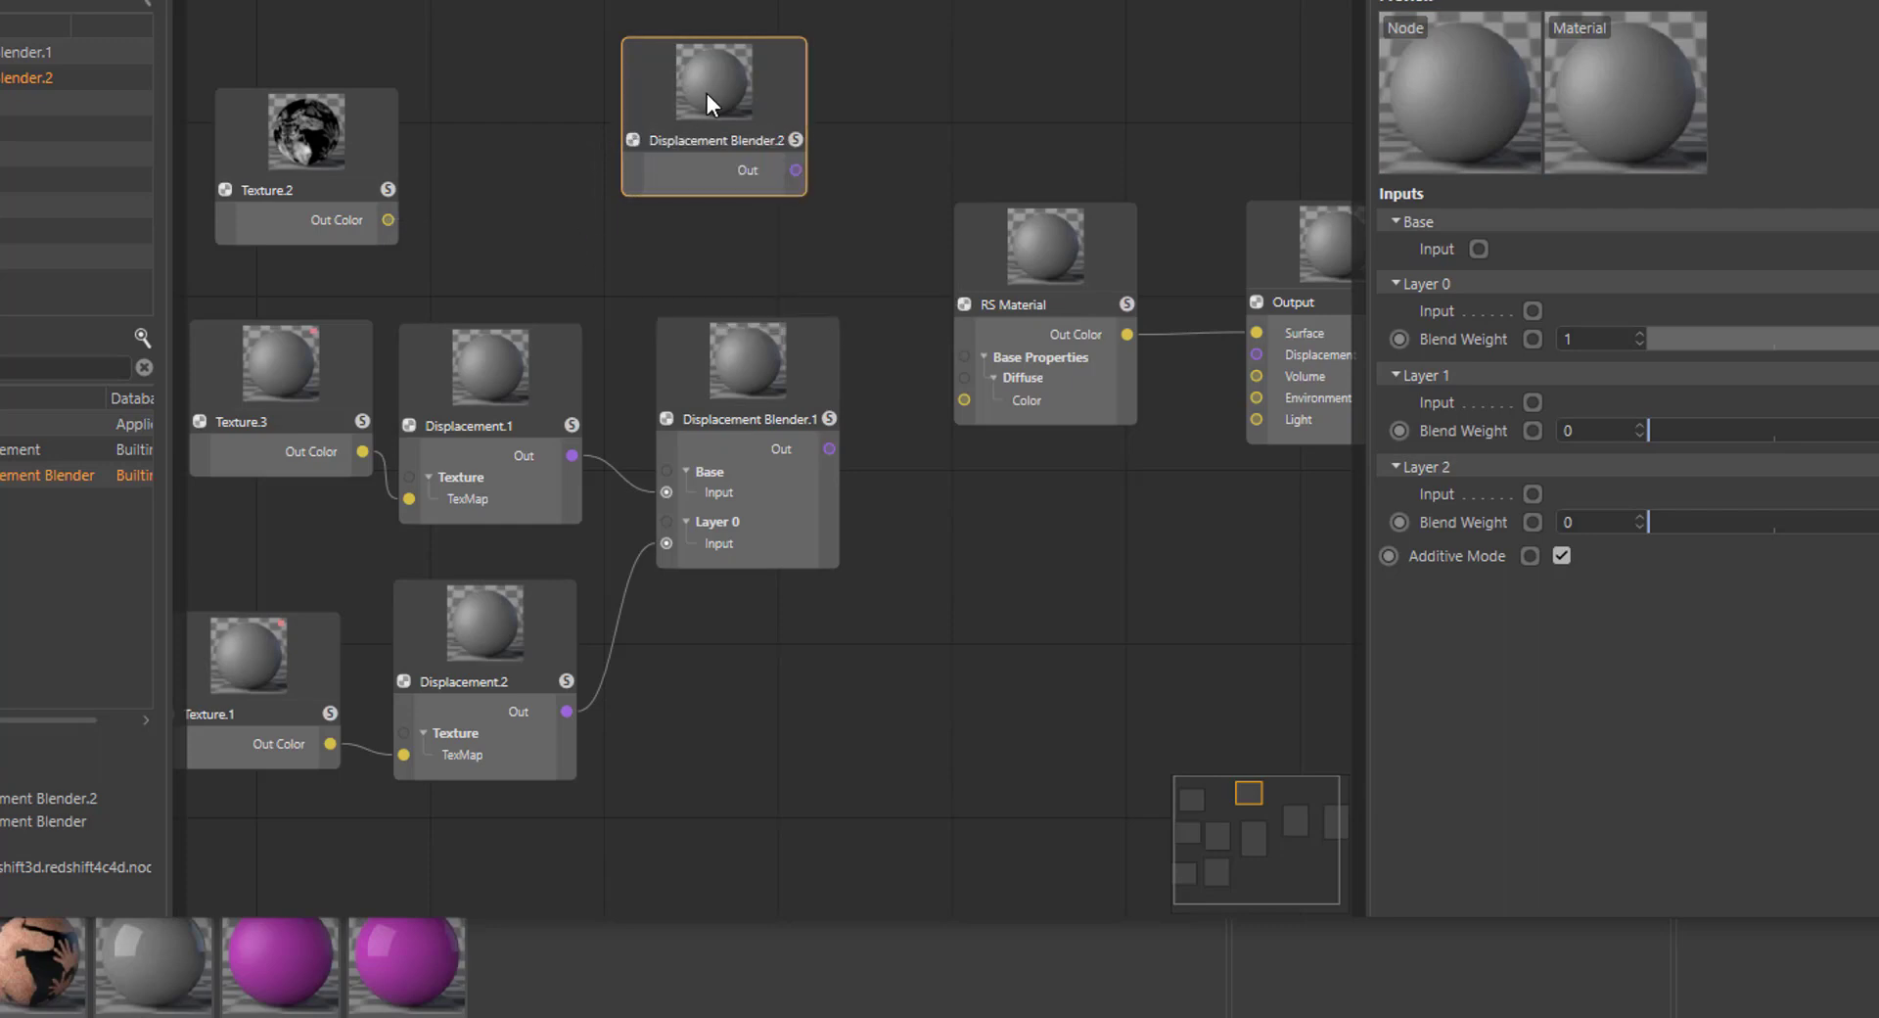
pyautogui.press('Delete')
# - Duplicate the Displacement.1 node and wire Texture.2 through the copy's TexMap input into the Output's Displacement
pyautogui.click(528, 390)
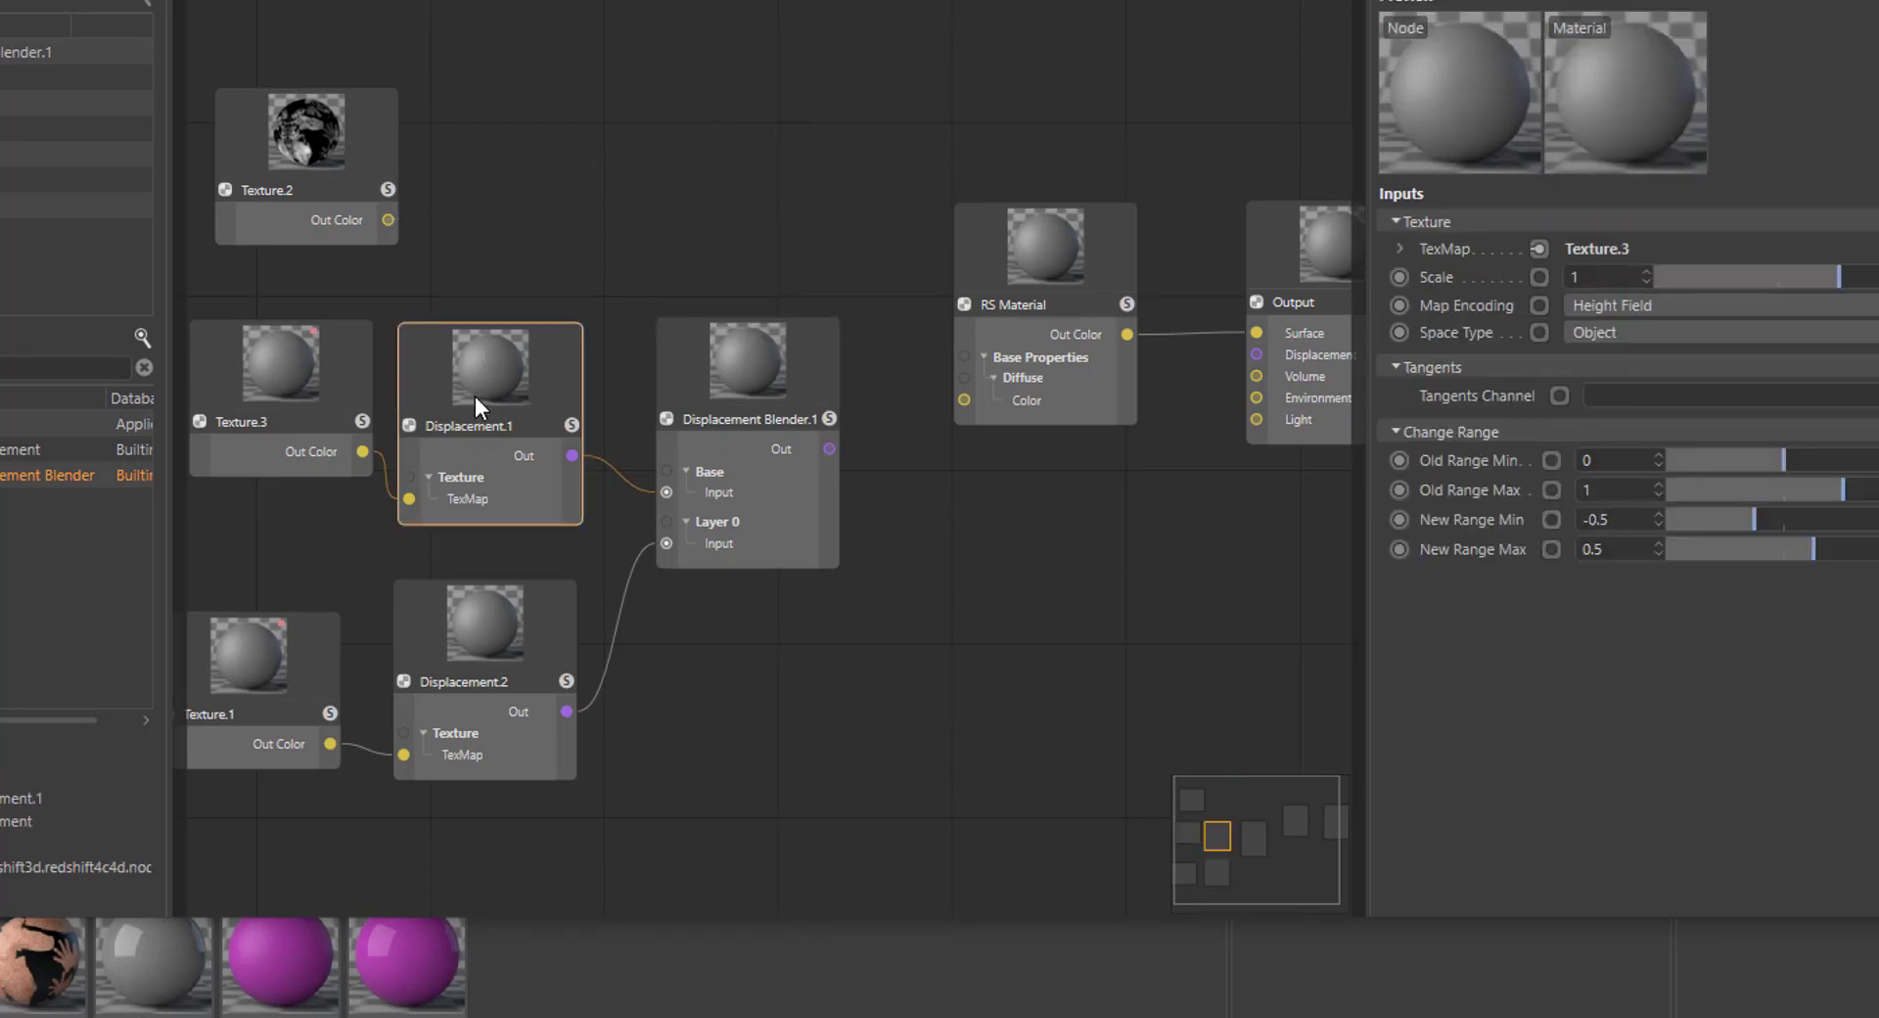
pyautogui.keyDown('ctrl'); pyautogui.moveTo(474, 395); pyautogui.dragTo(607, 115); pyautogui.keyUp('ctrl')
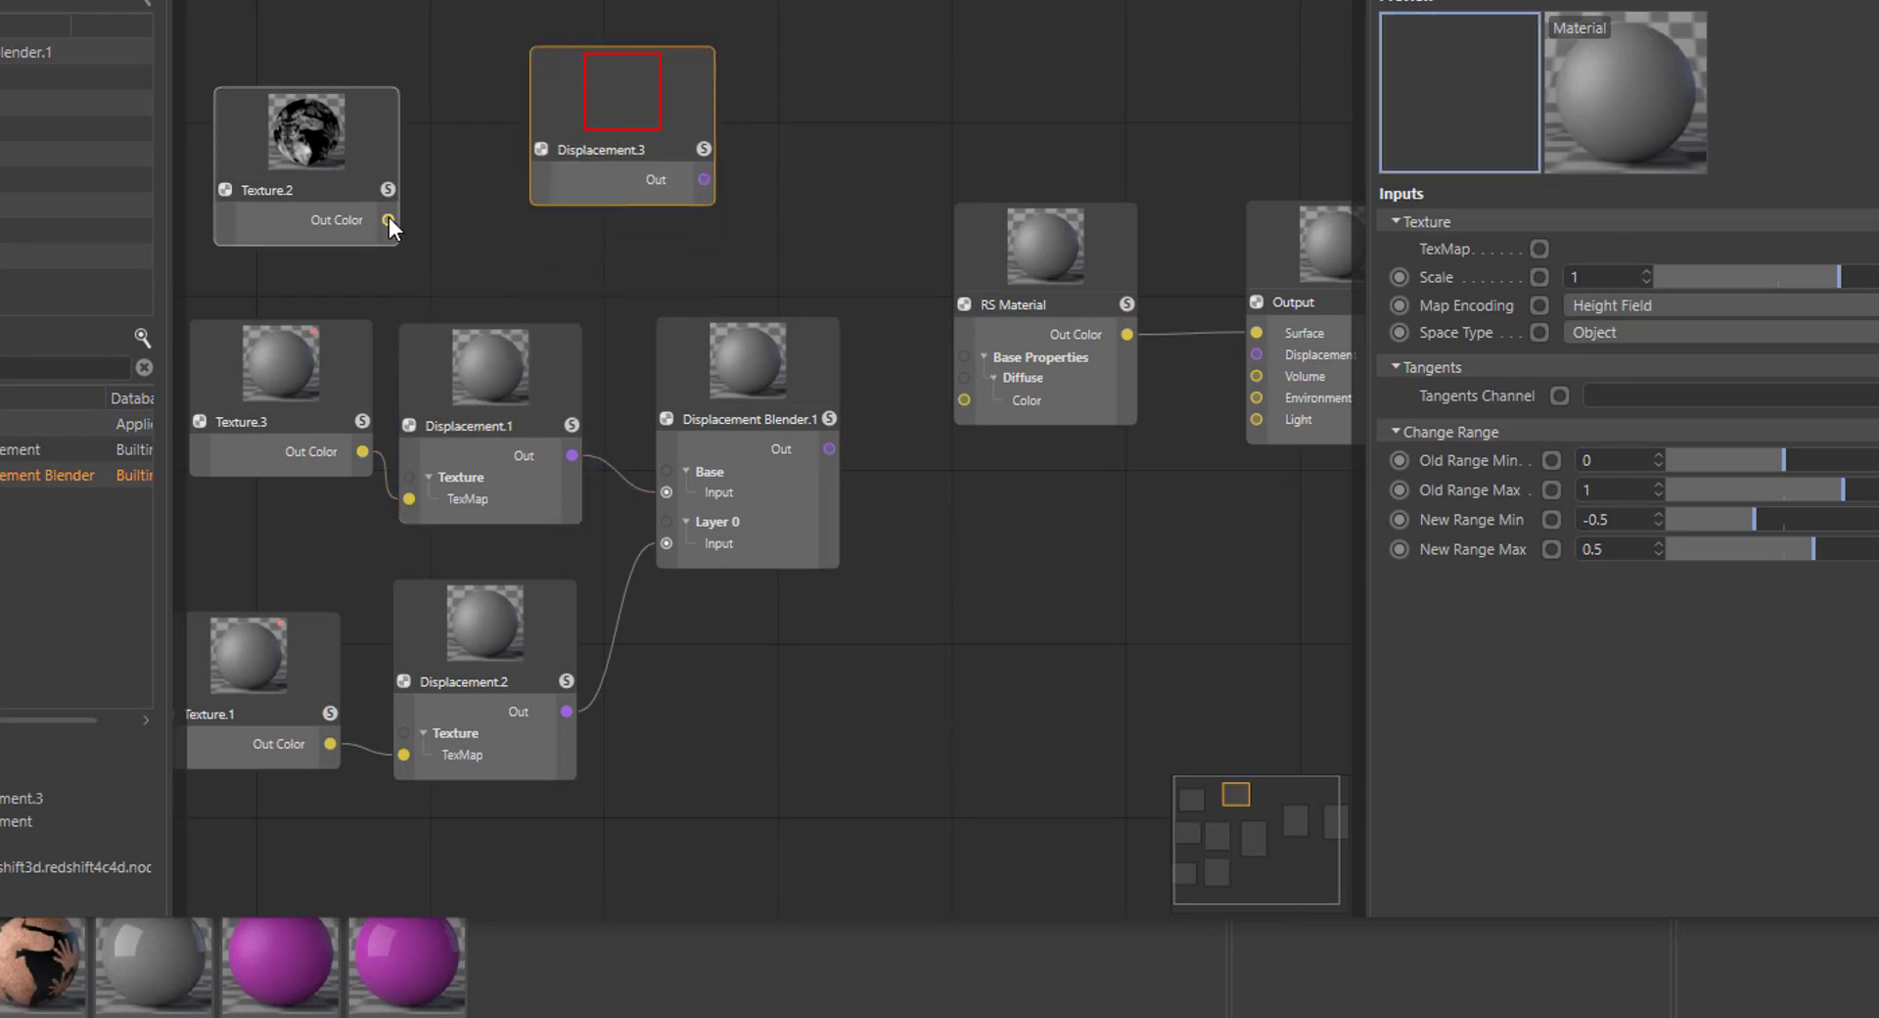
pyautogui.moveTo(389, 220); pyautogui.dragTo(543, 149)
pyautogui.moveTo(657, 275)
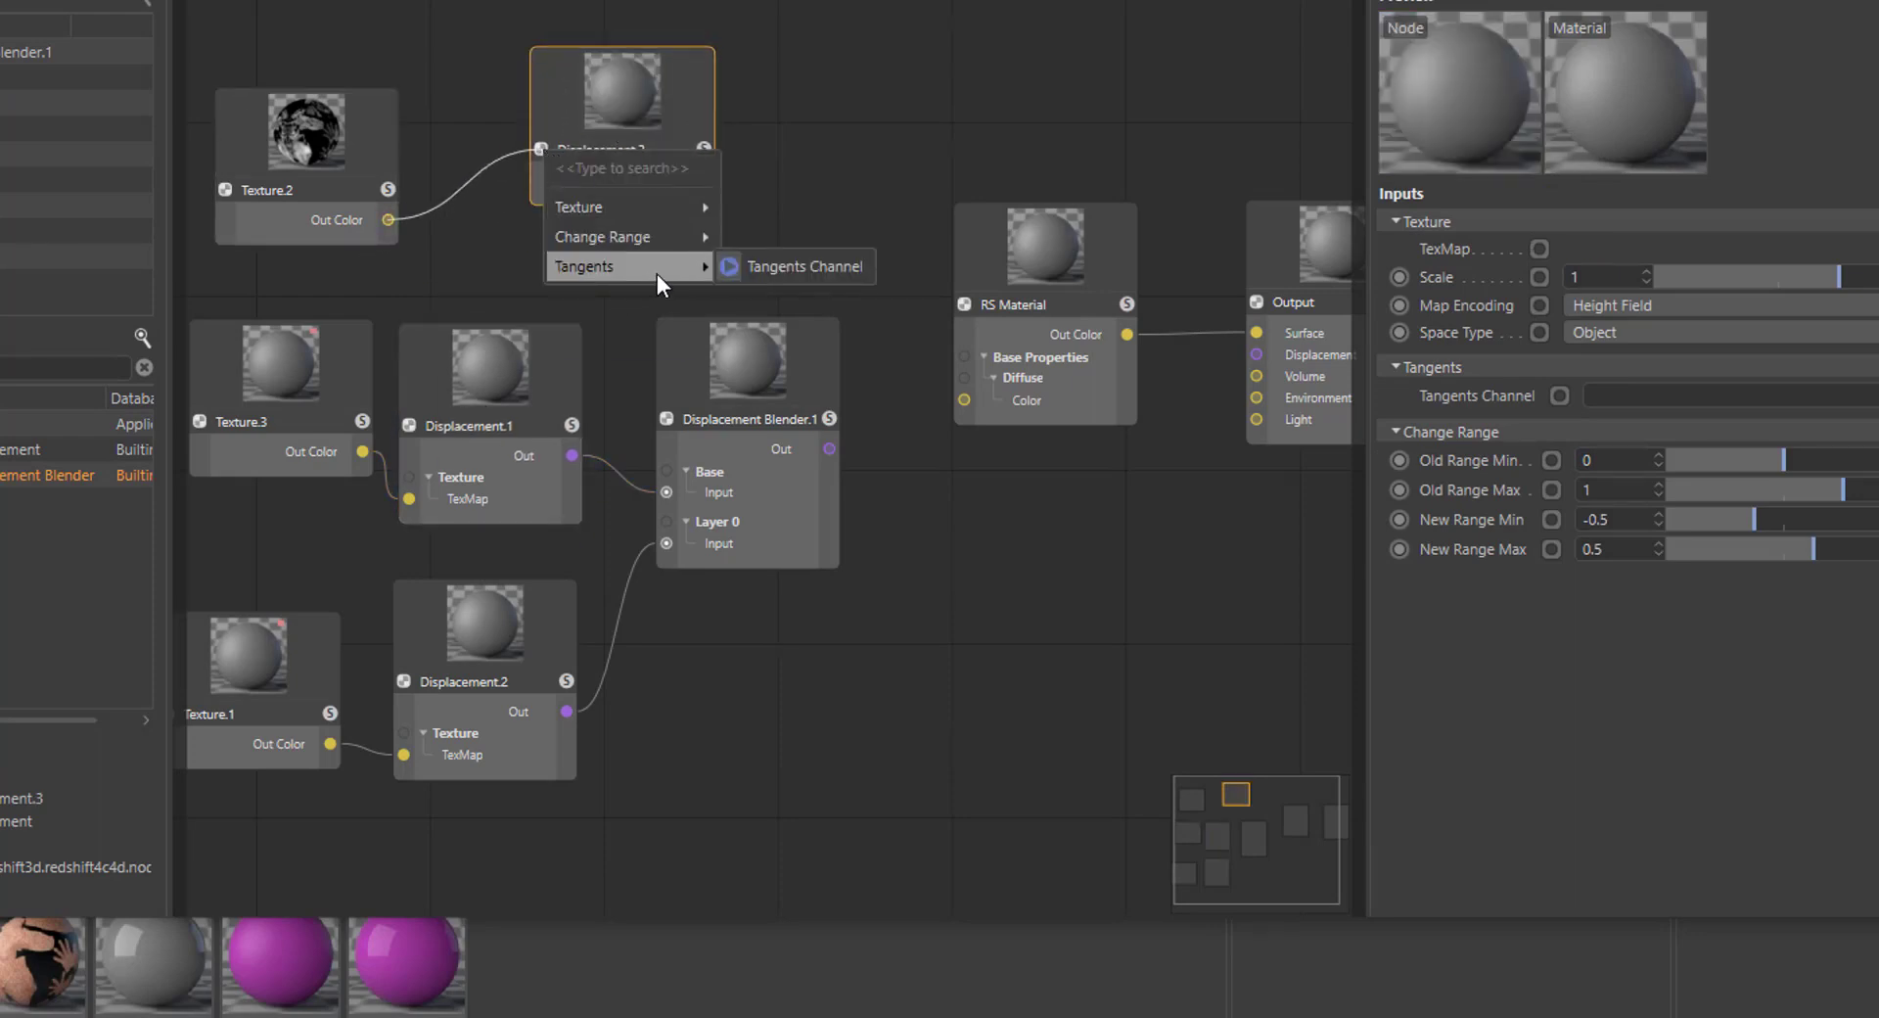
pyautogui.moveTo(657, 208)
pyautogui.click(769, 294)
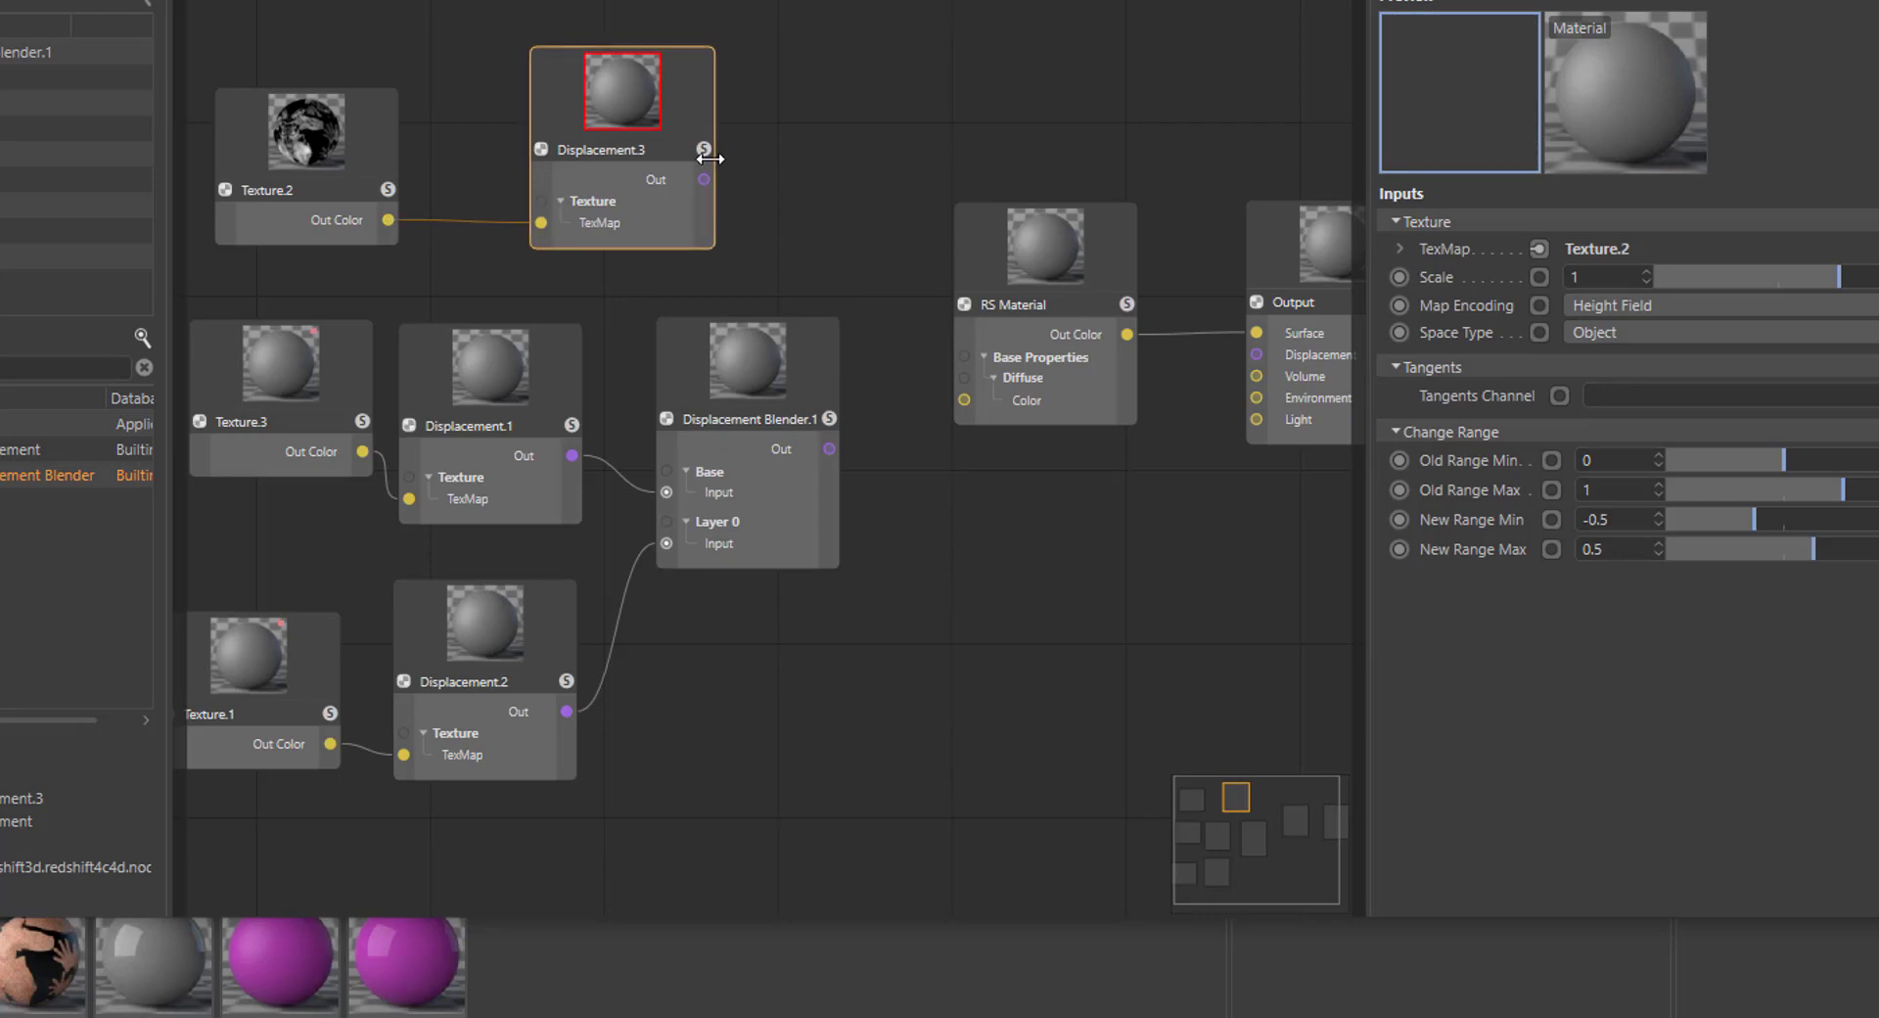
pyautogui.moveTo(704, 180); pyautogui.dragTo(1257, 354)
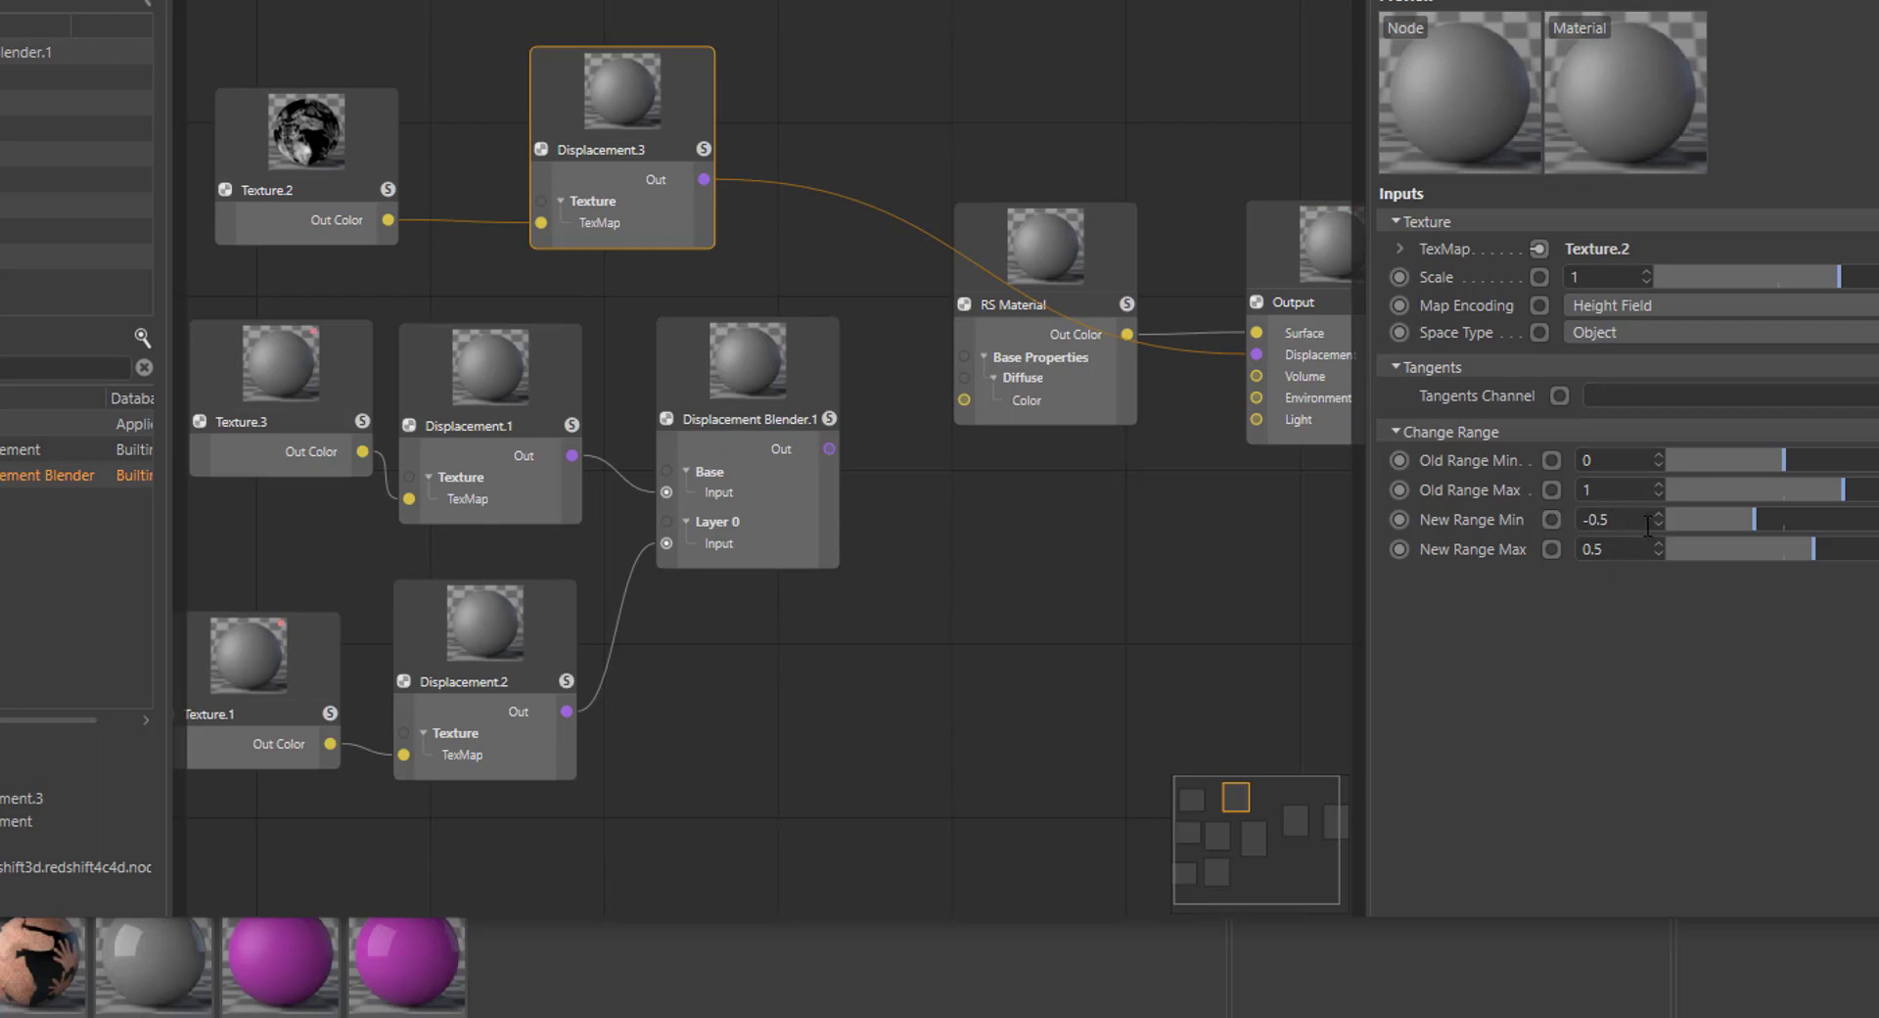
# - Set the duplicated Displacement node's New Range Min to 0 and New Range Max to 1
pyautogui.moveTo(1648, 521); pyautogui.dragTo(1564, 519)
pyautogui.write('0')
pyautogui.press('Tab')
pyautogui.write('1')
pyautogui.press('Return')
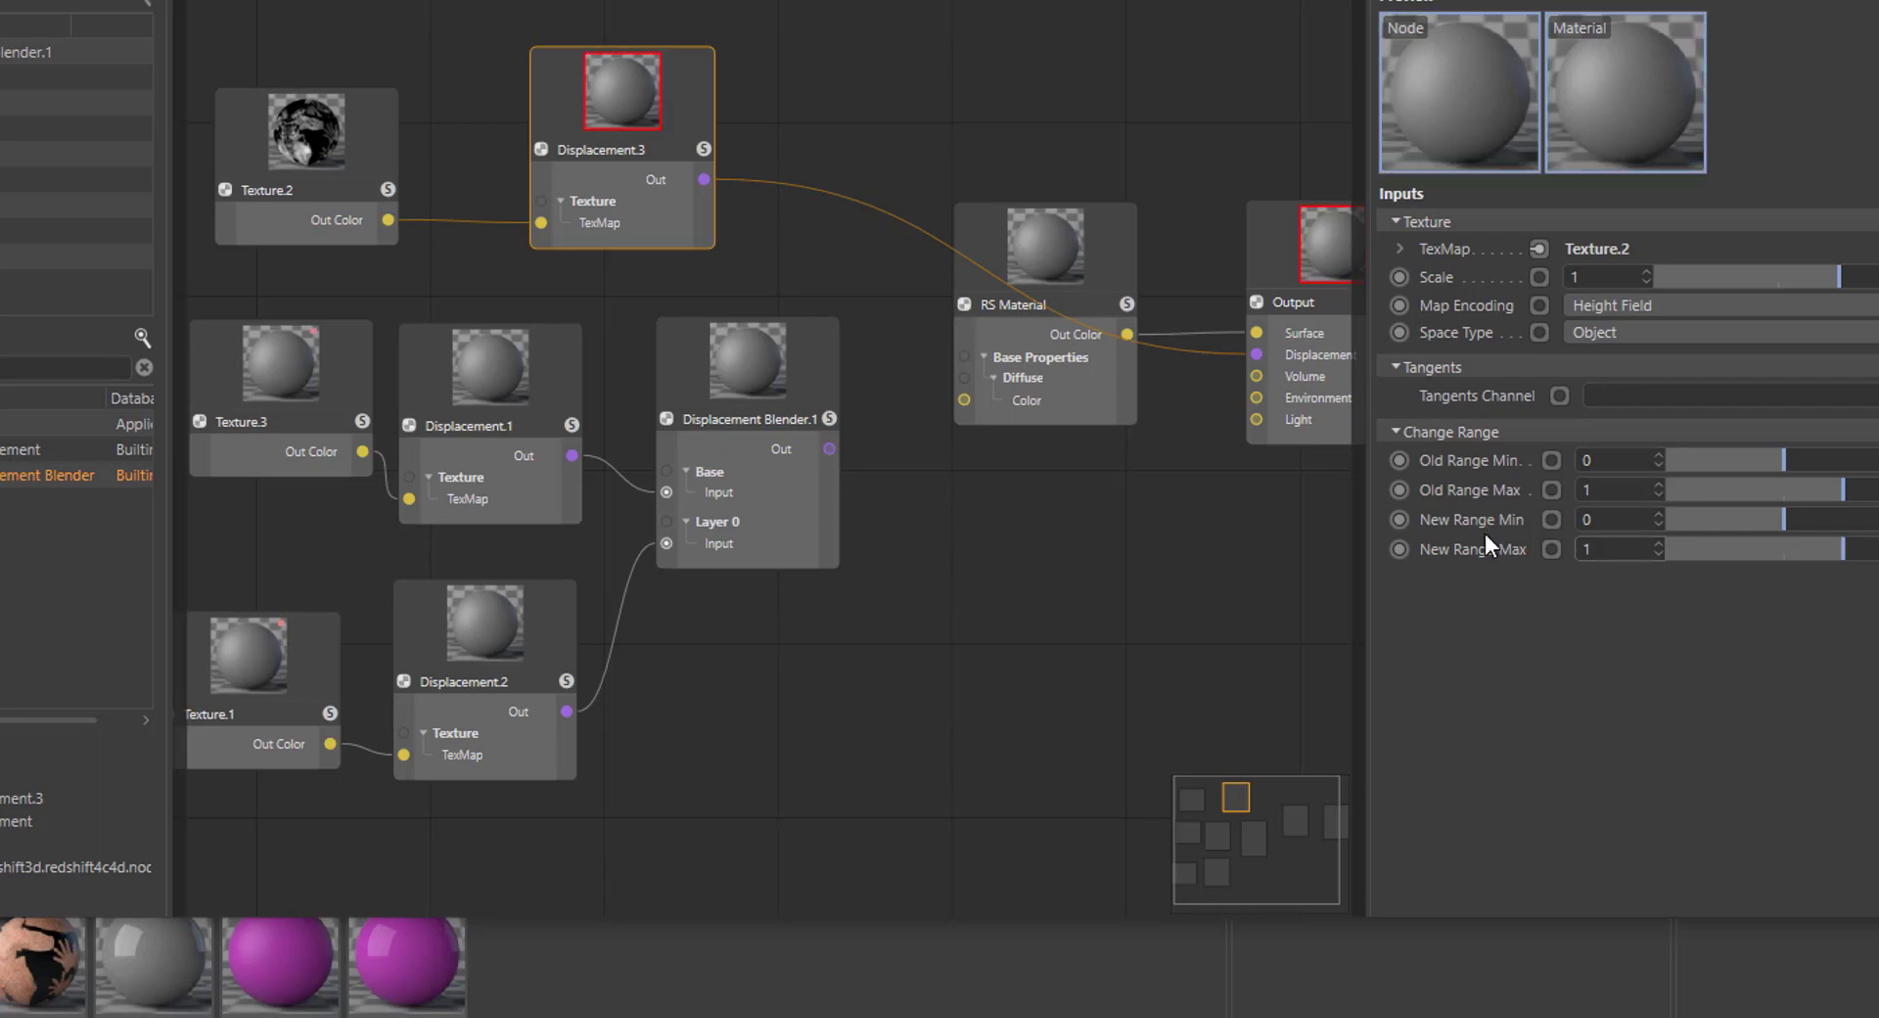